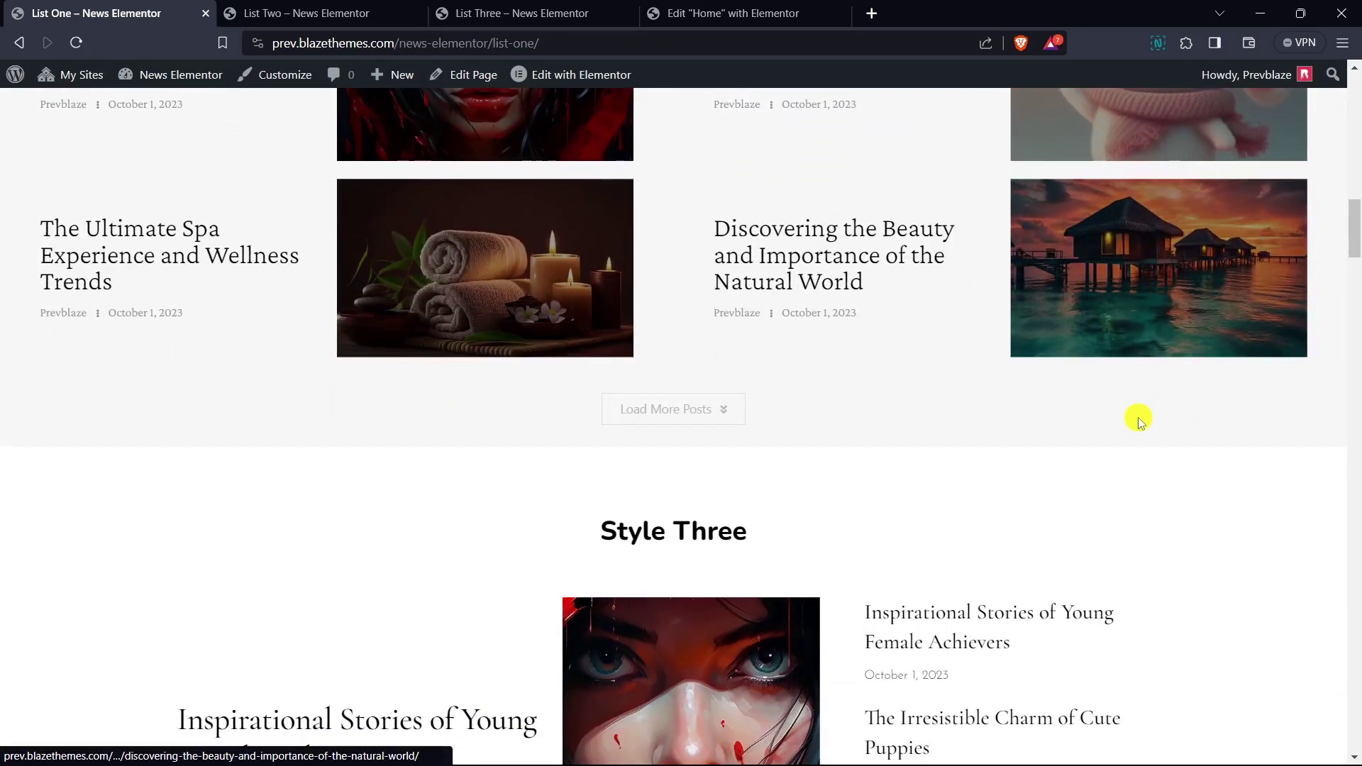
- Examine the remaining post list layouts on the List One demo page, from Style Three through Style Ten
scroll(1140, 423, "down", 4)
scroll(1112, 424, "down", 7)
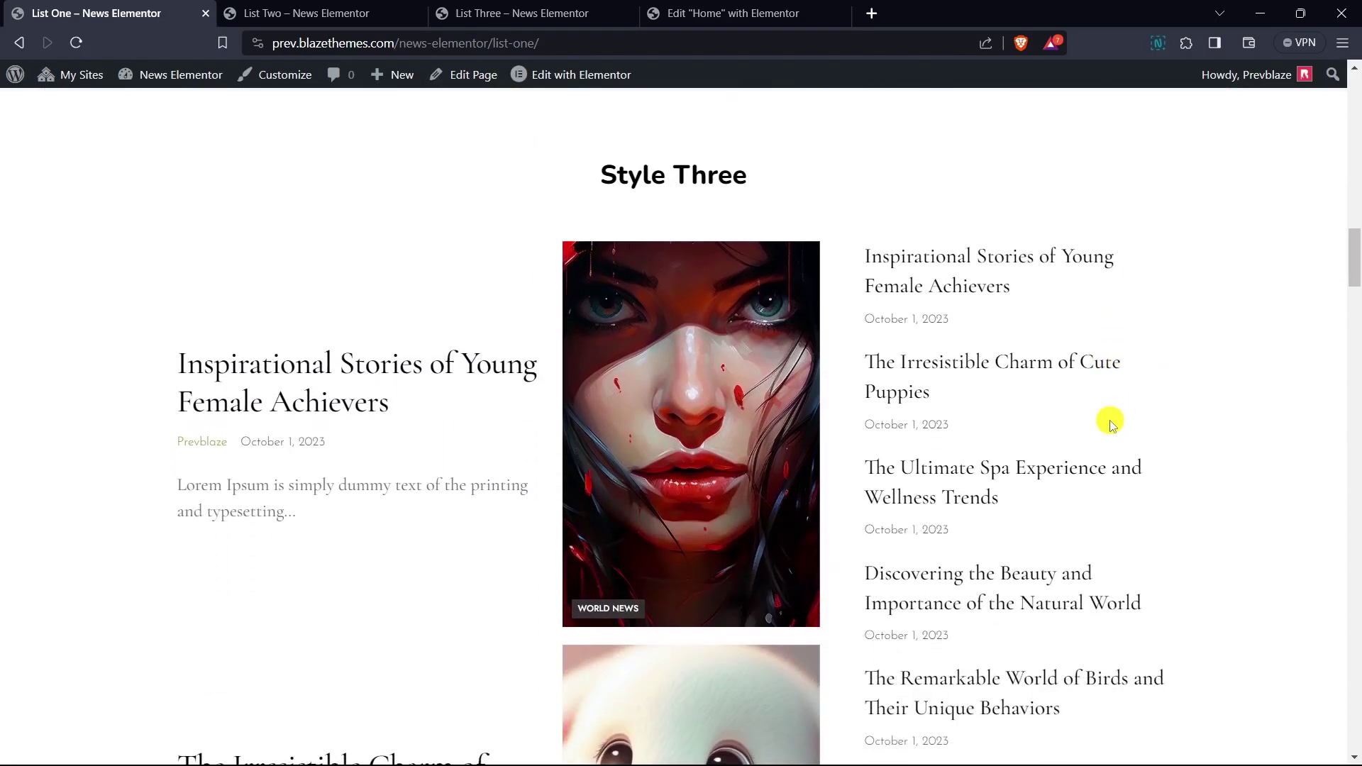
scroll(1116, 433, "down", 8)
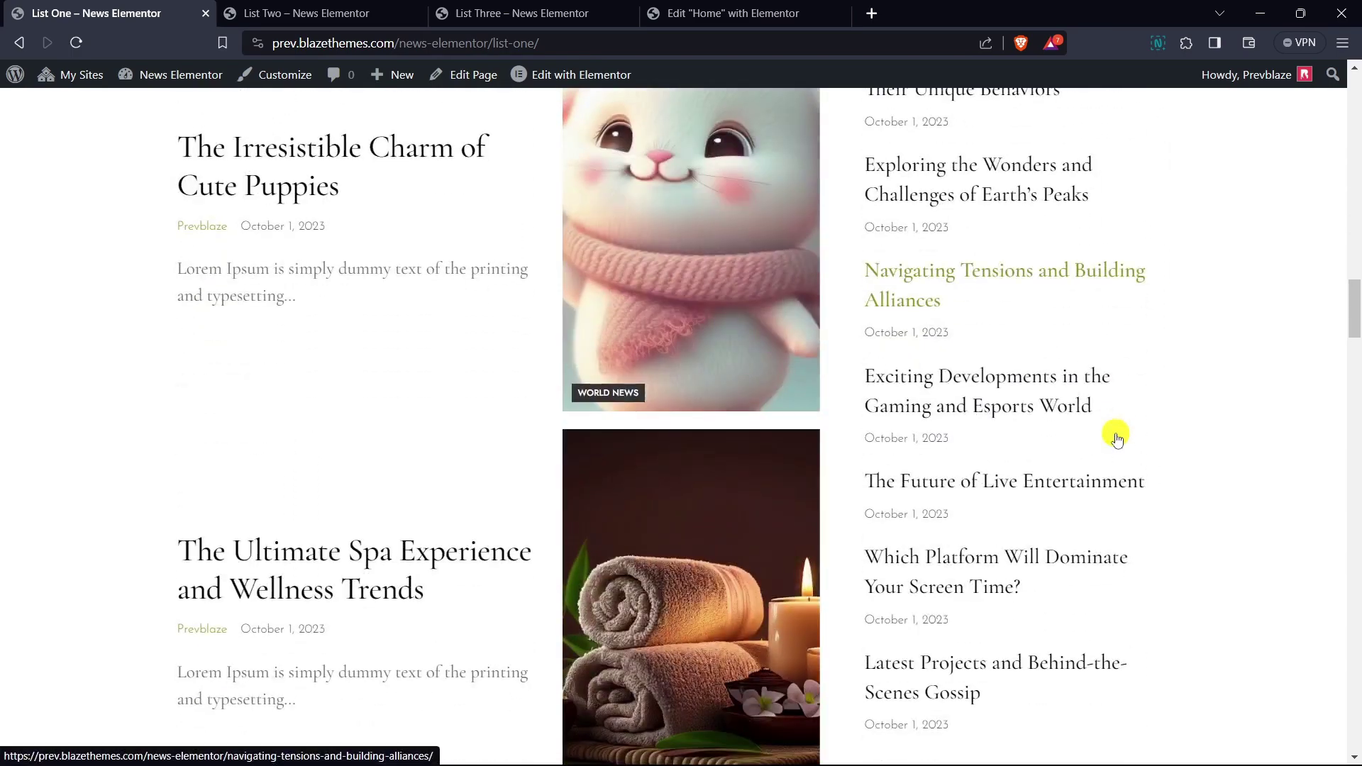
scroll(1116, 434, "down", 10)
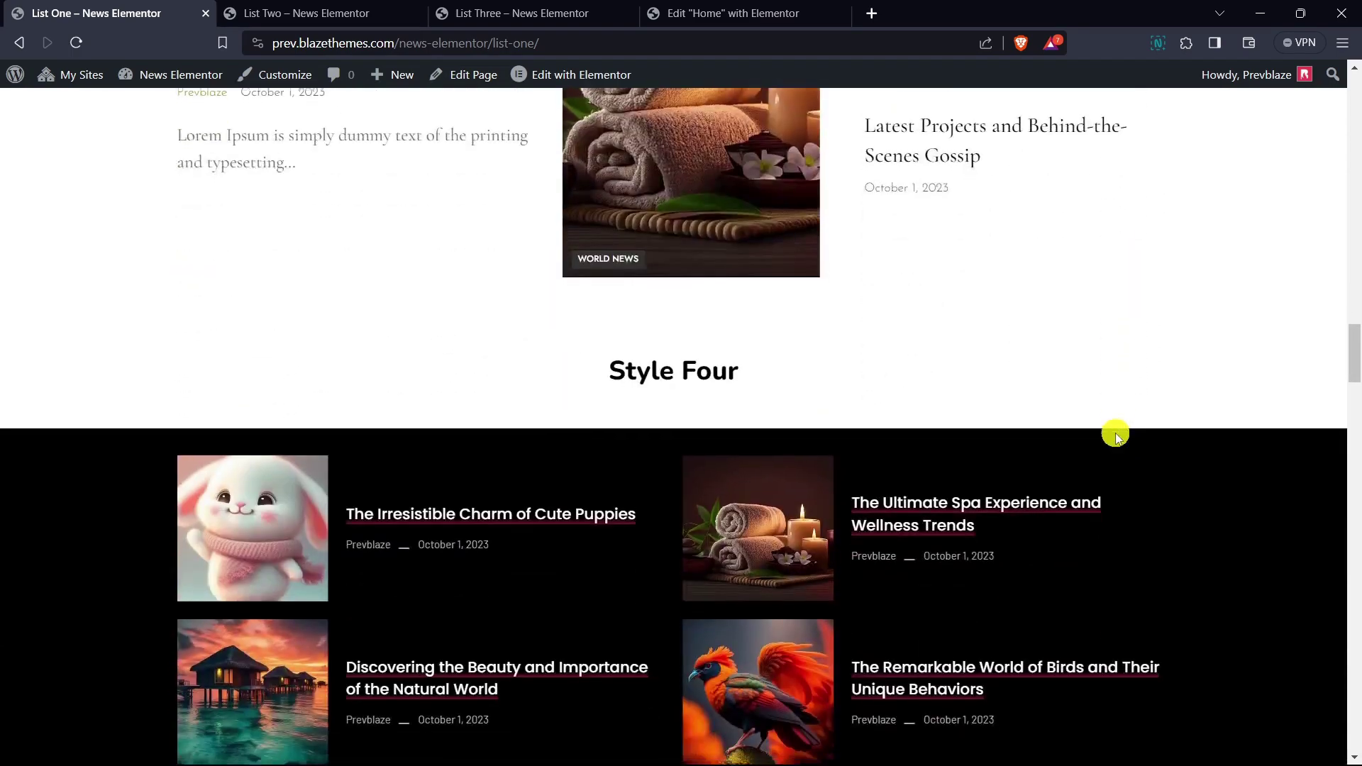
scroll(1116, 436, "down", 7)
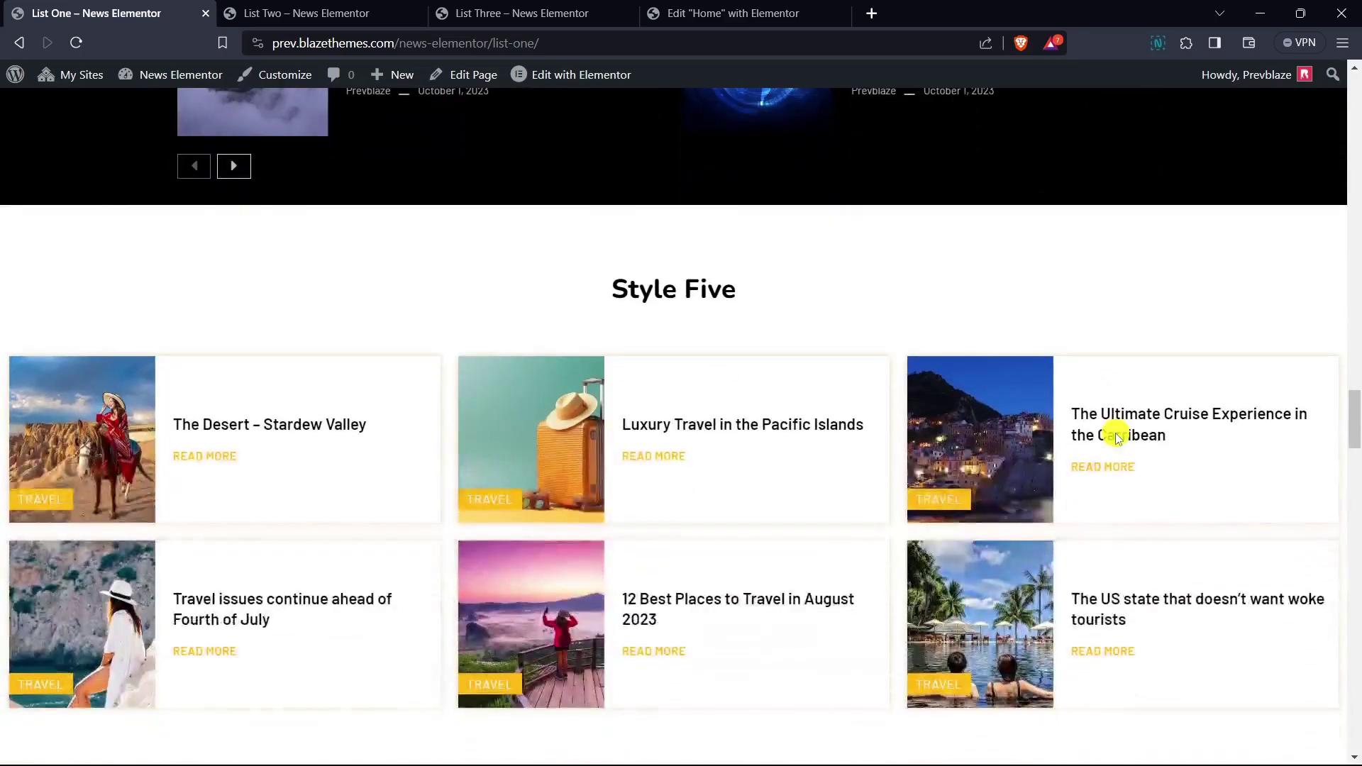
scroll(1116, 435, "down", 6)
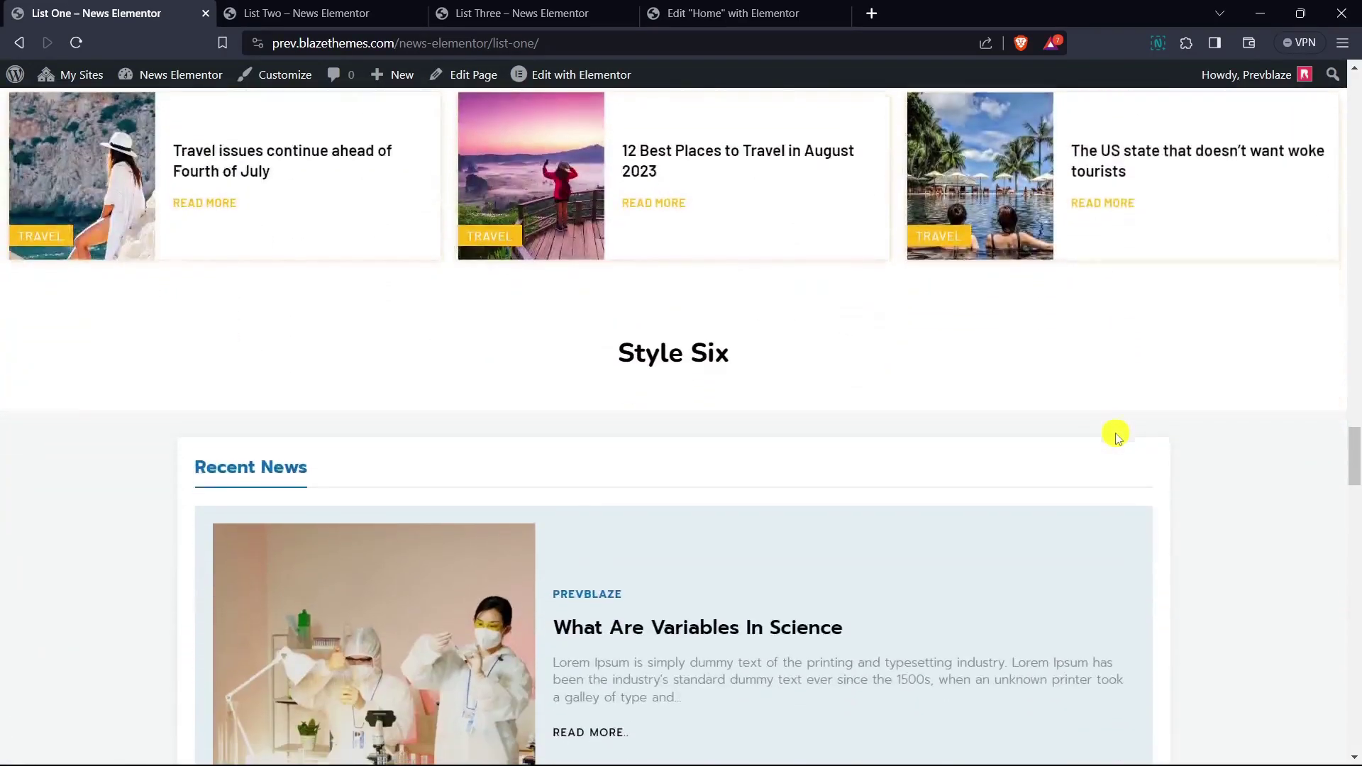
scroll(1116, 435, "down", 12)
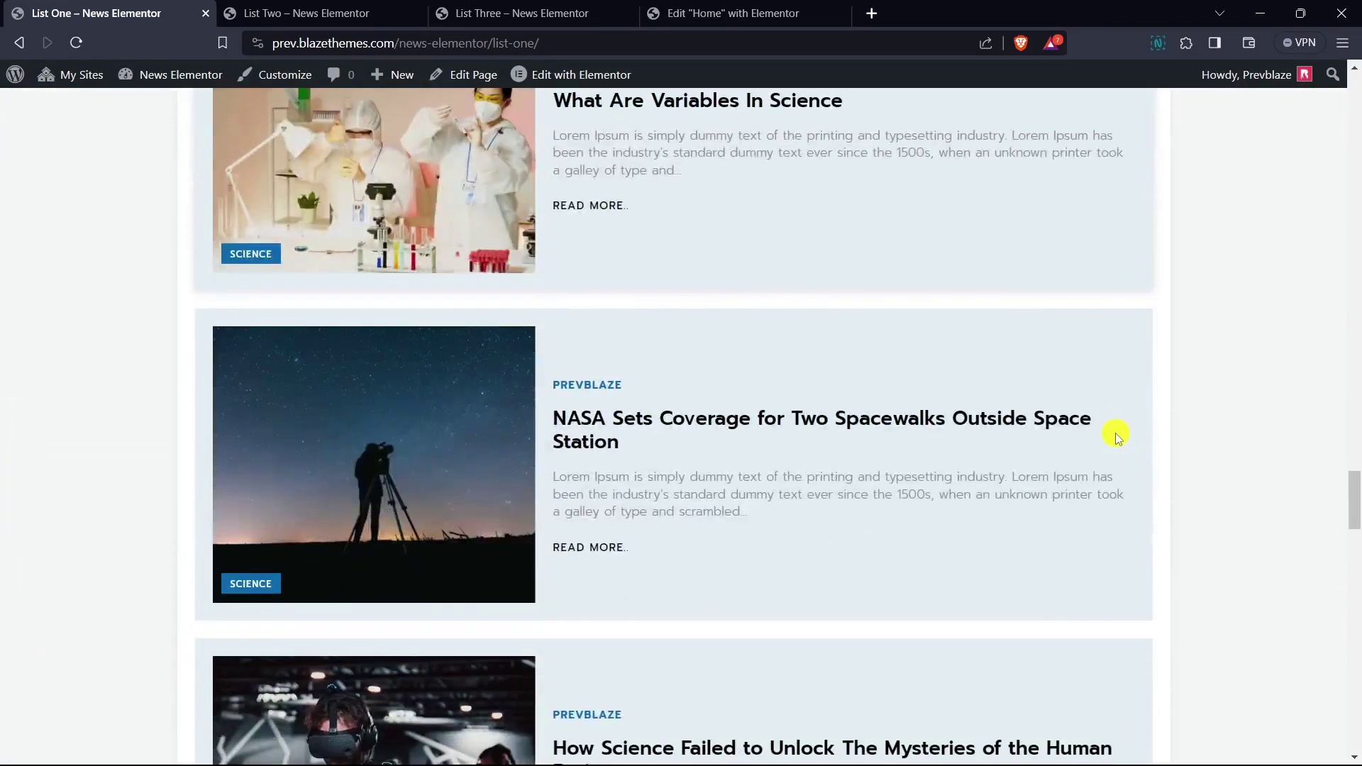
scroll(1116, 435, "down", 8)
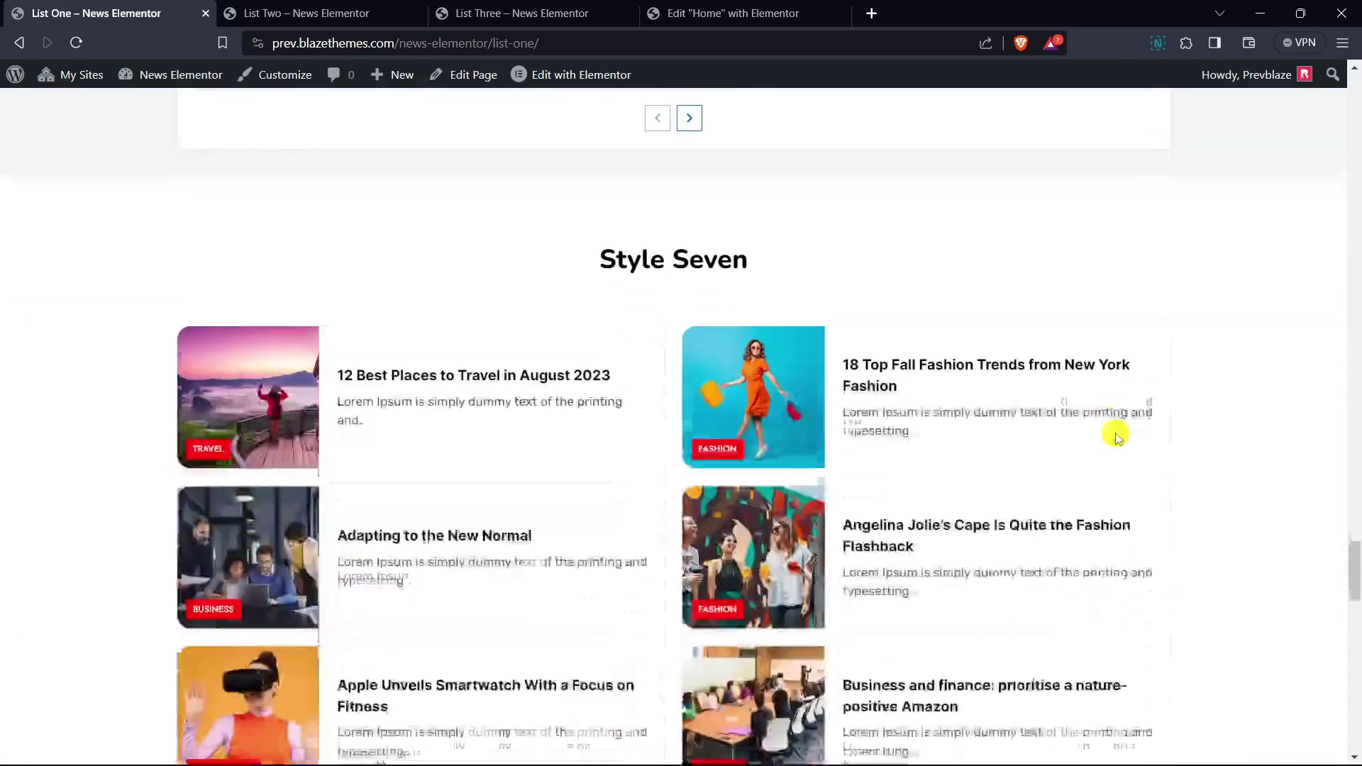
scroll(1116, 435, "down", 11)
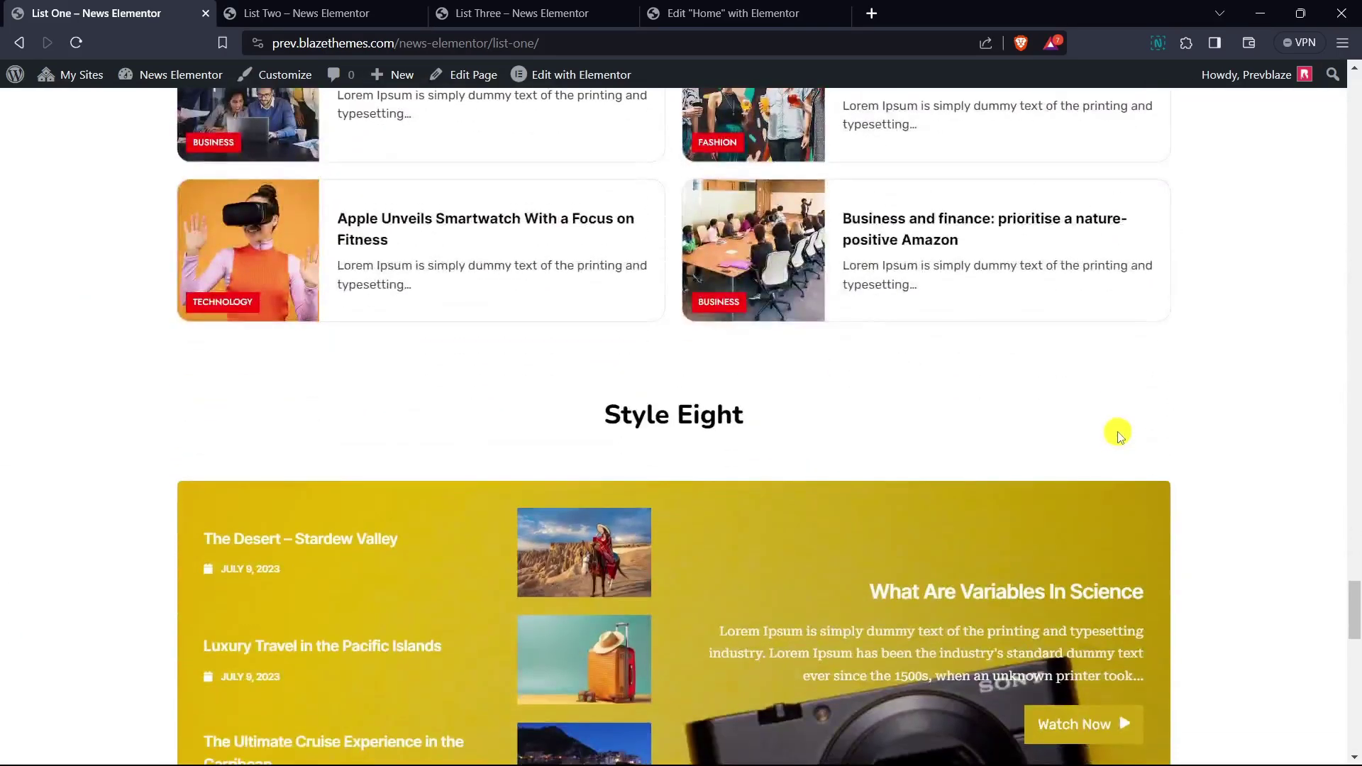
scroll(1116, 436, "down", 10)
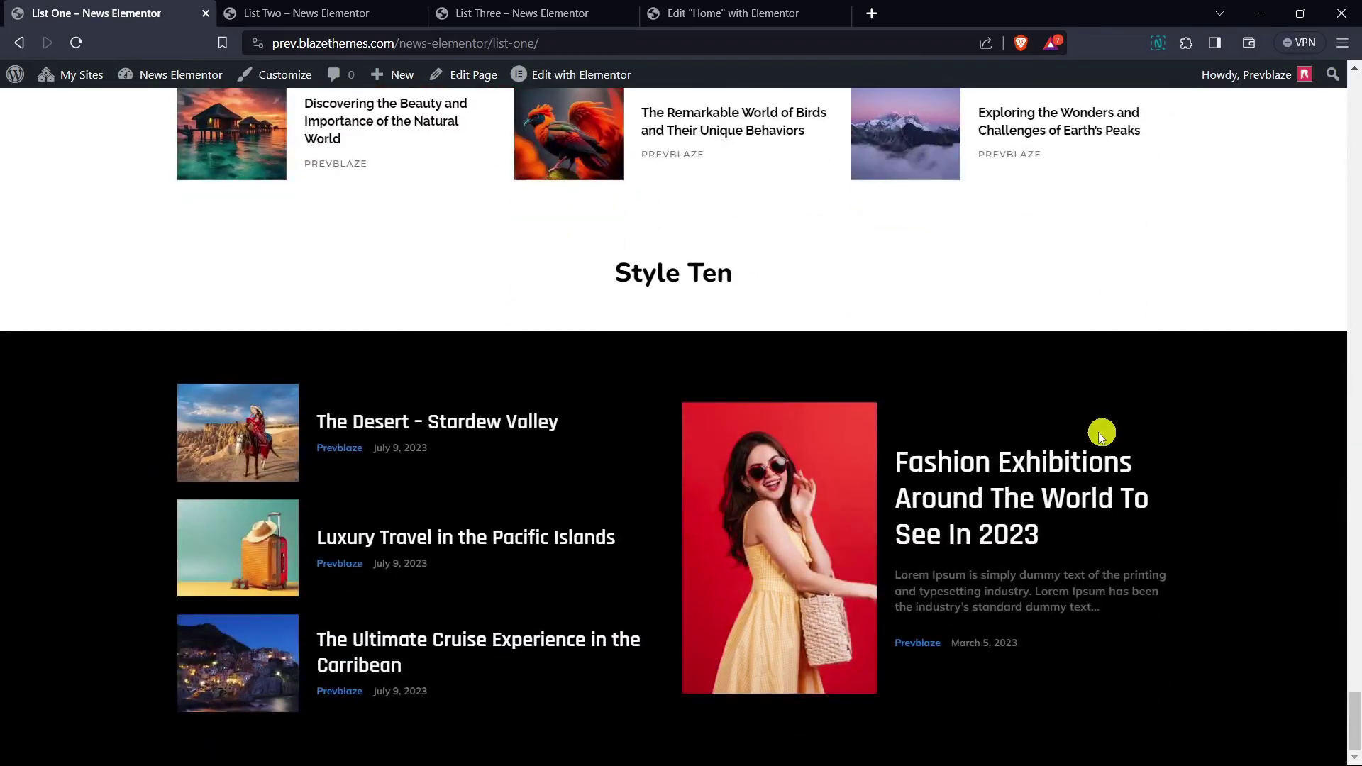
- Switch to the List Two demo page and examine its post list layouts from Style One through Style Eleven
left_click(343, 15)
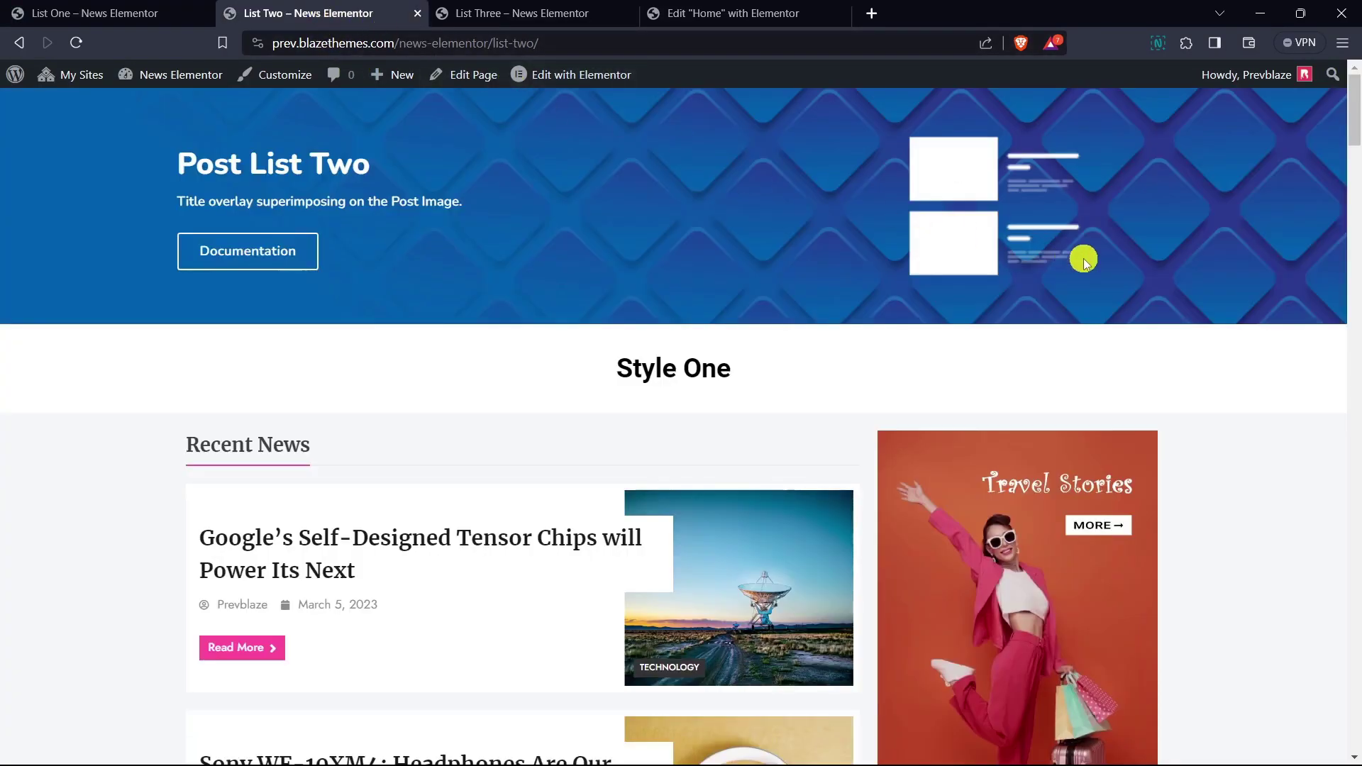
scroll(1210, 317, "down", 6)
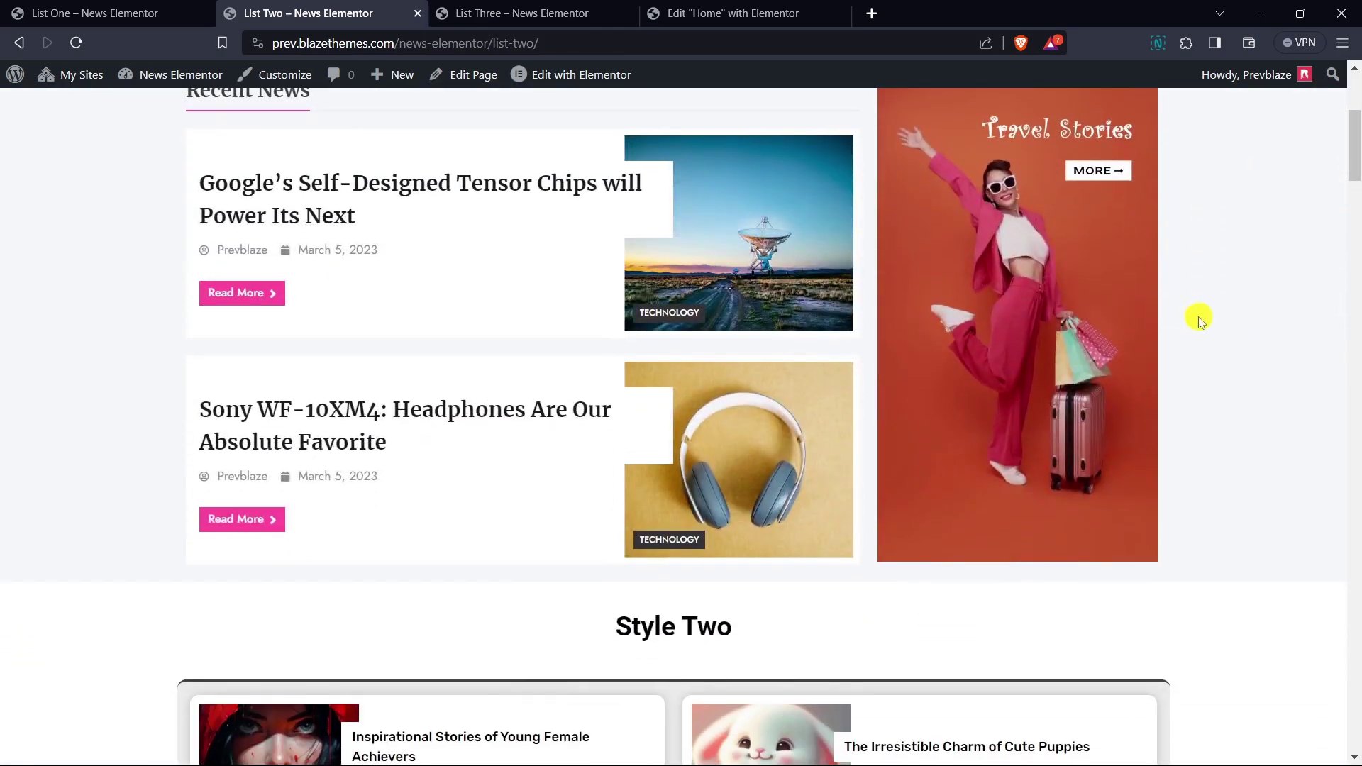
scroll(1204, 321, "down", 7)
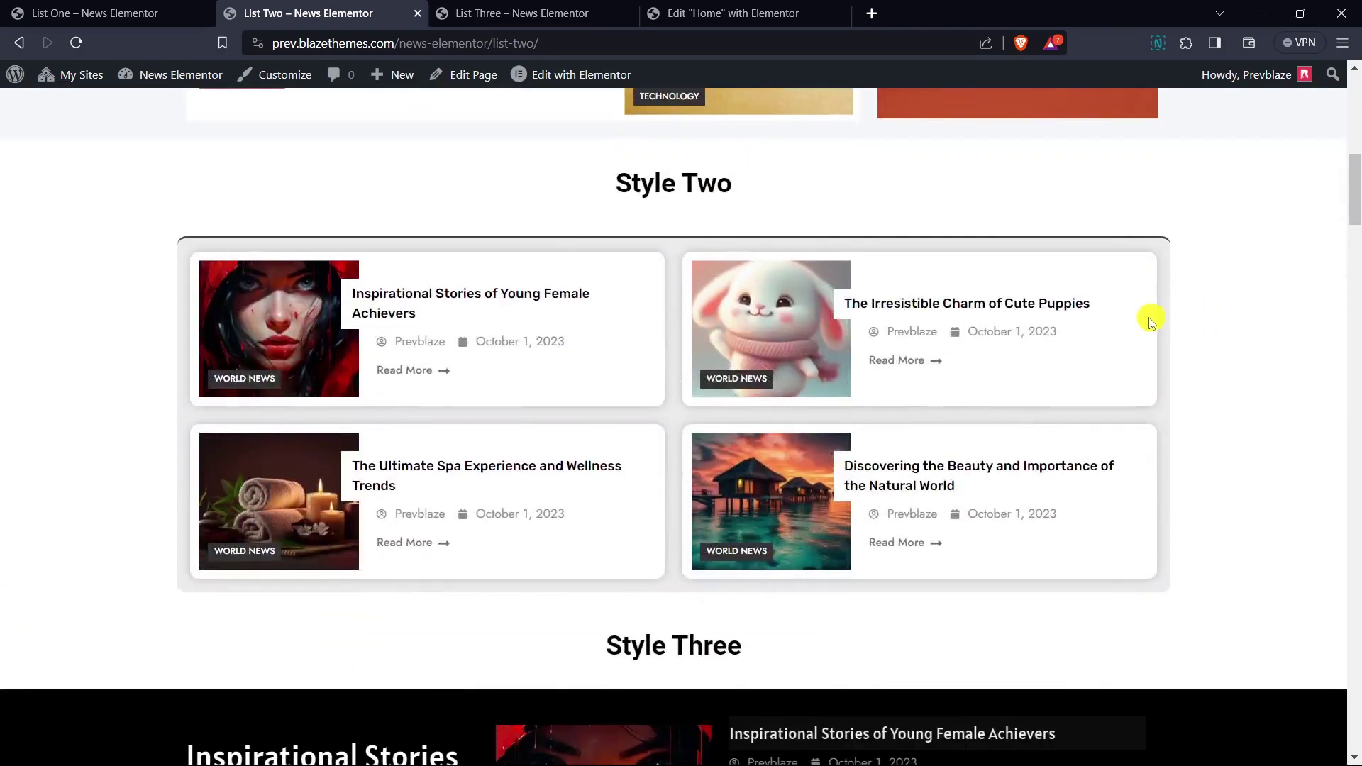
scroll(1139, 321, "down", 4)
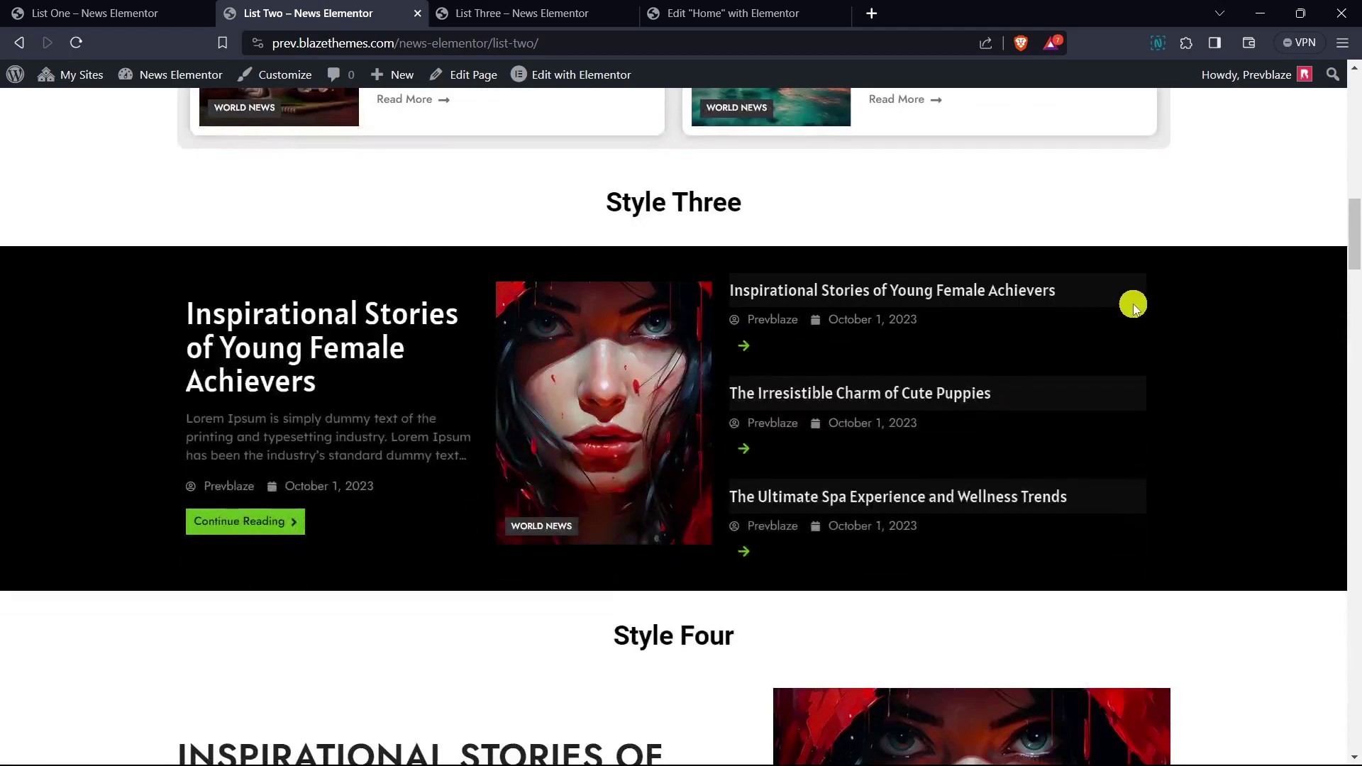
scroll(1104, 312, "down", 7)
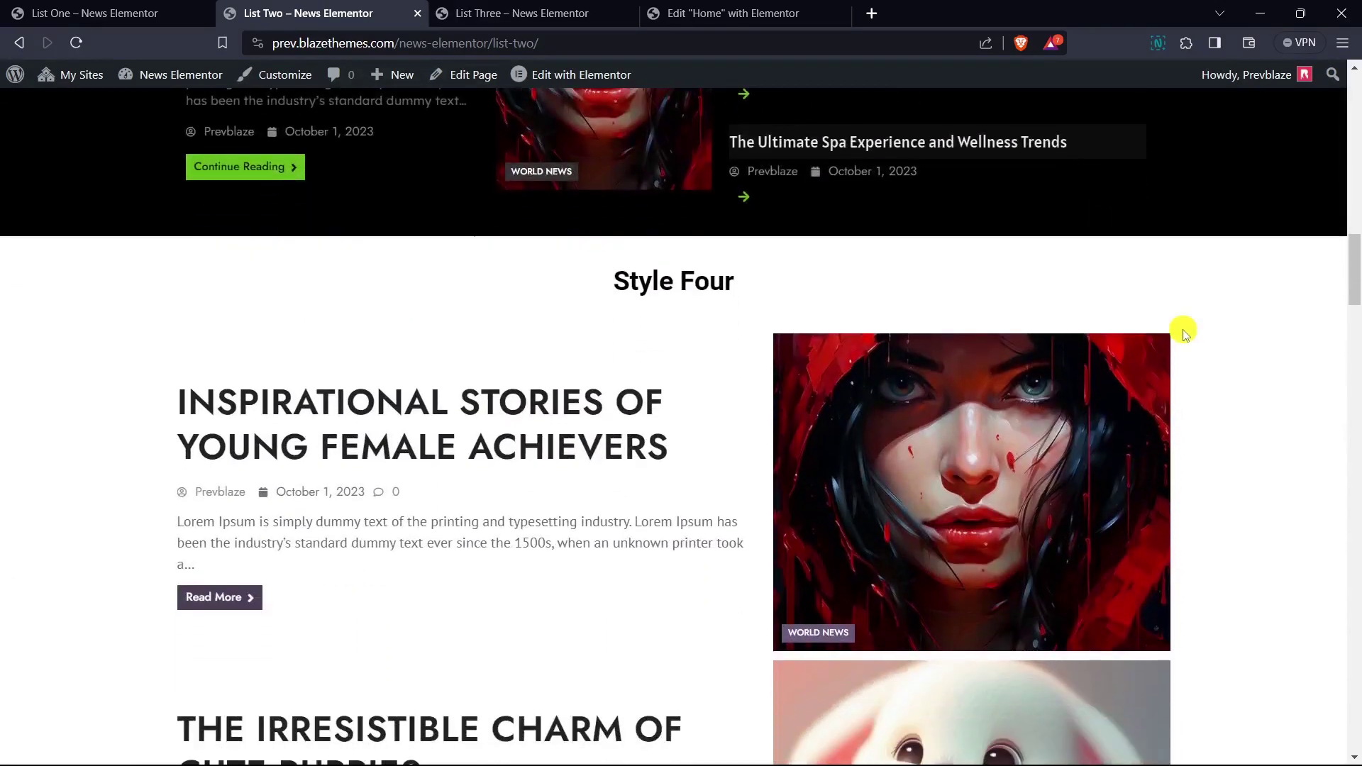
scroll(1183, 330, "down", 8)
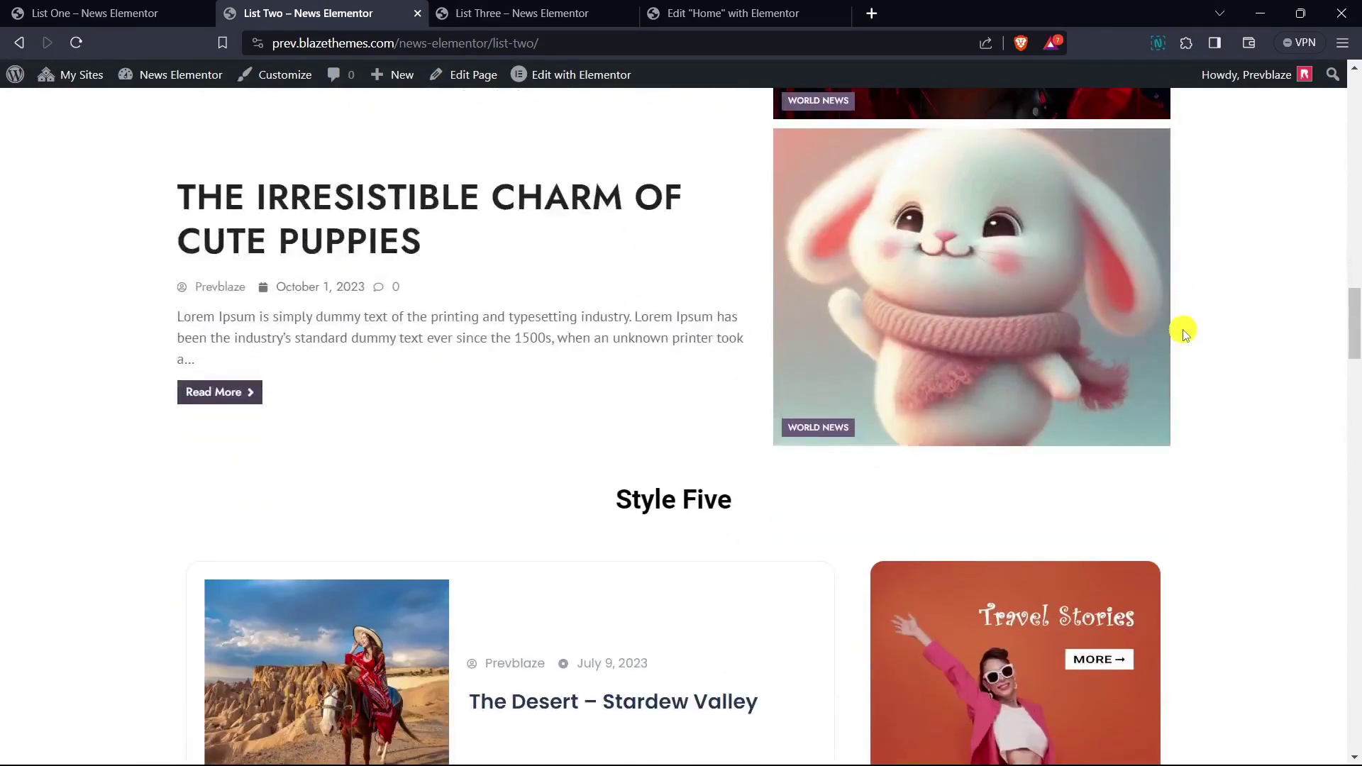
scroll(1184, 332, "down", 8)
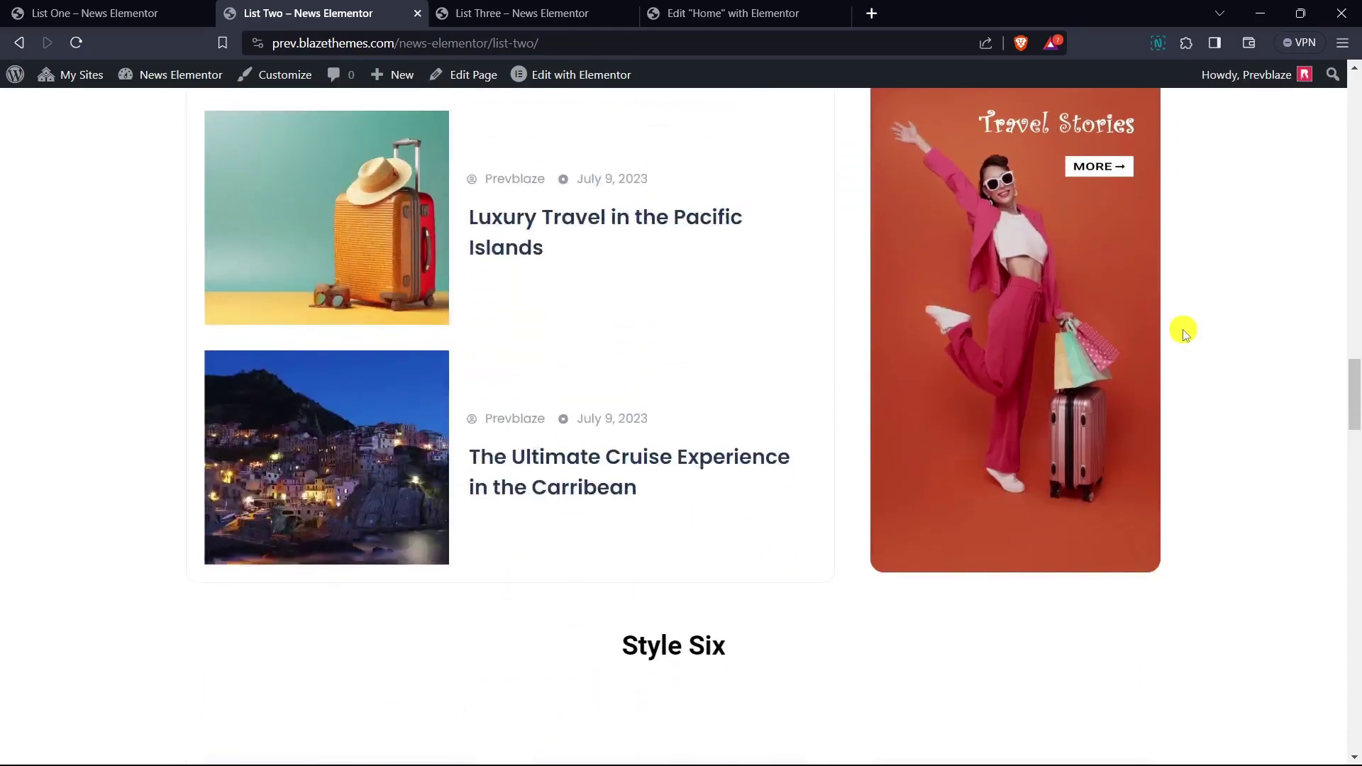
scroll(1183, 332, "down", 8)
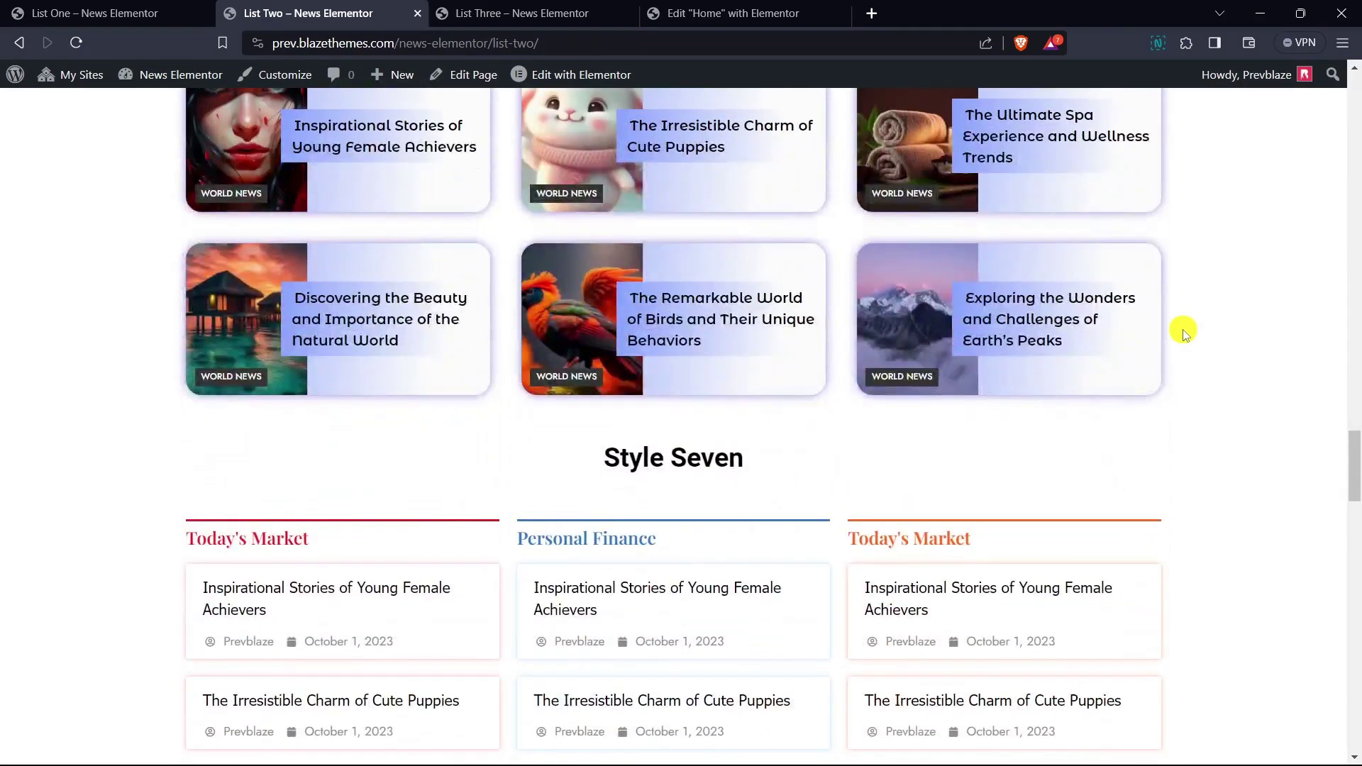
scroll(1184, 332, "down", 8)
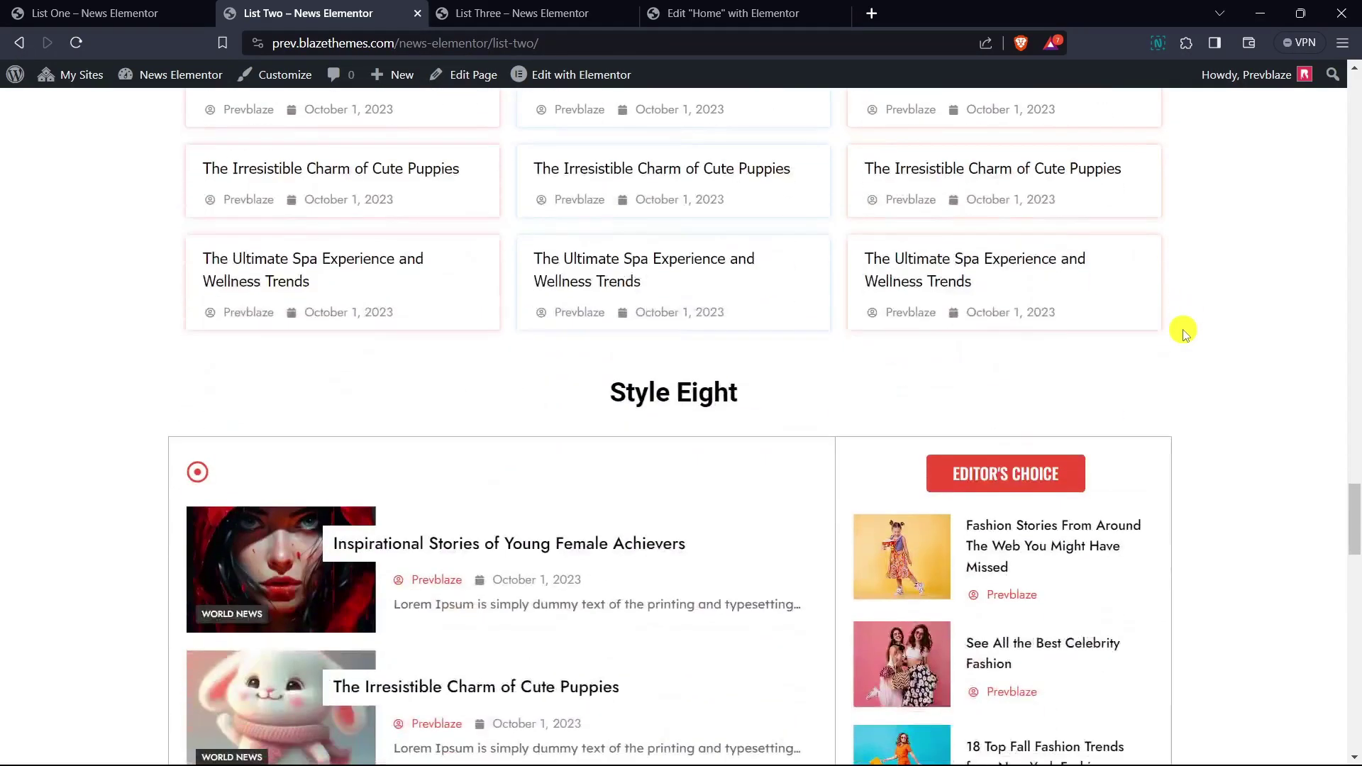
scroll(1183, 332, "down", 9)
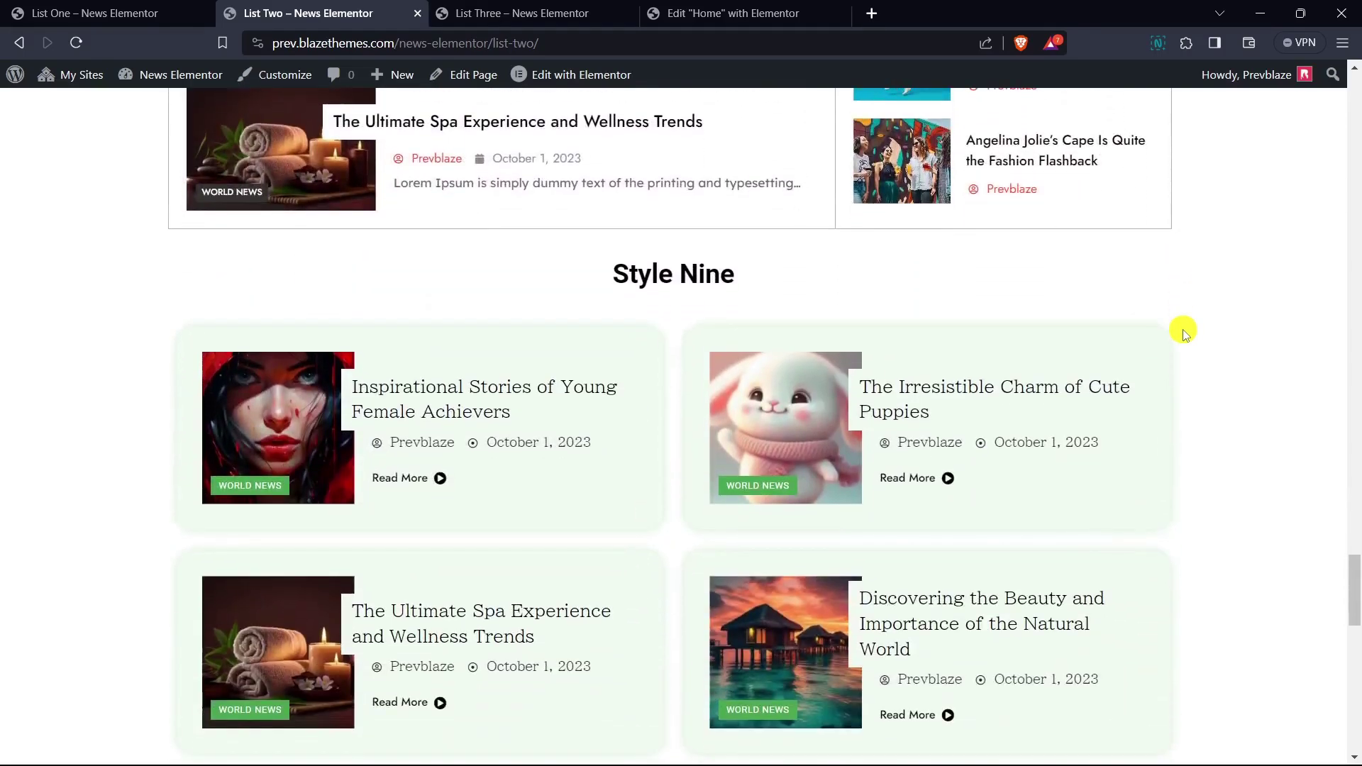
scroll(1183, 332, "down", 7)
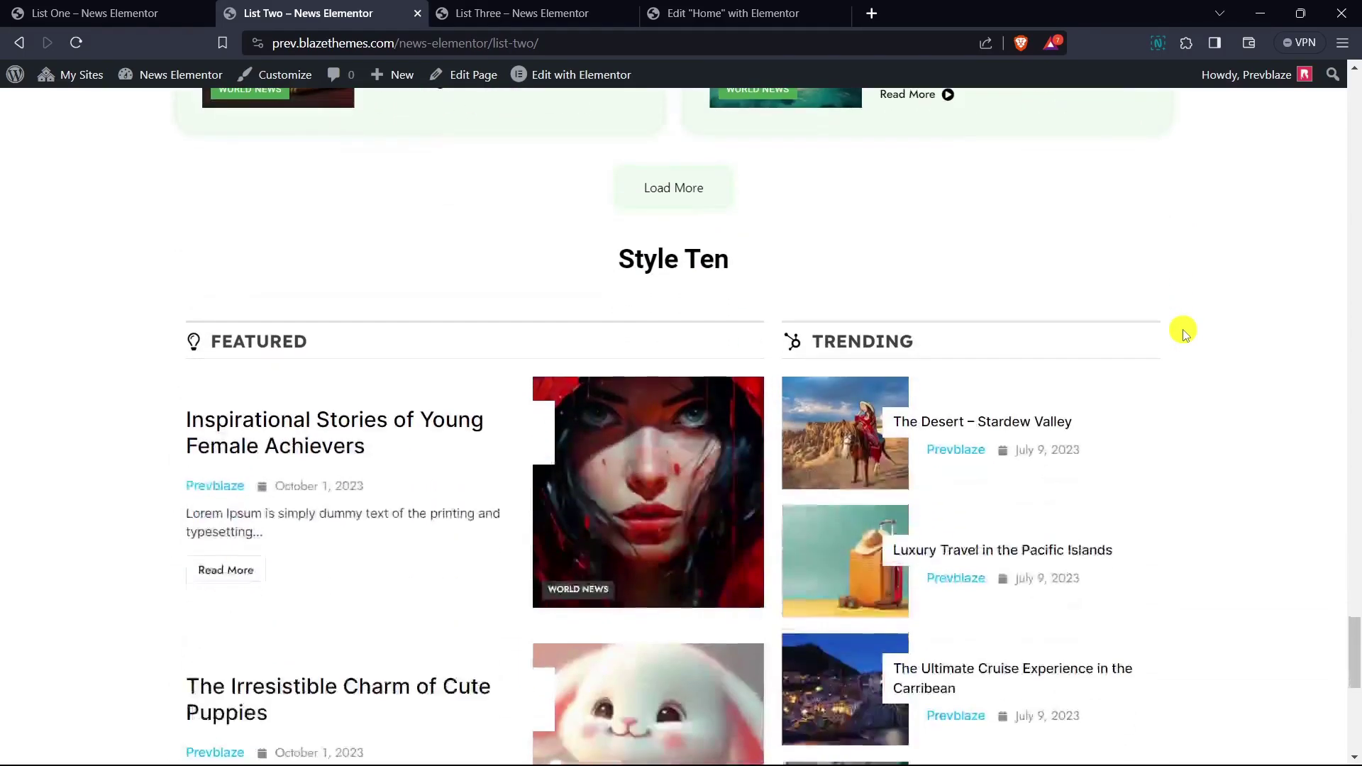
scroll(1184, 332, "down", 6)
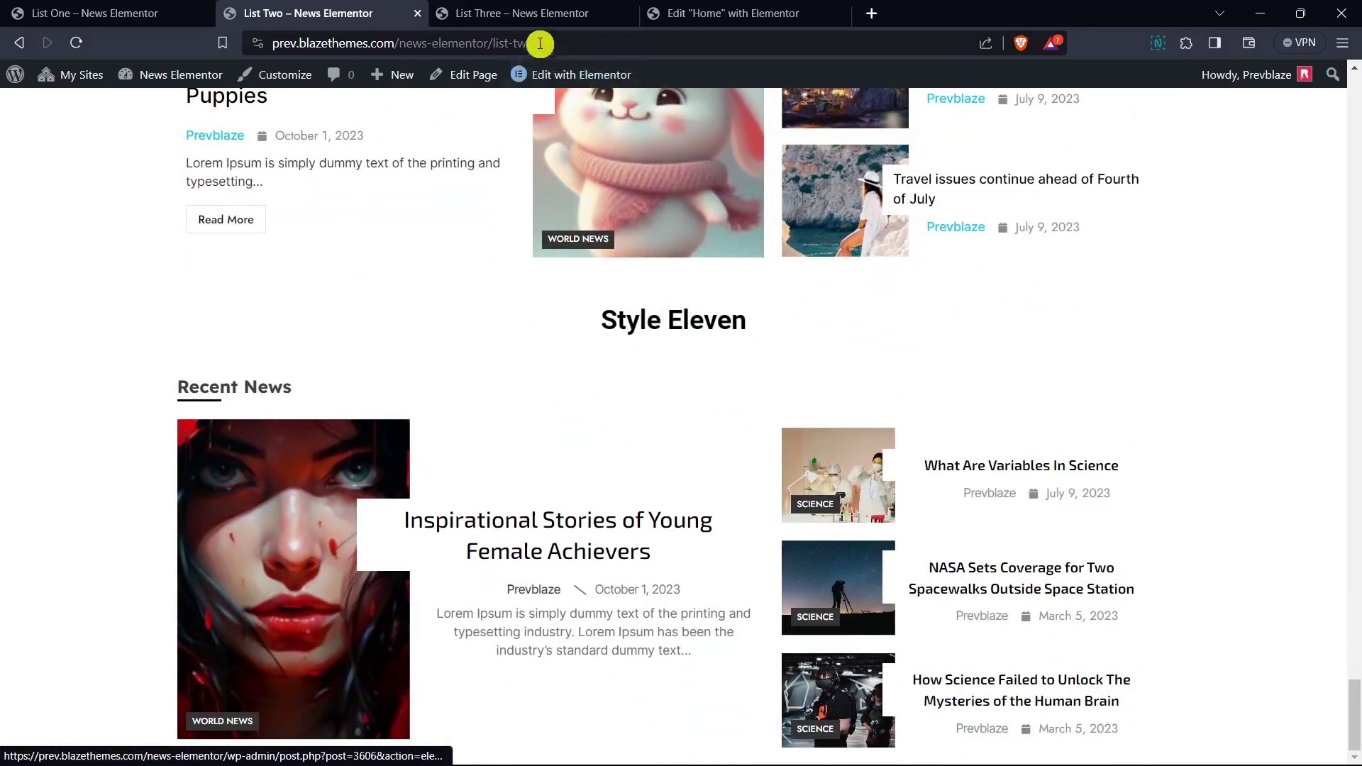
- Switch to the List Three demo page and examine its post list layouts from Style One through Style Ten
left_click(523, 21)
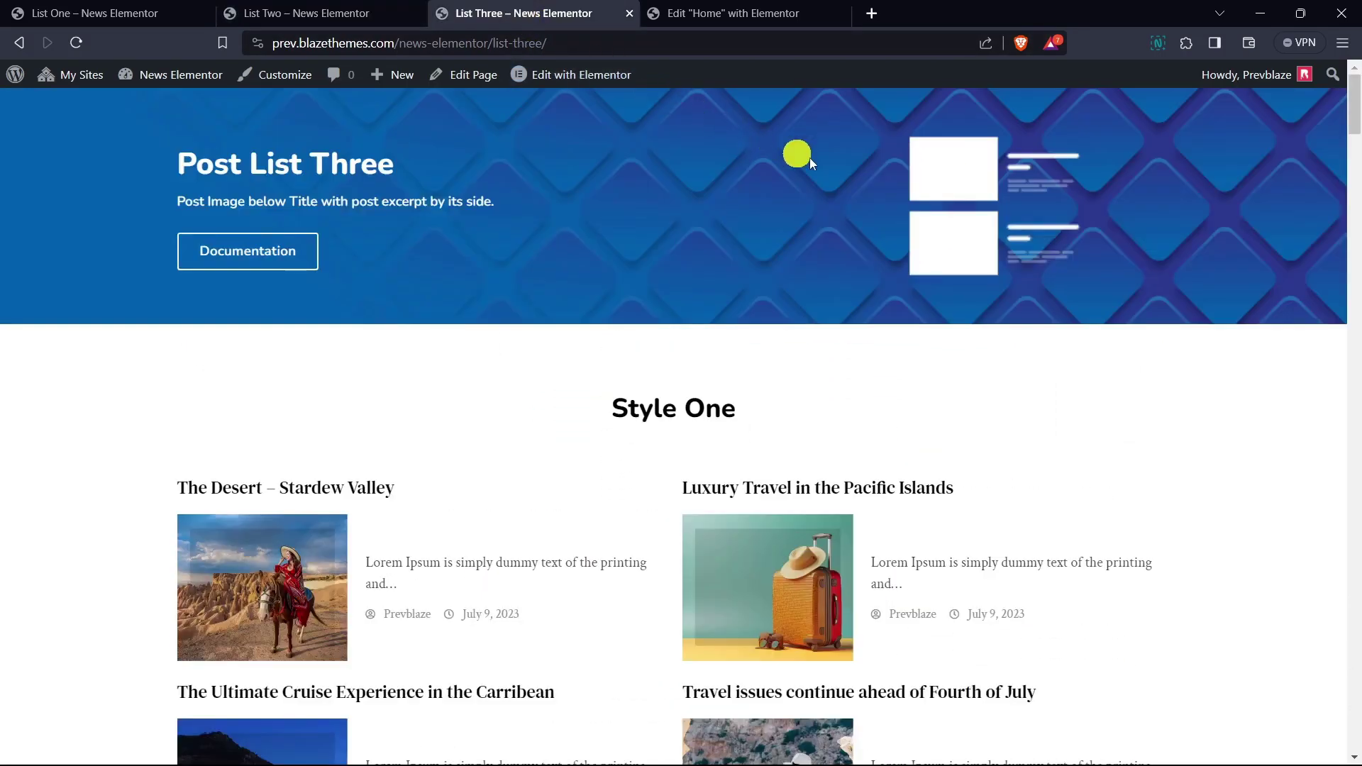
scroll(1165, 264, "down", 6)
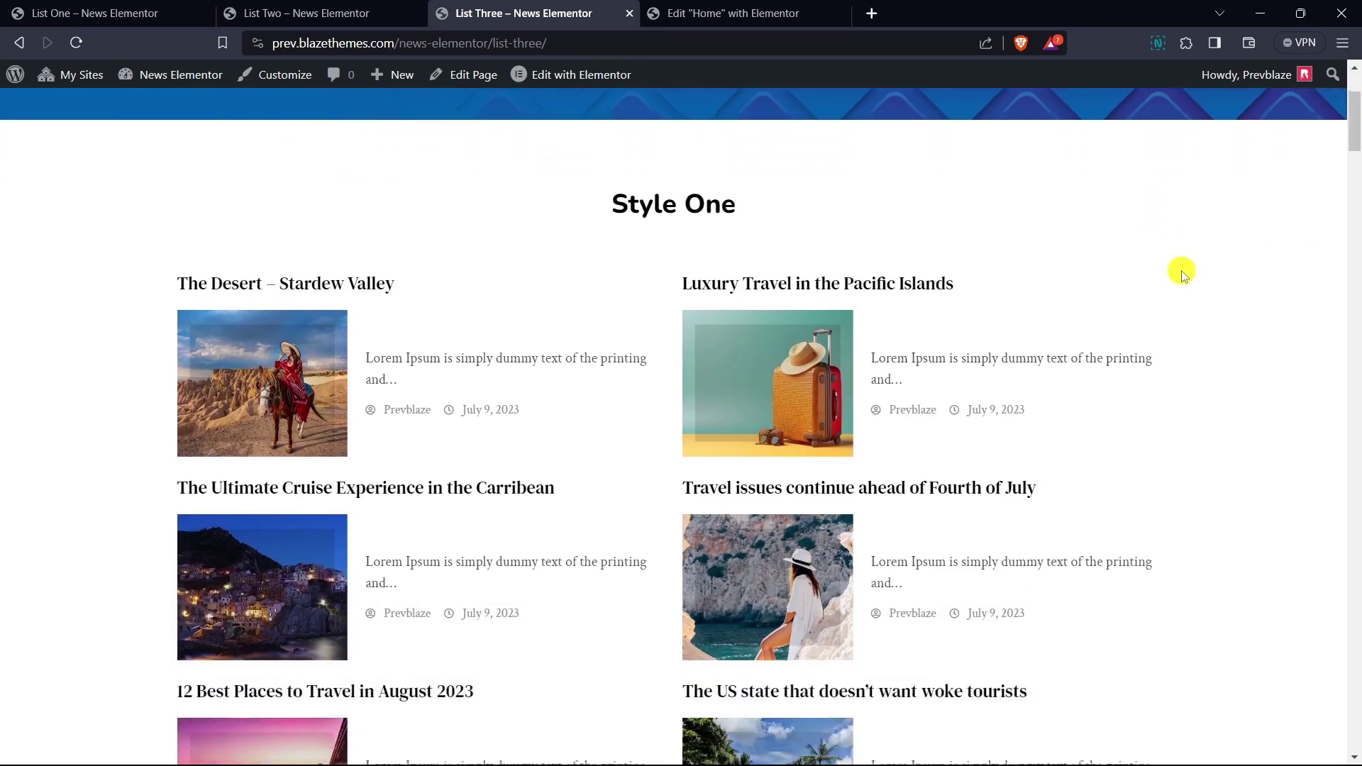
scroll(1183, 276, "down", 8)
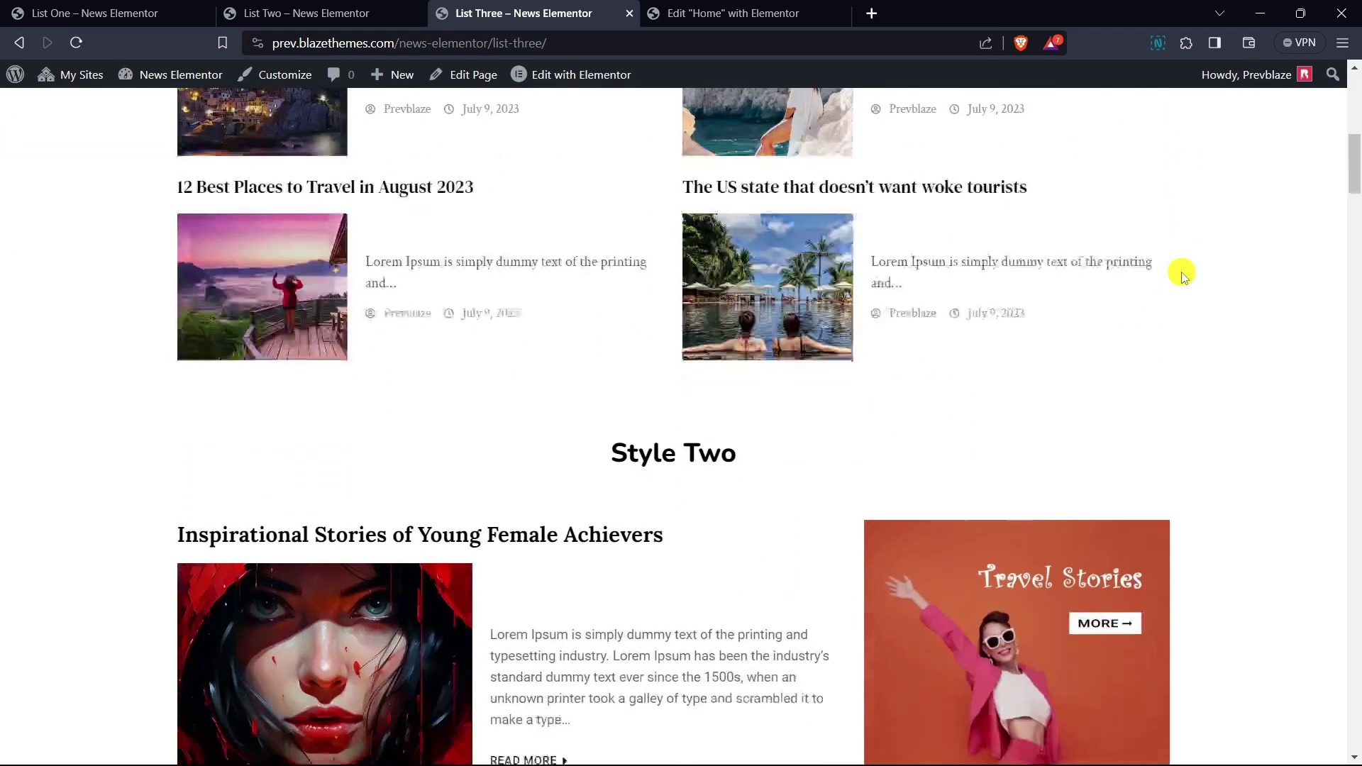
scroll(1183, 276, "down", 3)
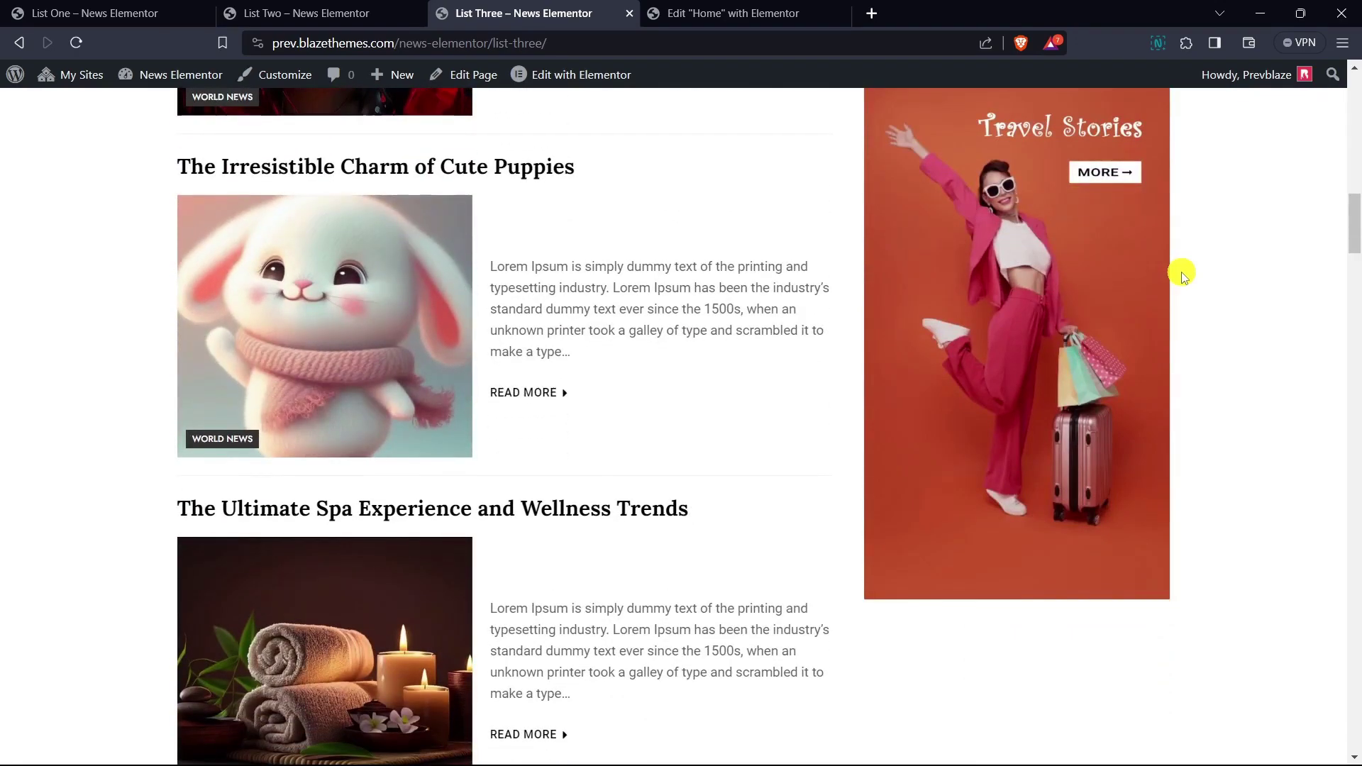
scroll(1183, 276, "down", 6)
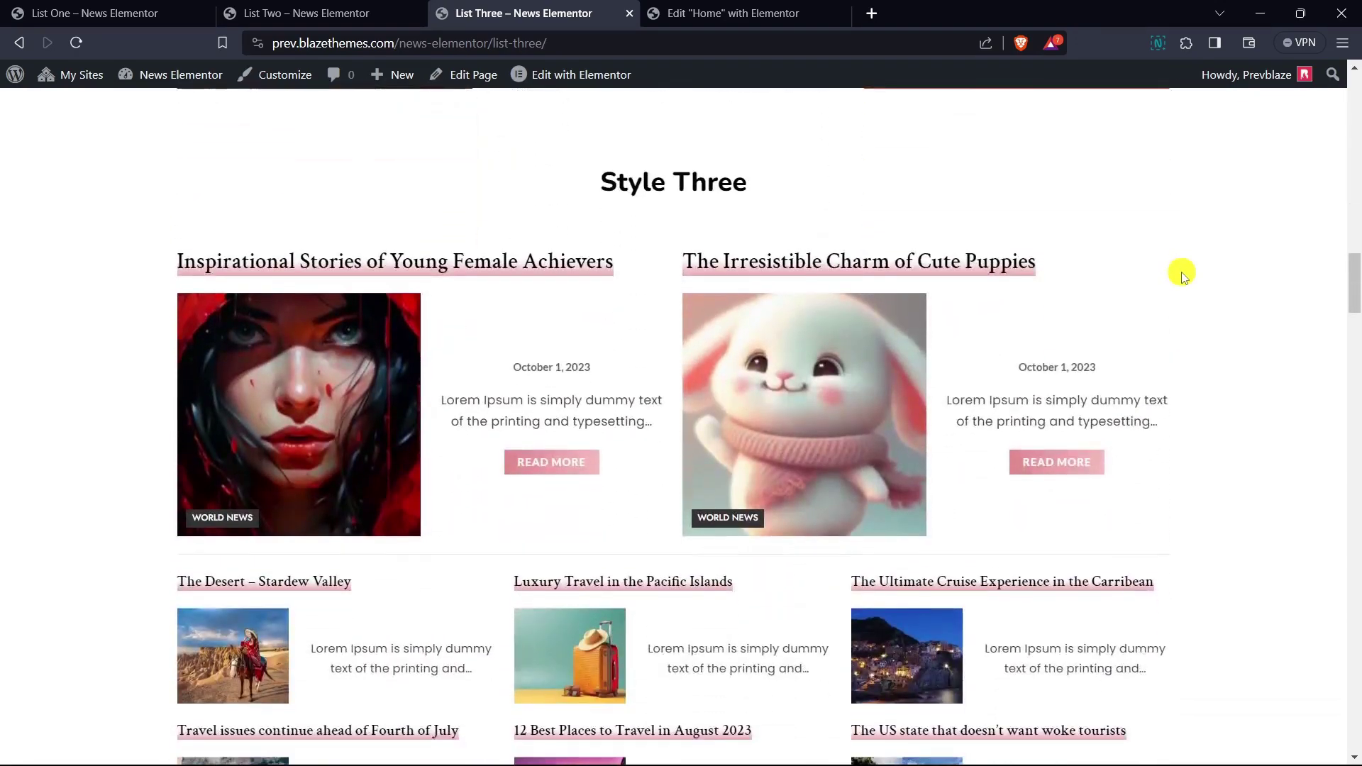
scroll(1182, 276, "down", 10)
scroll(1182, 276, "down", 10)
scroll(1183, 276, "down", 7)
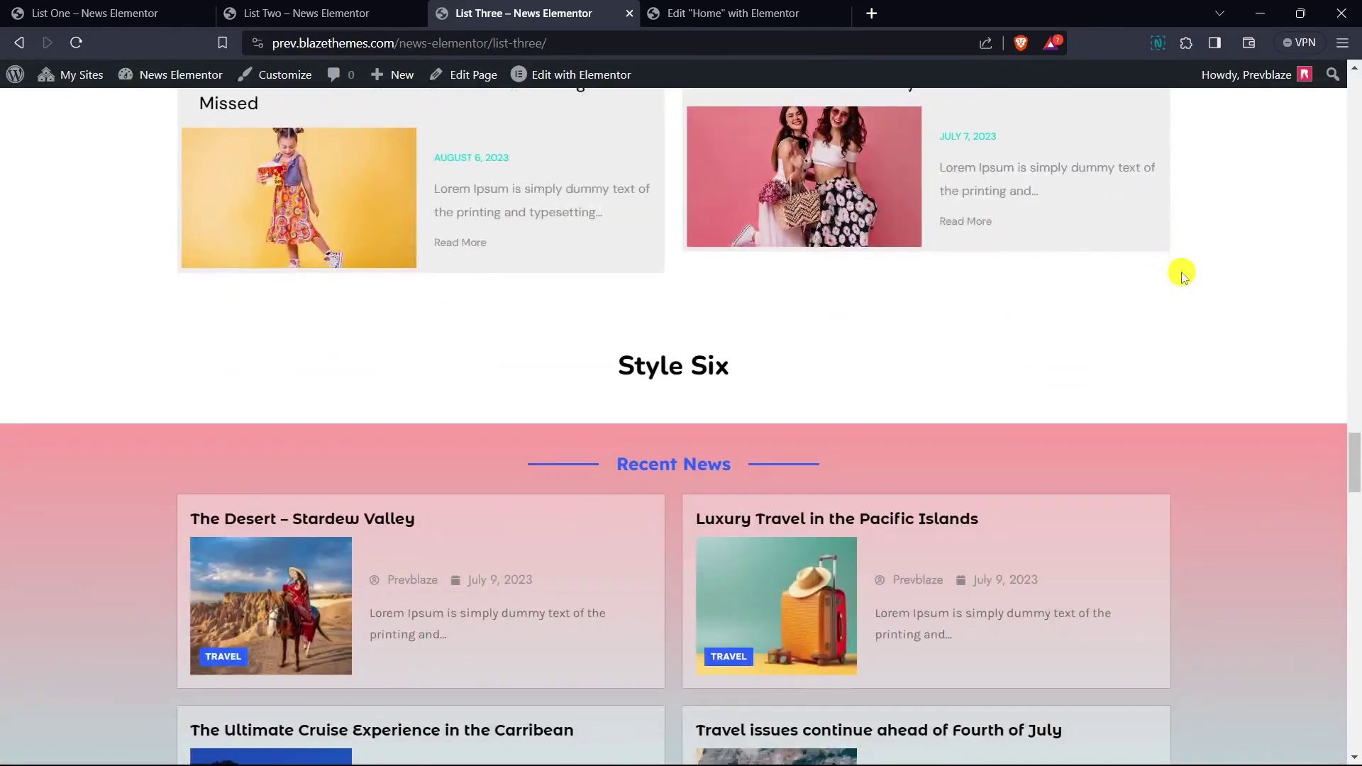
scroll(1182, 276, "down", 7)
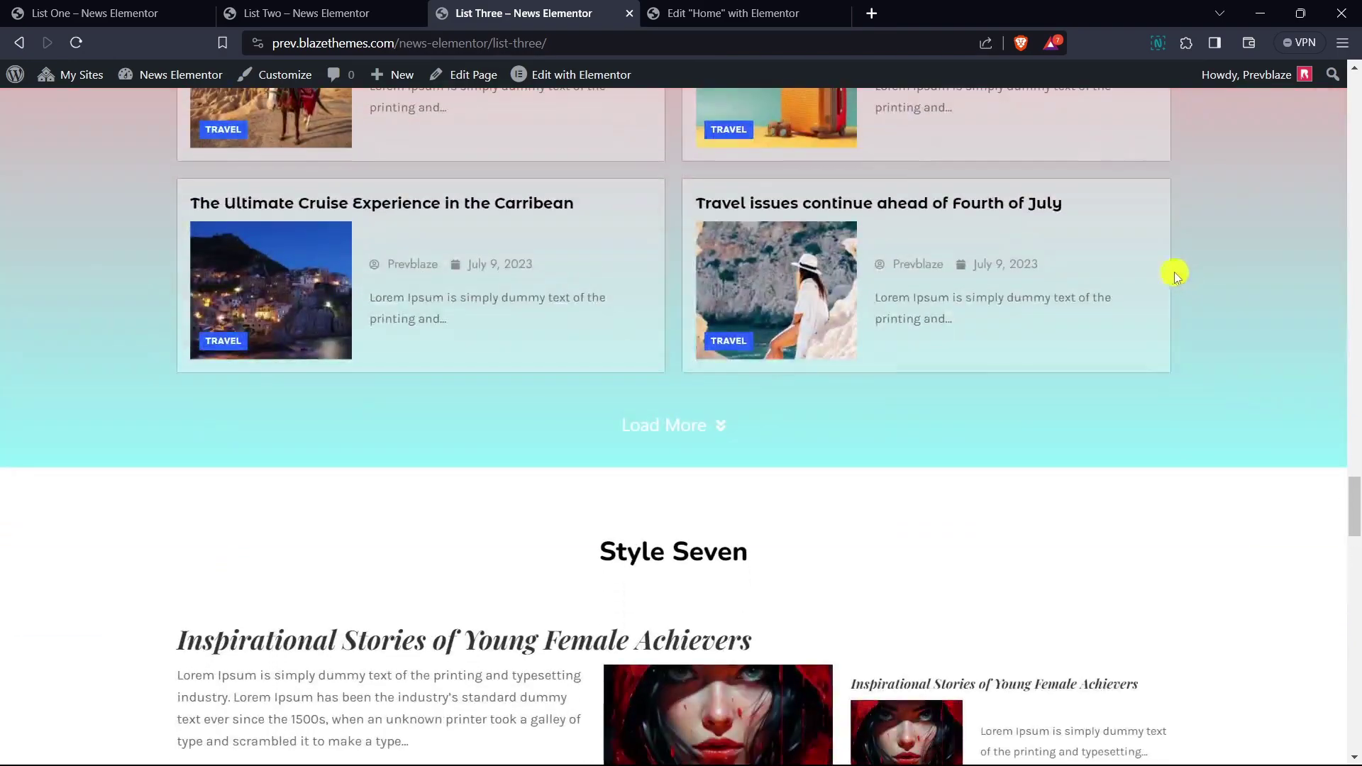
scroll(1177, 275, "down", 2)
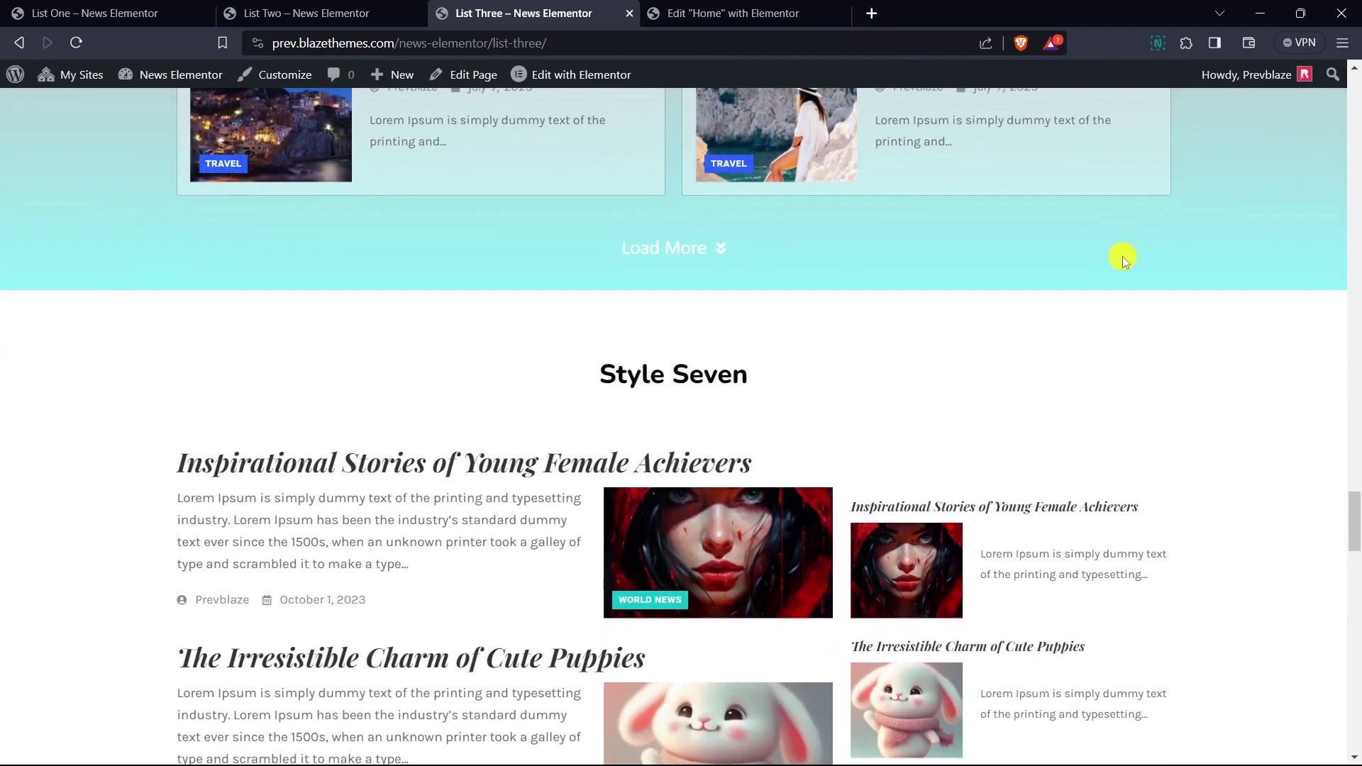
scroll(1124, 259, "down", 9)
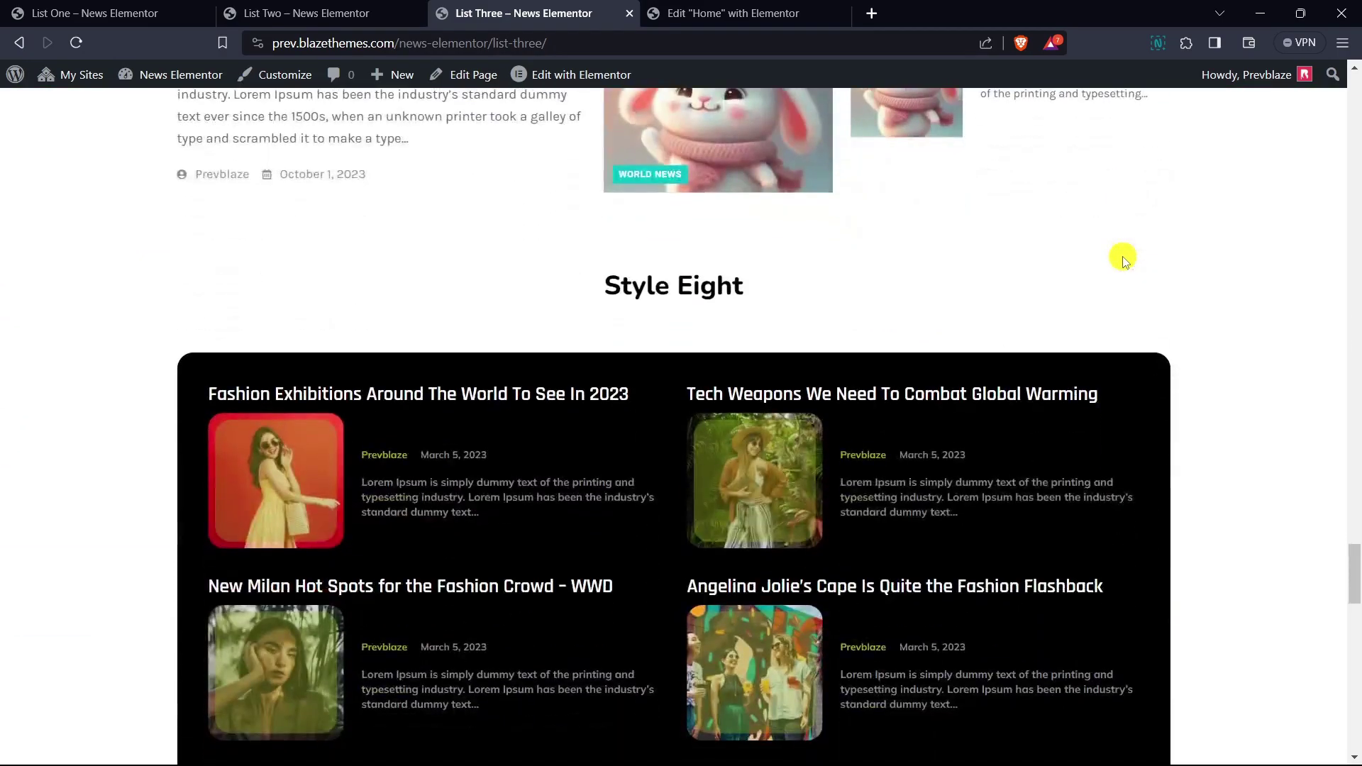
scroll(1124, 259, "down", 10)
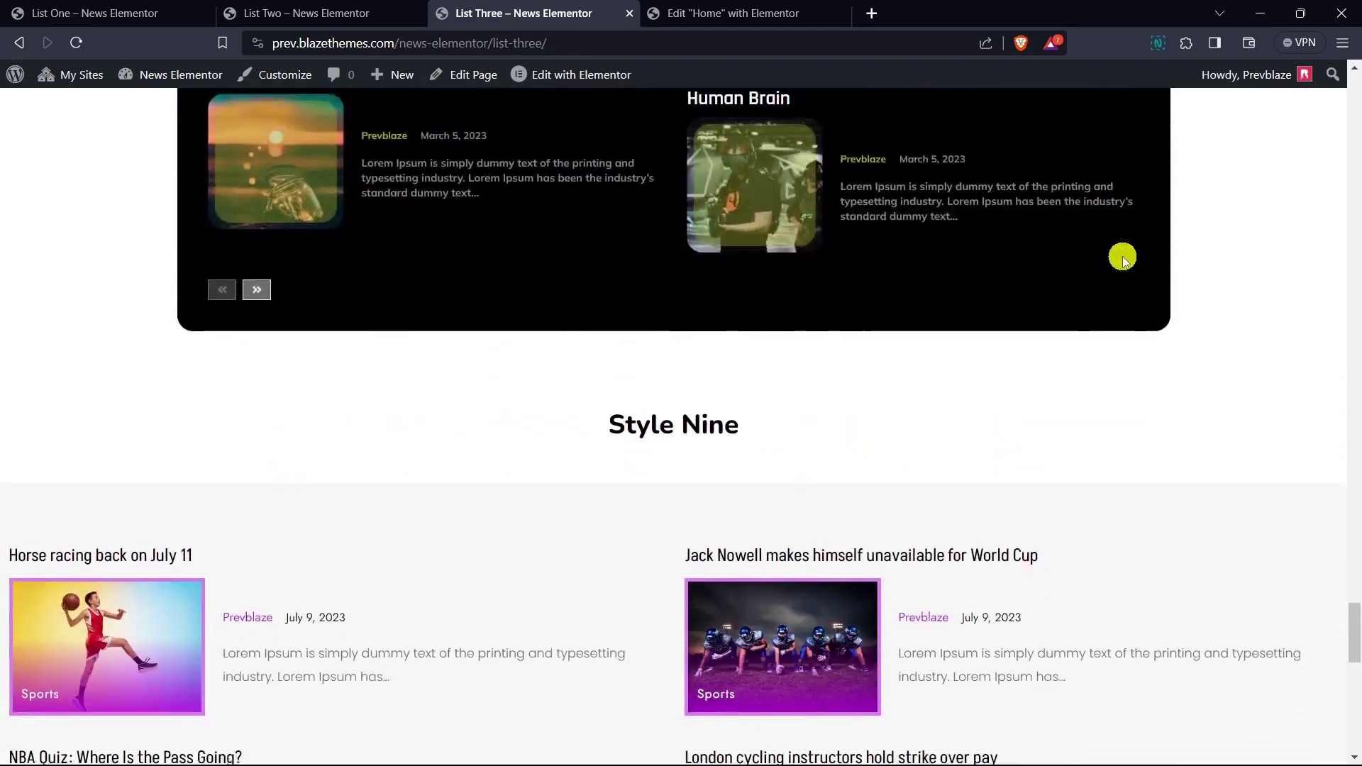
scroll(1123, 259, "down", 5)
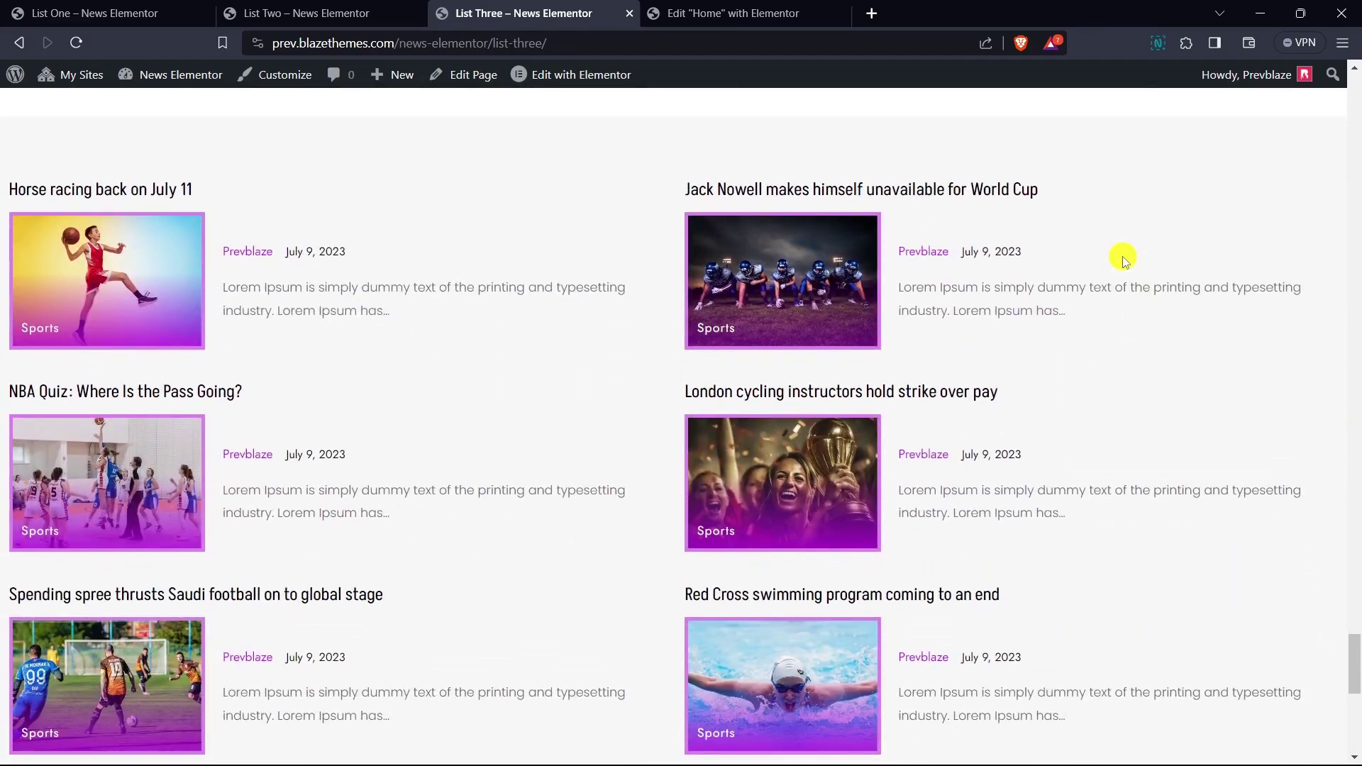
scroll(1123, 259, "down", 10)
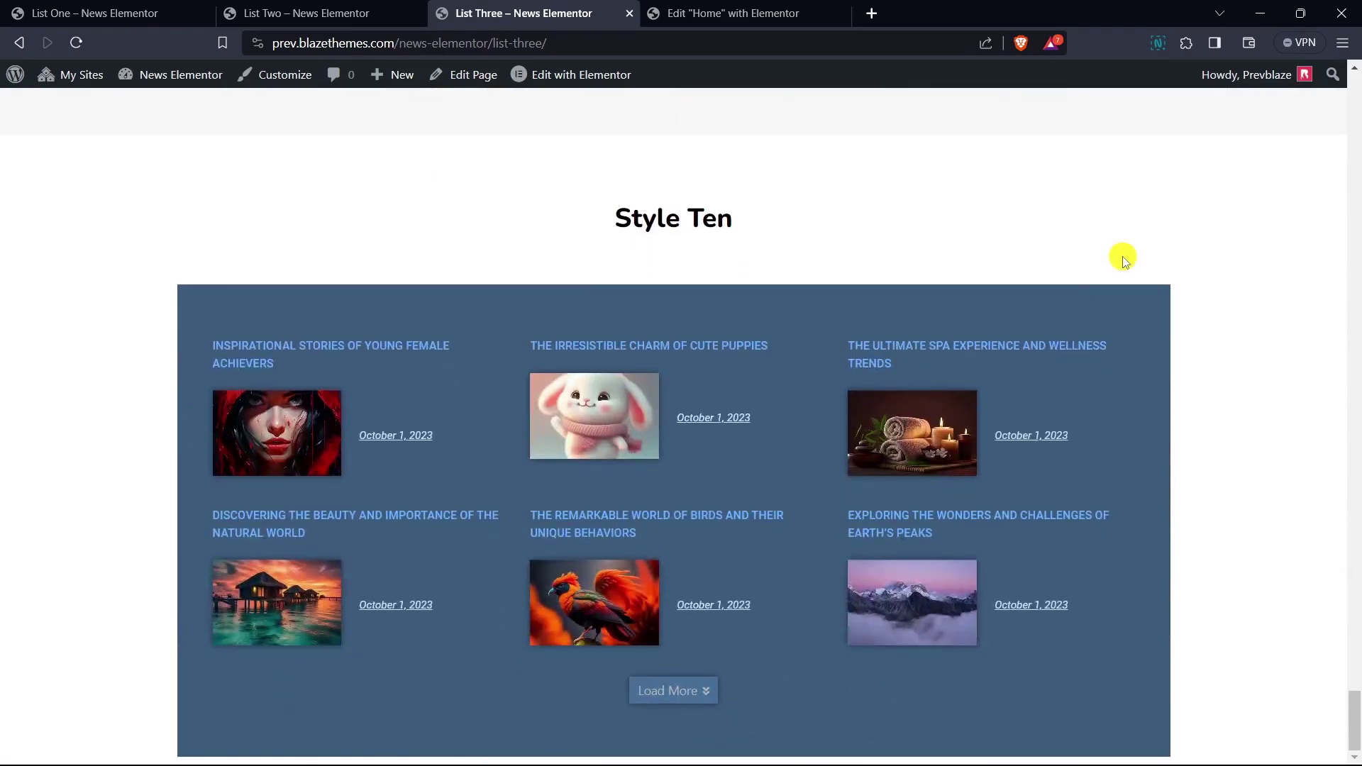
- Switch to the Home page editor and add a News List 1 widget in the empty area below the post grid
left_click(703, 21)
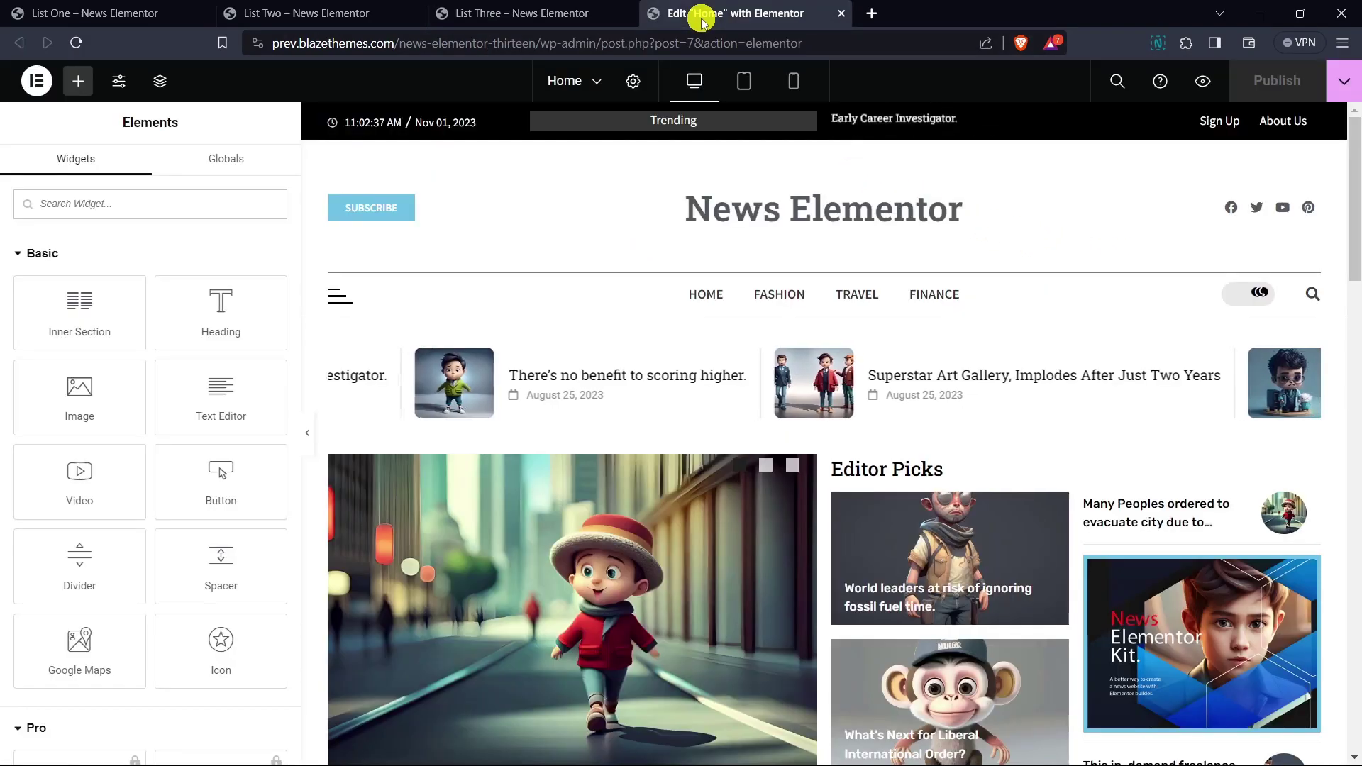
scroll(512, 201, "down", 10)
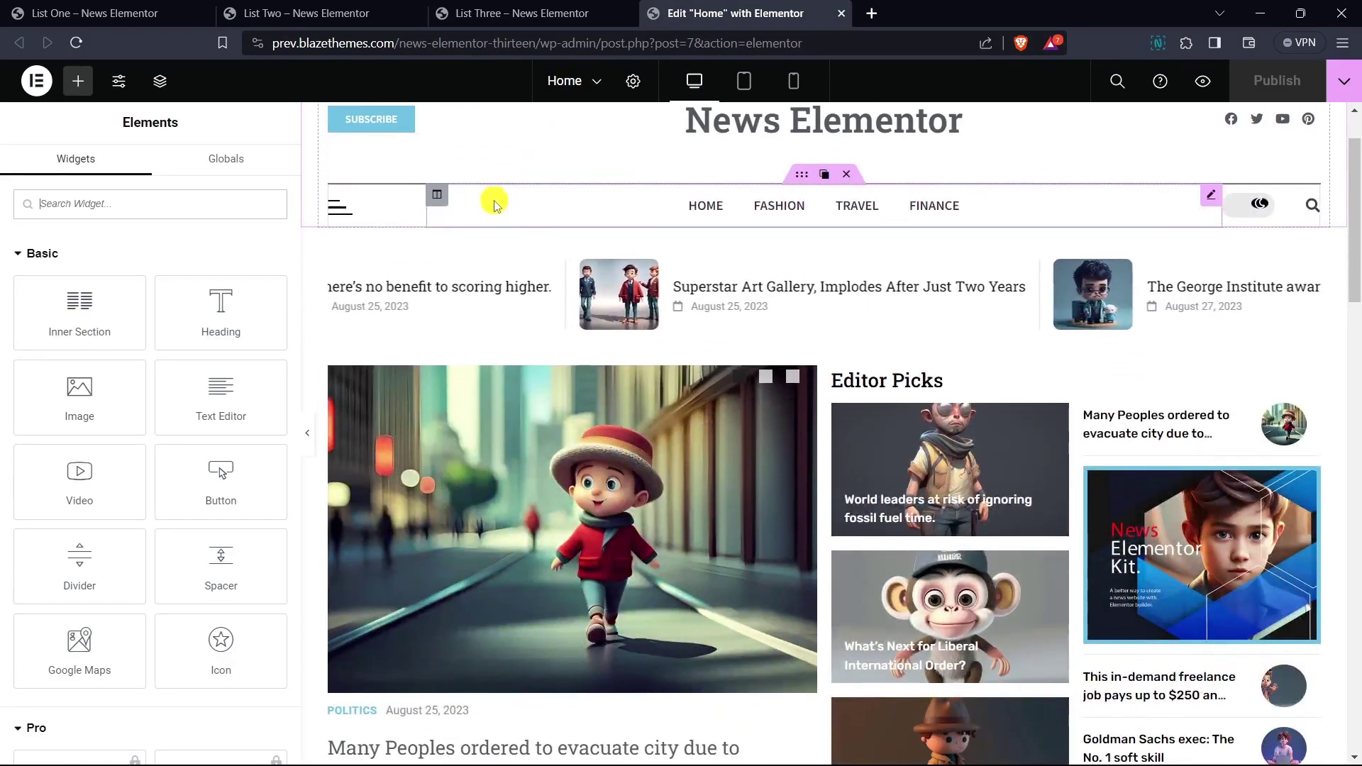
scroll(491, 224, "down", 12)
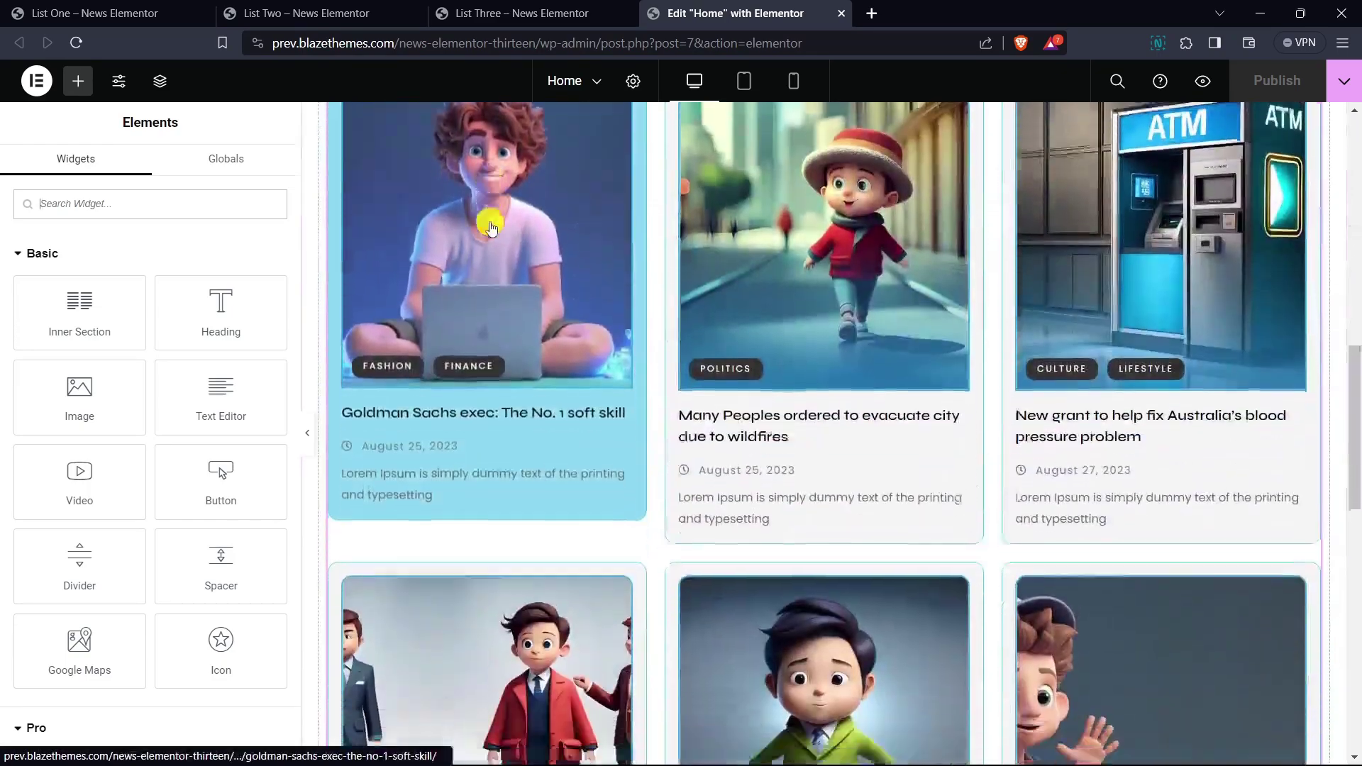
scroll(491, 224, "down", 1)
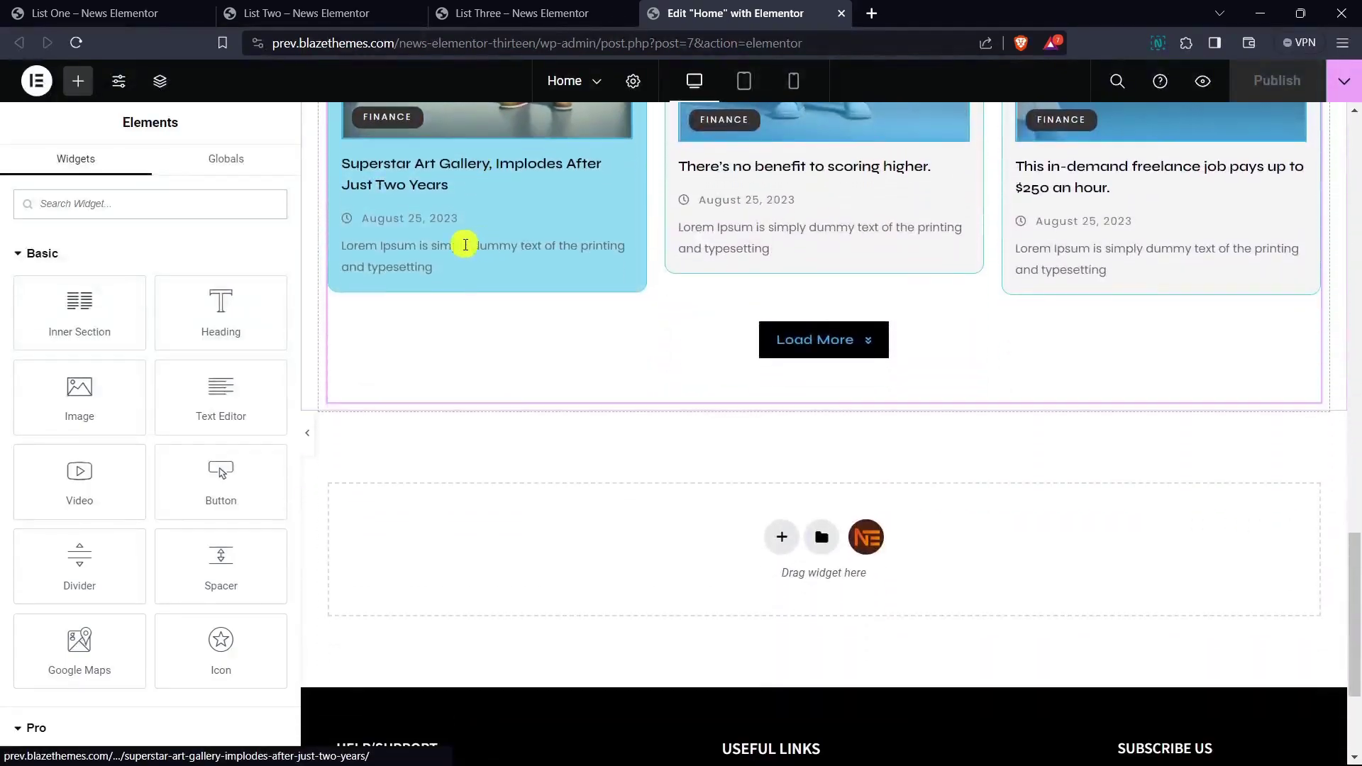
type("list")
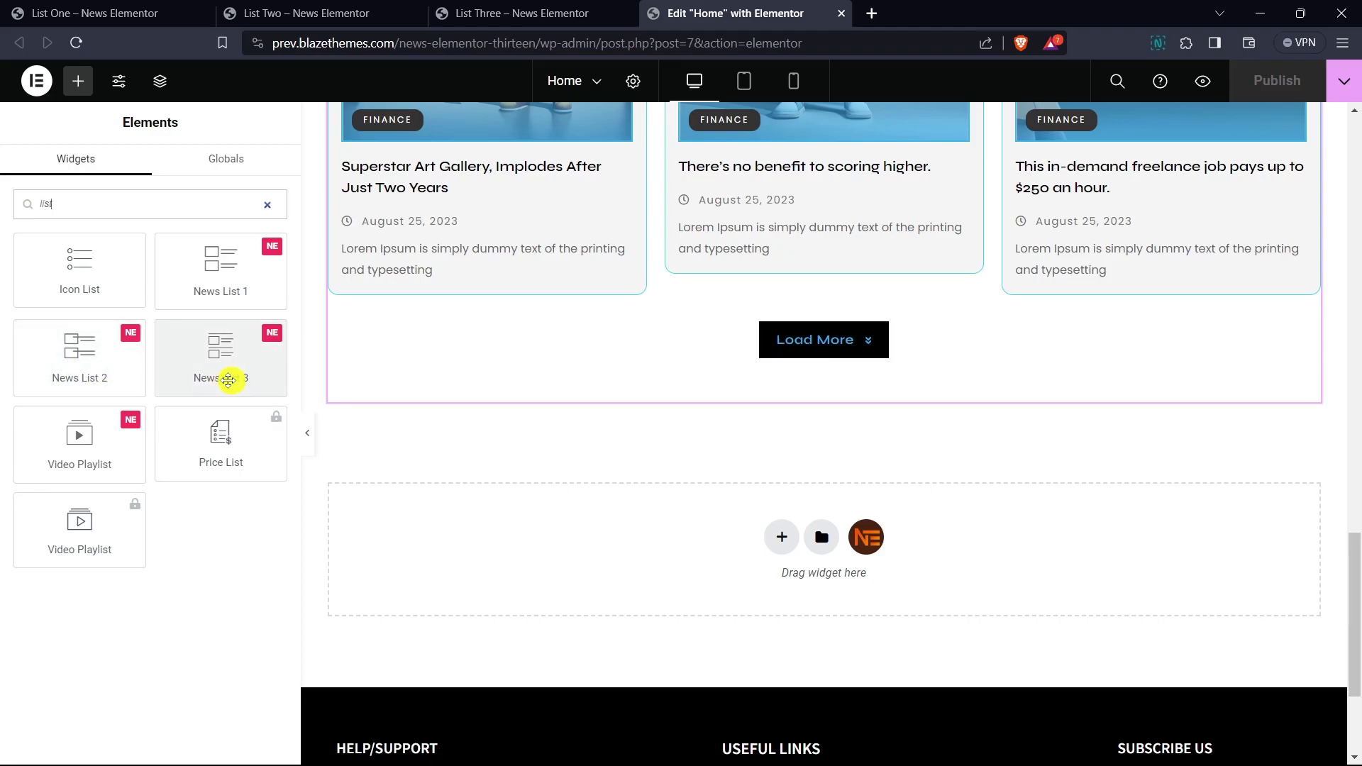
left_click_drag(225, 283, 458, 530)
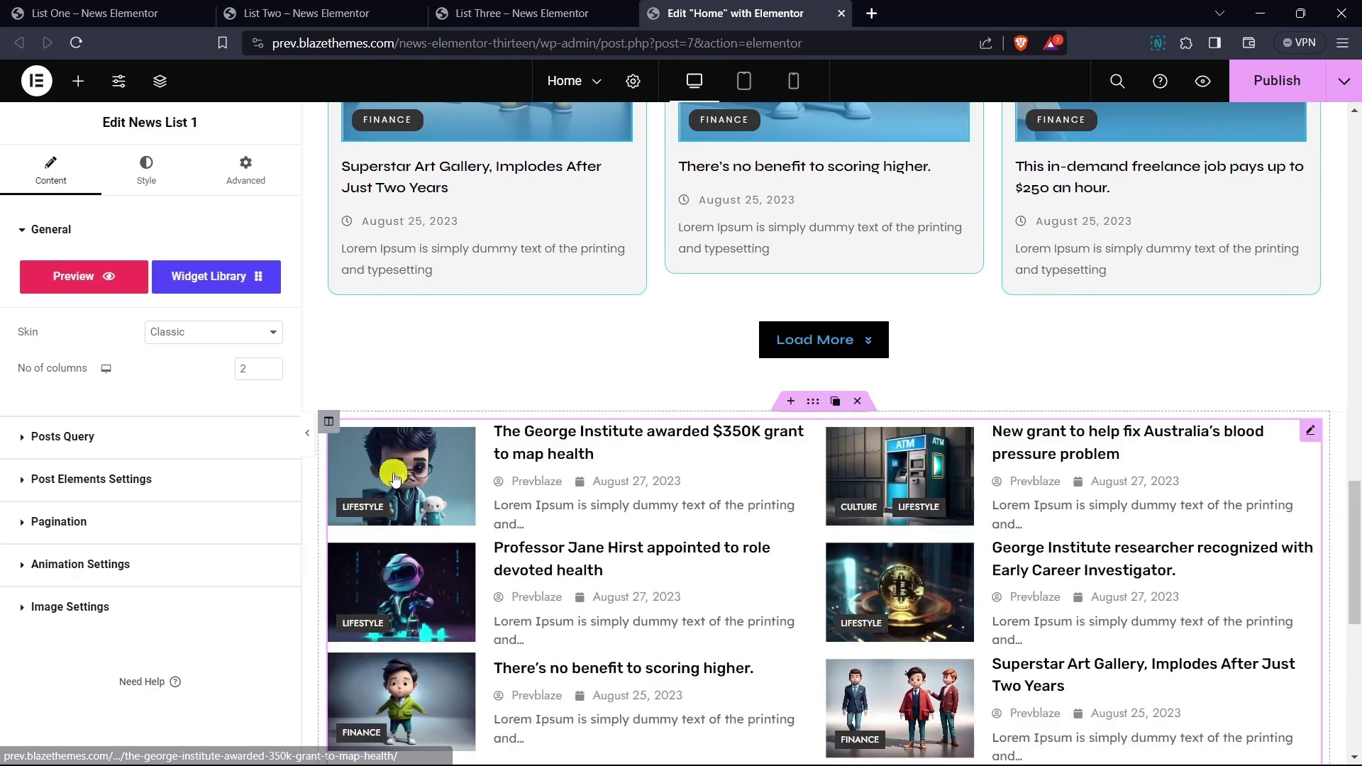
- Search the widgets for "list" and add a News List 2 widget below the News List 1 section
scroll(395, 474, "down", 5)
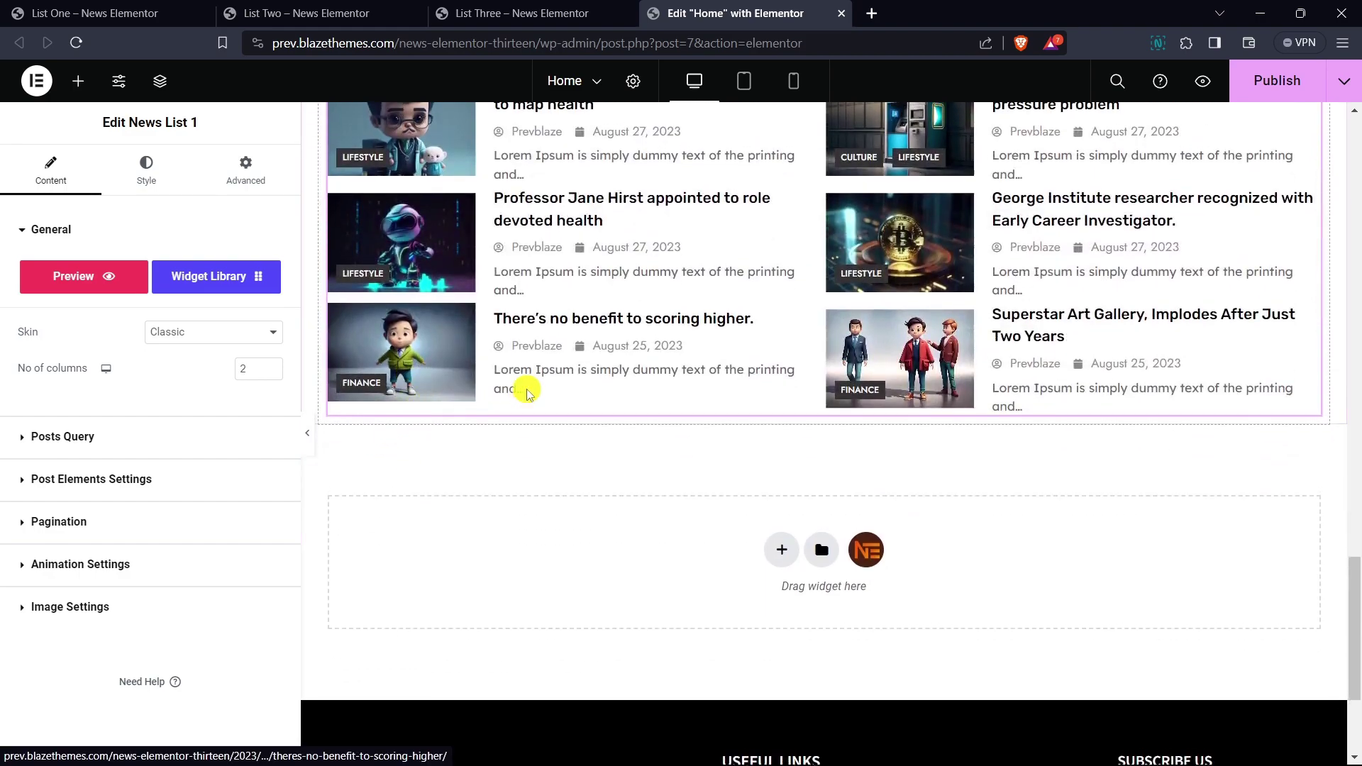
scroll(526, 386, "up", 1)
left_click(77, 84)
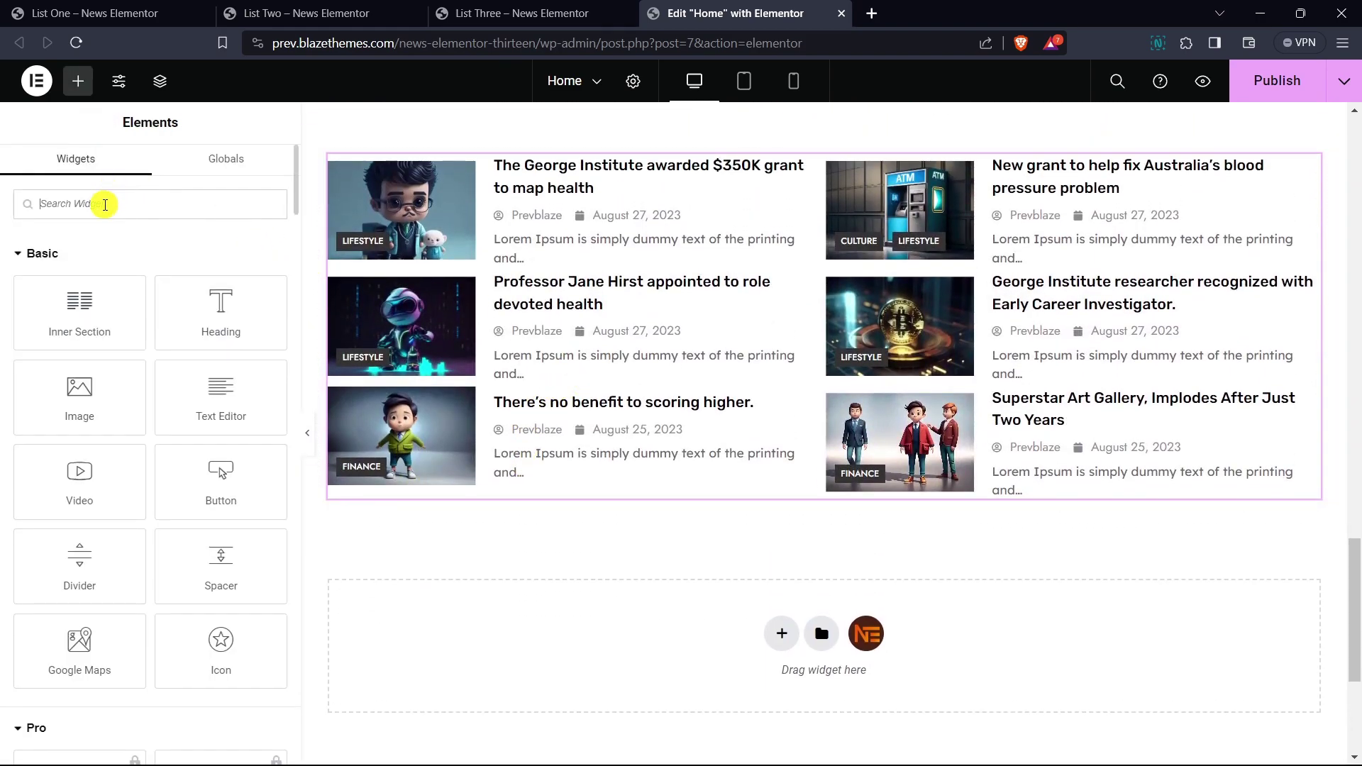
type("list")
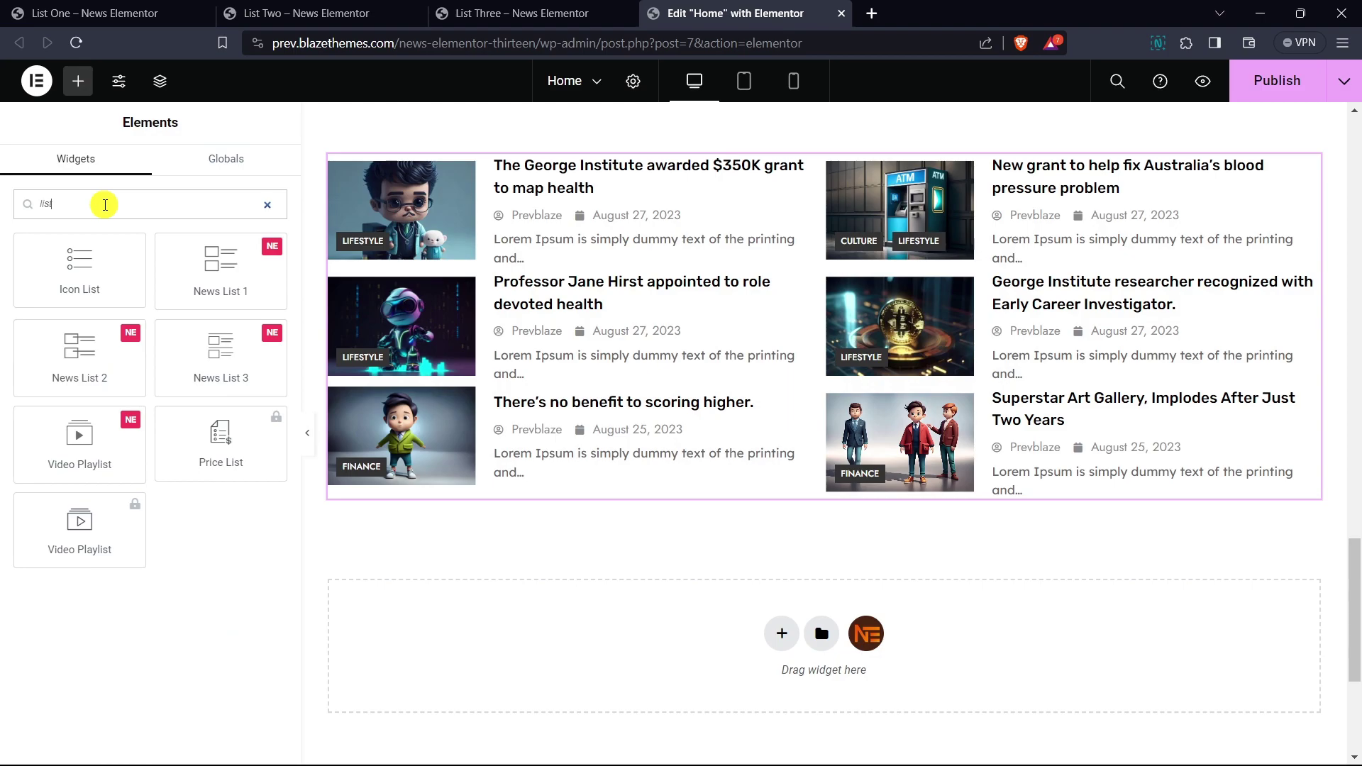
left_click_drag(99, 364, 434, 624)
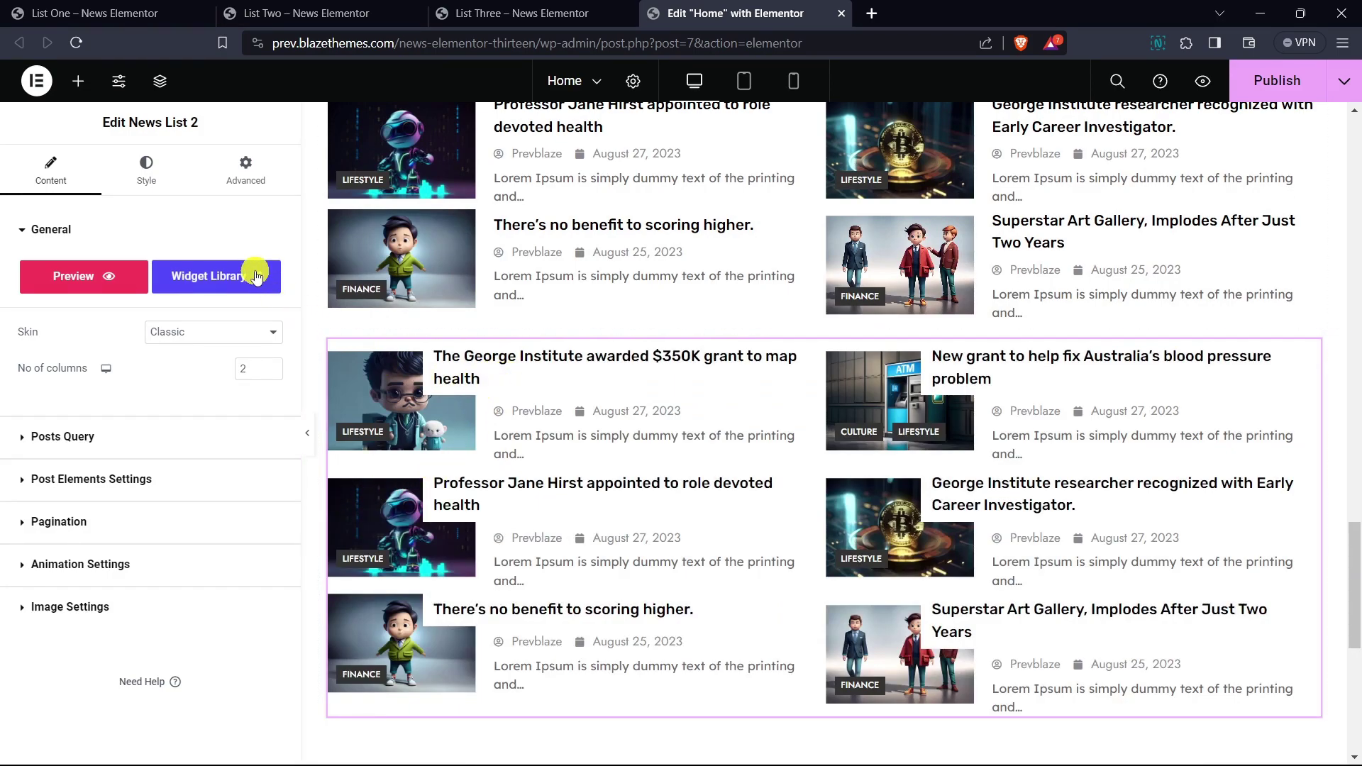
- Search the widgets for "list" and add a News List 3 widget below the News List 2 section
left_click(73, 82)
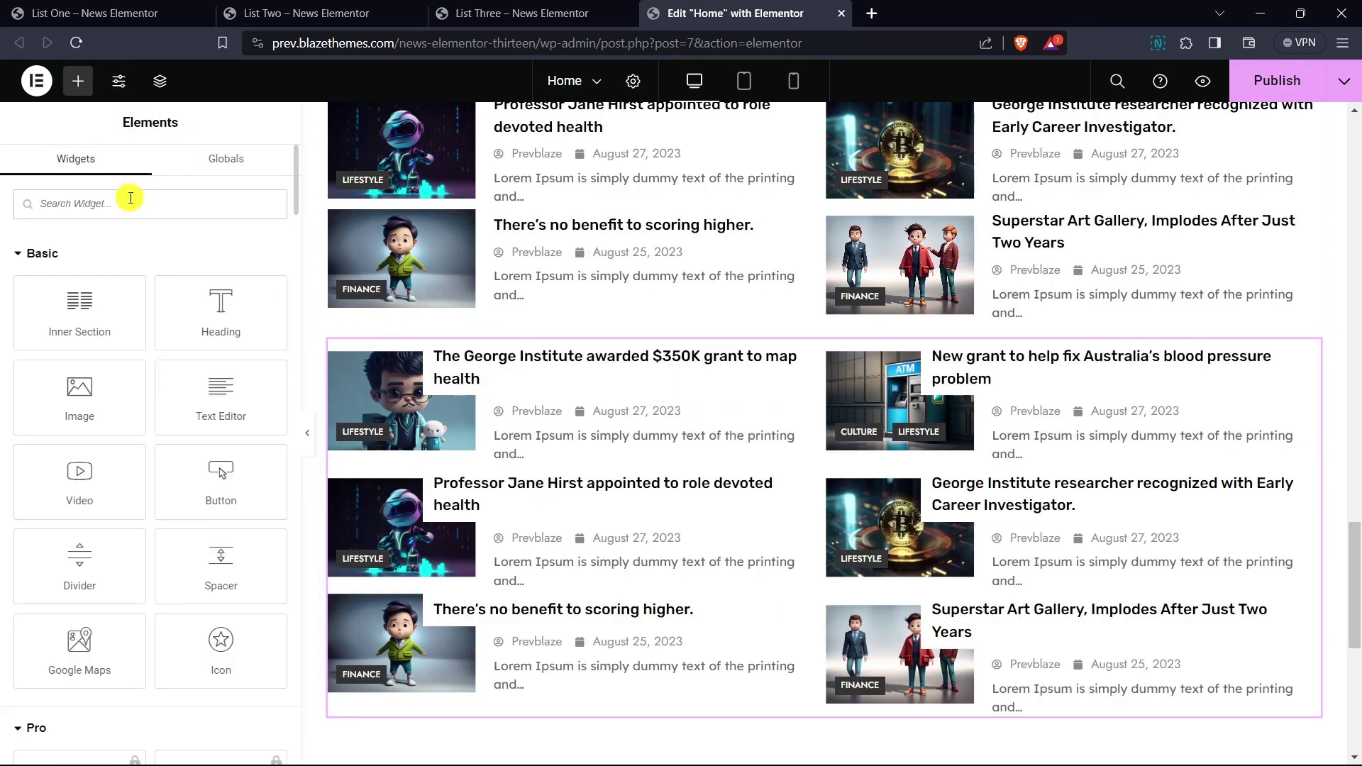
type("list")
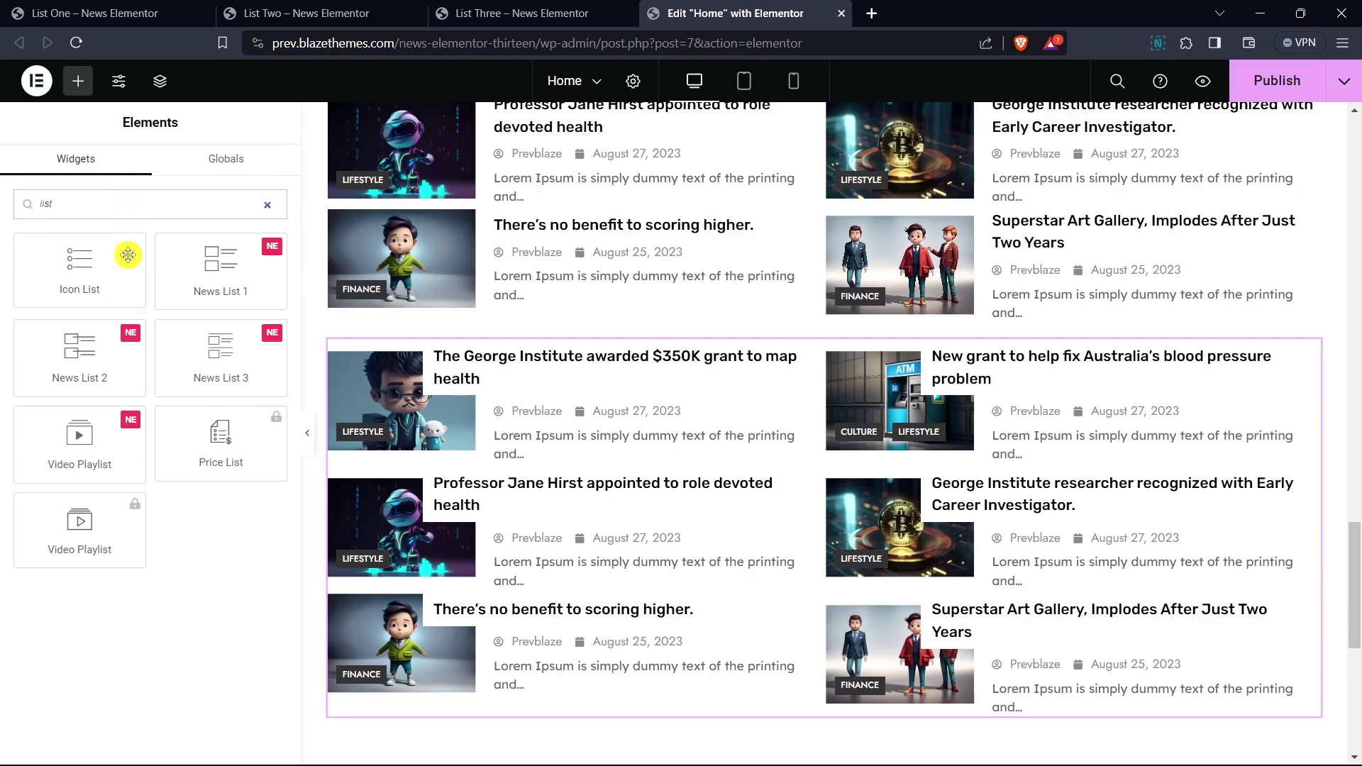
left_click_drag(204, 343, 441, 563)
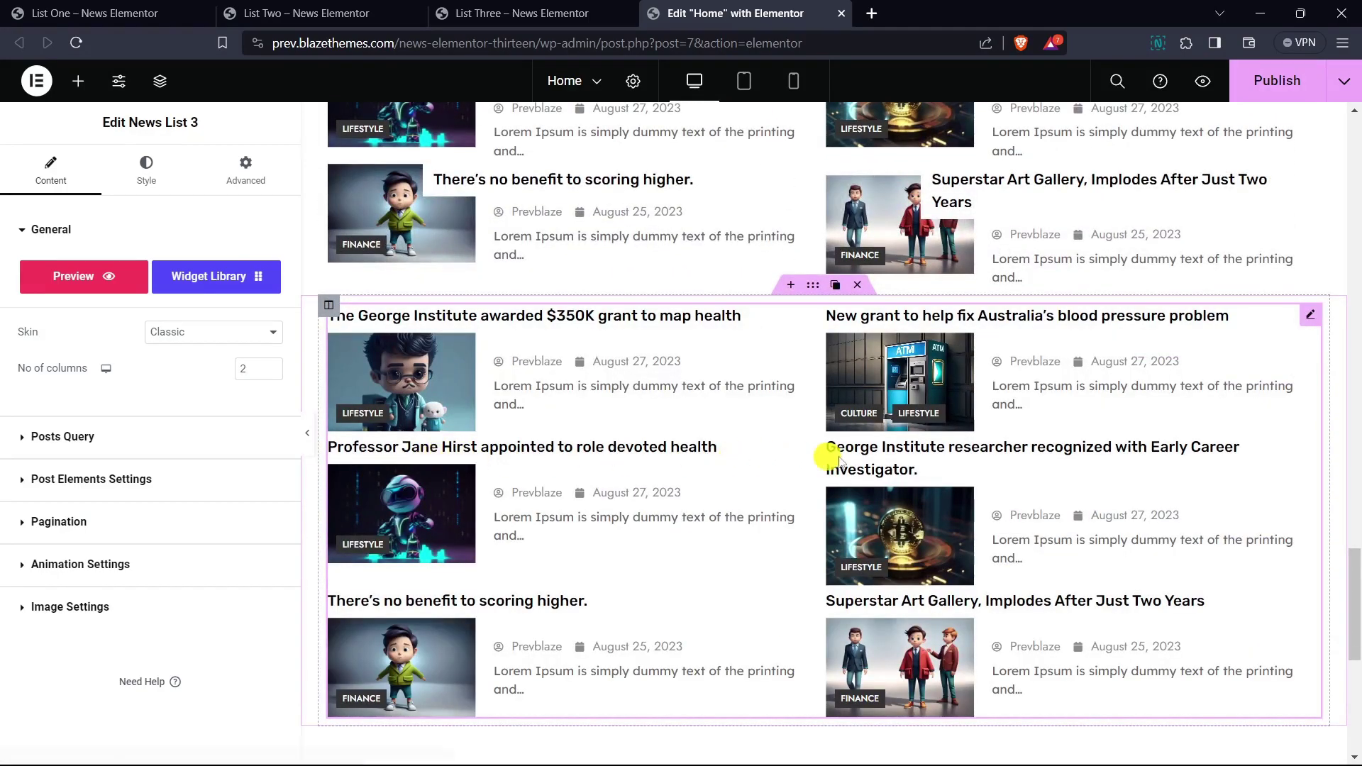
- Compare the three list sections and delete the News List 2 and News List 3 sections from the page
scroll(742, 557, "up", 4)
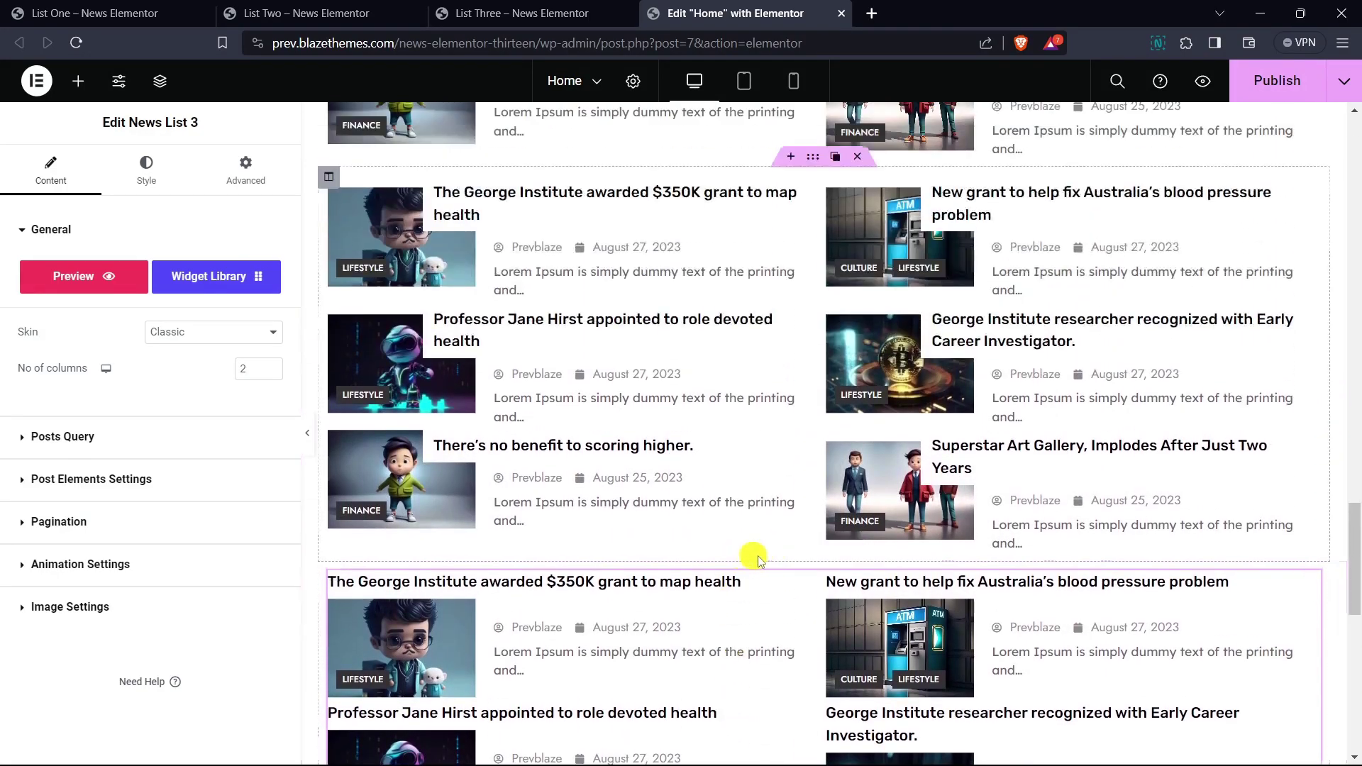
scroll(709, 497, "up", 2)
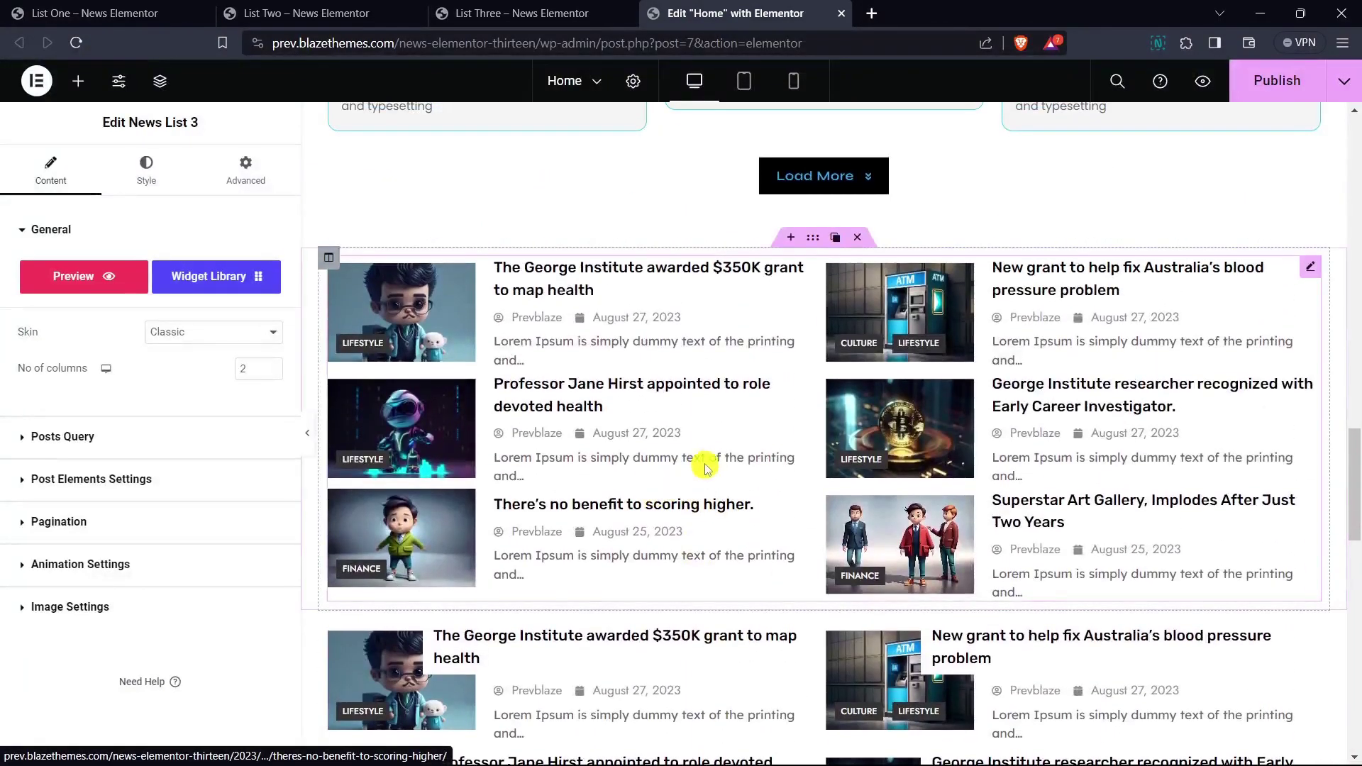
scroll(781, 426, "down", 2)
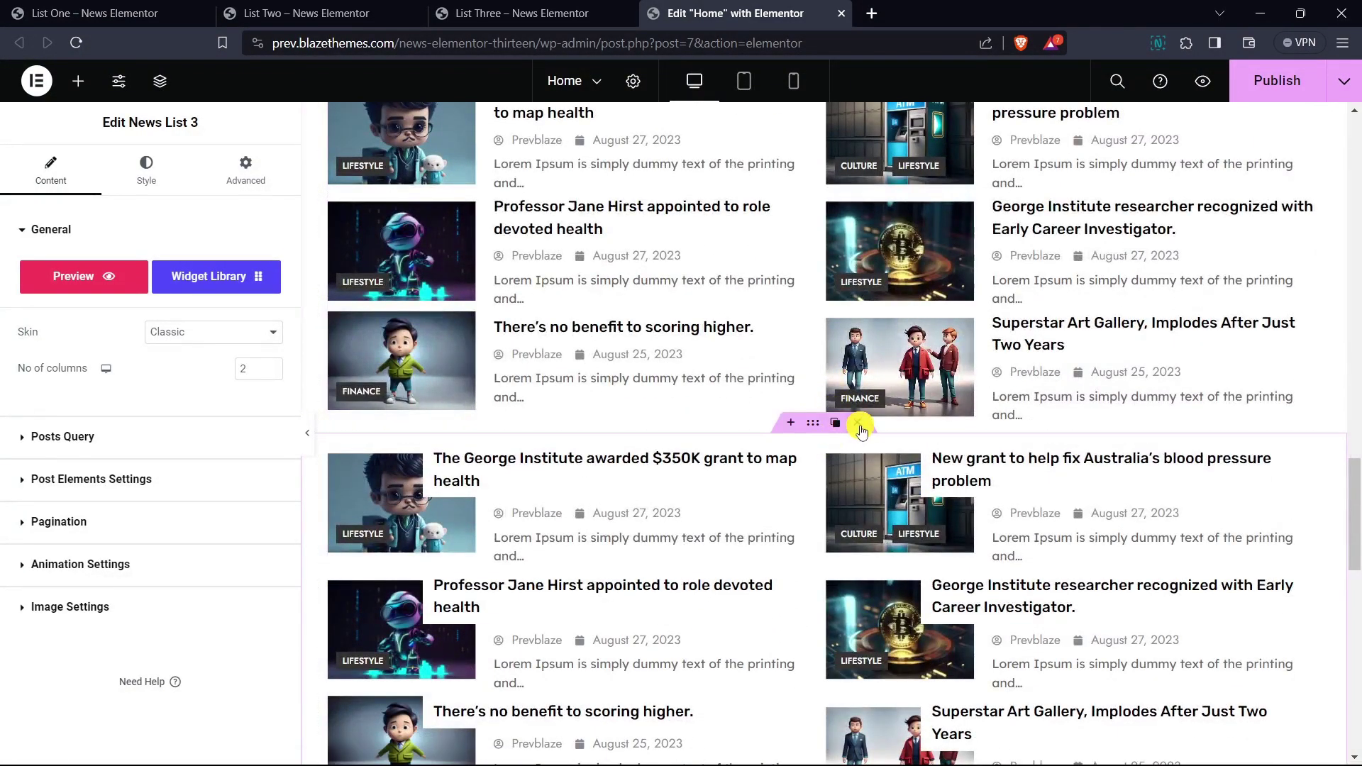
left_click(859, 424)
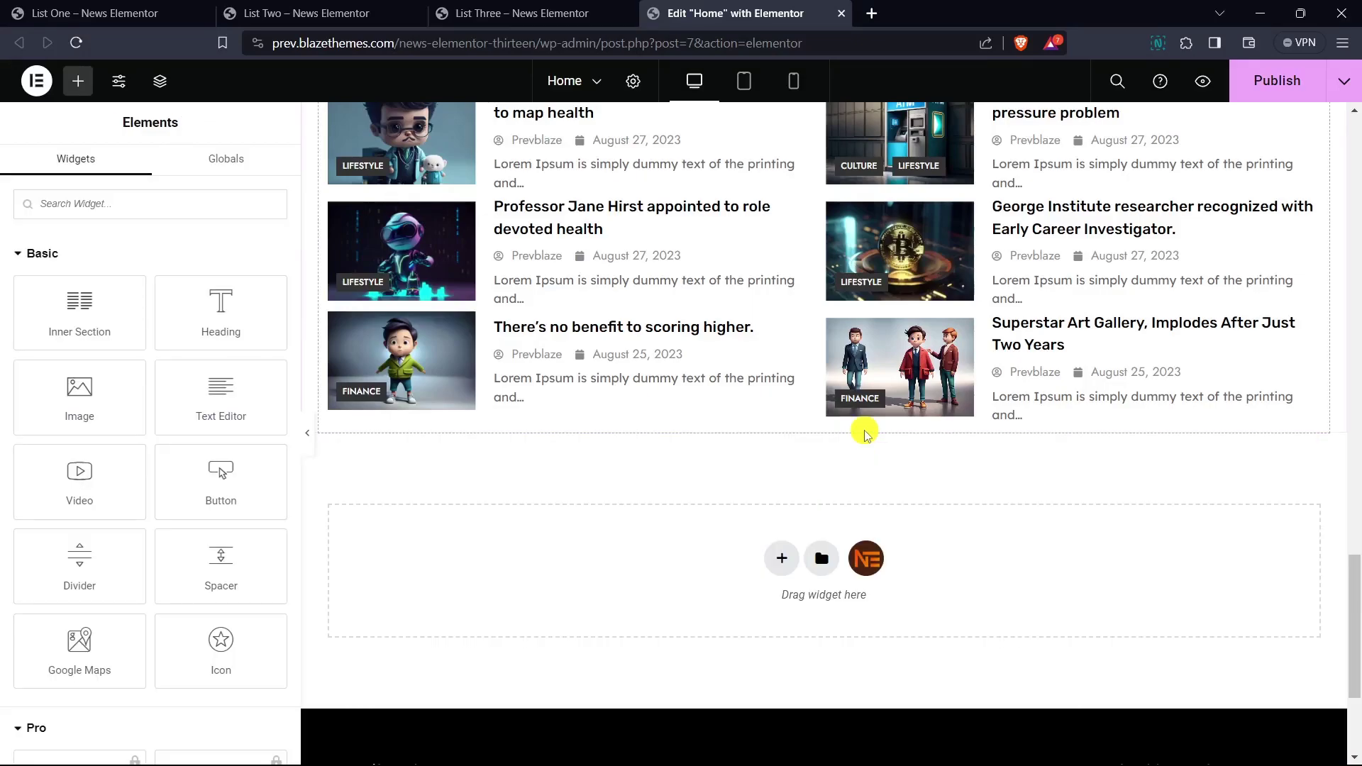
- Open the News List 1 widget for editing and view its skin options, keeping Classic
scroll(822, 468, "up", 3)
left_click(779, 389)
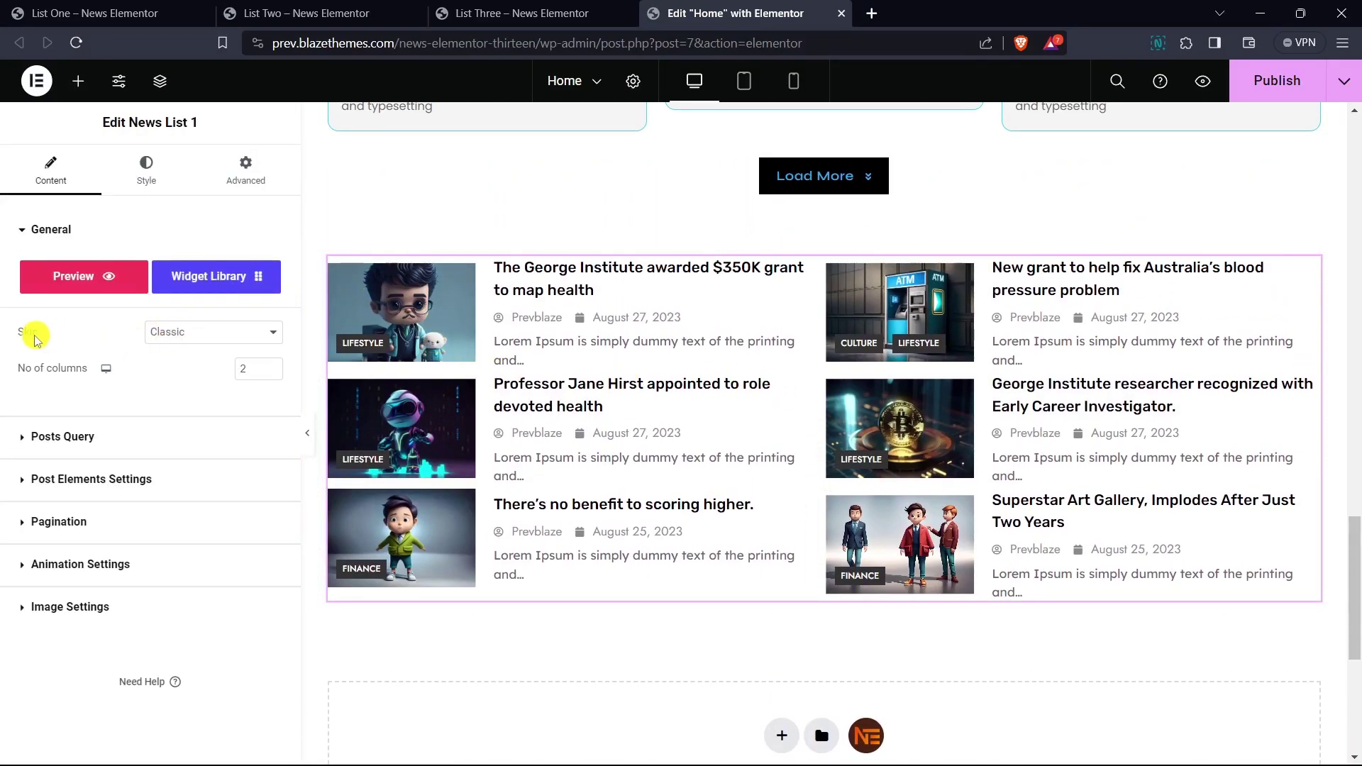
left_click(160, 342)
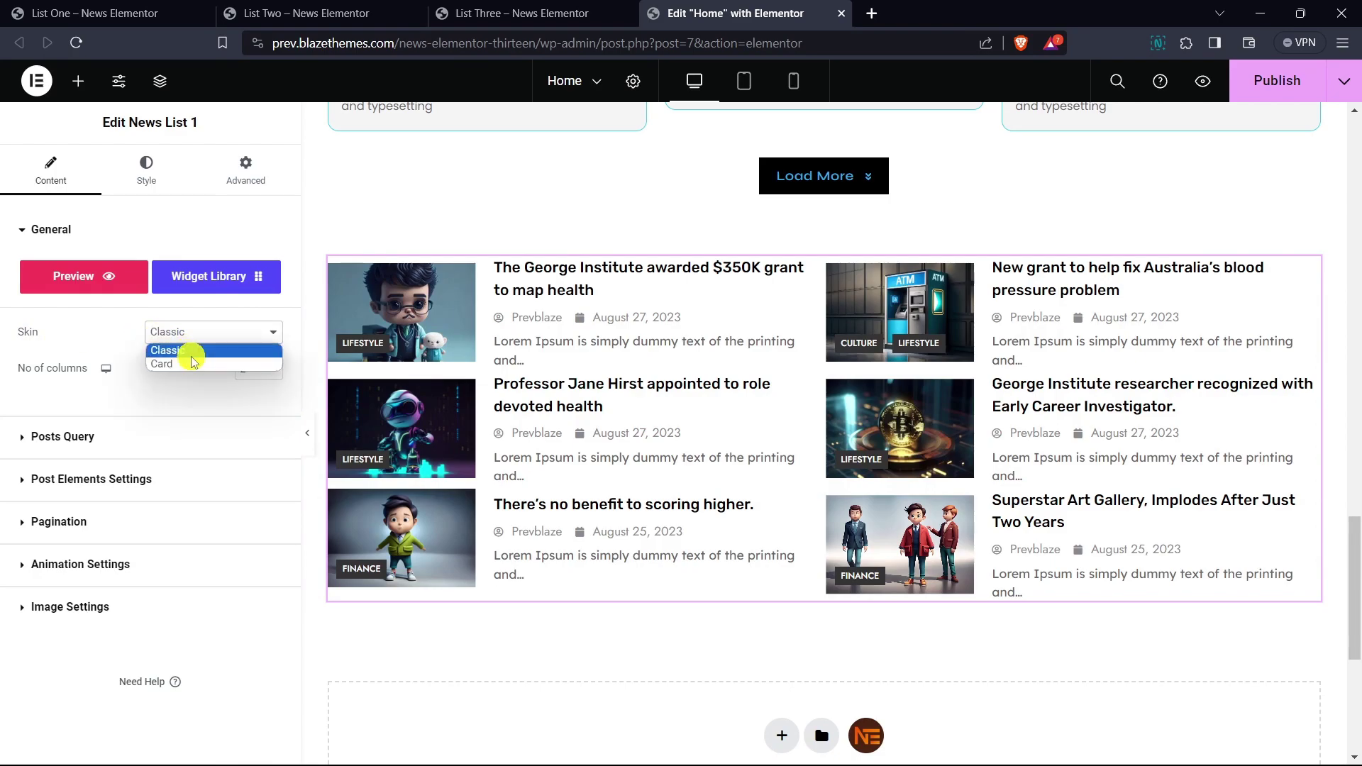
left_click(189, 382)
- Try the News List 1 widget with one and three columns, and return it to 2 columns
left_click(273, 372)
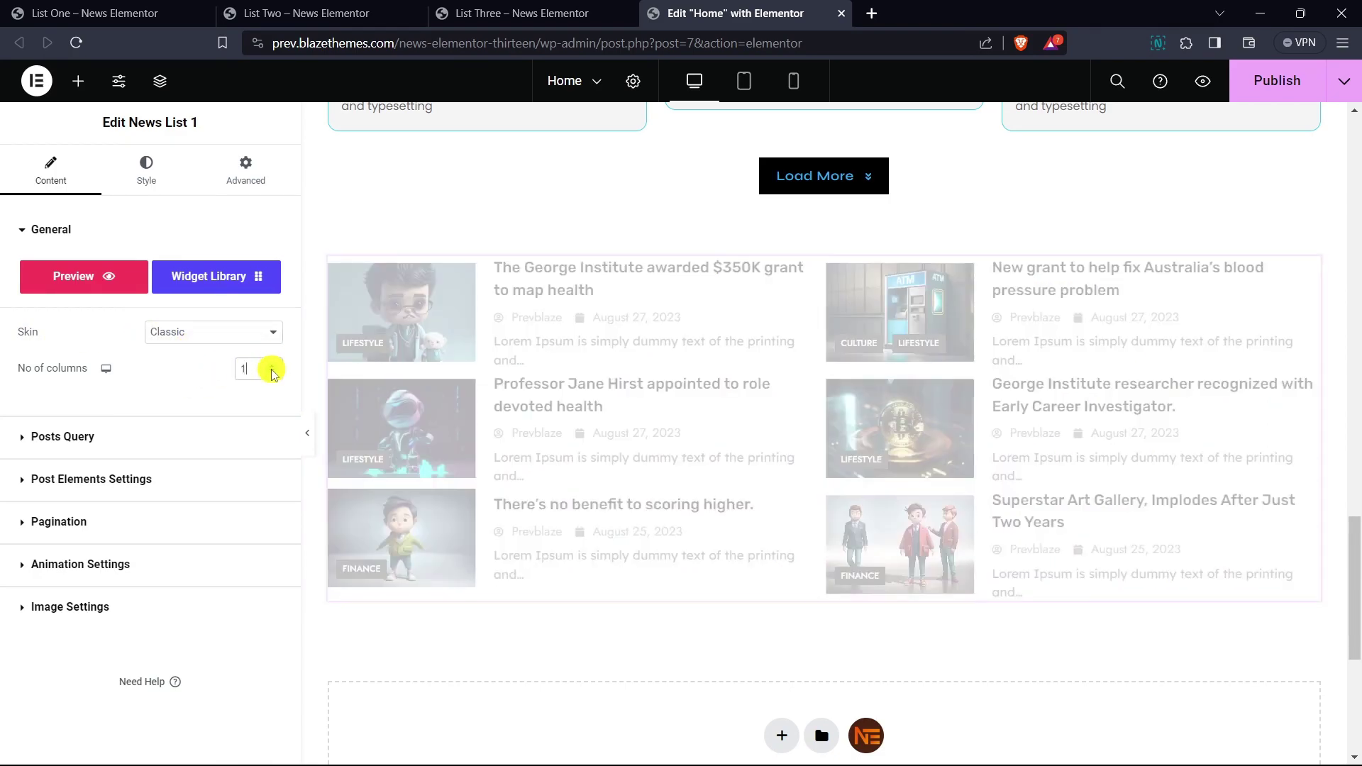
left_click(271, 365)
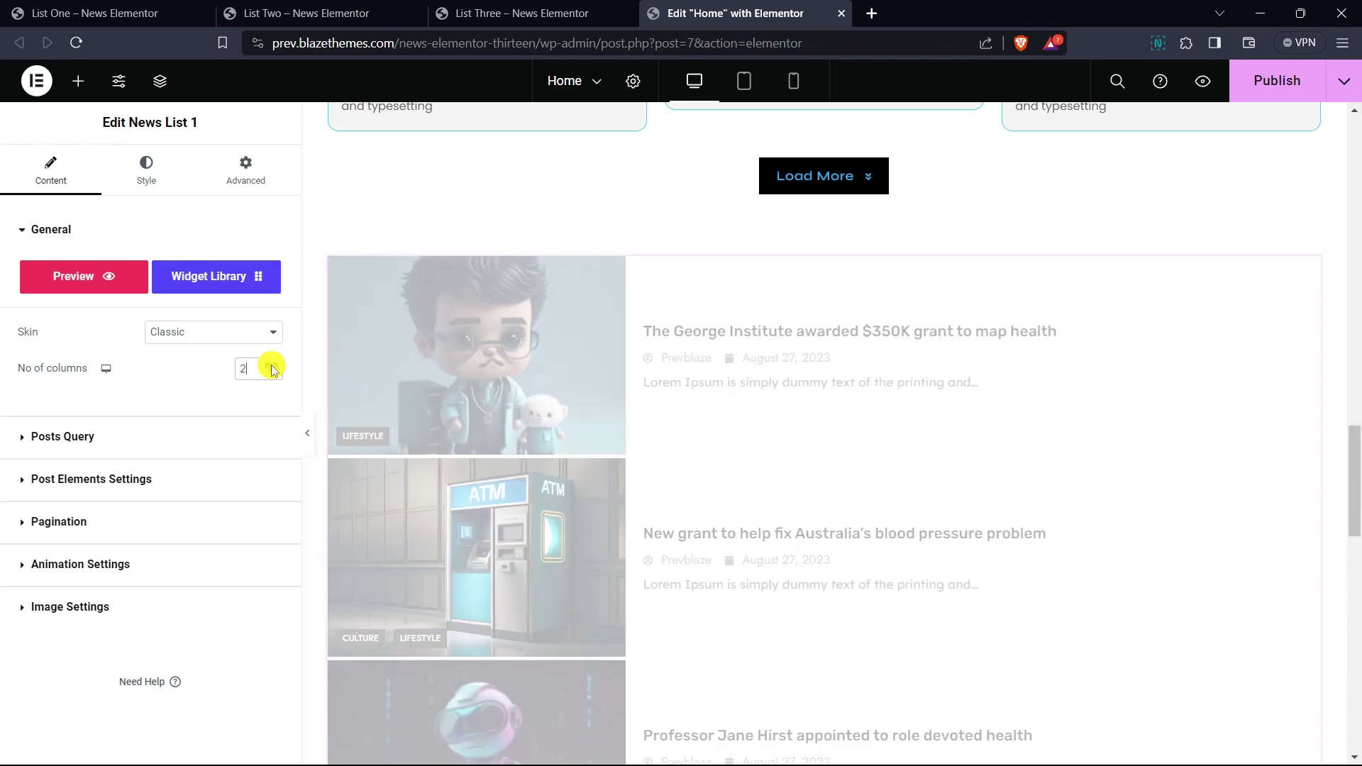
left_click(271, 365)
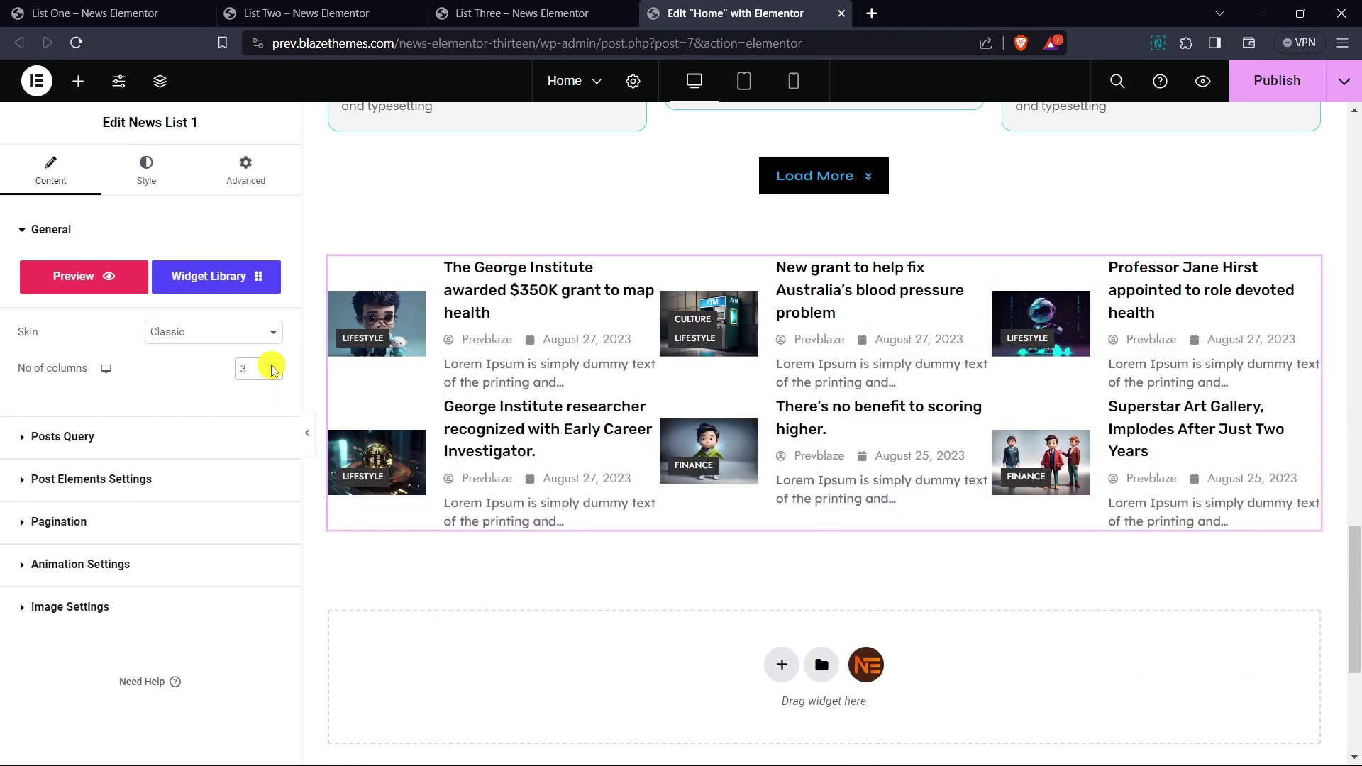
left_click(273, 372)
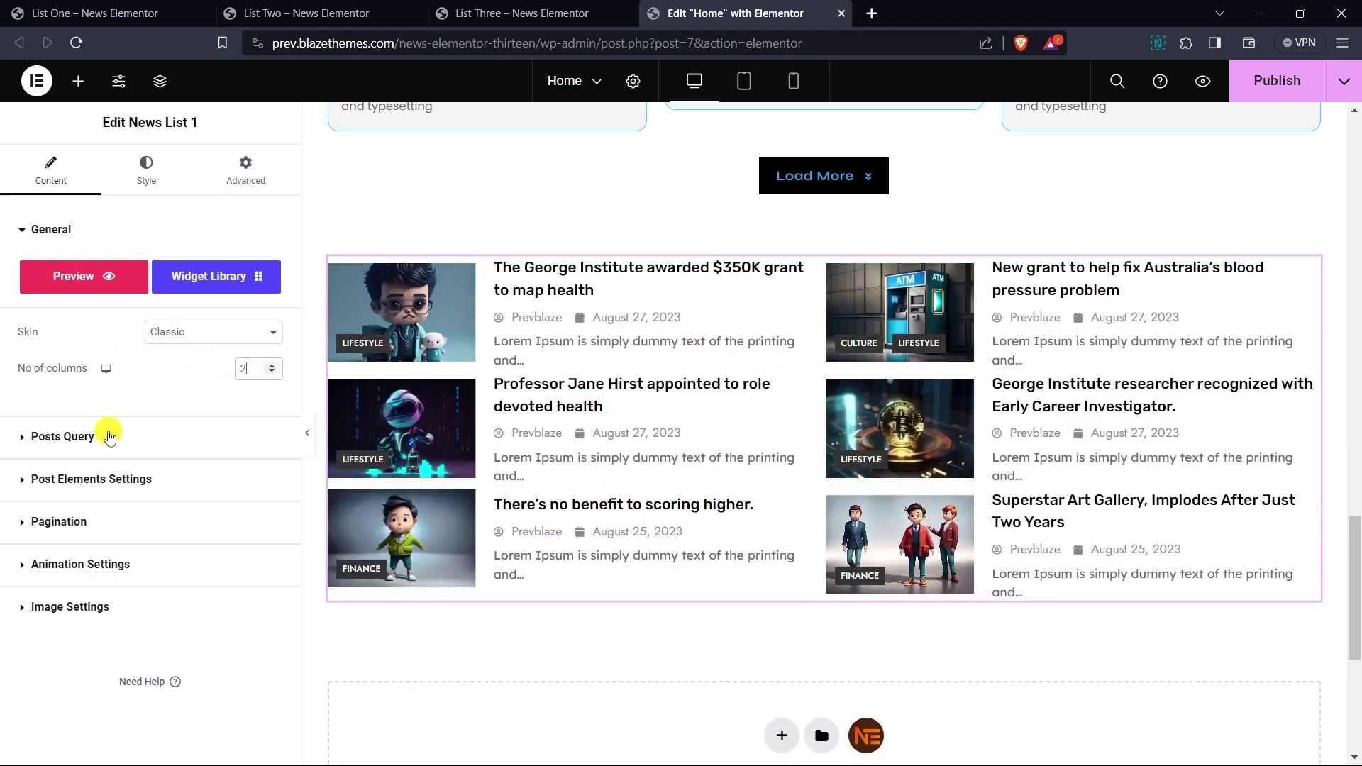
- Set the News List 1 posts query to A - Z order with 8 posts to display
left_click(109, 436)
left_click(122, 344)
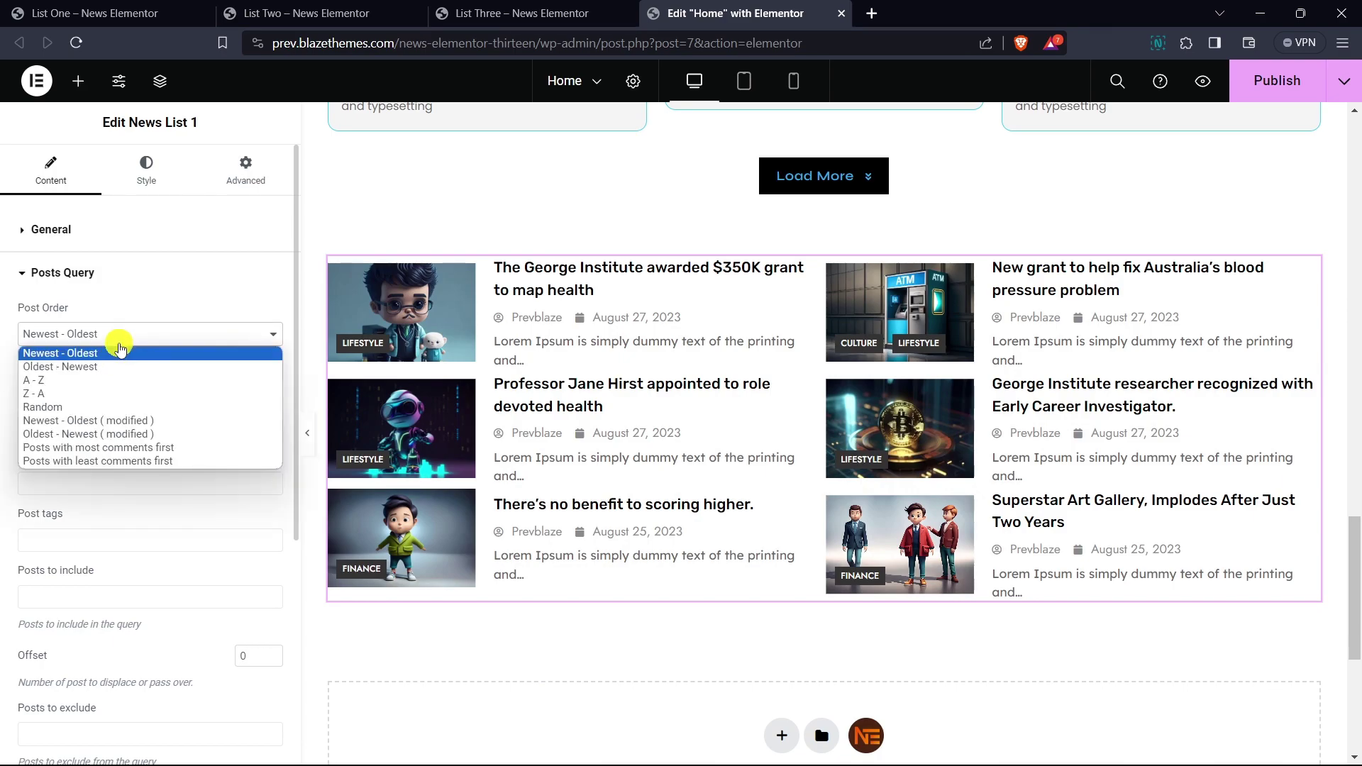
left_click(144, 380)
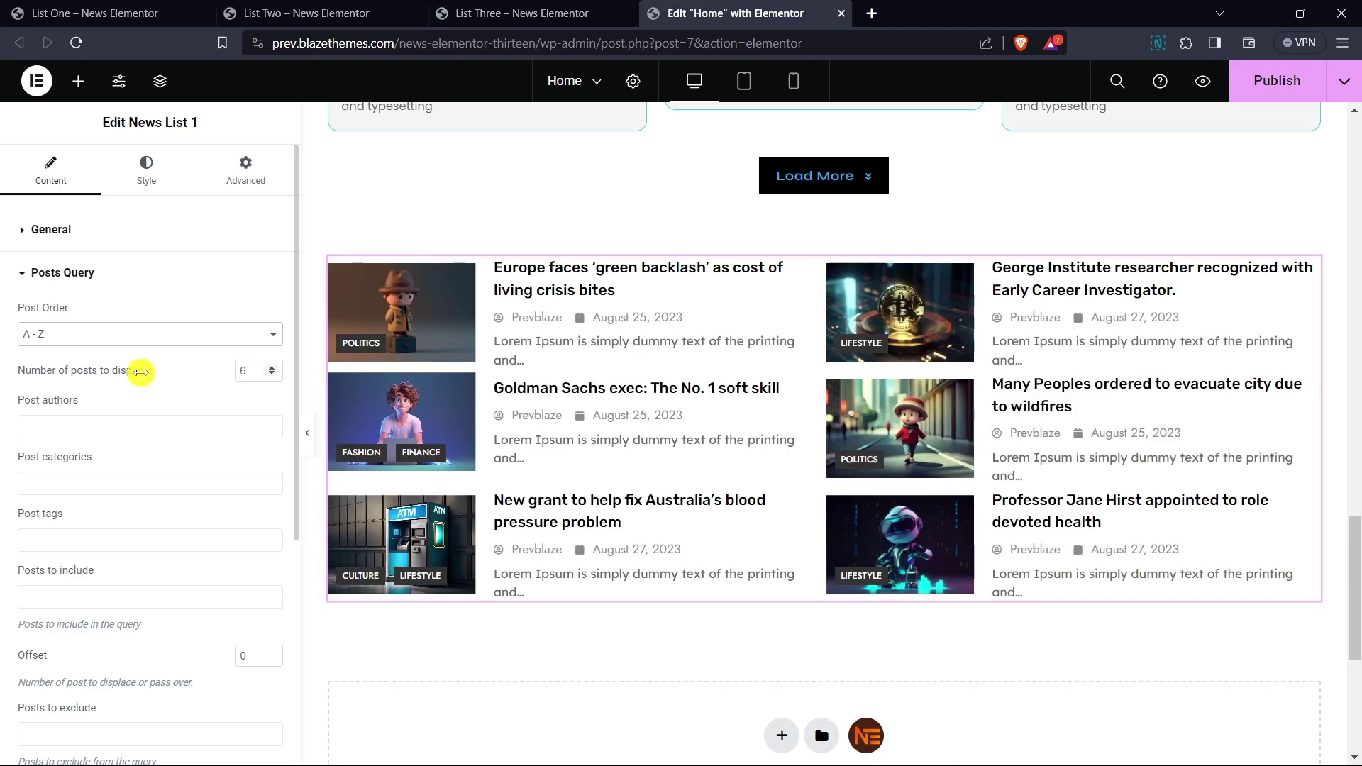
left_click(270, 369)
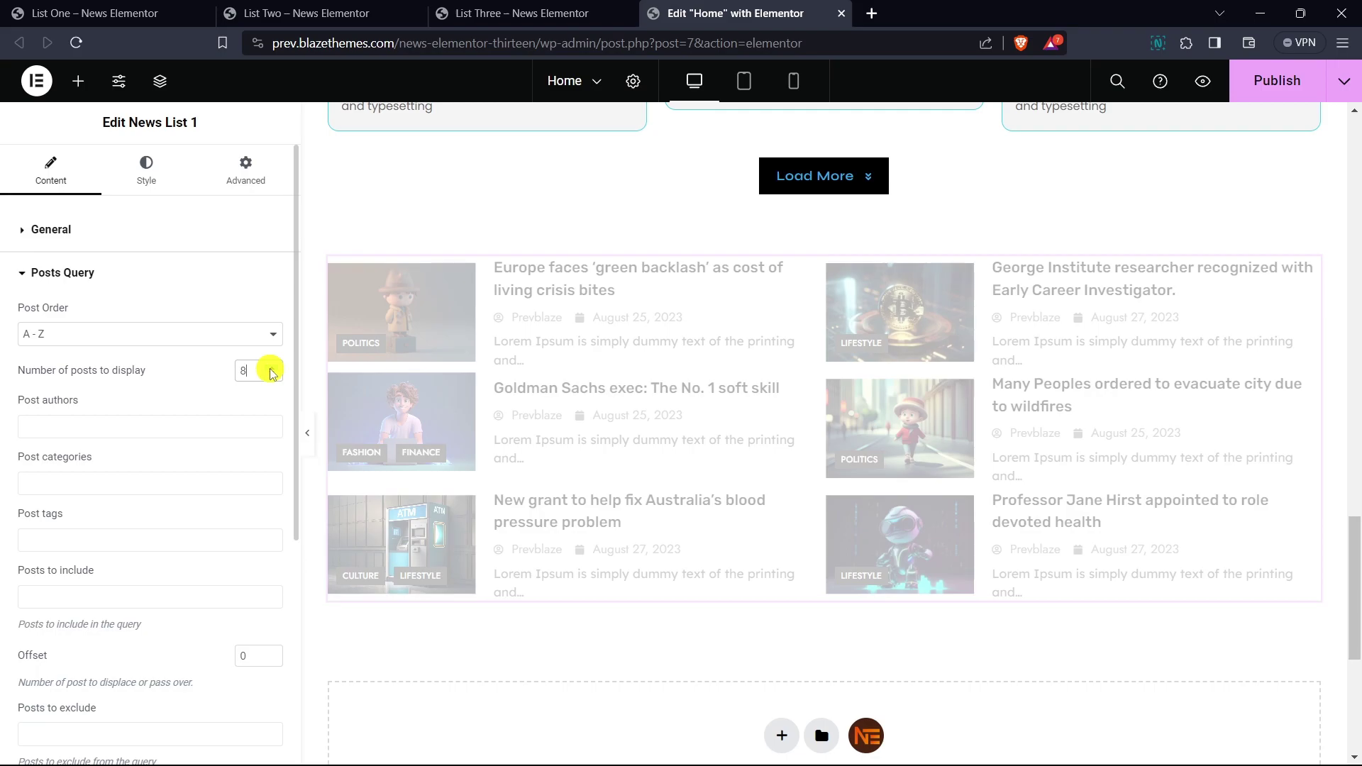
scroll(497, 386, "down", 1)
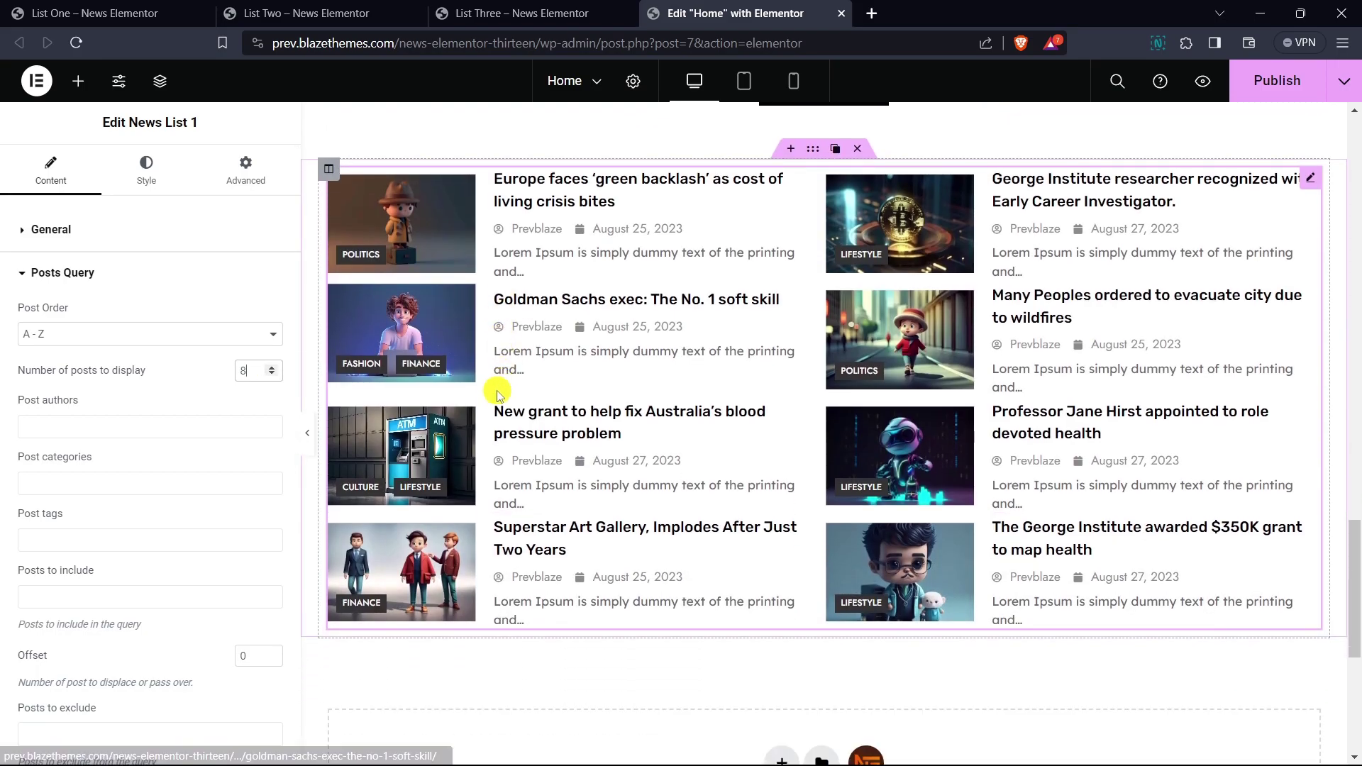
scroll(497, 391, "up", 1)
- Limit the News List 1 posts query to the Politics, Culture and Fashion post categories
scroll(86, 345, "down", 1)
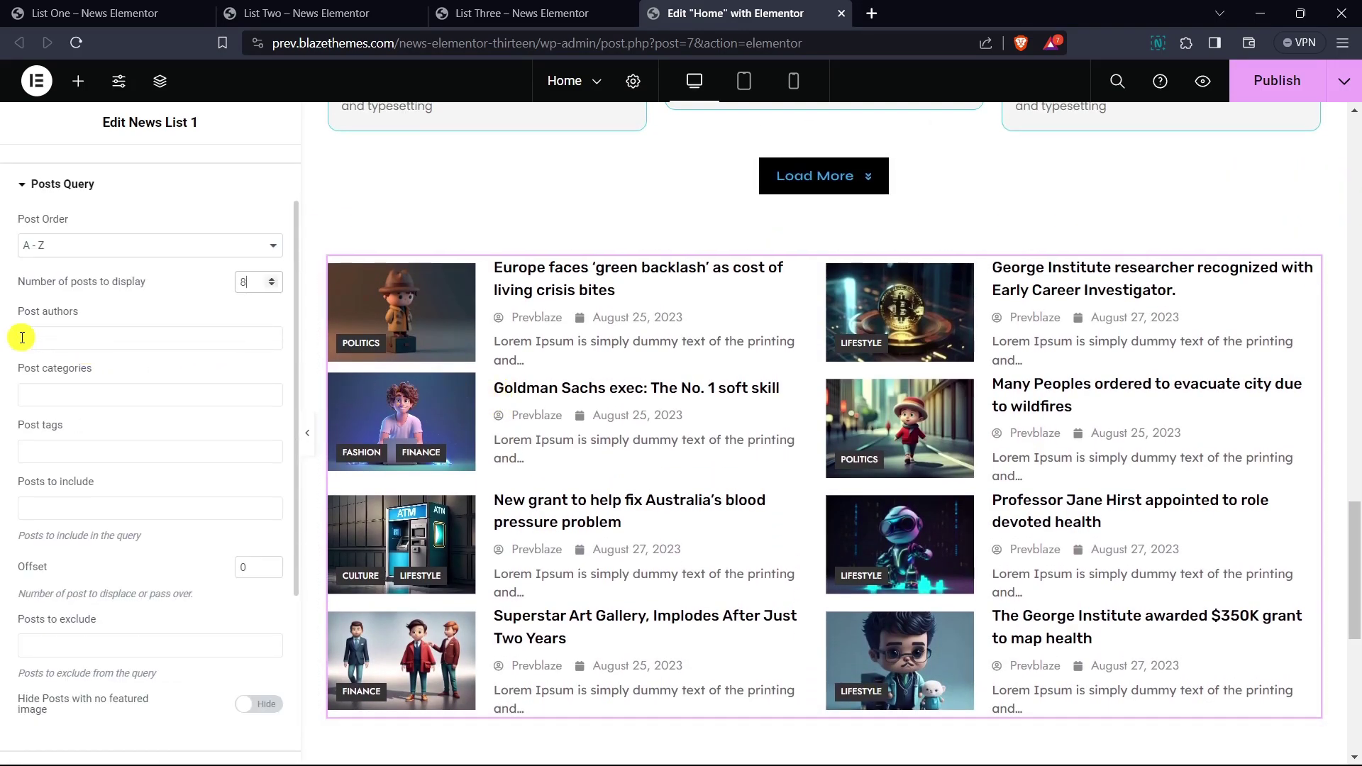
left_click(68, 316)
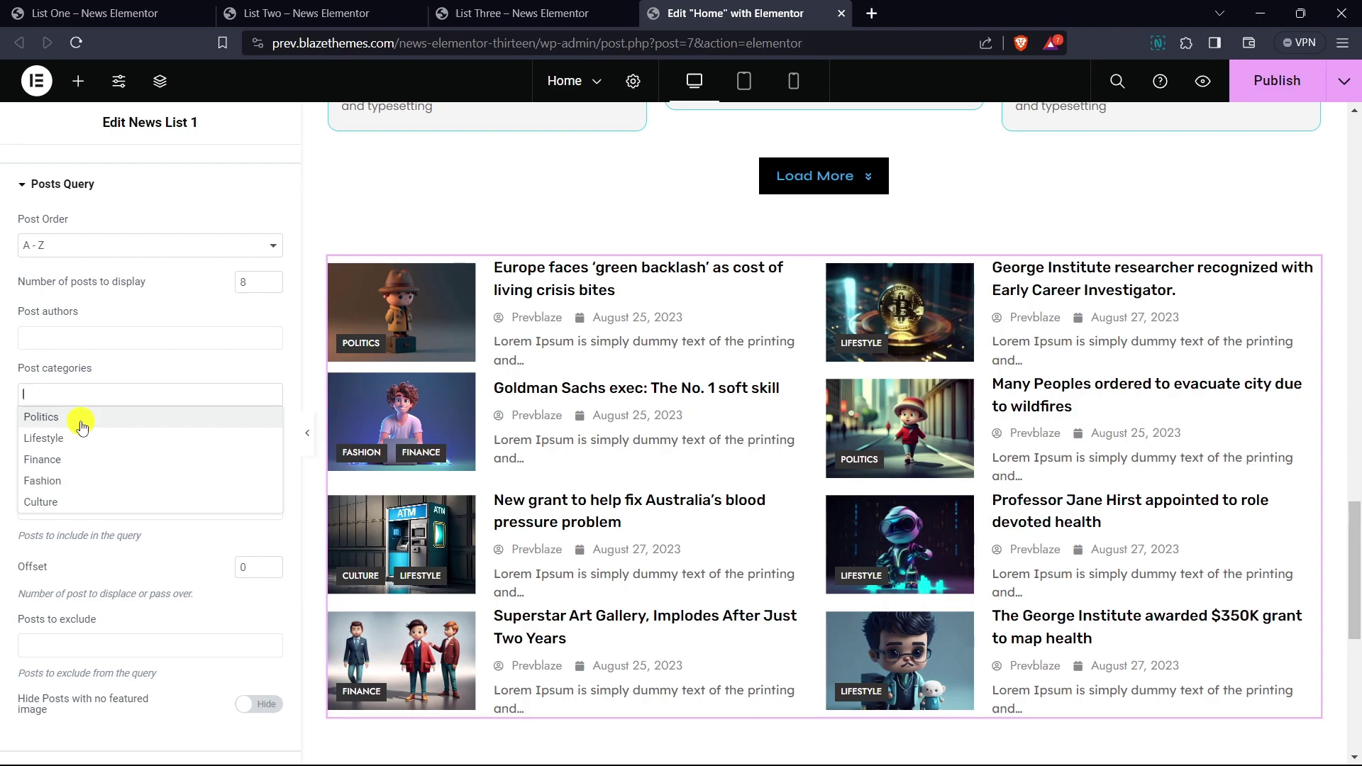
left_click(81, 424)
left_click(117, 396)
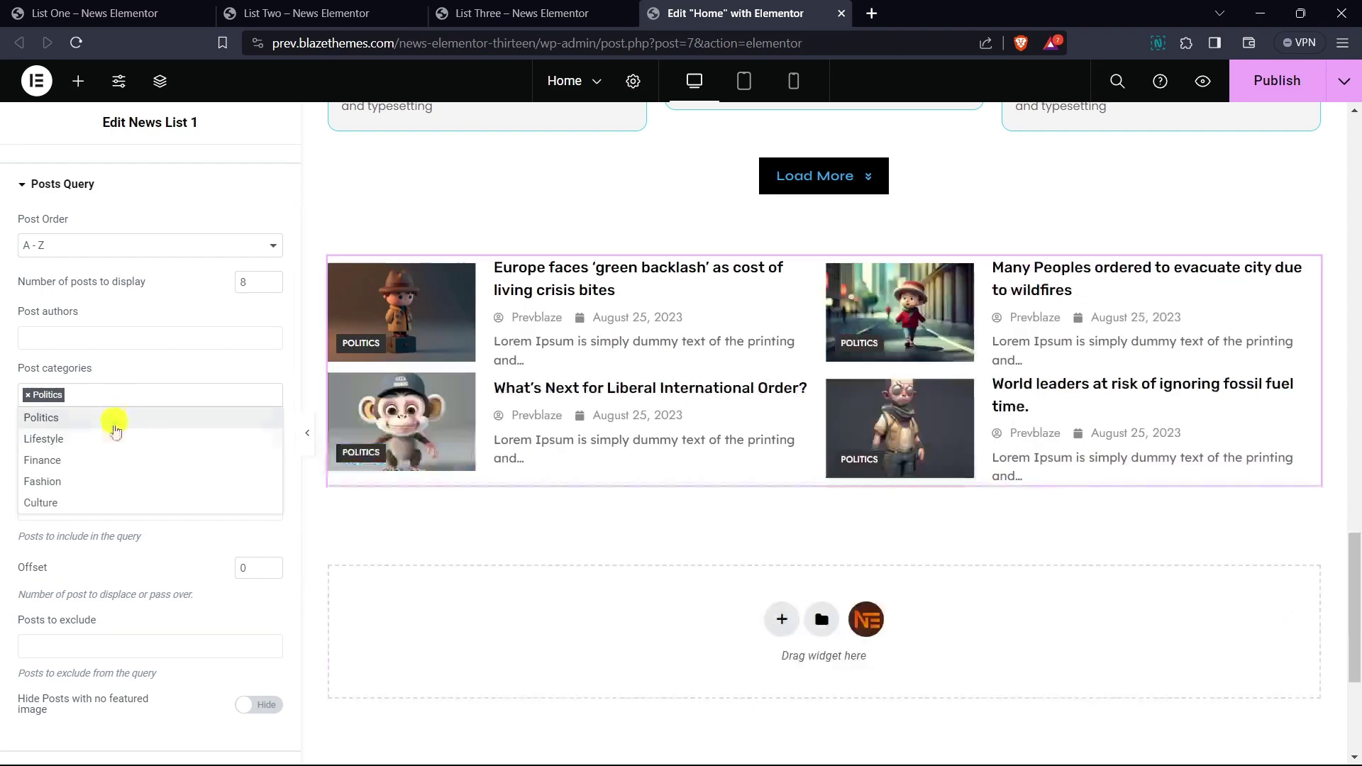
left_click(96, 502)
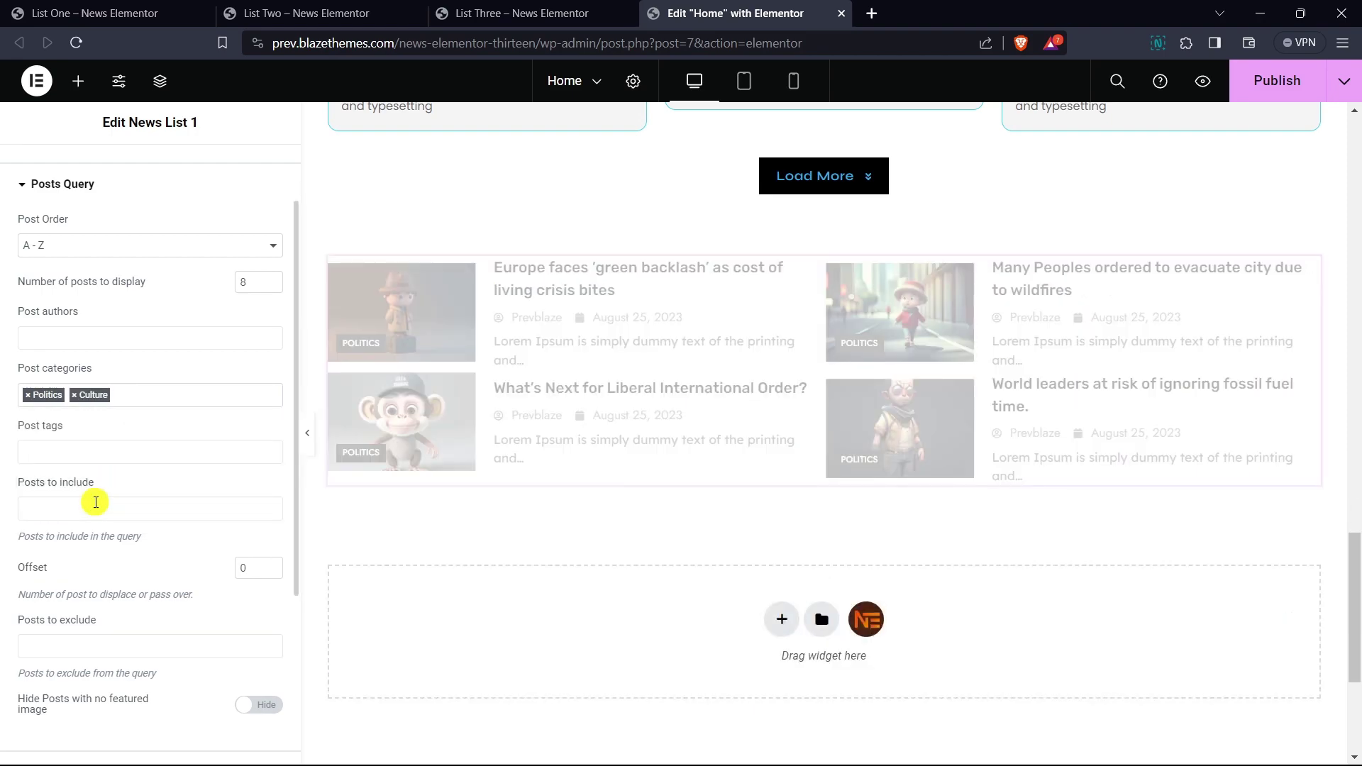
left_click(141, 406)
scroll(56, 485, "down", 1)
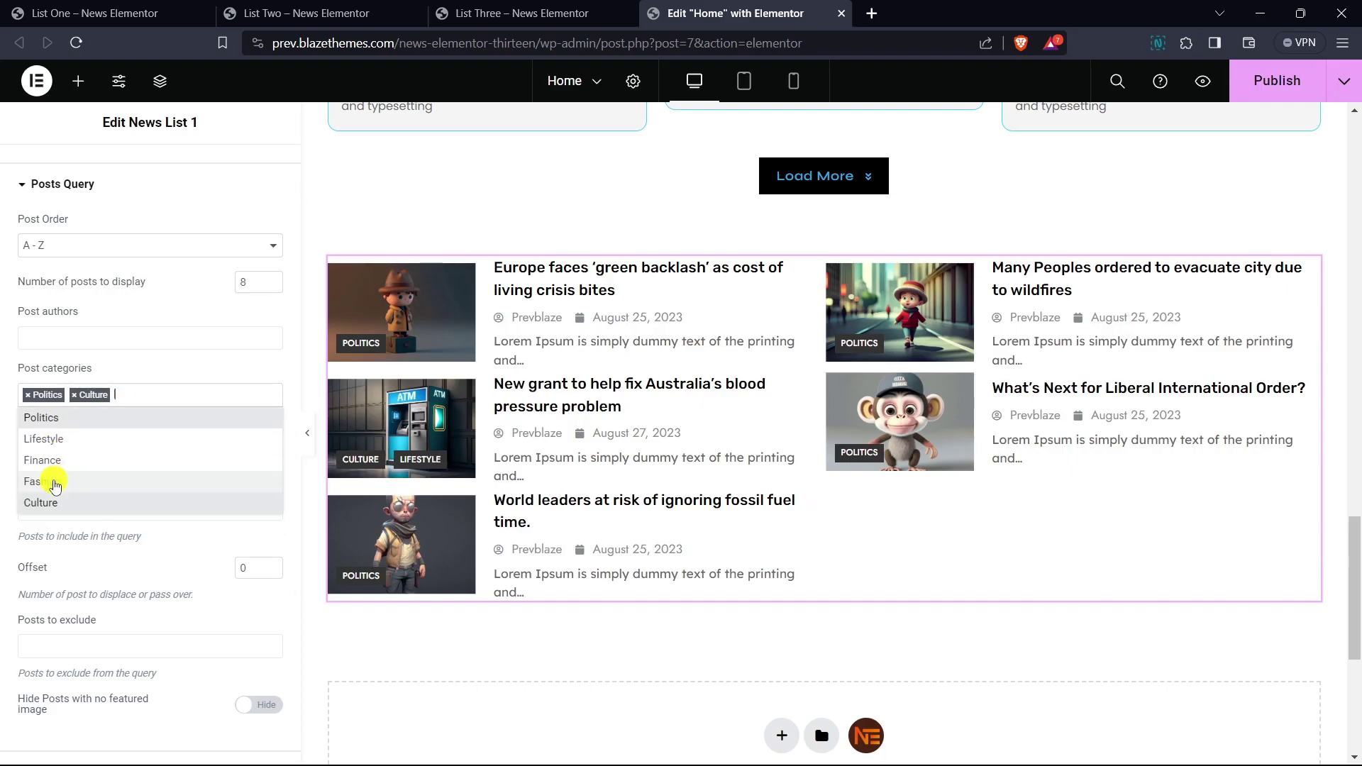
left_click(56, 484)
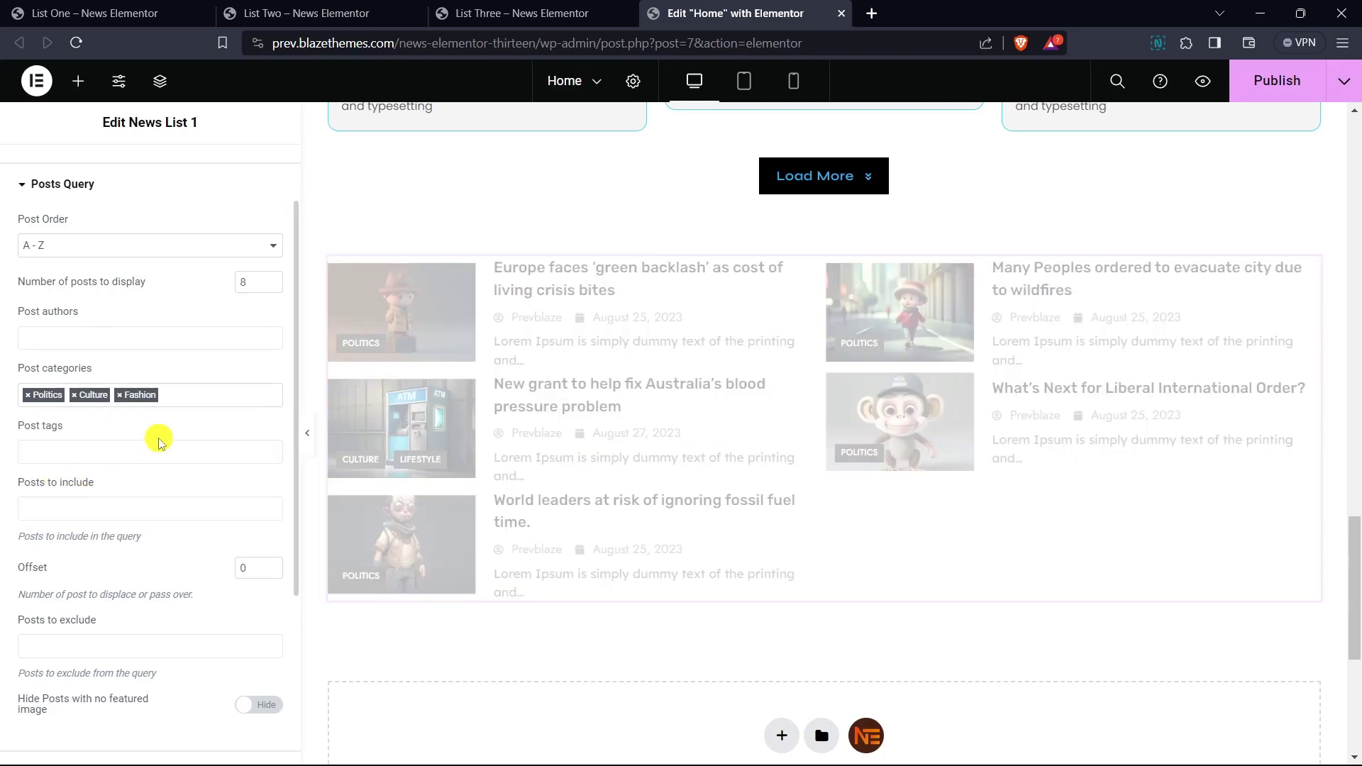
- View the available post tags for the News List 1 posts query without selecting any
scroll(159, 441, "down", 1)
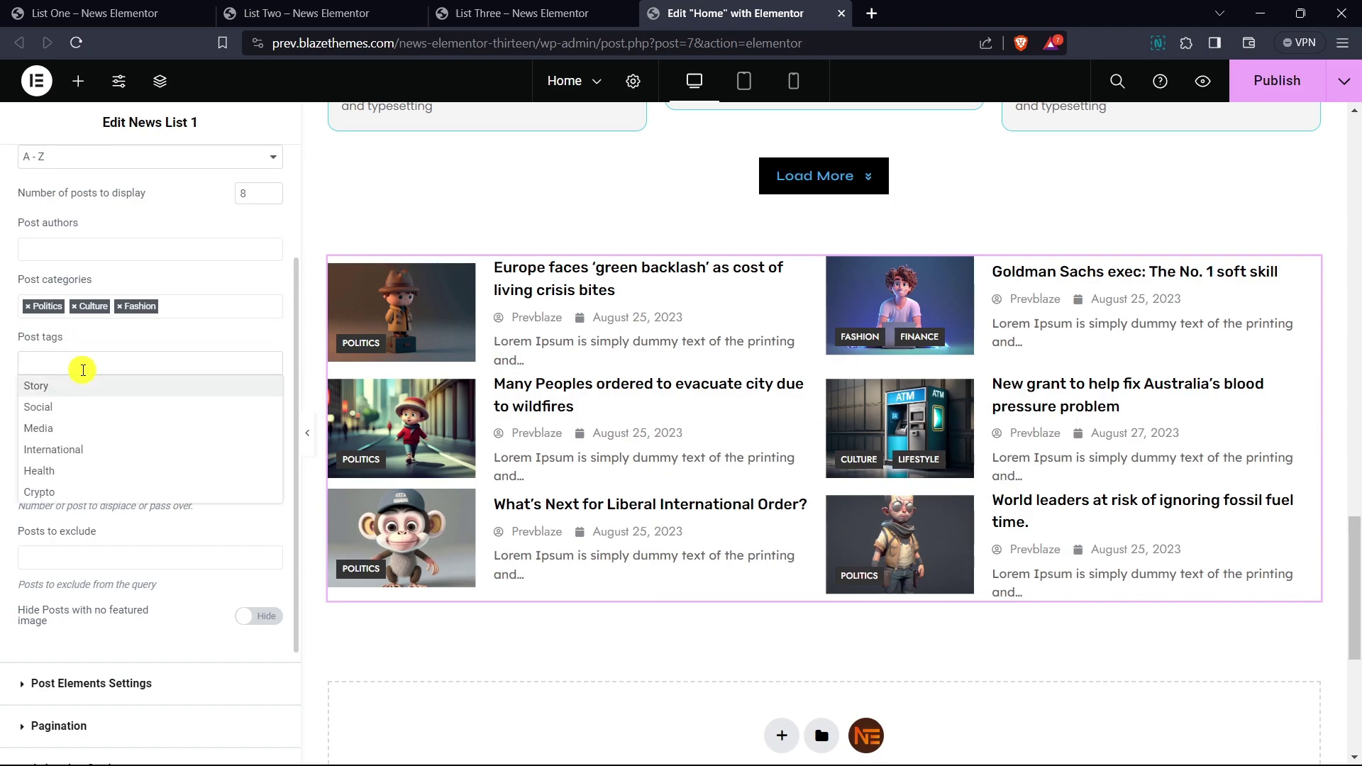
left_click(82, 370)
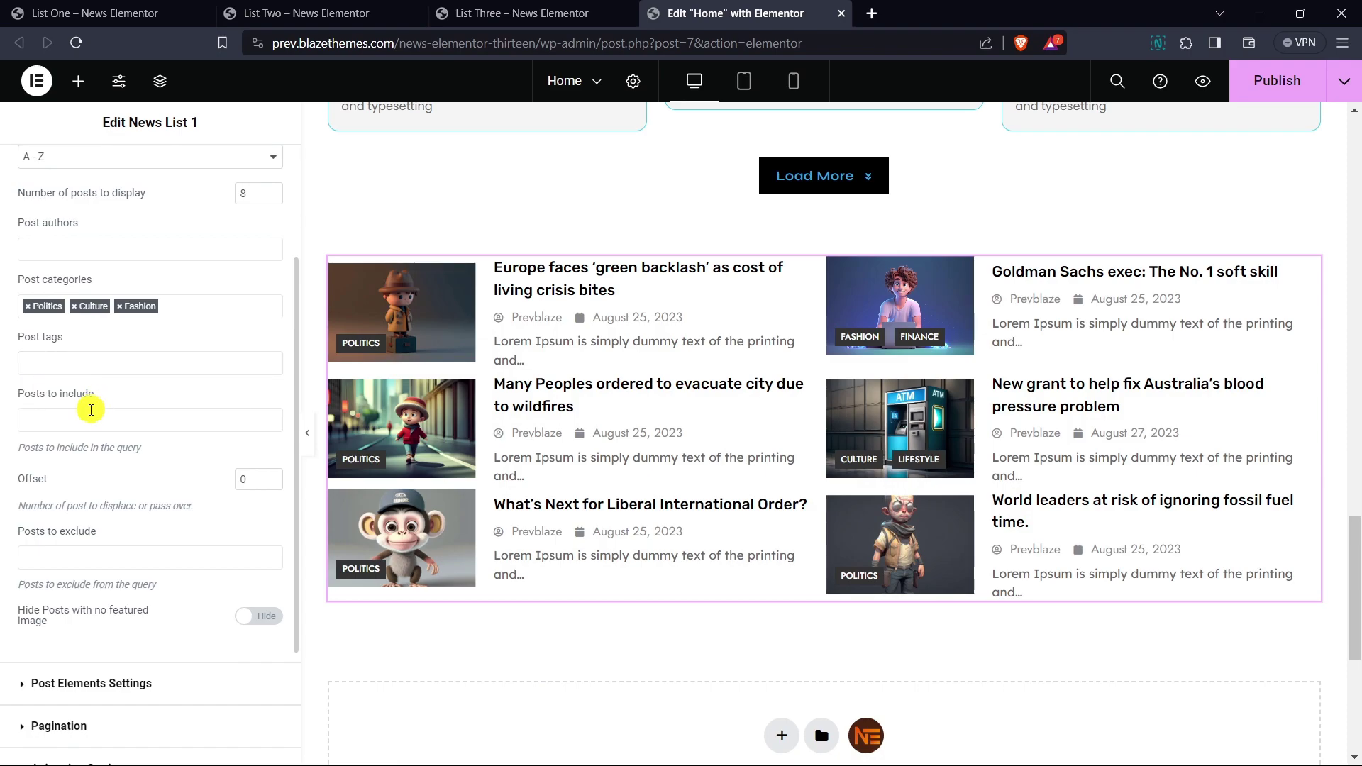
- Try an offset of 1 in the News List 1 posts query, and return it to 0
scroll(55, 415, "down", 2)
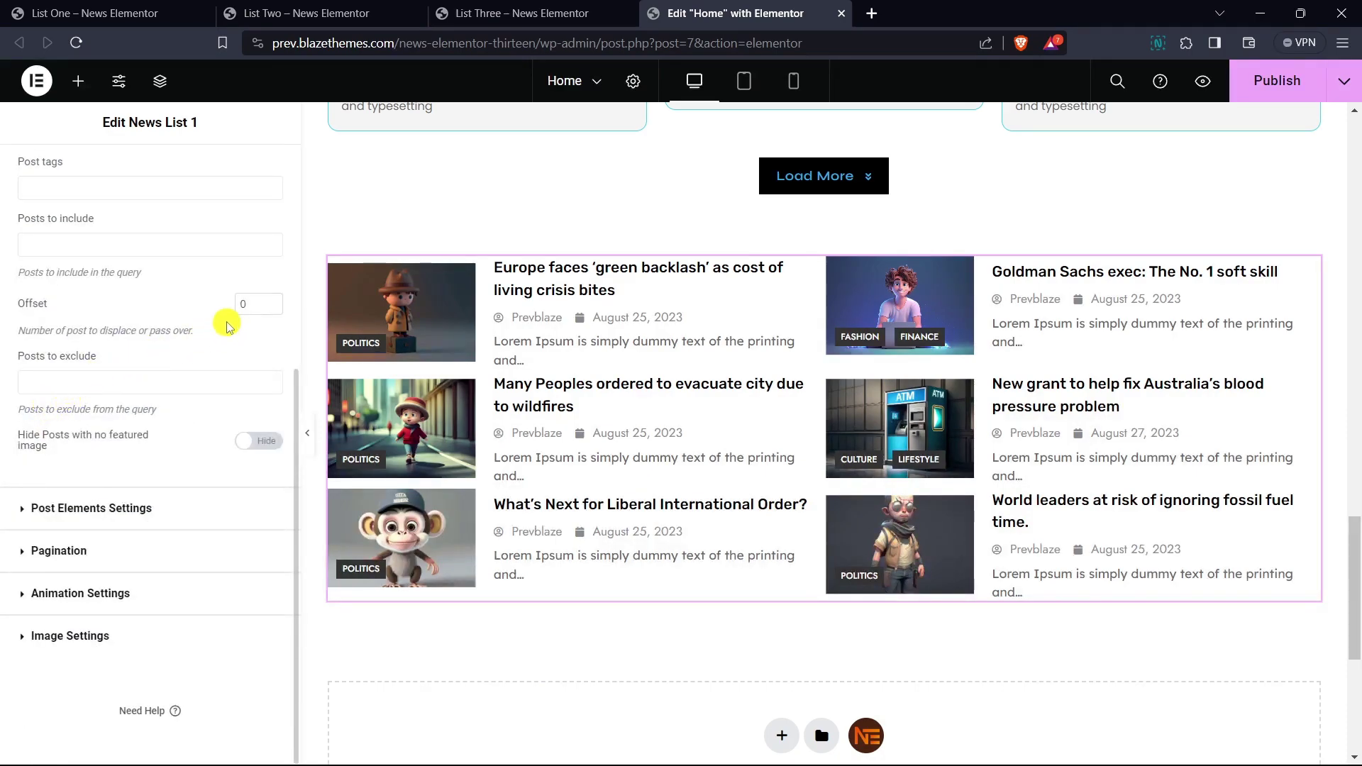
left_click(274, 300)
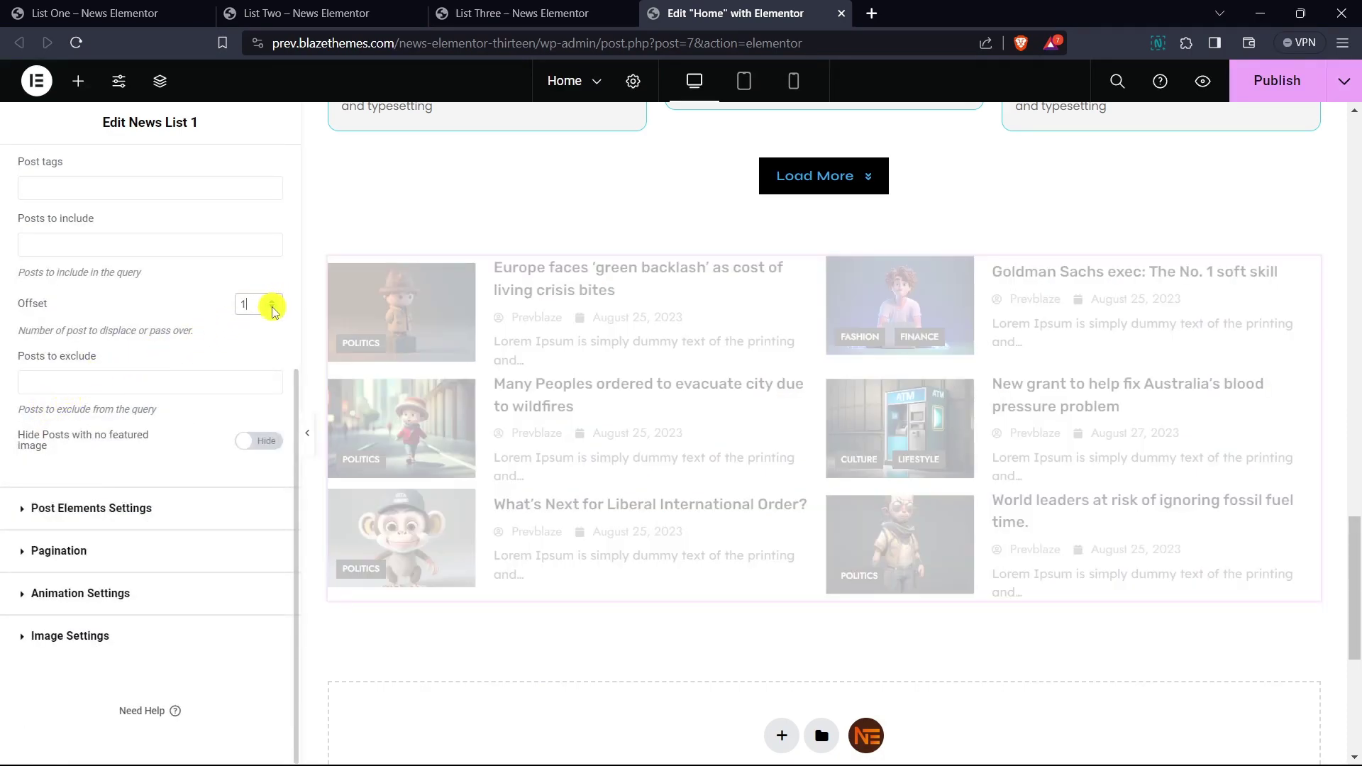
left_click(274, 311)
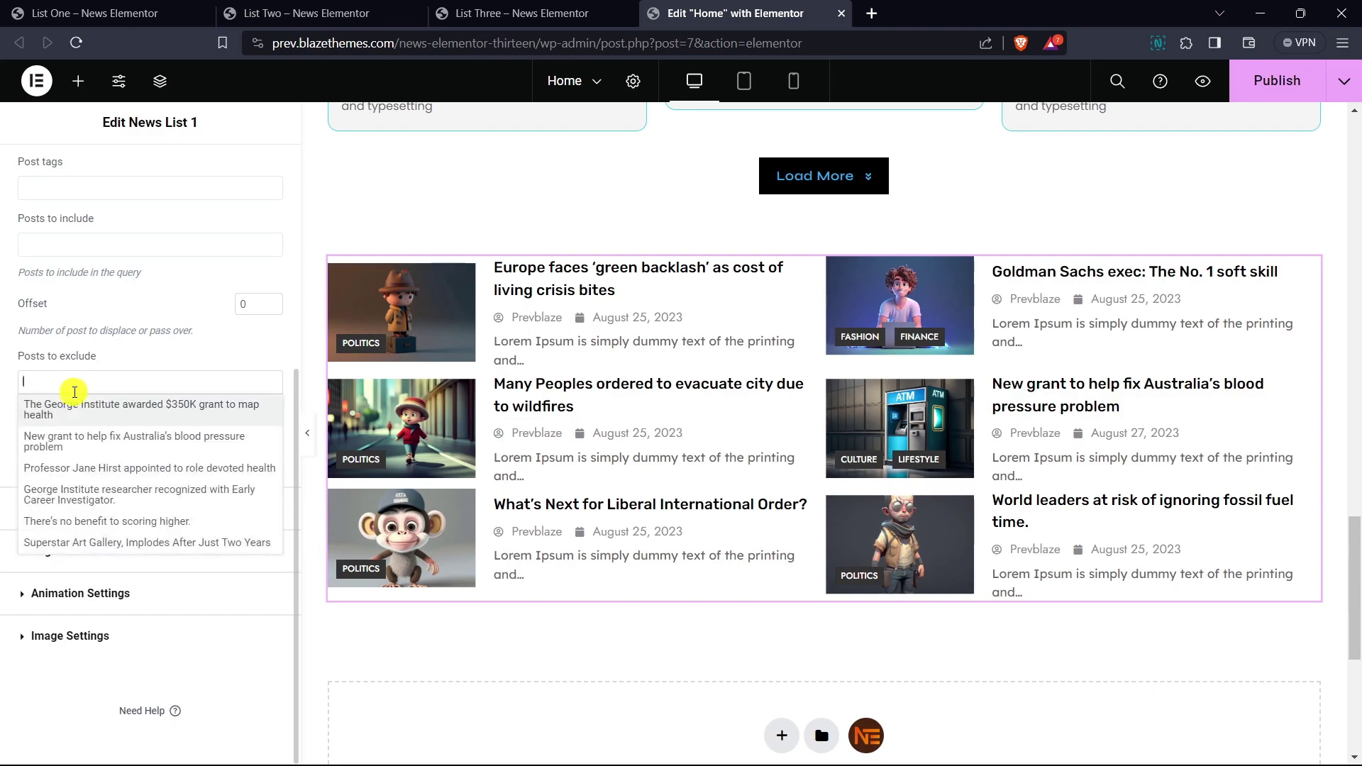
- Exclude the posts "Europe faces 'green backlash' as cost of living crisis bites" and "World leaders at risk of ignoring fossil fuel time." from the query
type("euro")
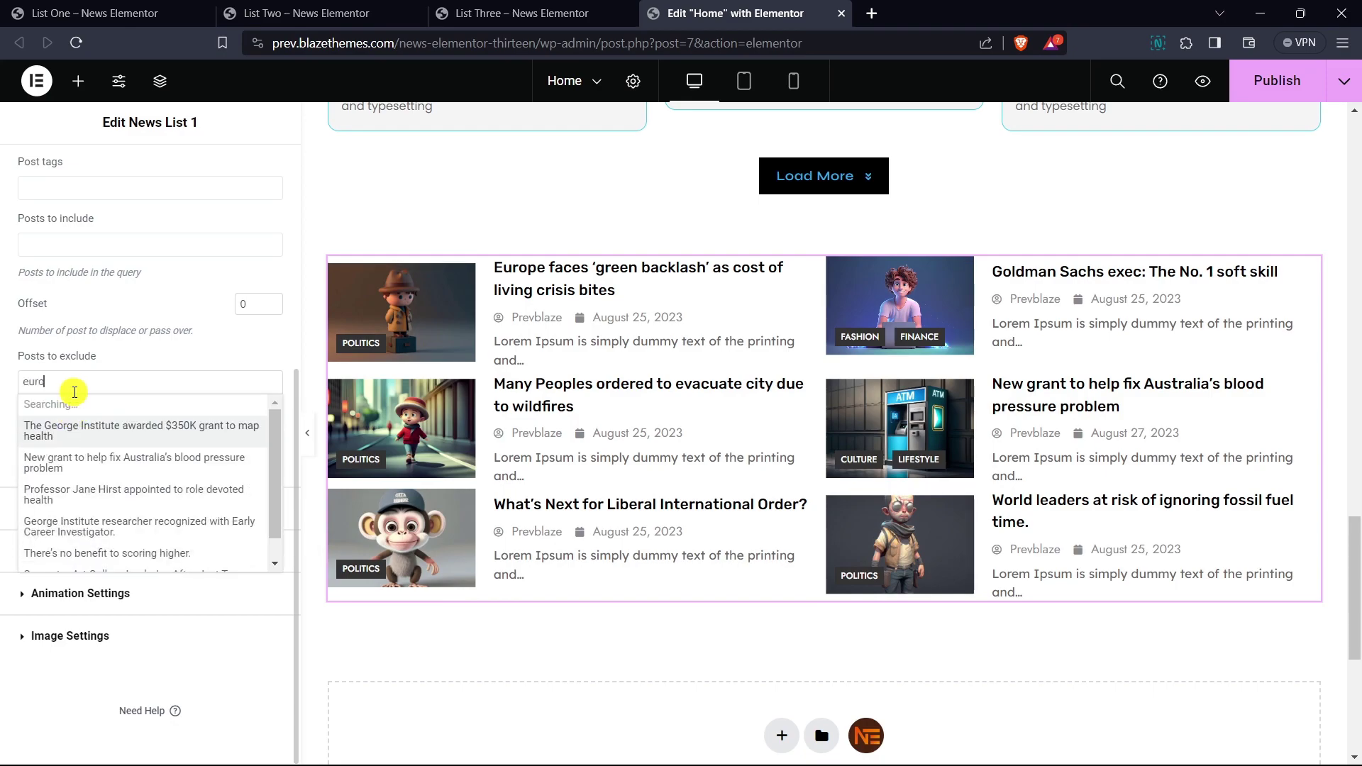
left_click(75, 405)
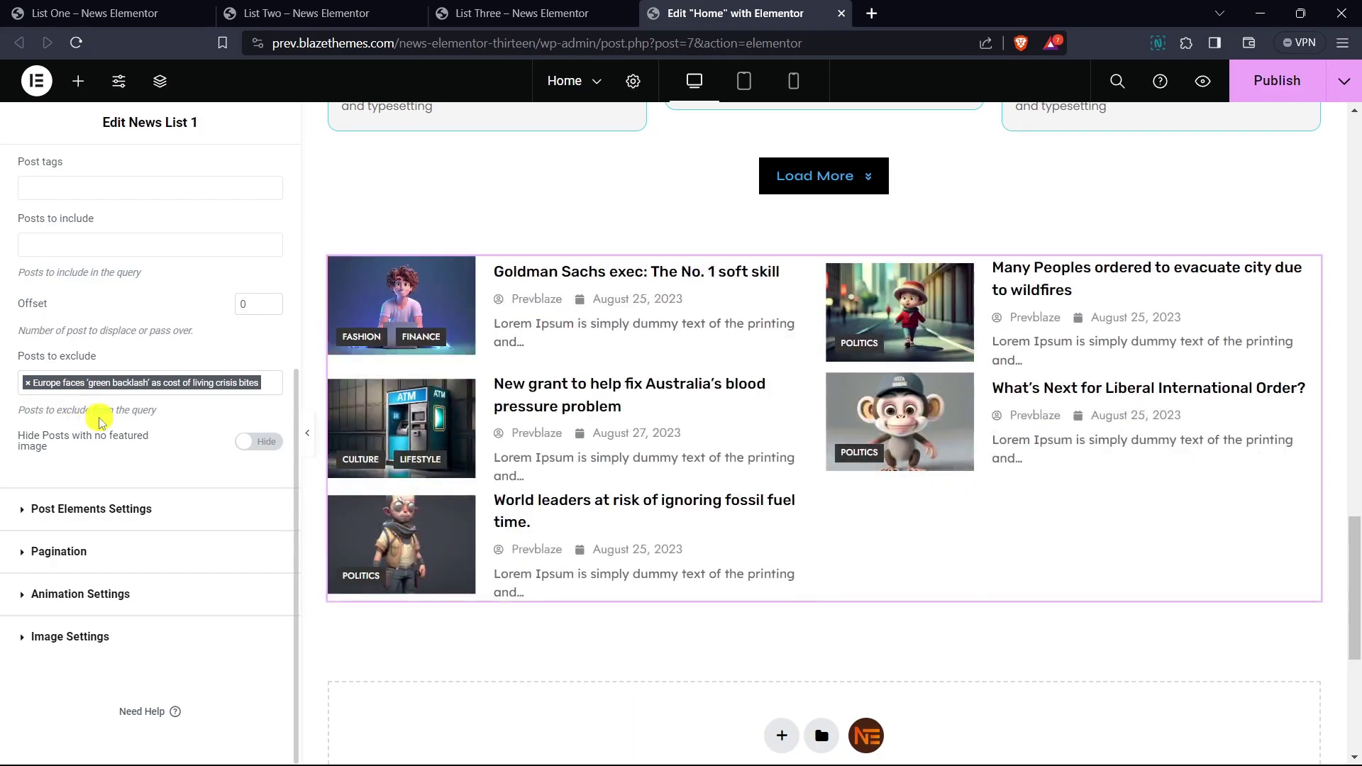
left_click(274, 383)
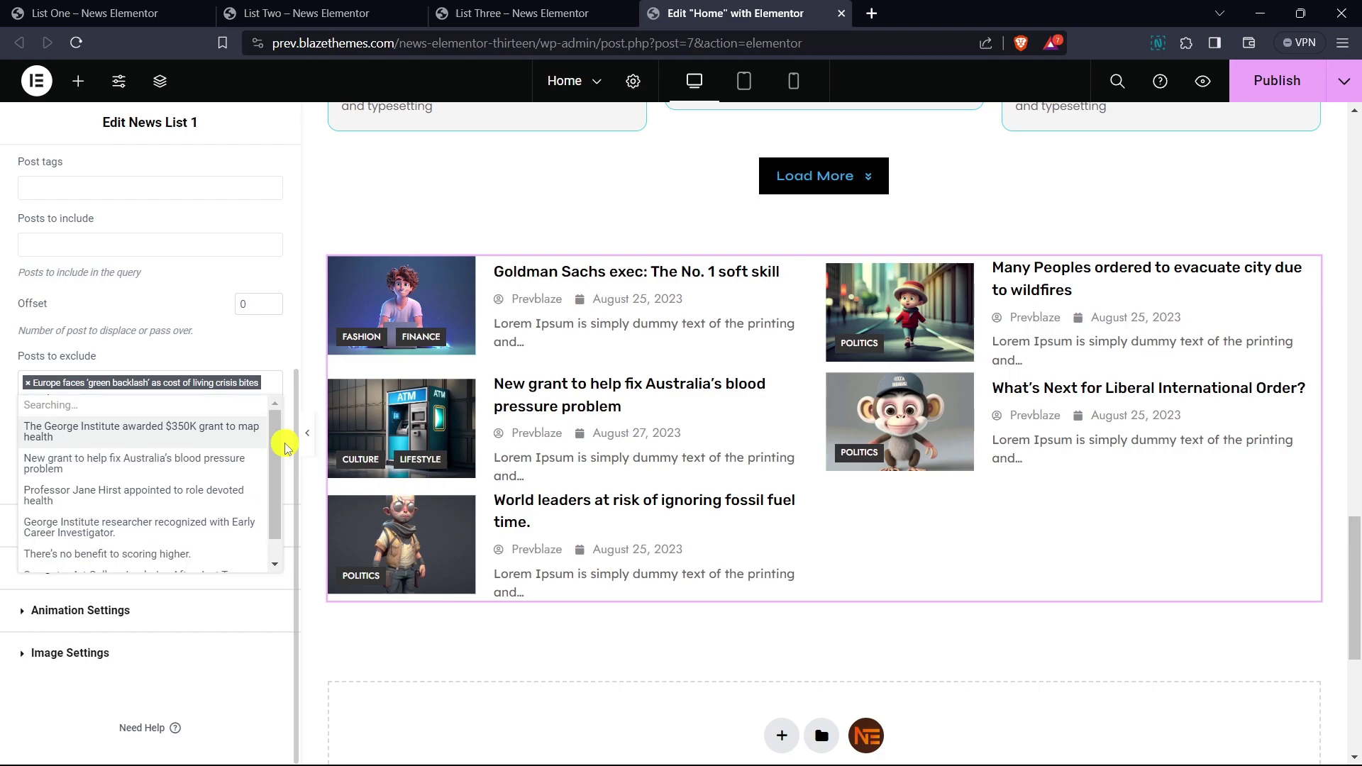
type("world")
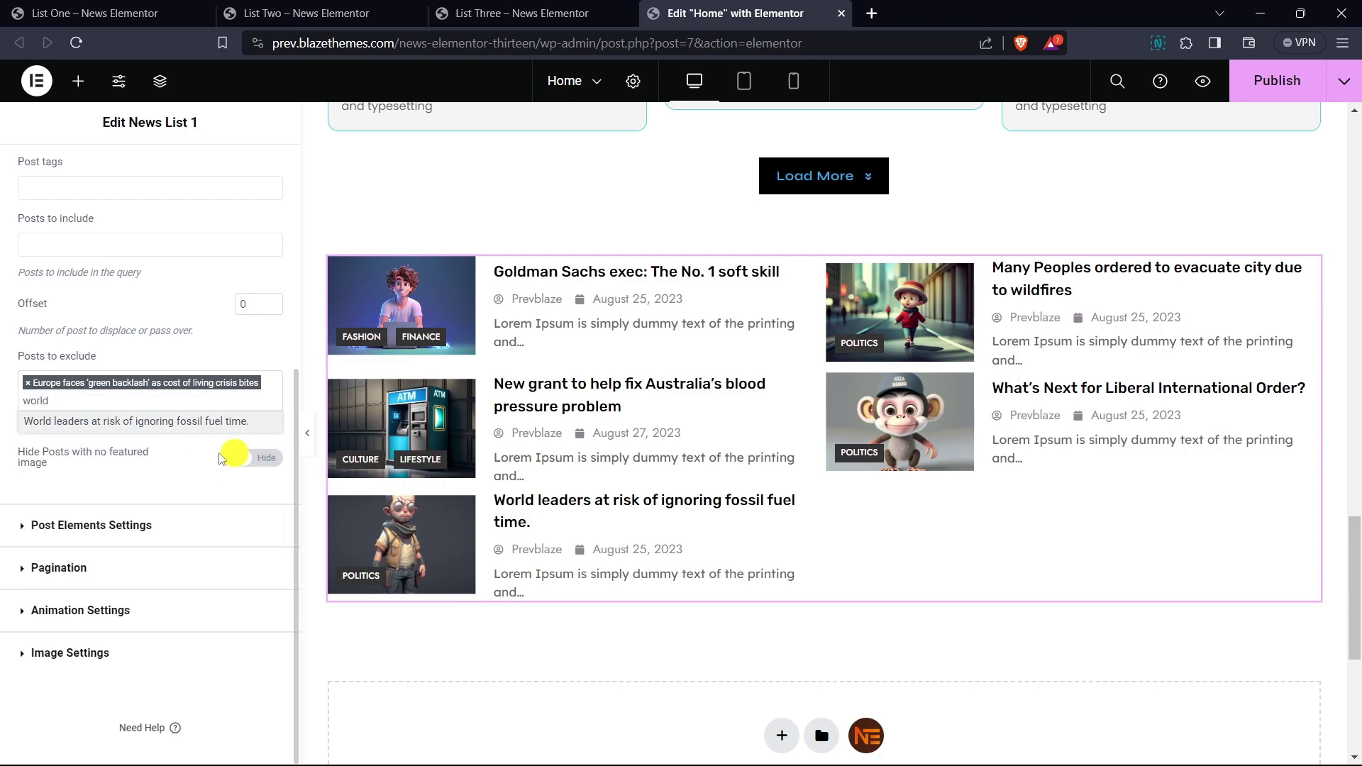
left_click(153, 421)
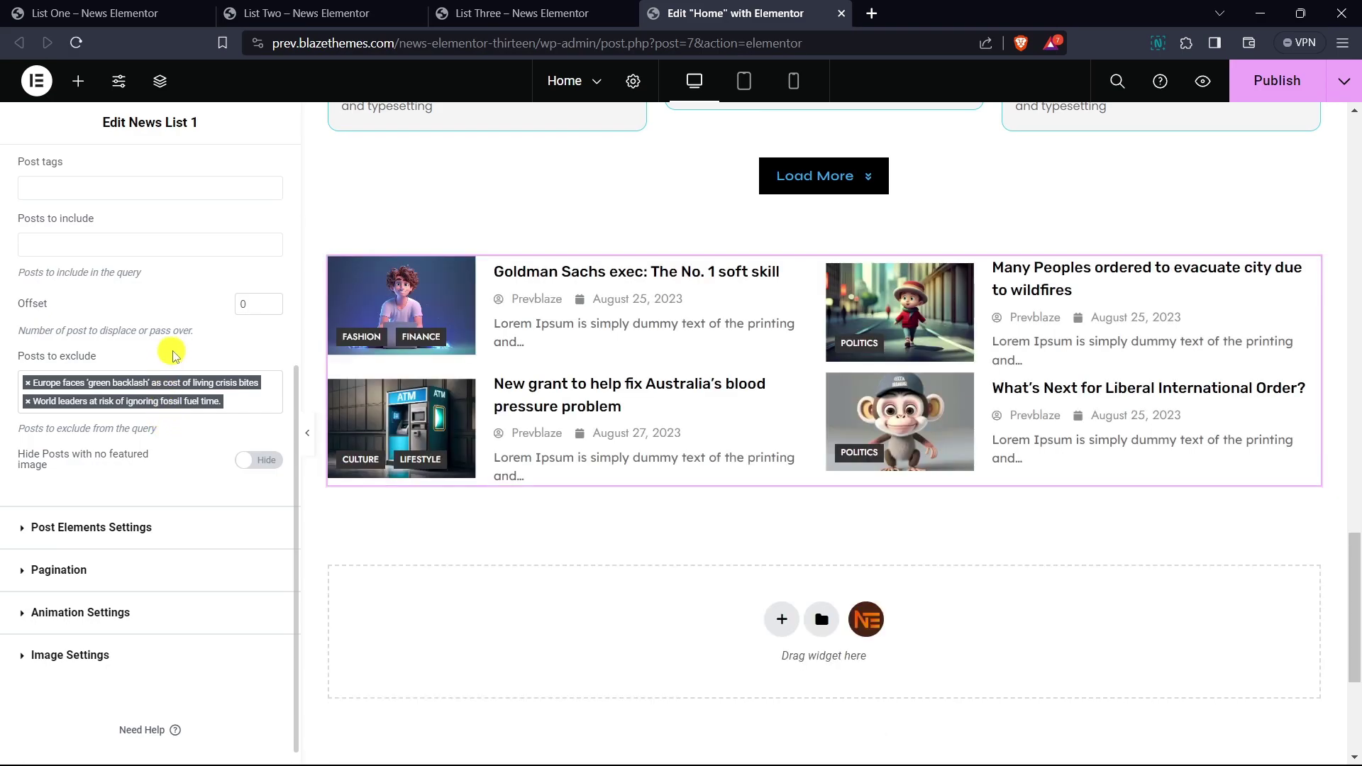
- Try hiding the post thumbnail images in the News List 1 post elements settings, and show them again
scroll(170, 354, "down", 1)
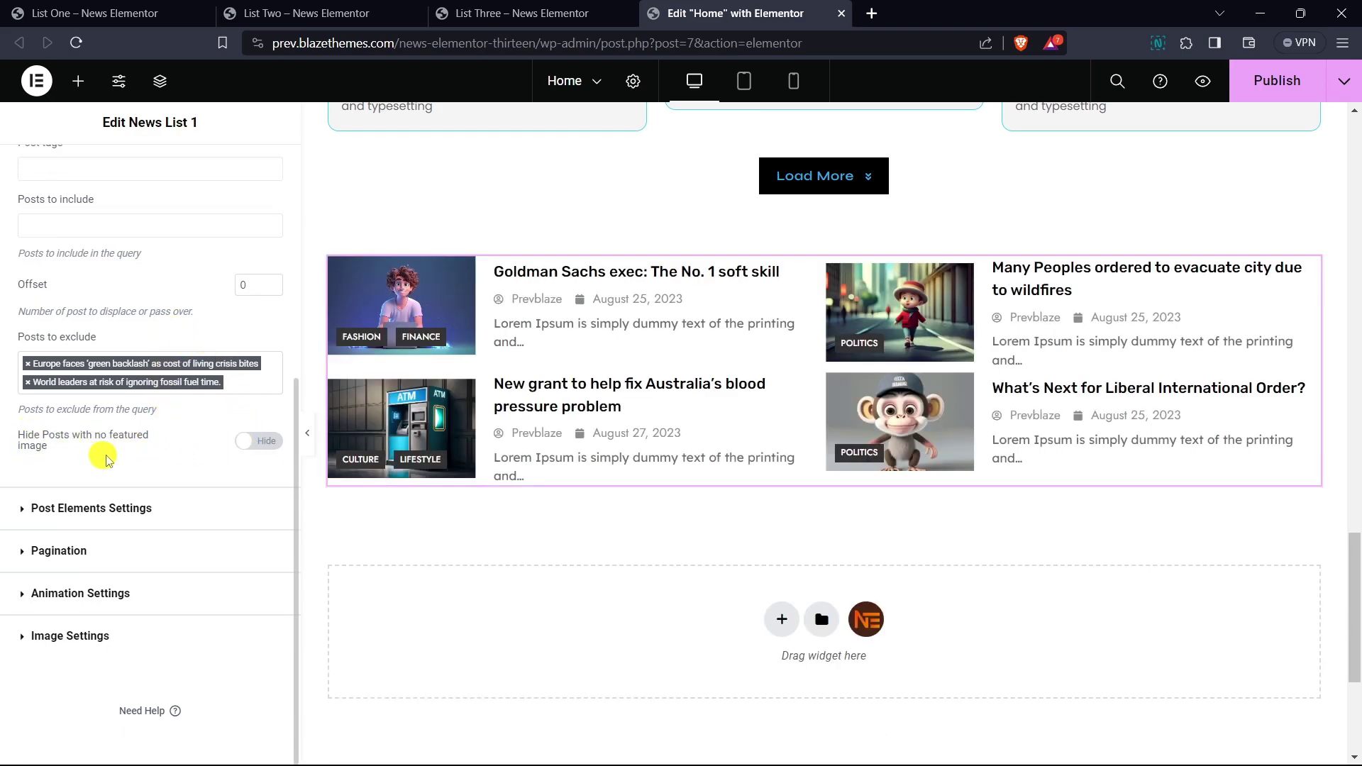
left_click(100, 514)
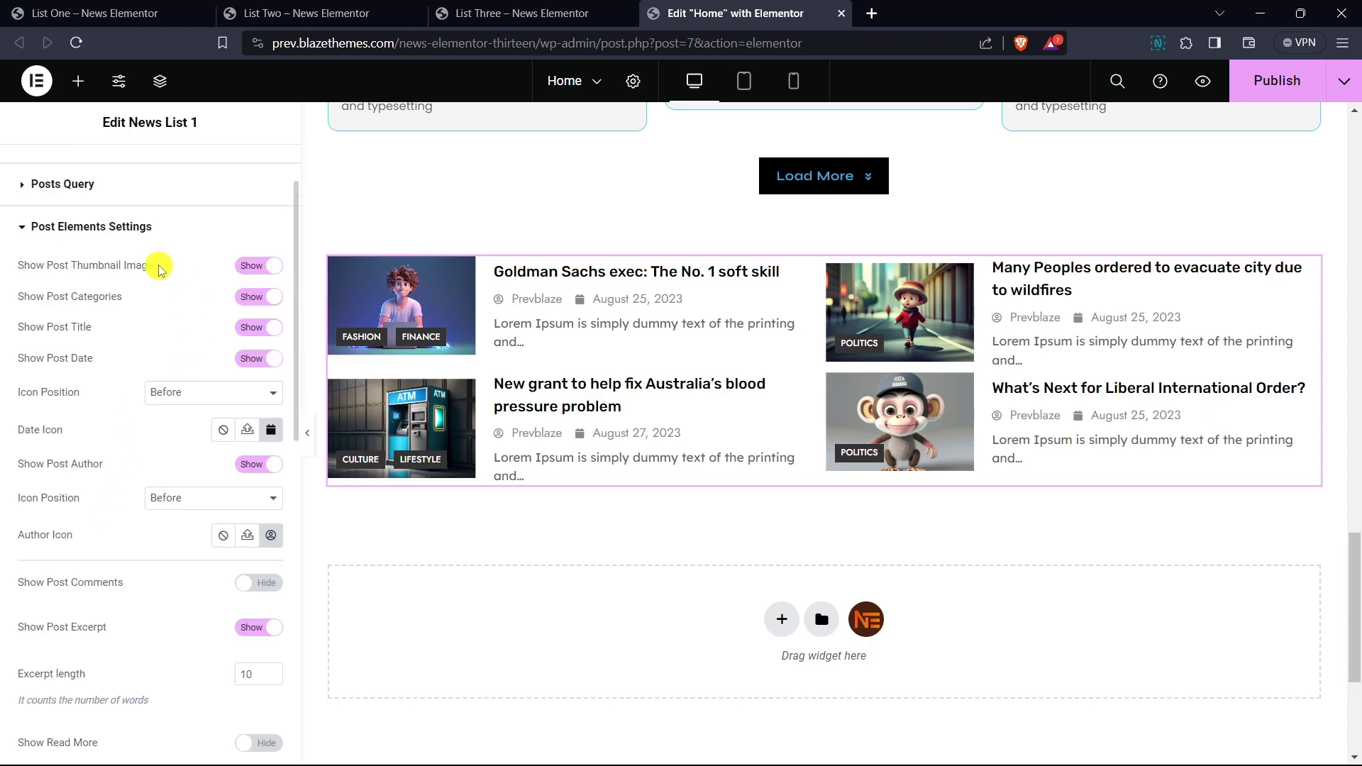
left_click(261, 267)
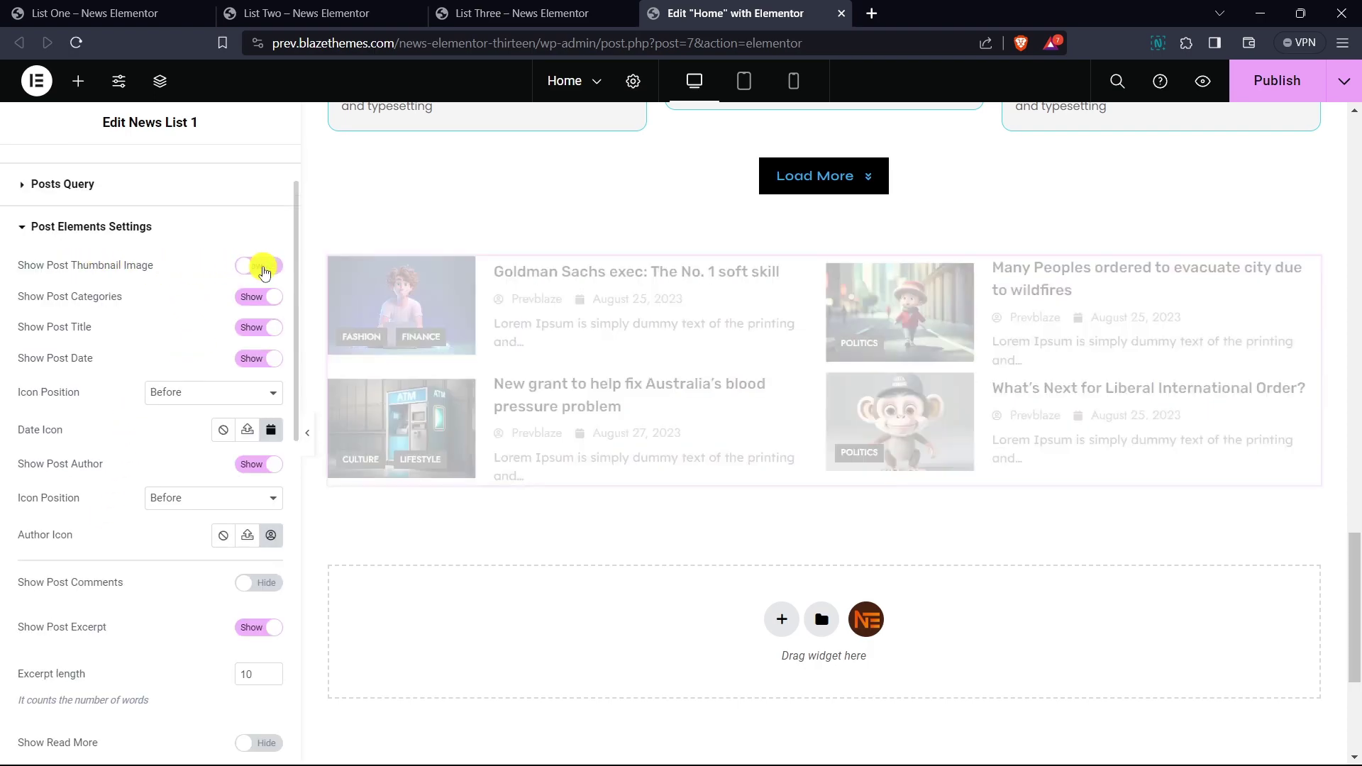
left_click(262, 268)
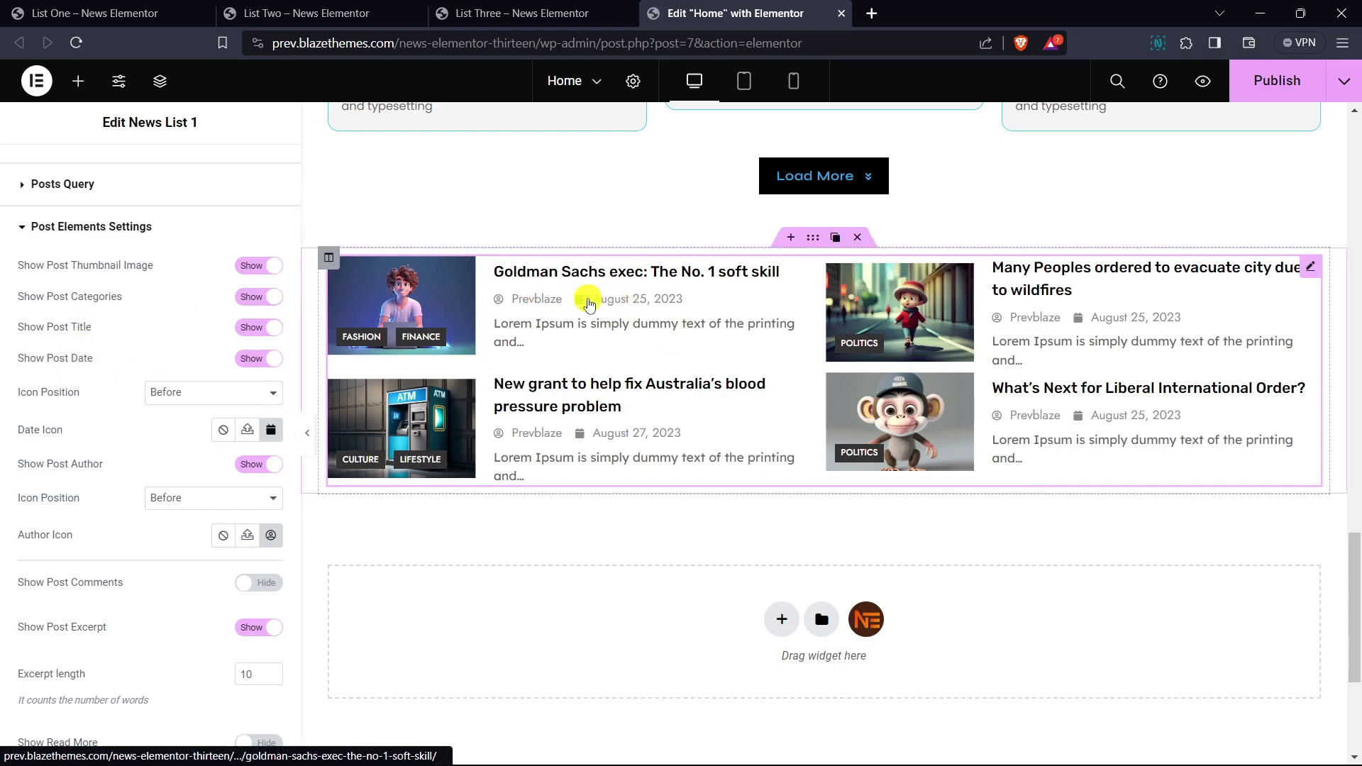
- Hide the post date in News List 1 and change the author icon to the recommended Users icon
left_click(266, 360)
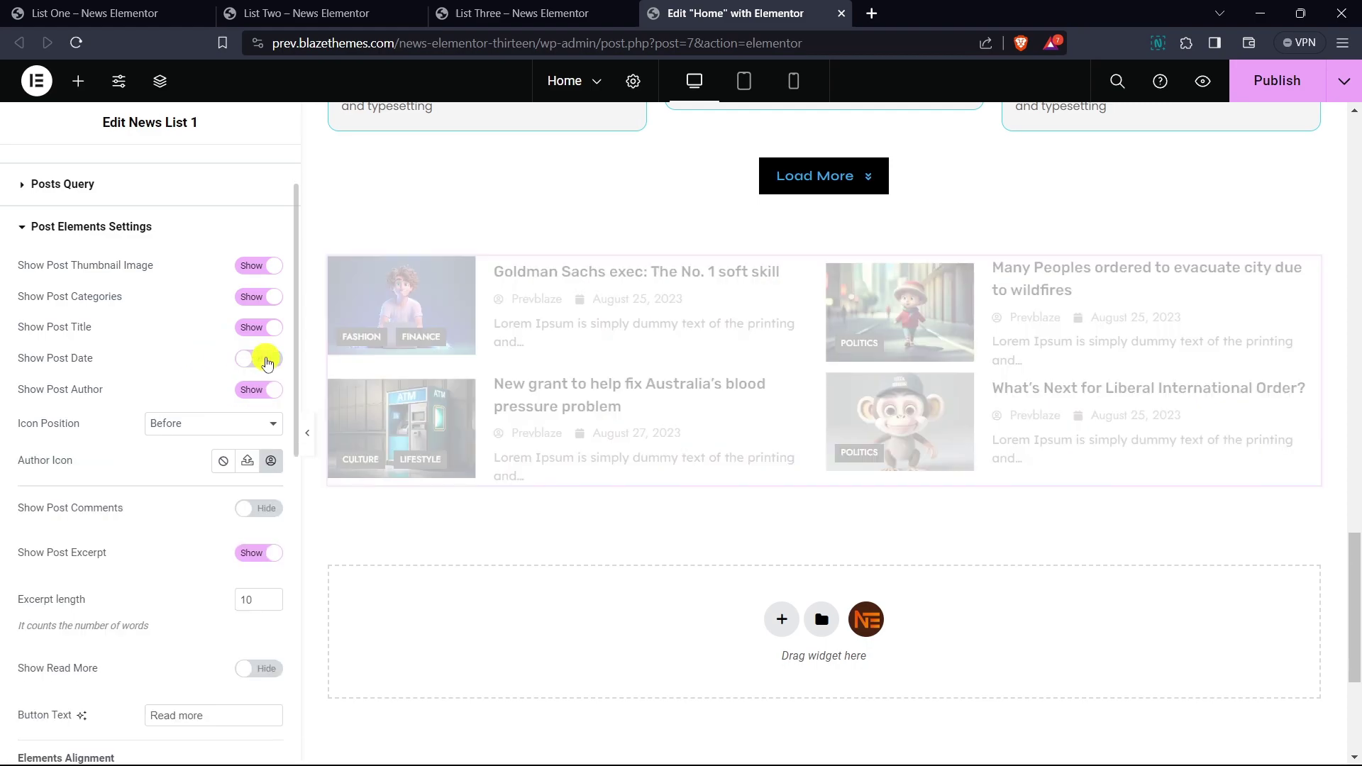
scroll(266, 360, "down", 3)
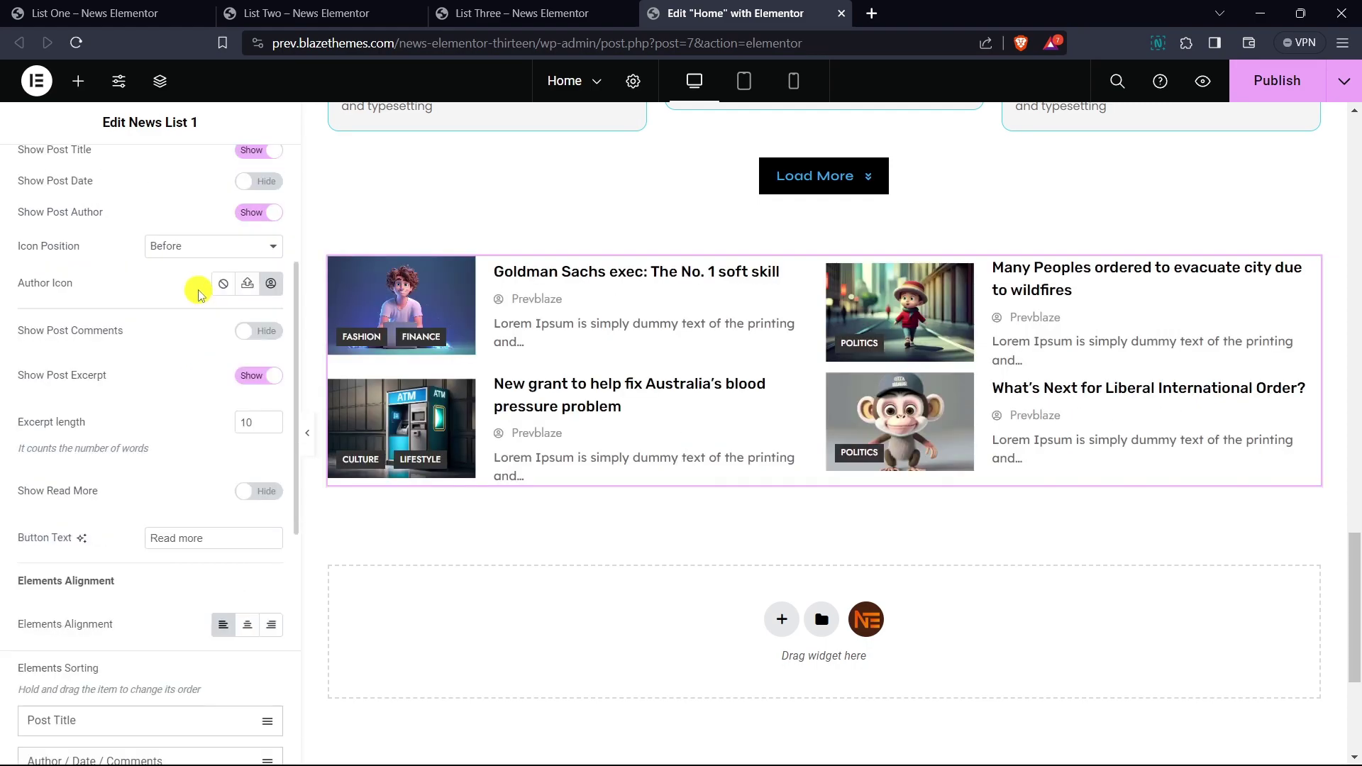
left_click(273, 286)
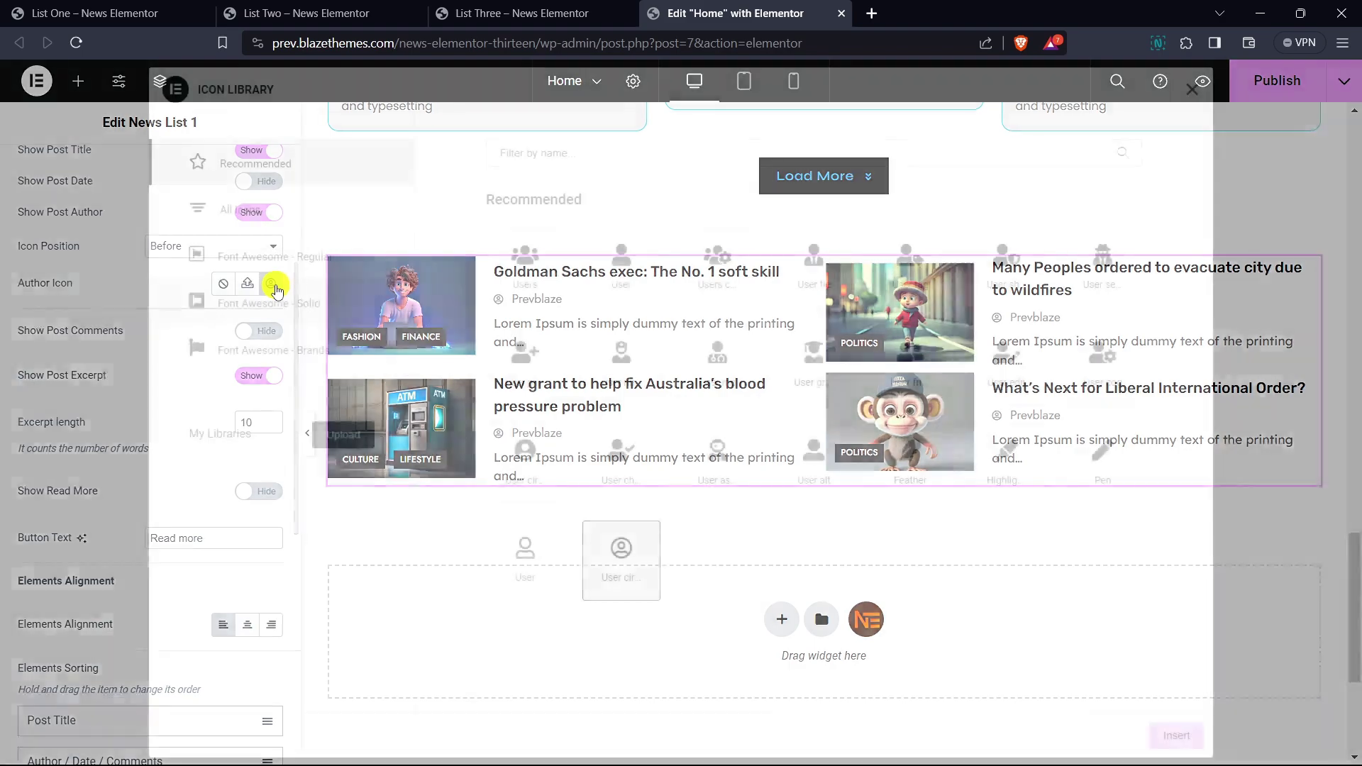
left_click(547, 277)
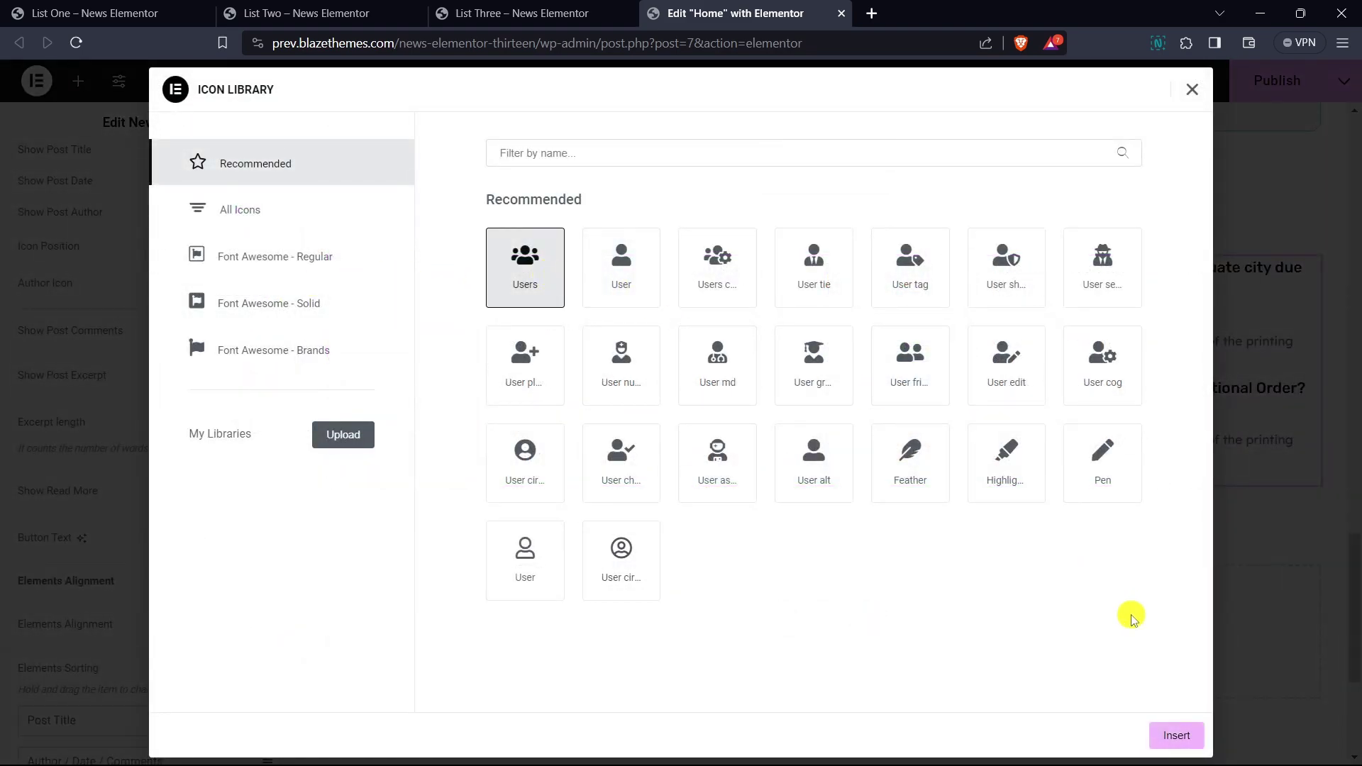
left_click(1174, 735)
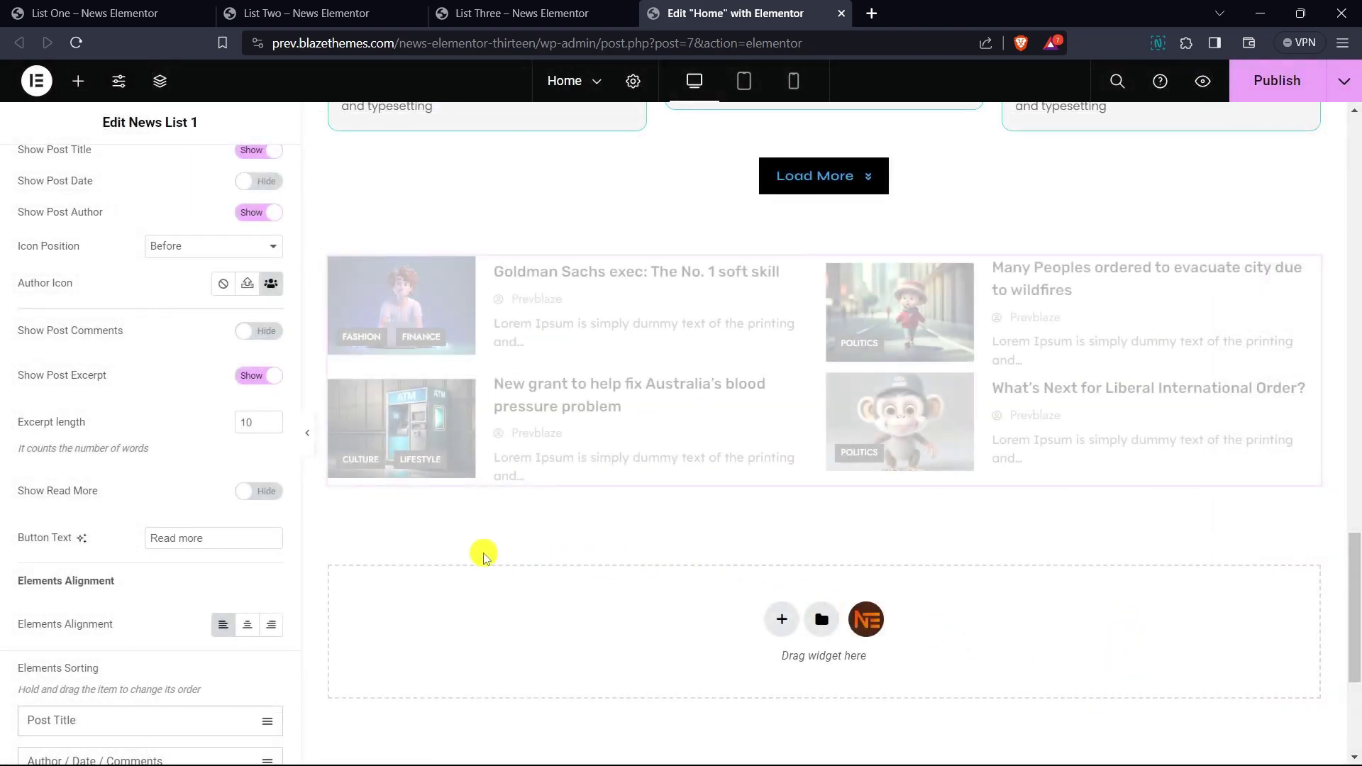
scroll(468, 556, "up", 1)
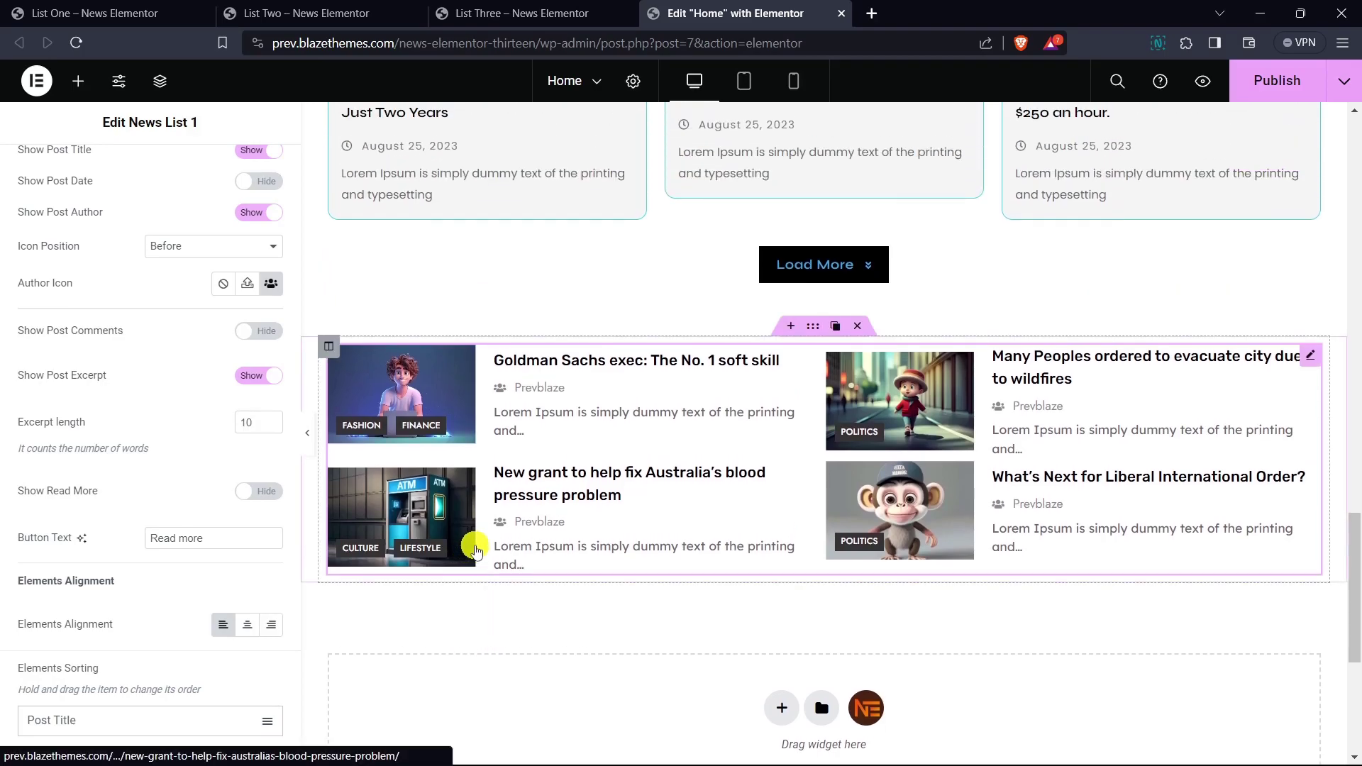
scroll(472, 550, "down", 1)
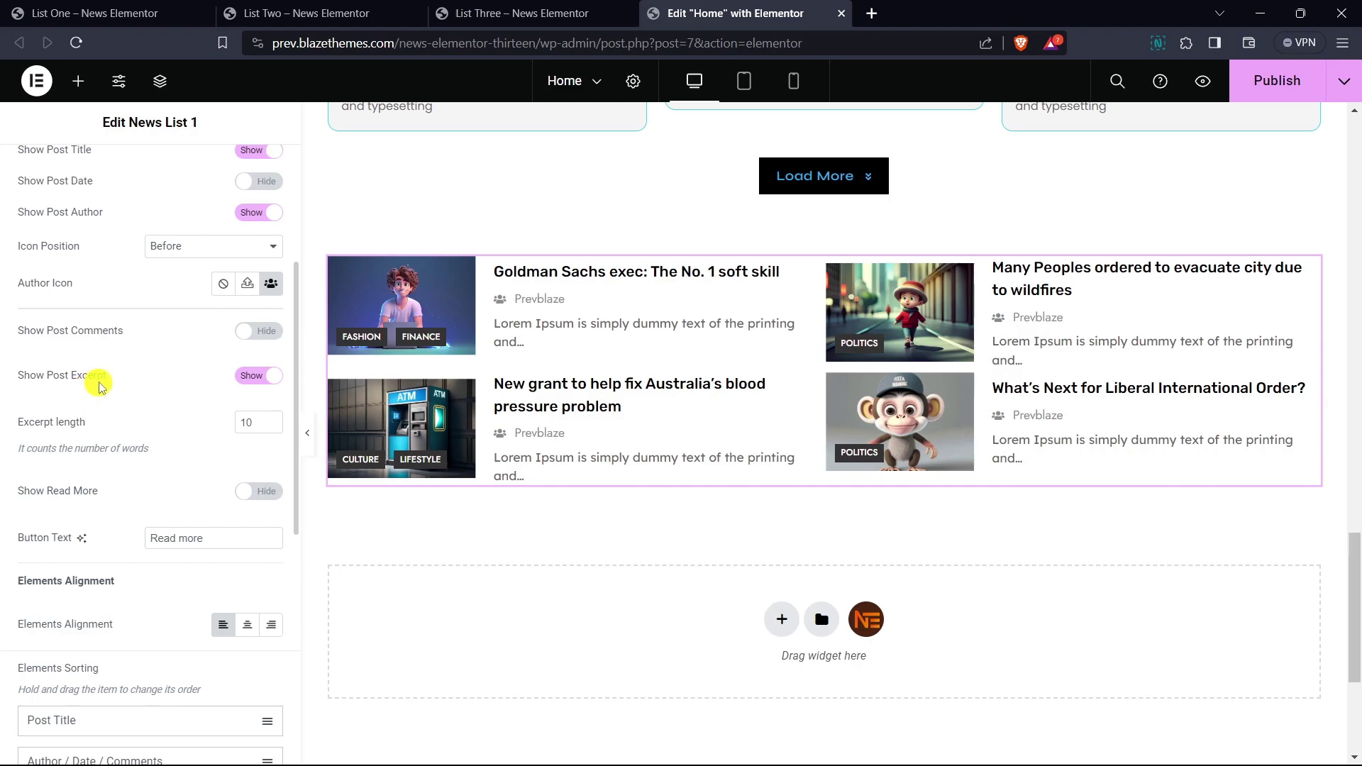
- Set the News List 1 excerpt length to 15 words and show the Read More button
left_click(276, 421)
left_click(275, 420)
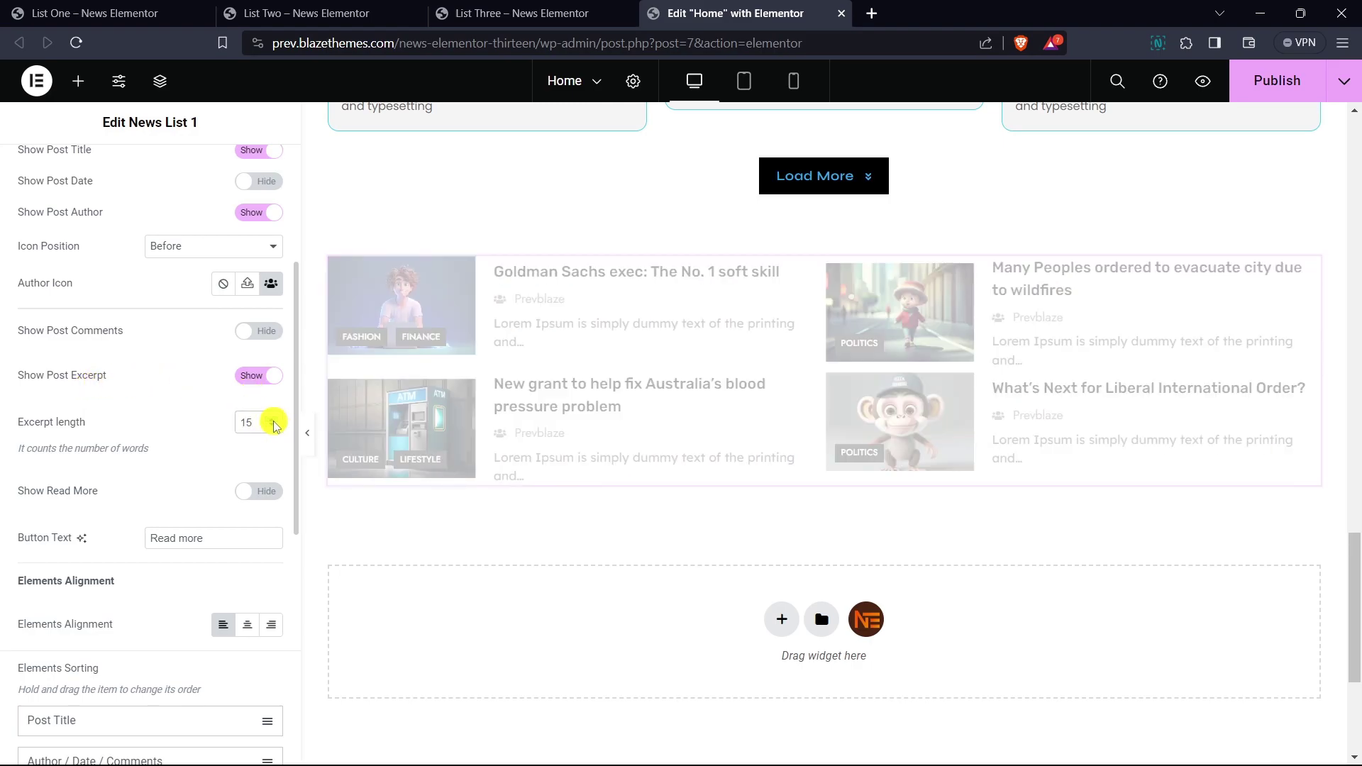
scroll(196, 319, "down", 1)
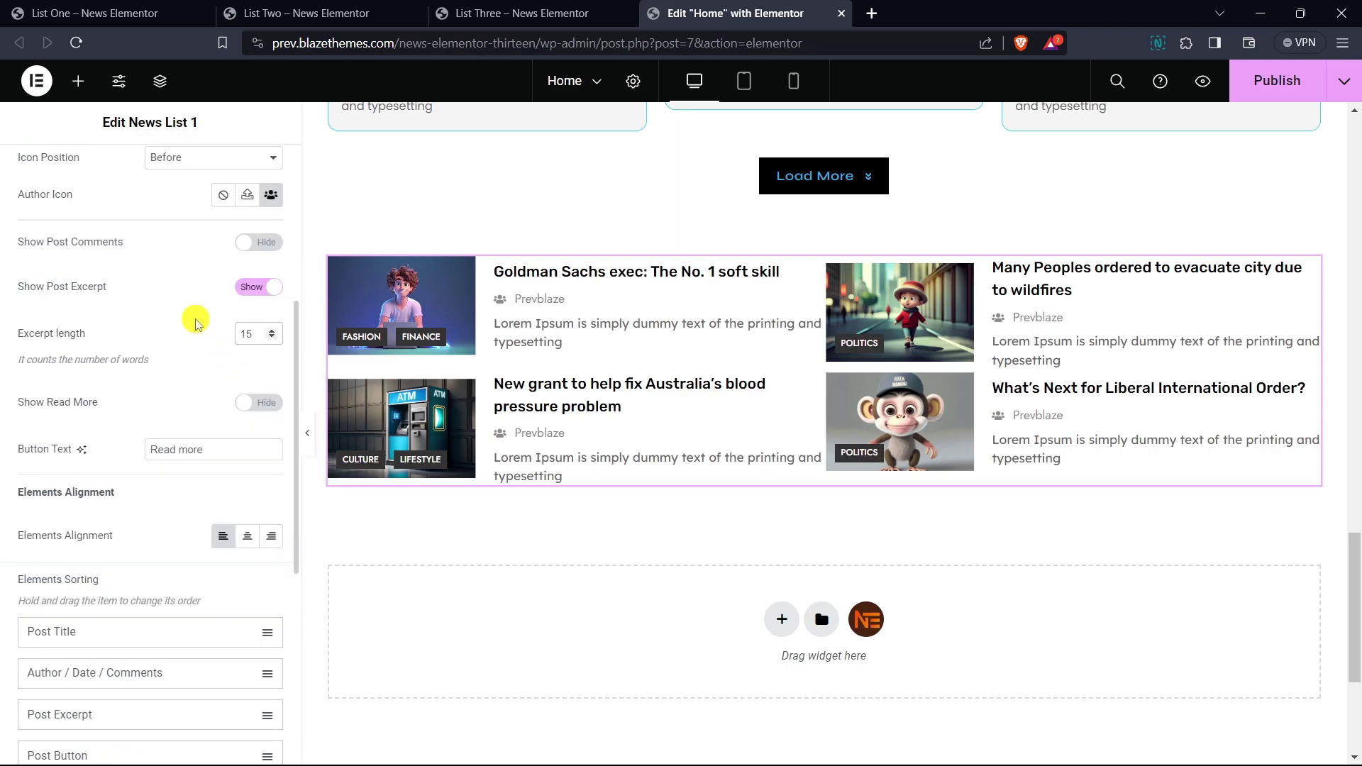
scroll(186, 320, "down", 1)
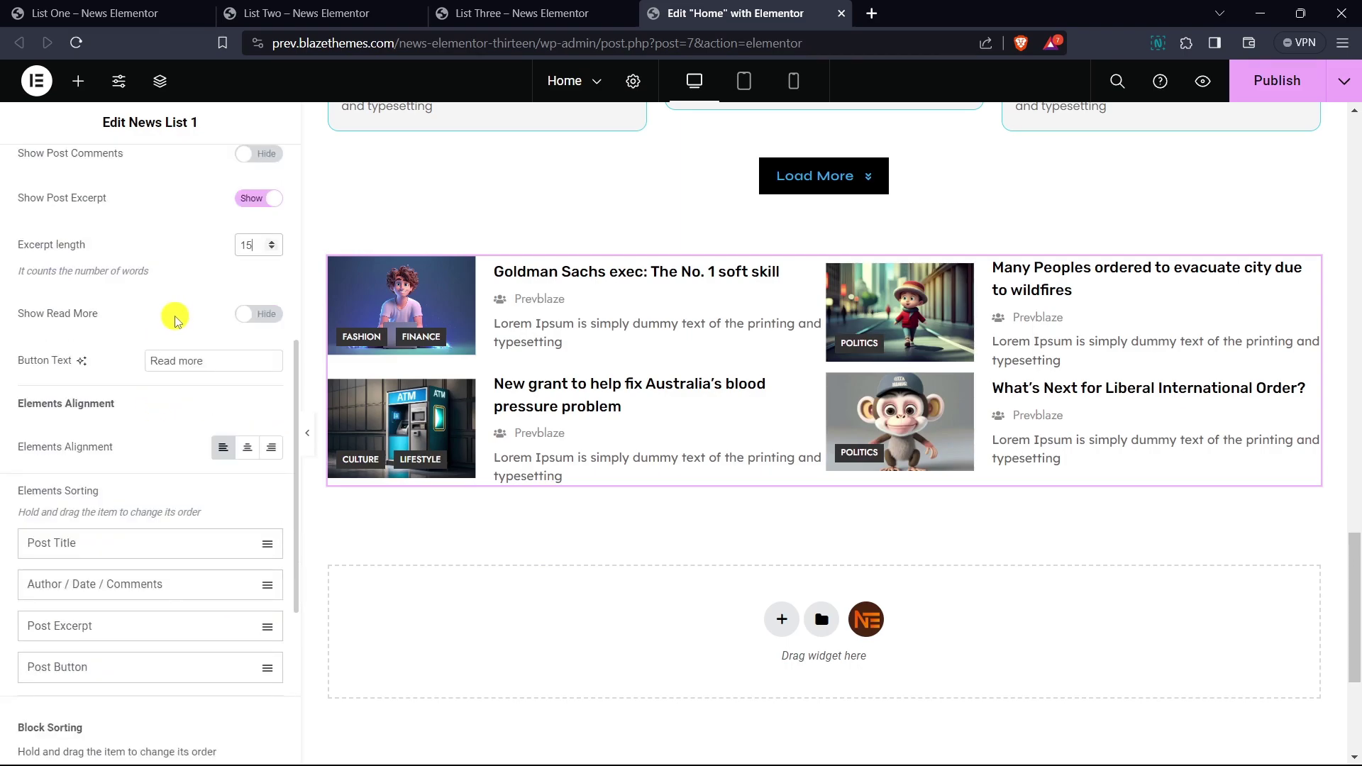
left_click(271, 314)
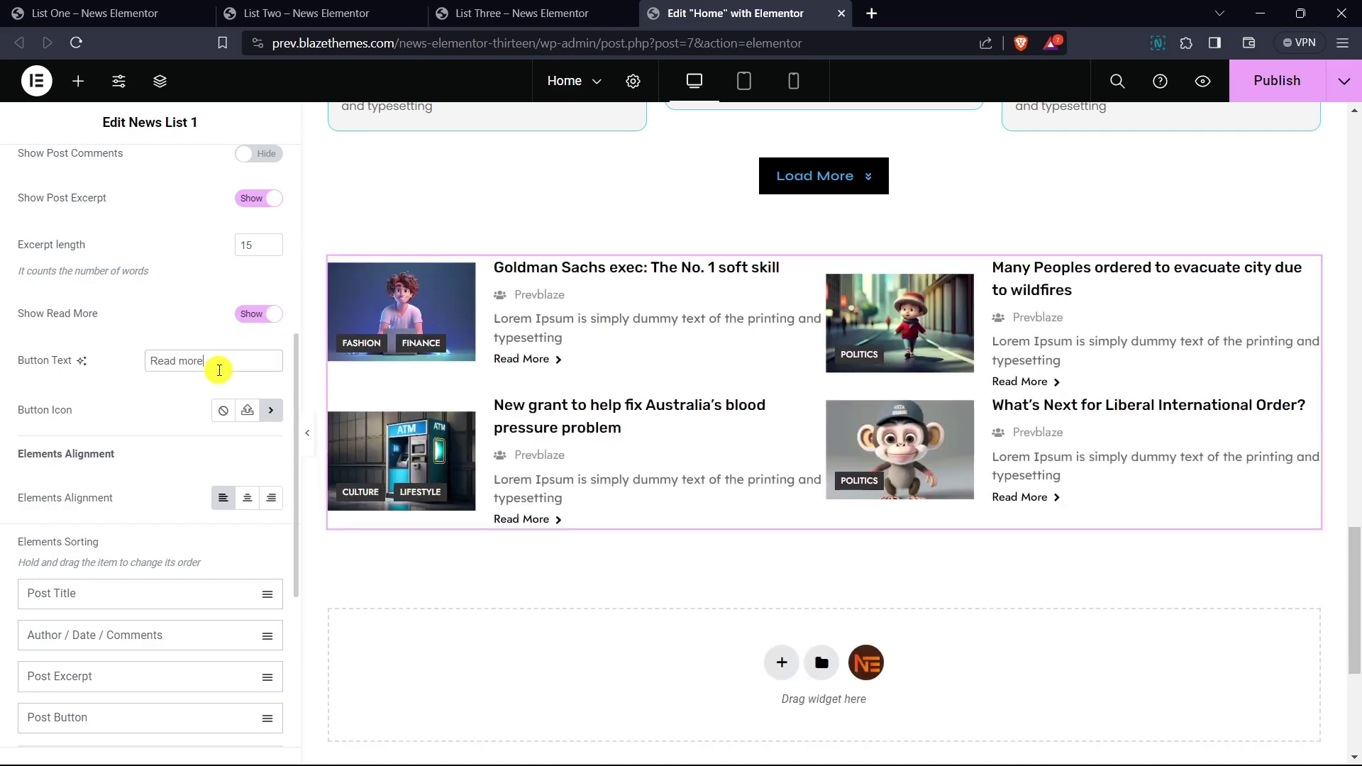
- Change the Read more button's icon to the recommended Caret right icon
left_click(270, 414)
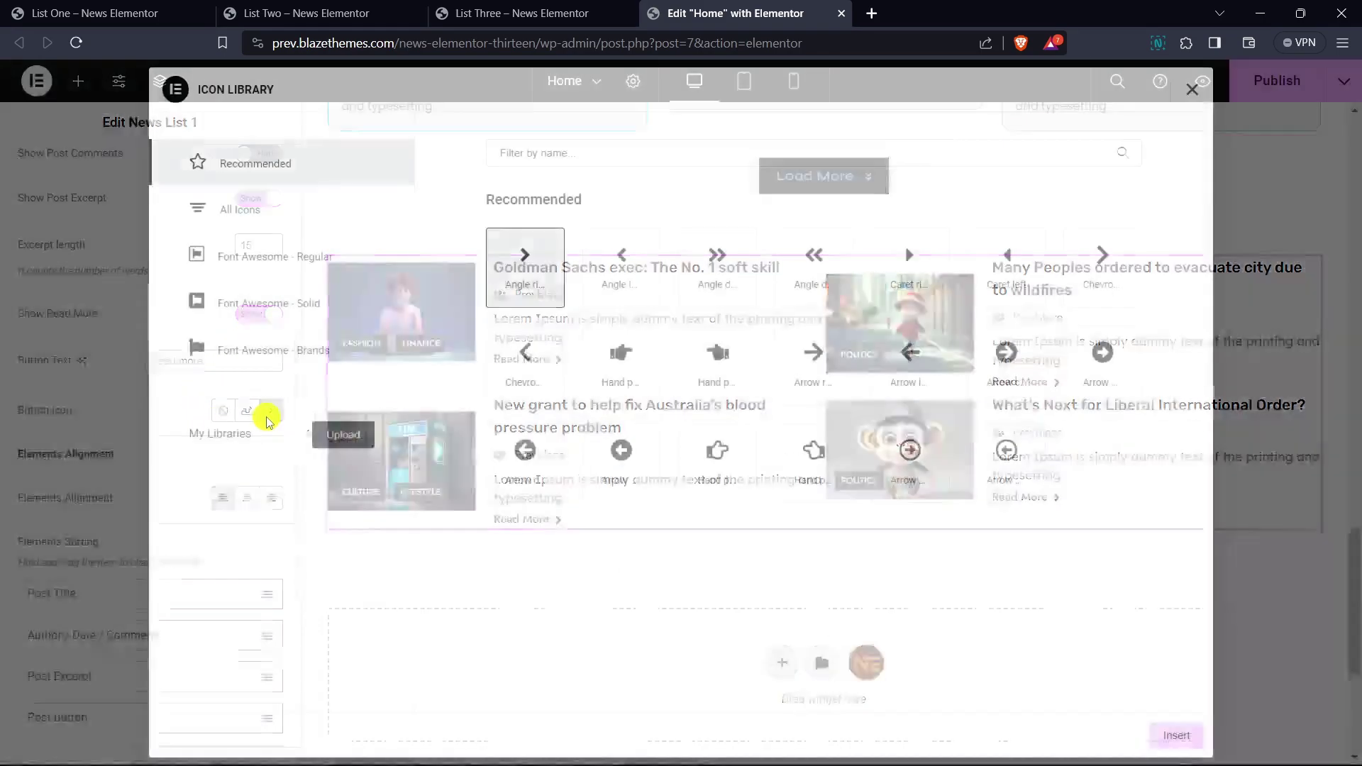
left_click(902, 273)
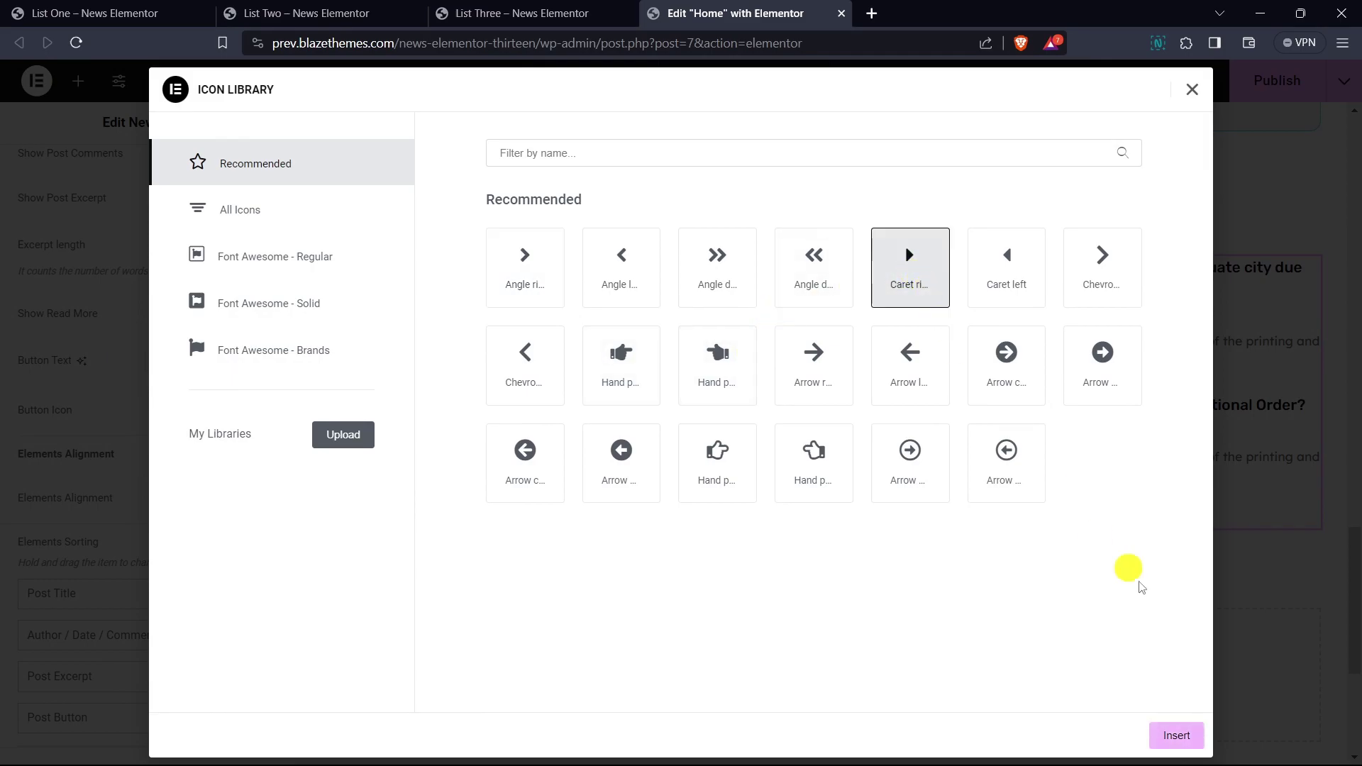
left_click(1169, 734)
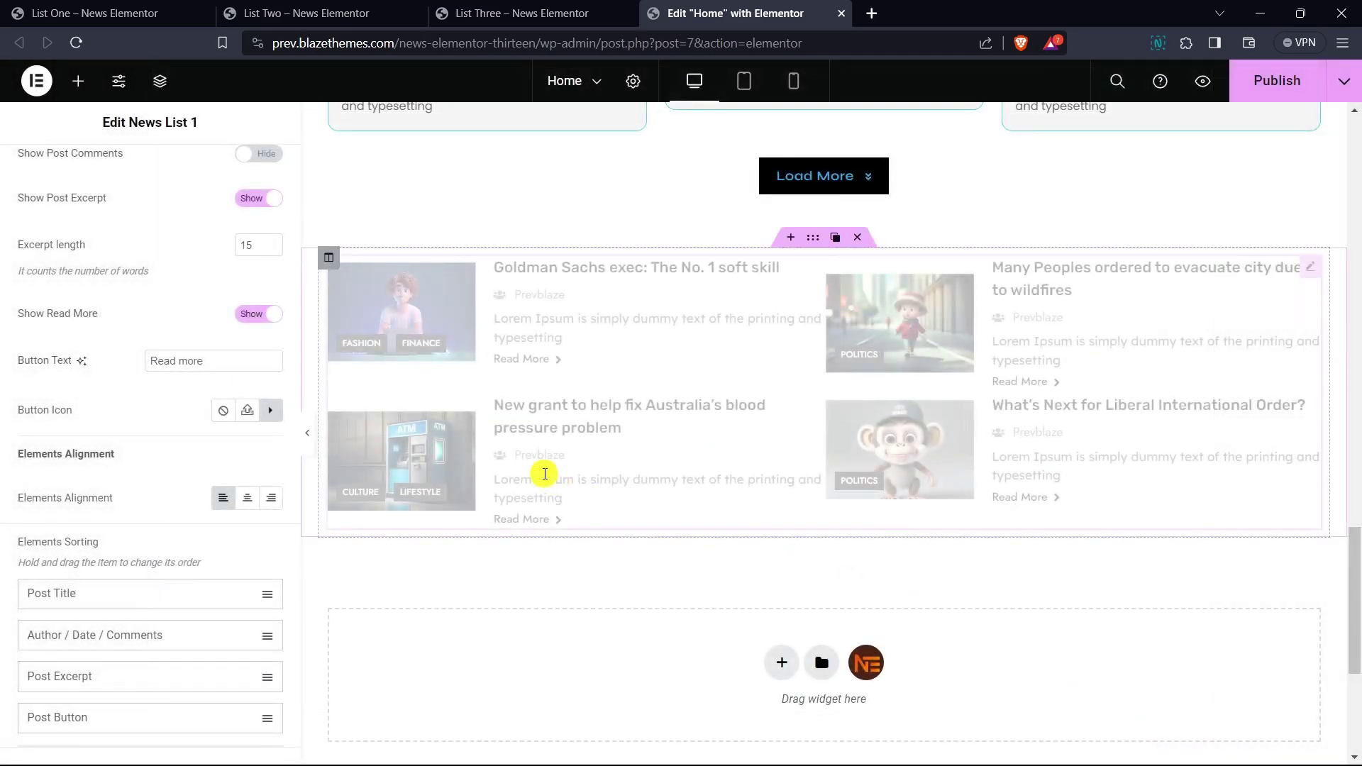
- Try center and right alignment for the News List 1 post elements, and return them to left alignment
scroll(185, 358, "down", 1)
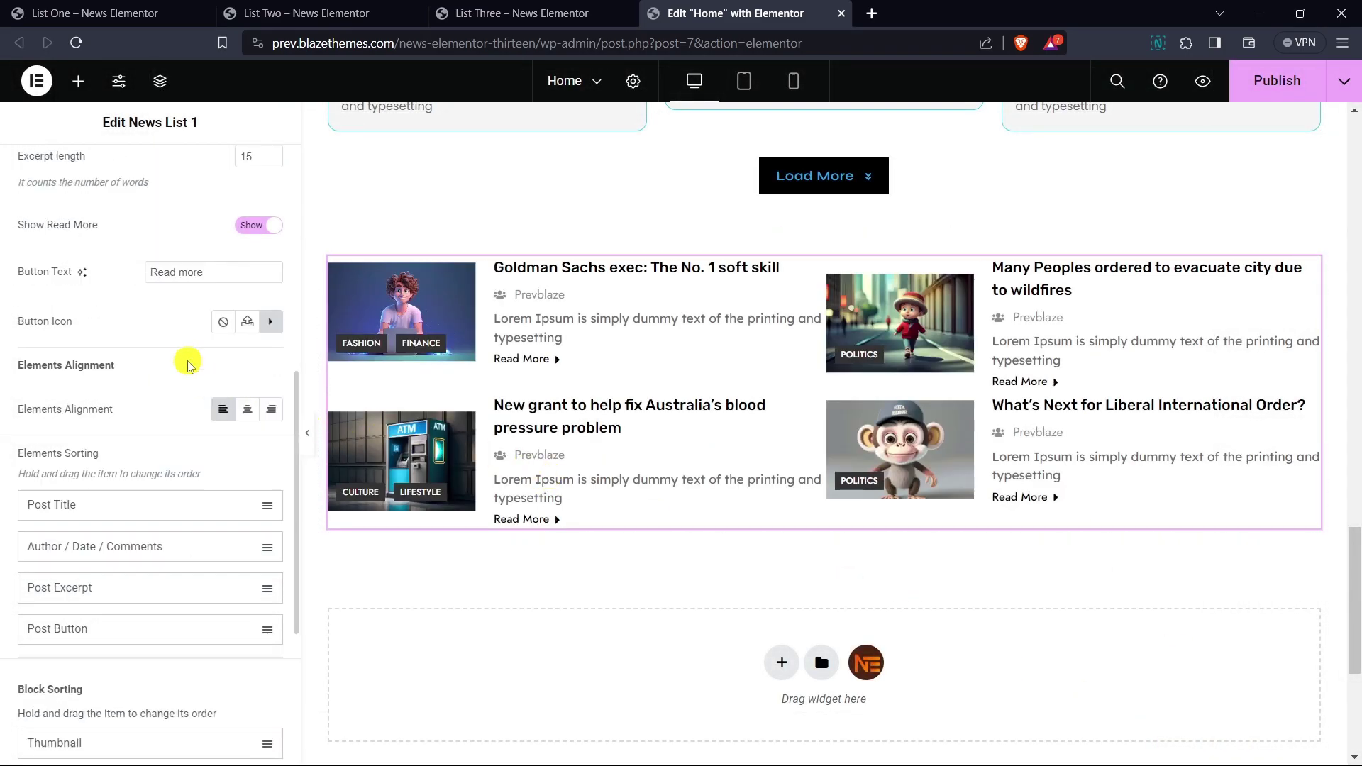
left_click(248, 412)
scroll(287, 415, "down", 4)
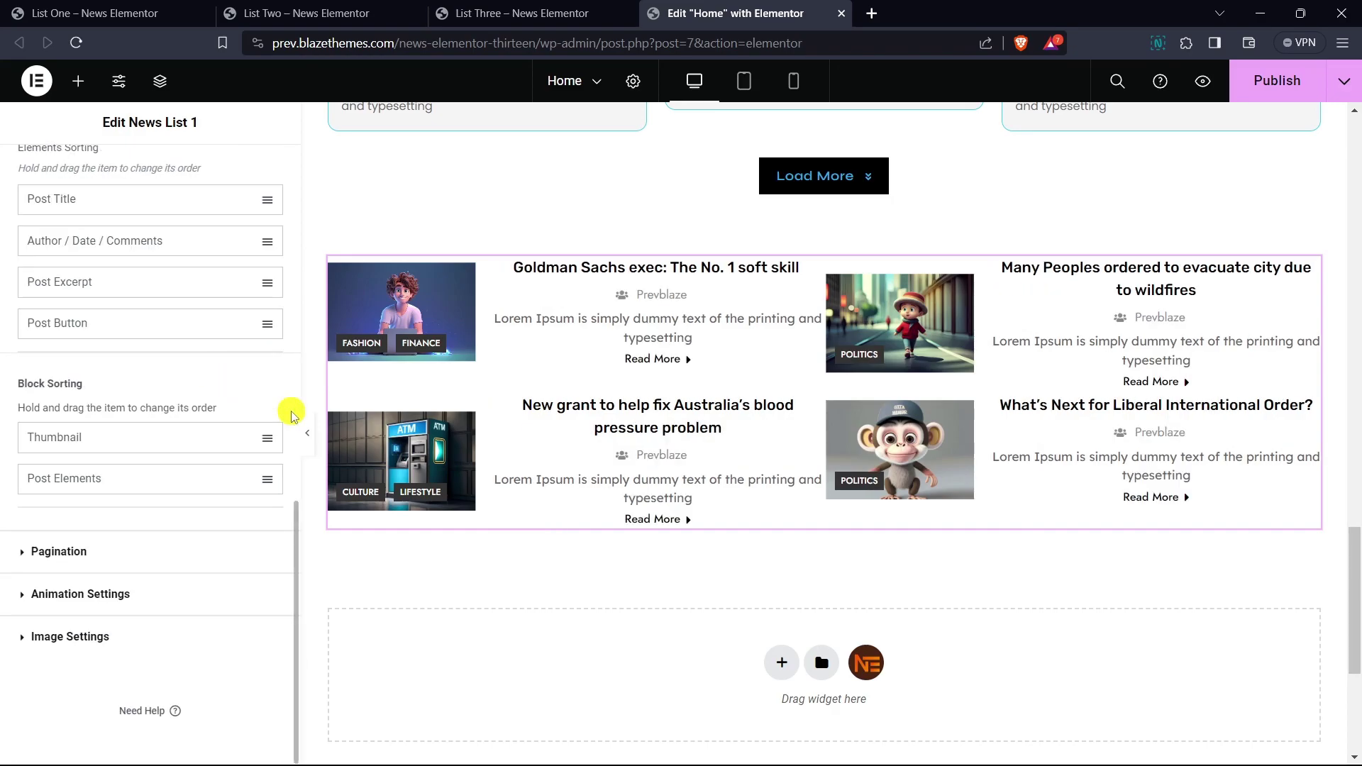
scroll(263, 396, "up", 4)
left_click(271, 370)
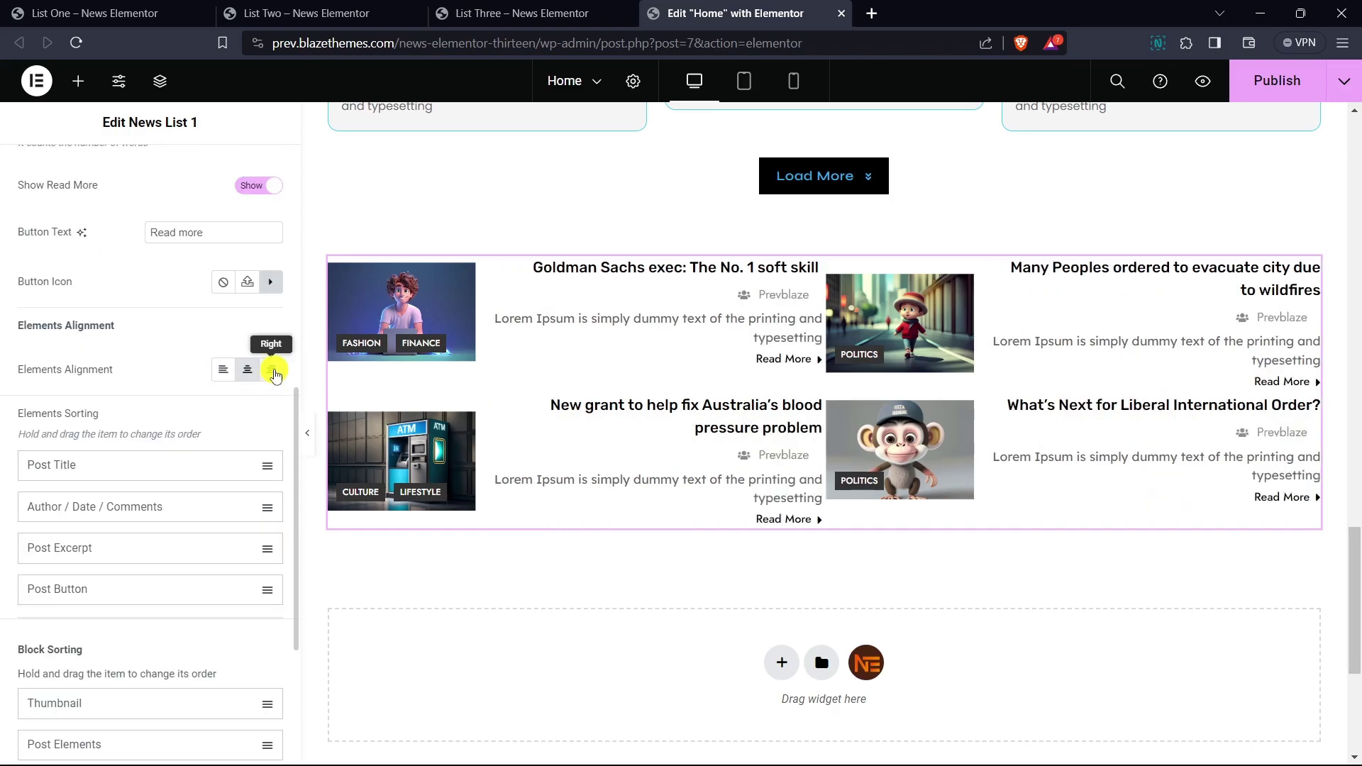
left_click(223, 371)
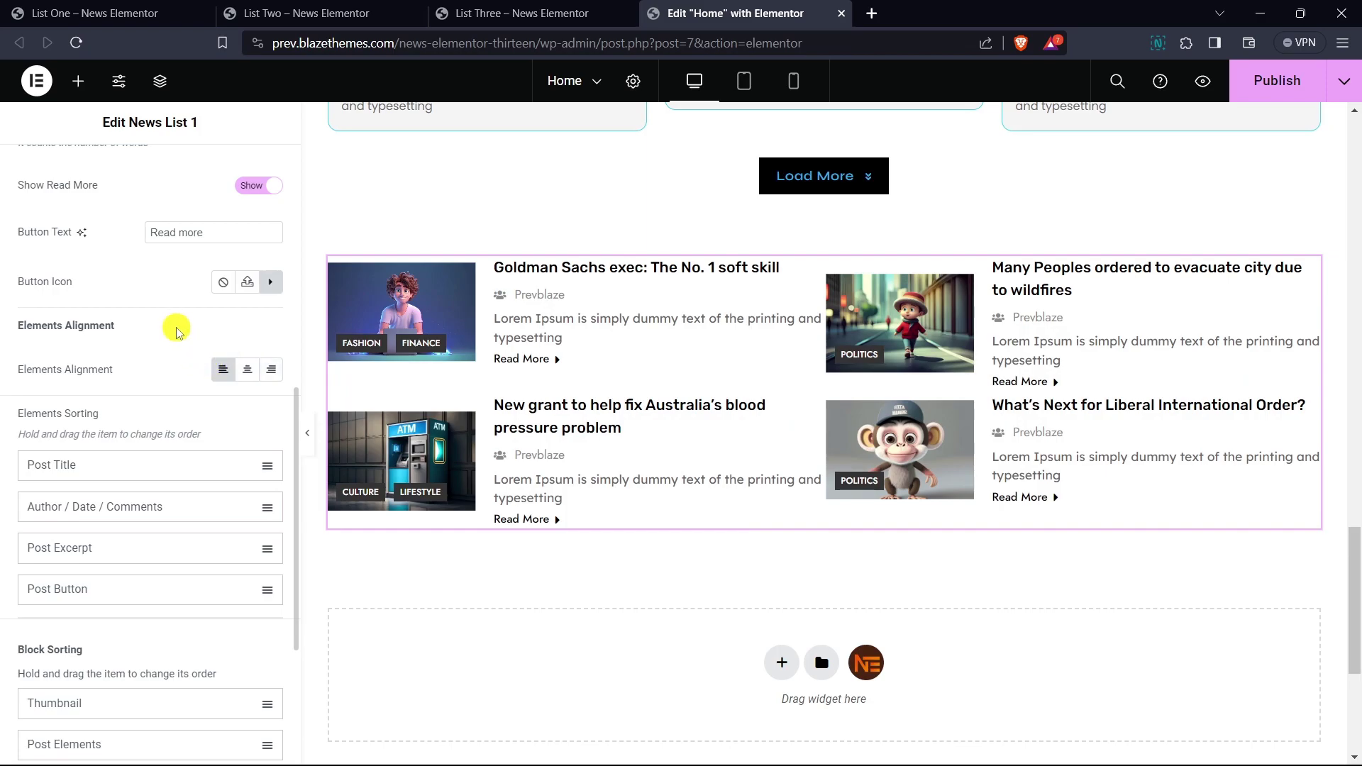
- Reorder the News List 1 elements so Post Title comes directly below Author / Date / Comments
scroll(188, 327, "down", 1)
scroll(135, 313, "down", 1)
left_click_drag(142, 313, 119, 339)
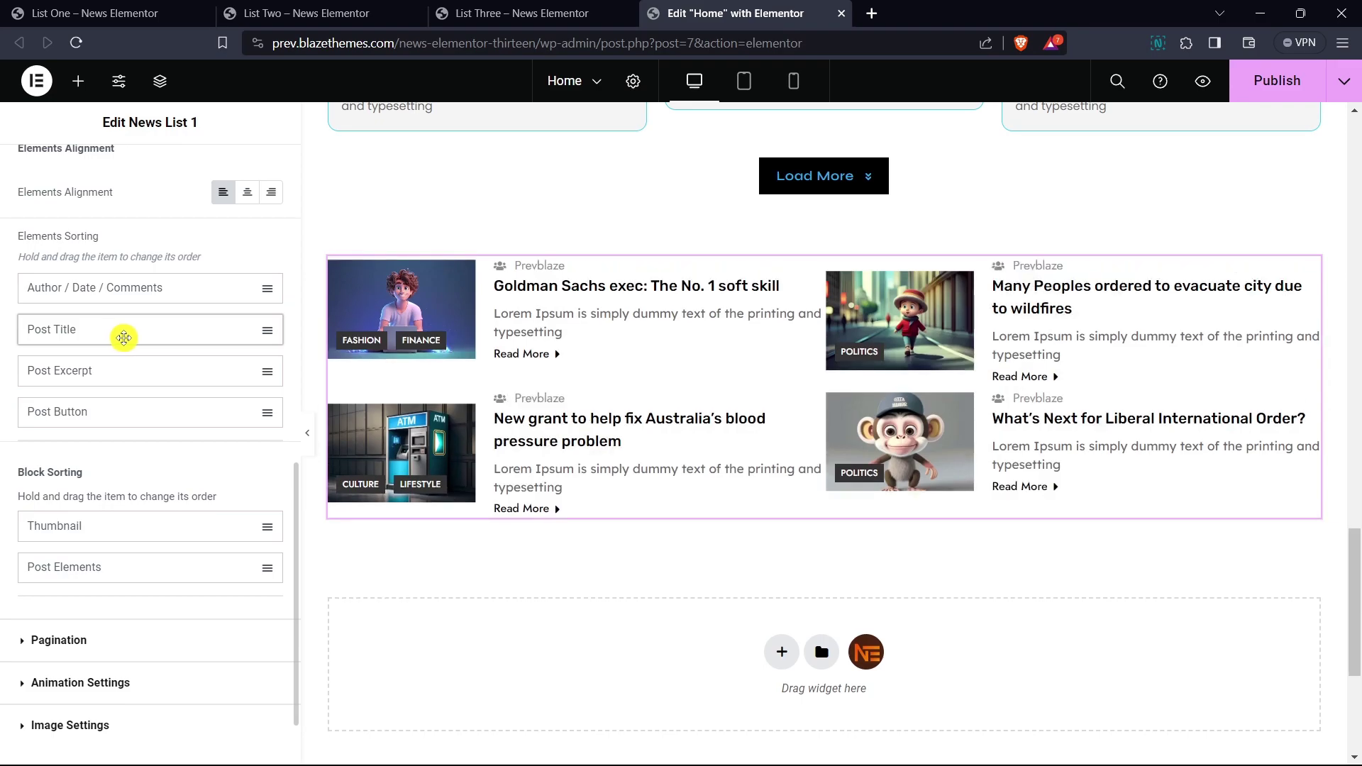
- Try the block order with Post Elements before Thumbnail, and restore Thumbnail to first place
scroll(145, 318, "down", 1)
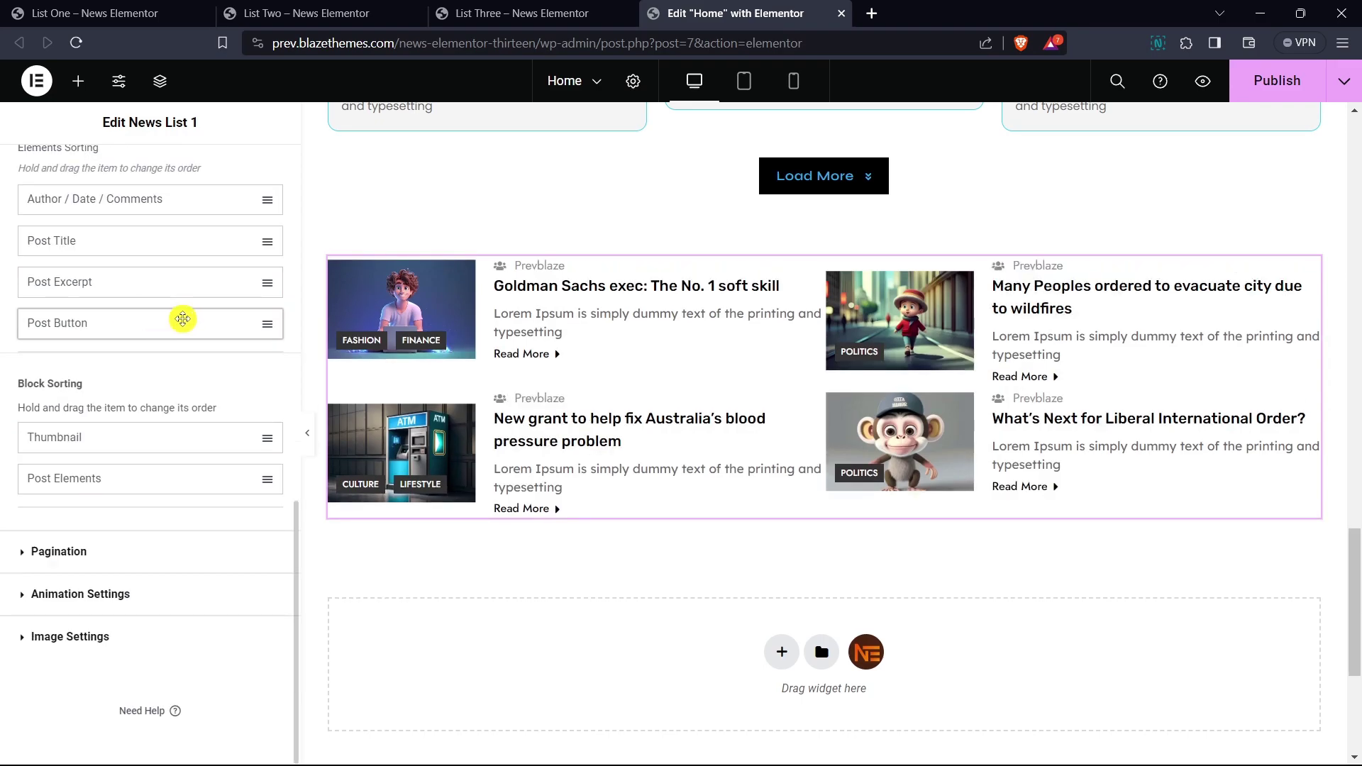
left_click_drag(137, 441, 145, 489)
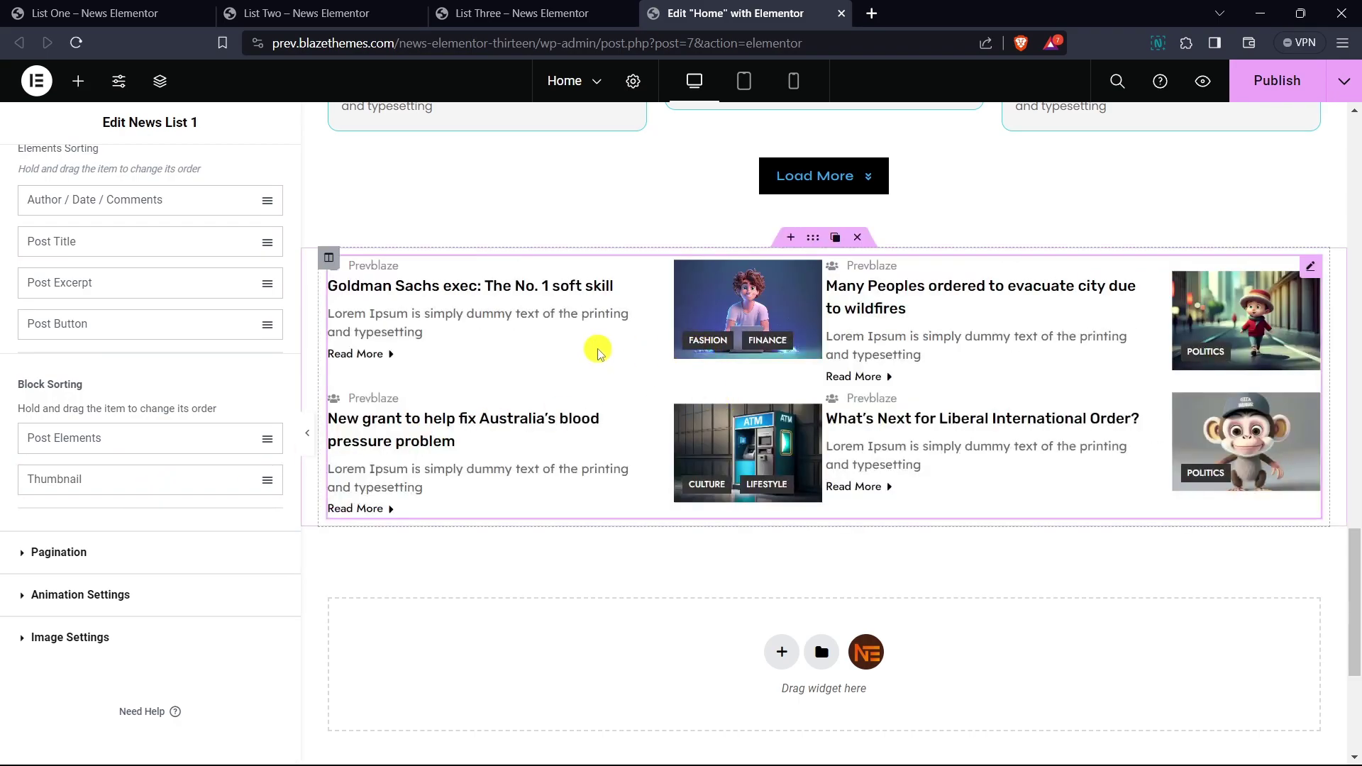
left_click_drag(105, 438, 101, 490)
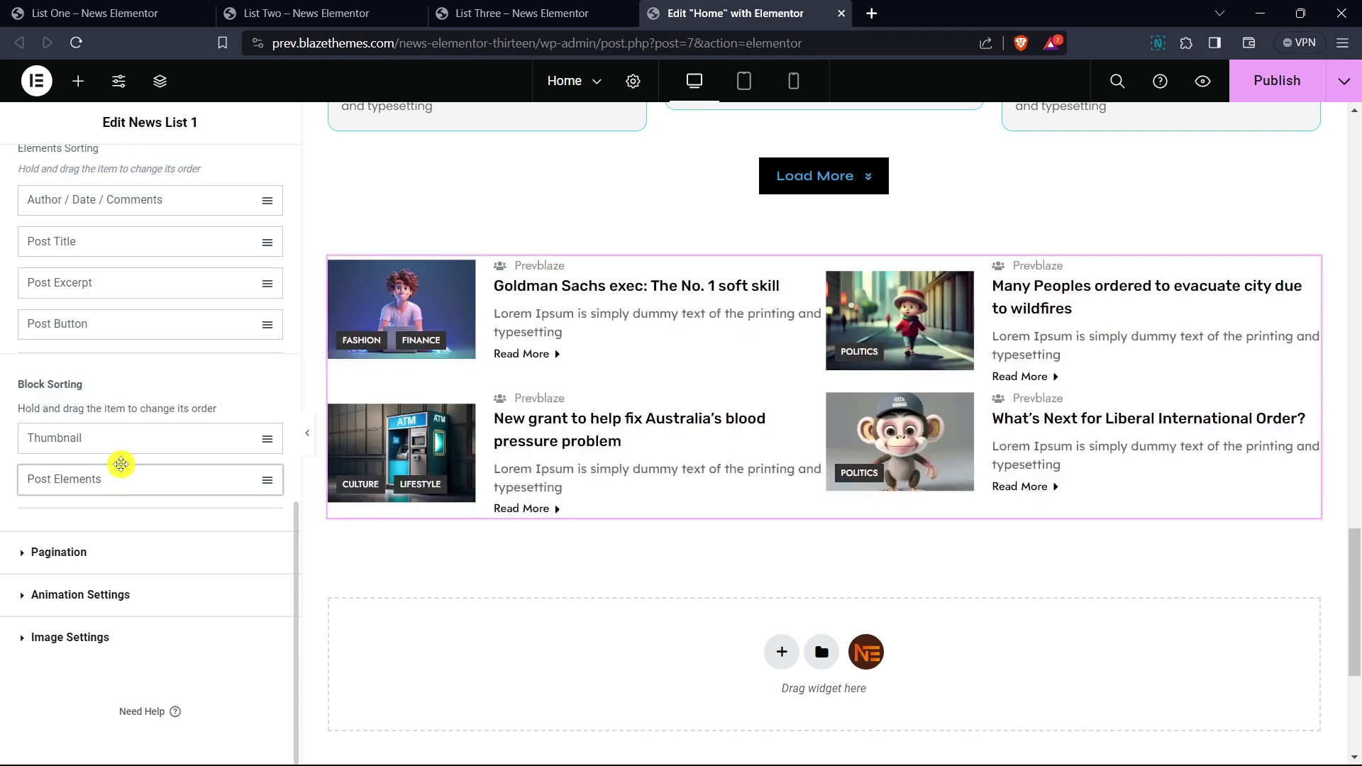
- Set the News List 1 pagination type to AJAX Load More and align its button to the center
left_click(58, 557)
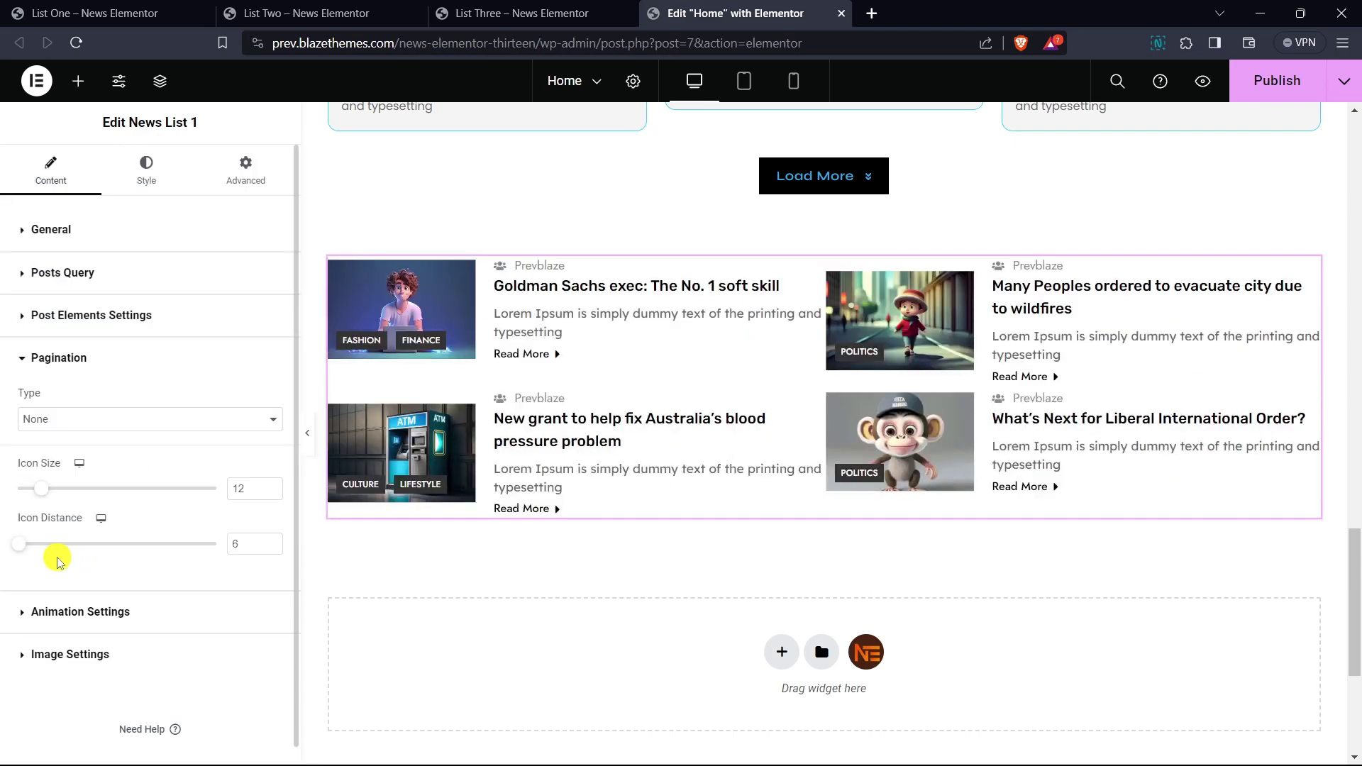
left_click(71, 399)
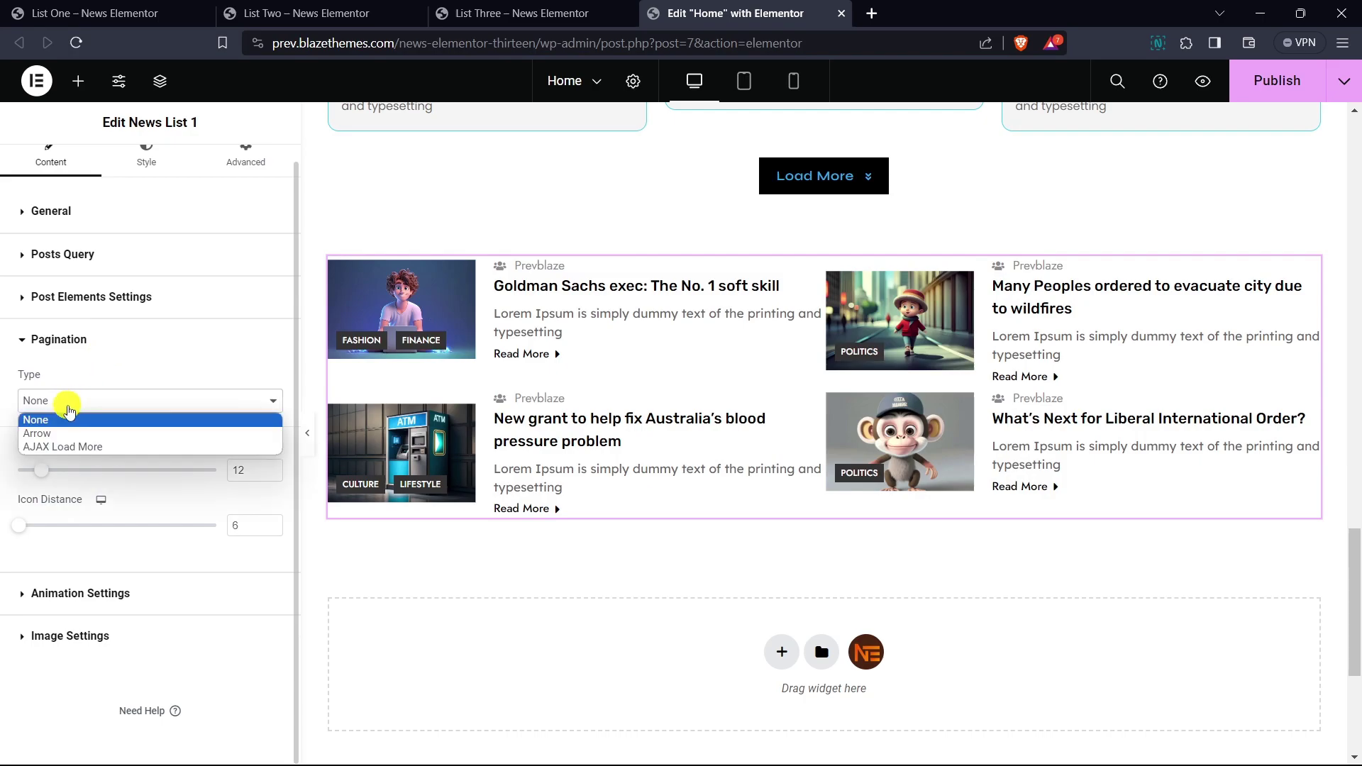
left_click(82, 447)
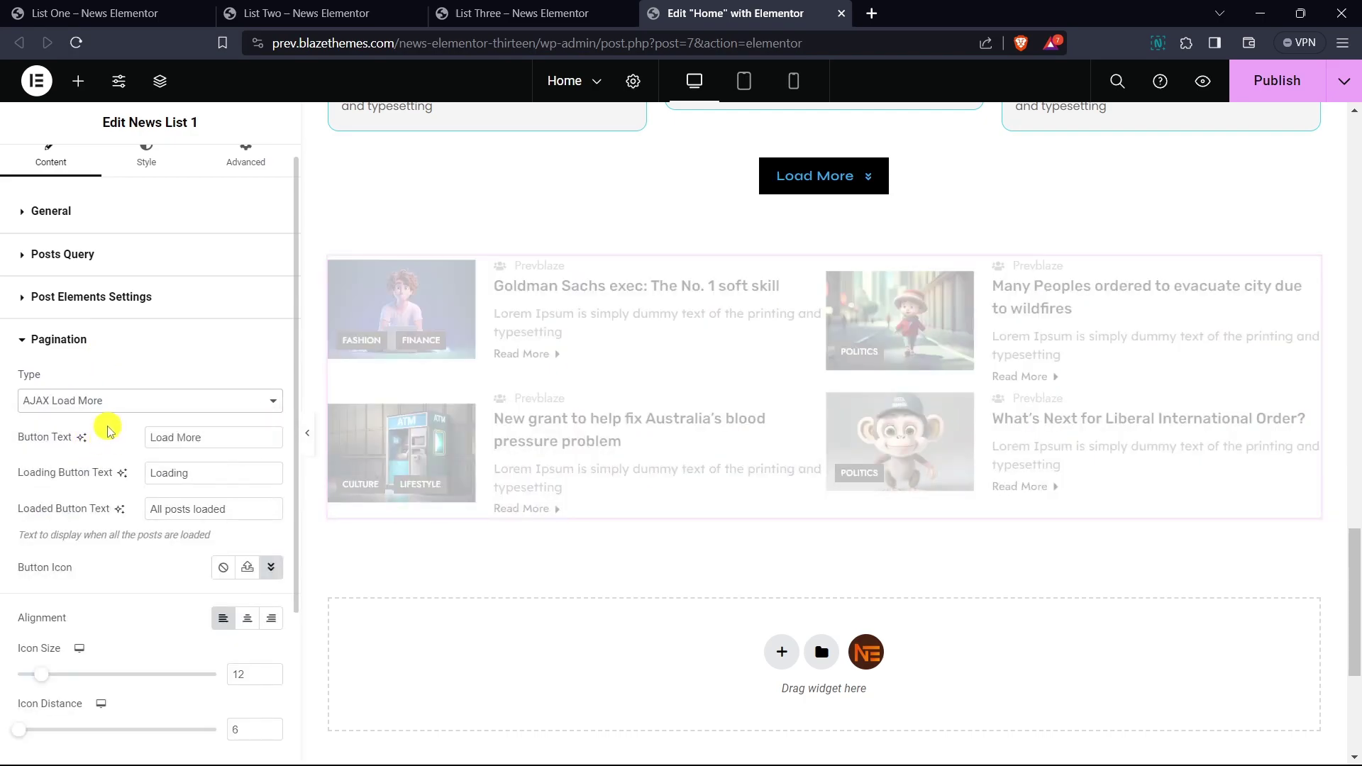
scroll(263, 415, "down", 1)
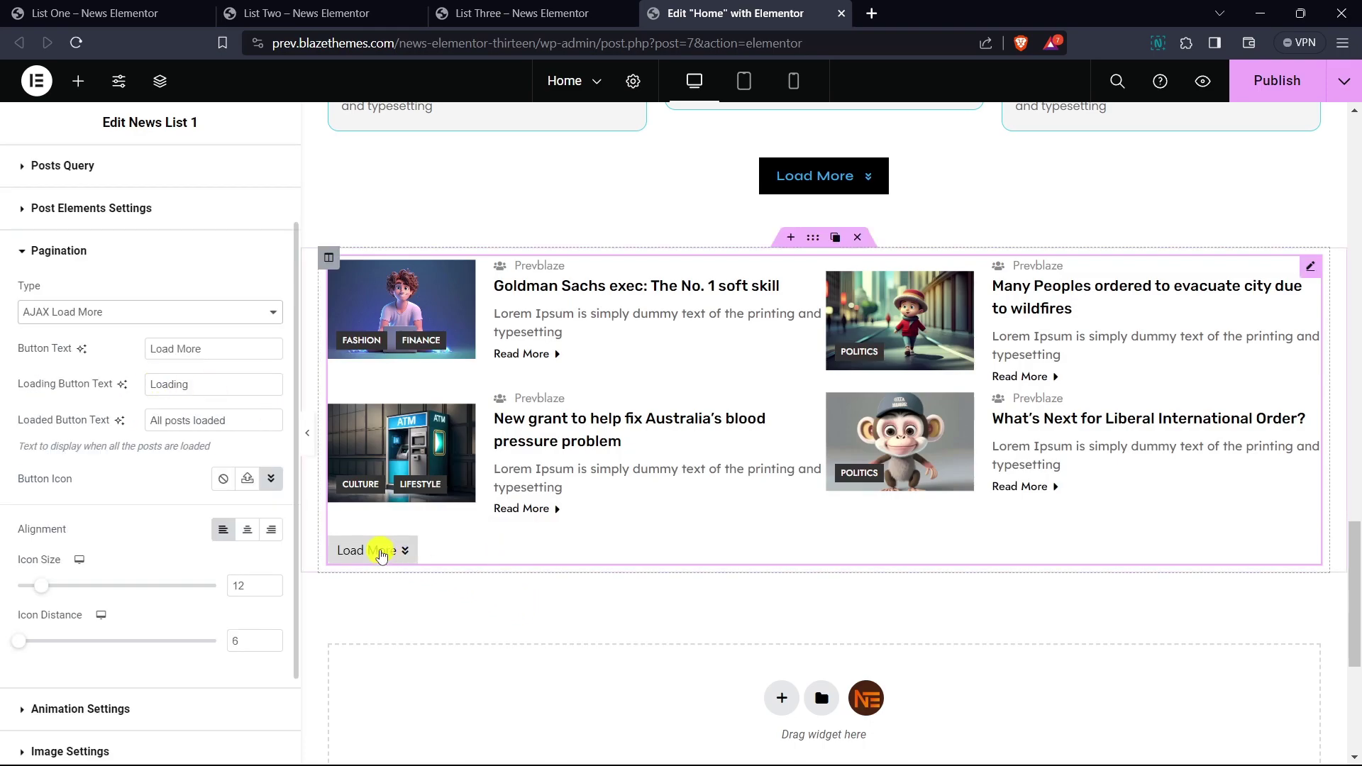
scroll(384, 539, "down", 1)
left_click(247, 535)
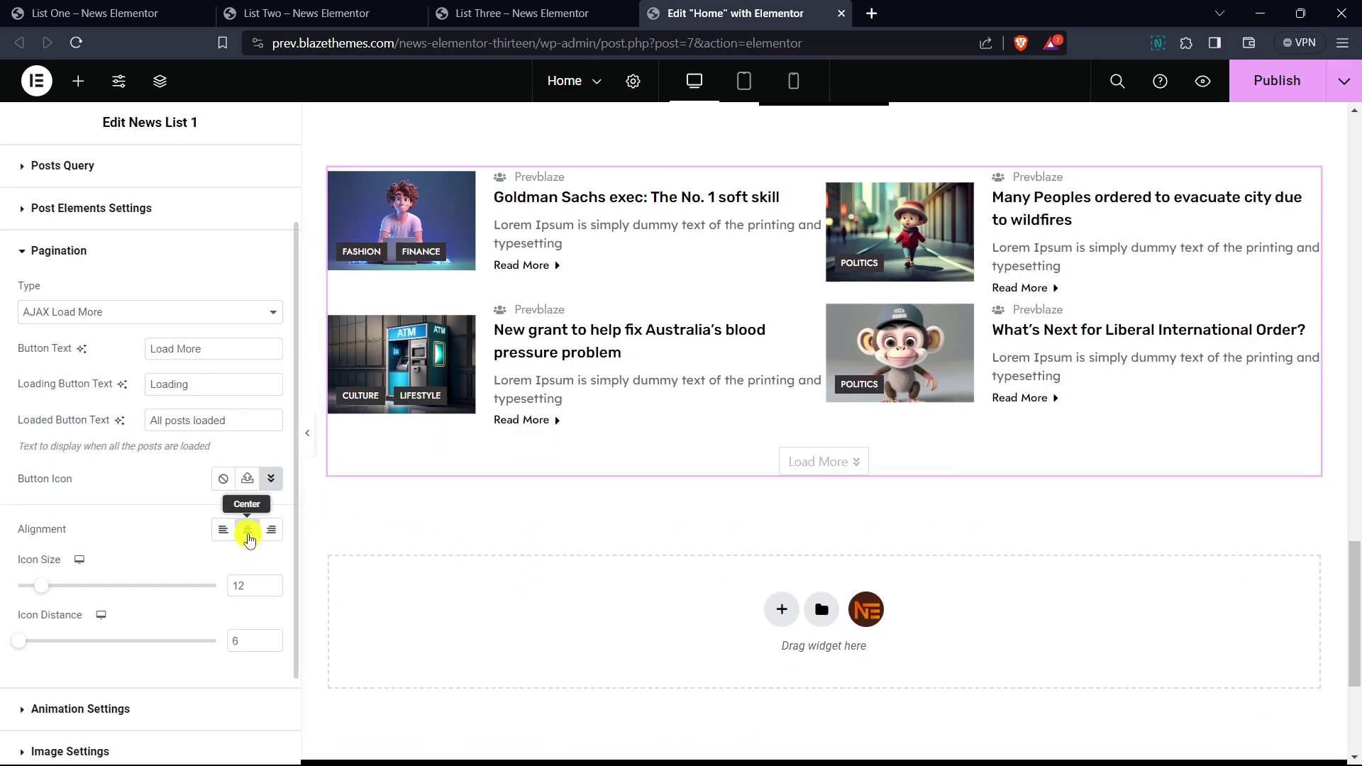
- Change the Load More button's icon to the solid hand pointing down, with icon size 11 and icon distance 11
left_click(270, 476)
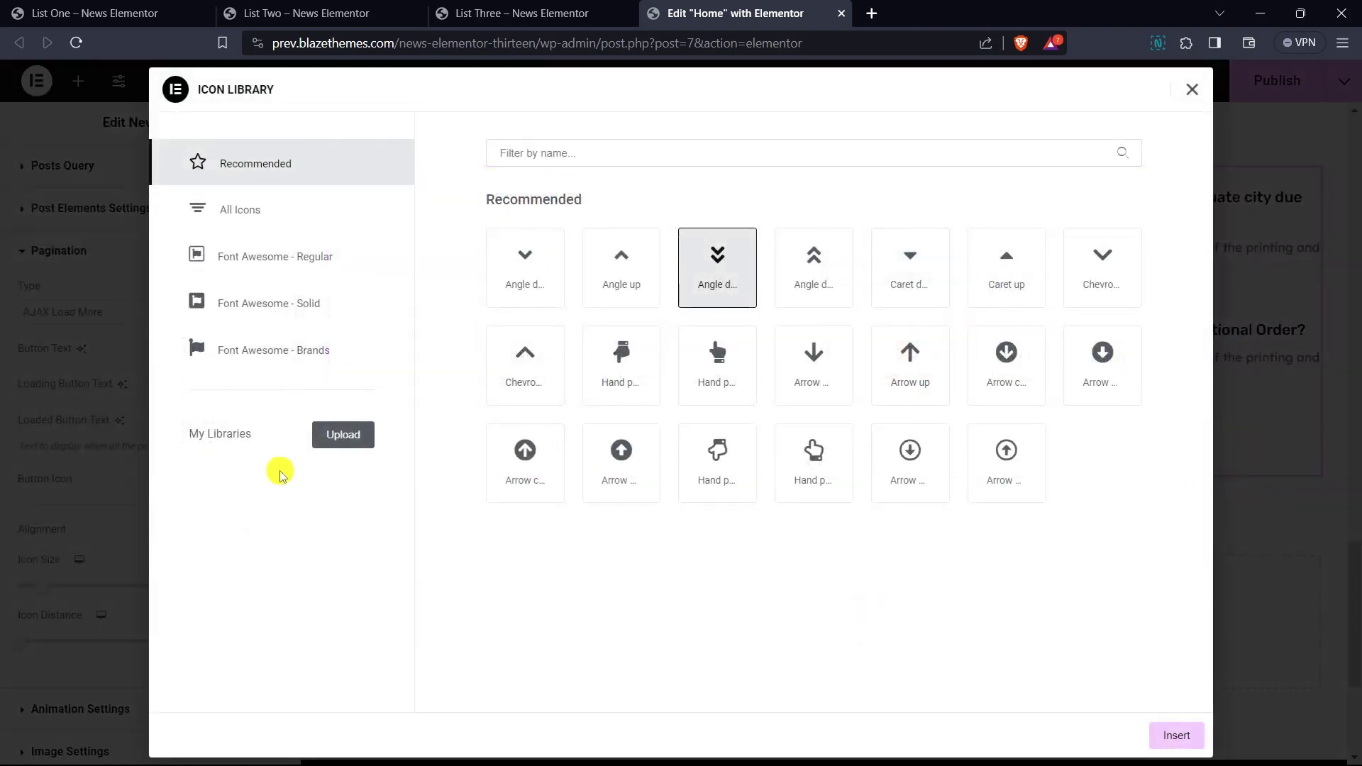
left_click(646, 364)
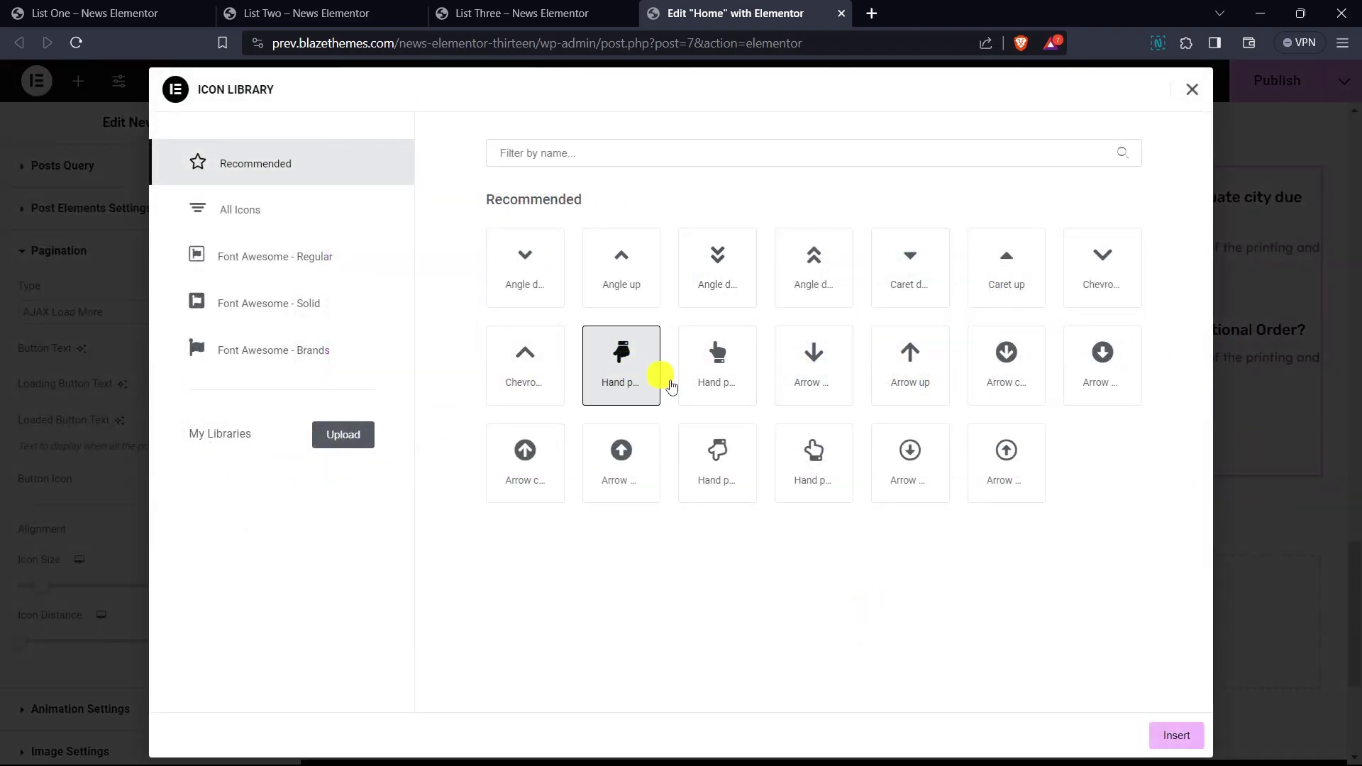
left_click(1172, 736)
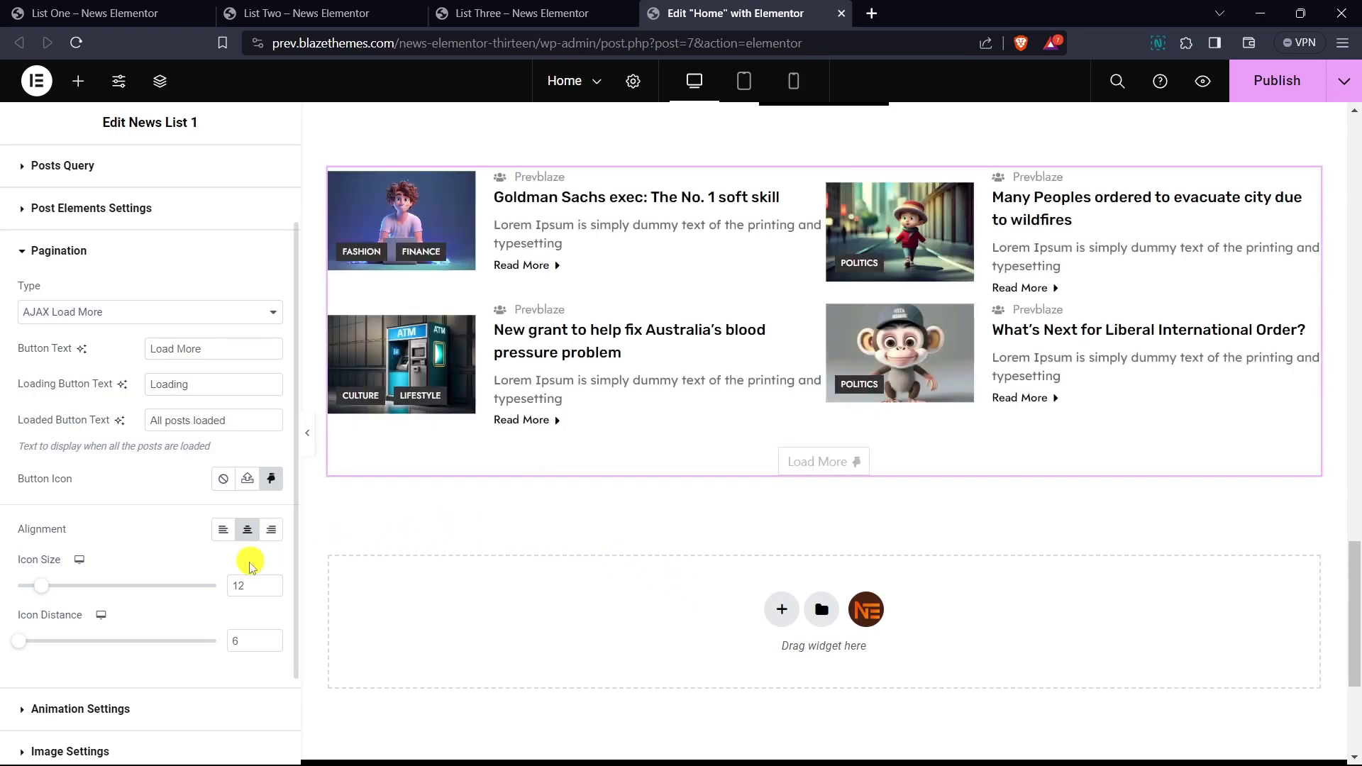
left_click(273, 594)
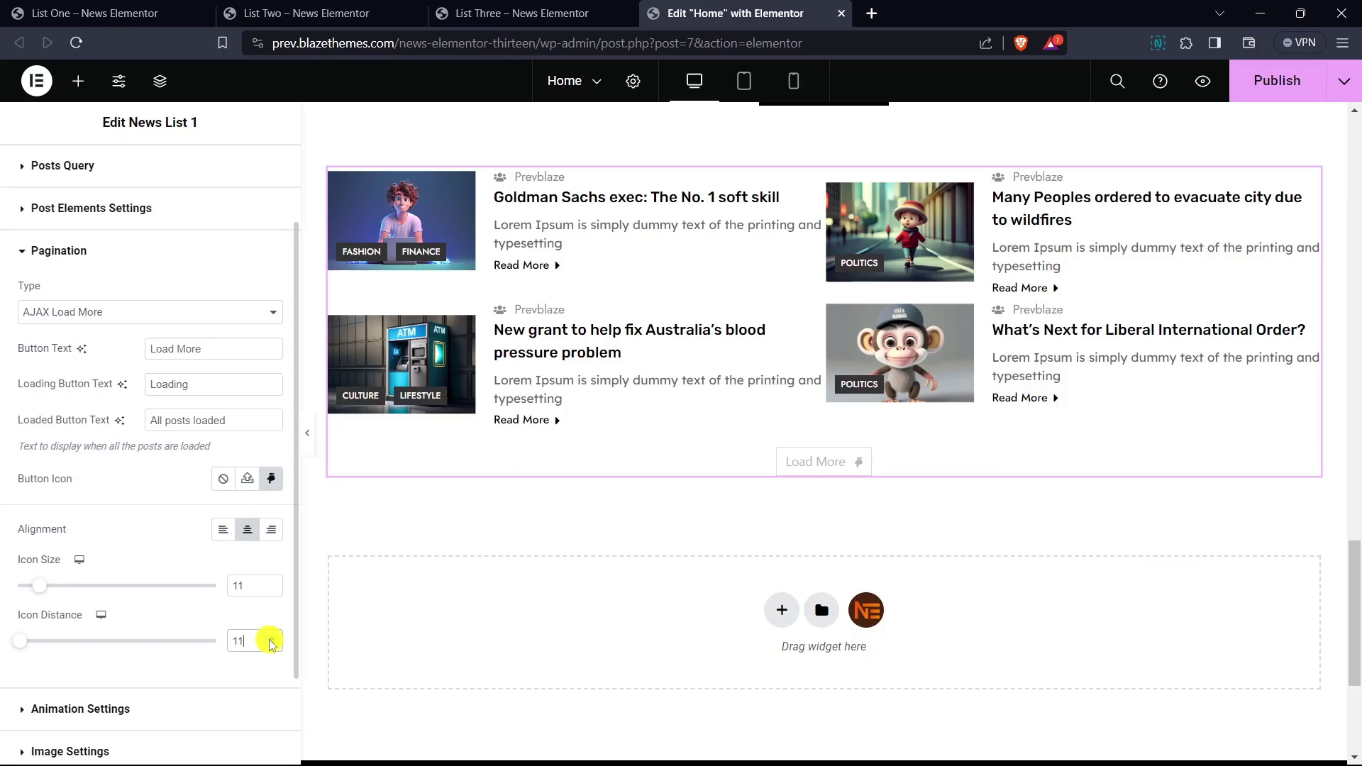
- Set the post title's custom animation to Effect 5 and the image hover animation to Grow
scroll(103, 340, "up", 3)
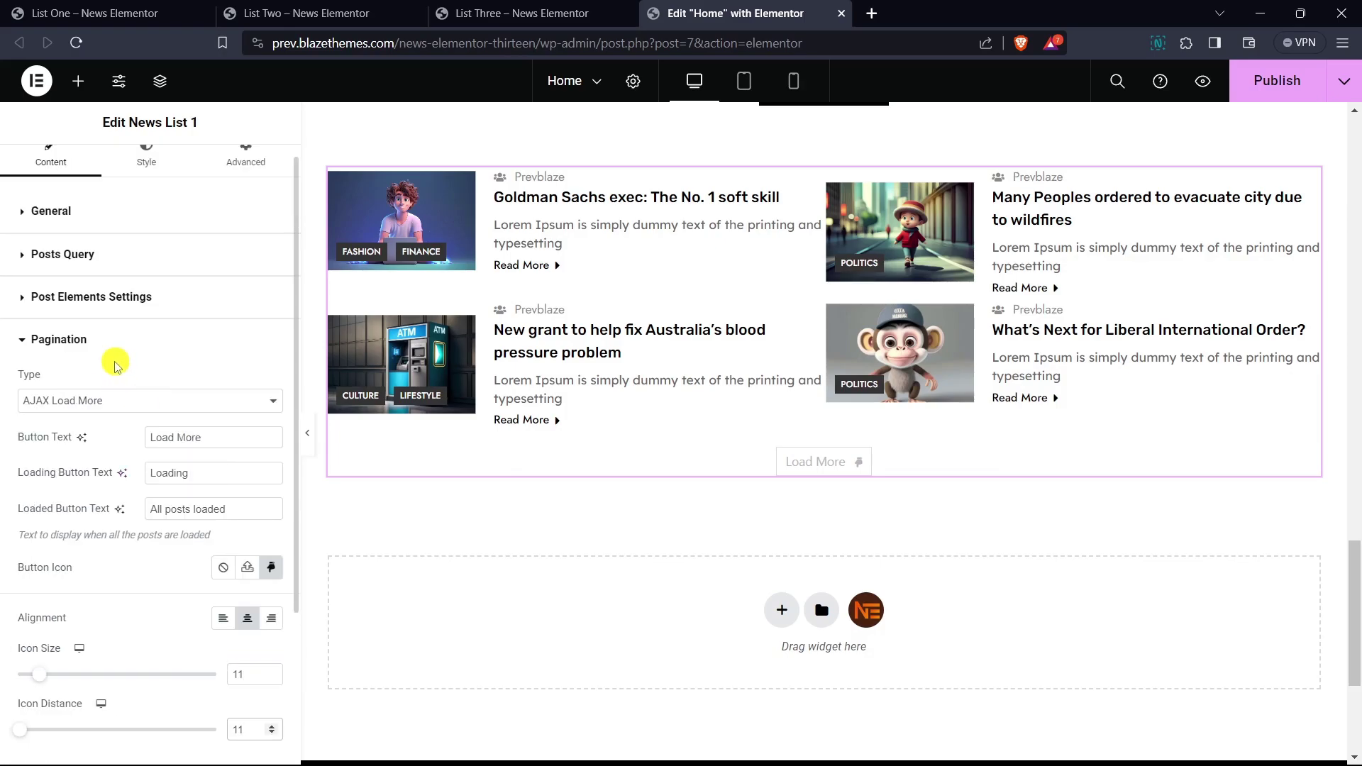
left_click(80, 355)
left_click(109, 400)
scroll(170, 391, "down", 1)
left_click(60, 496)
left_click(135, 415)
left_click(120, 490)
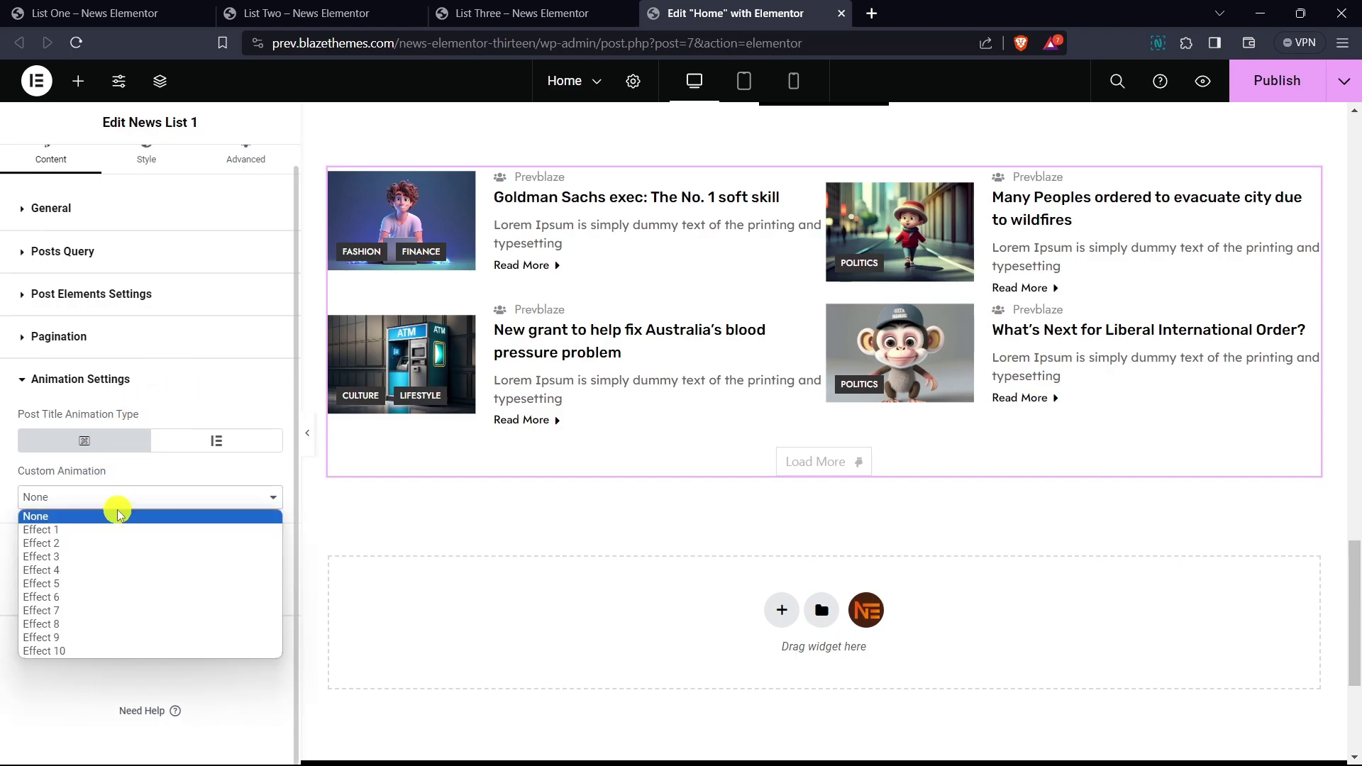
left_click(90, 570)
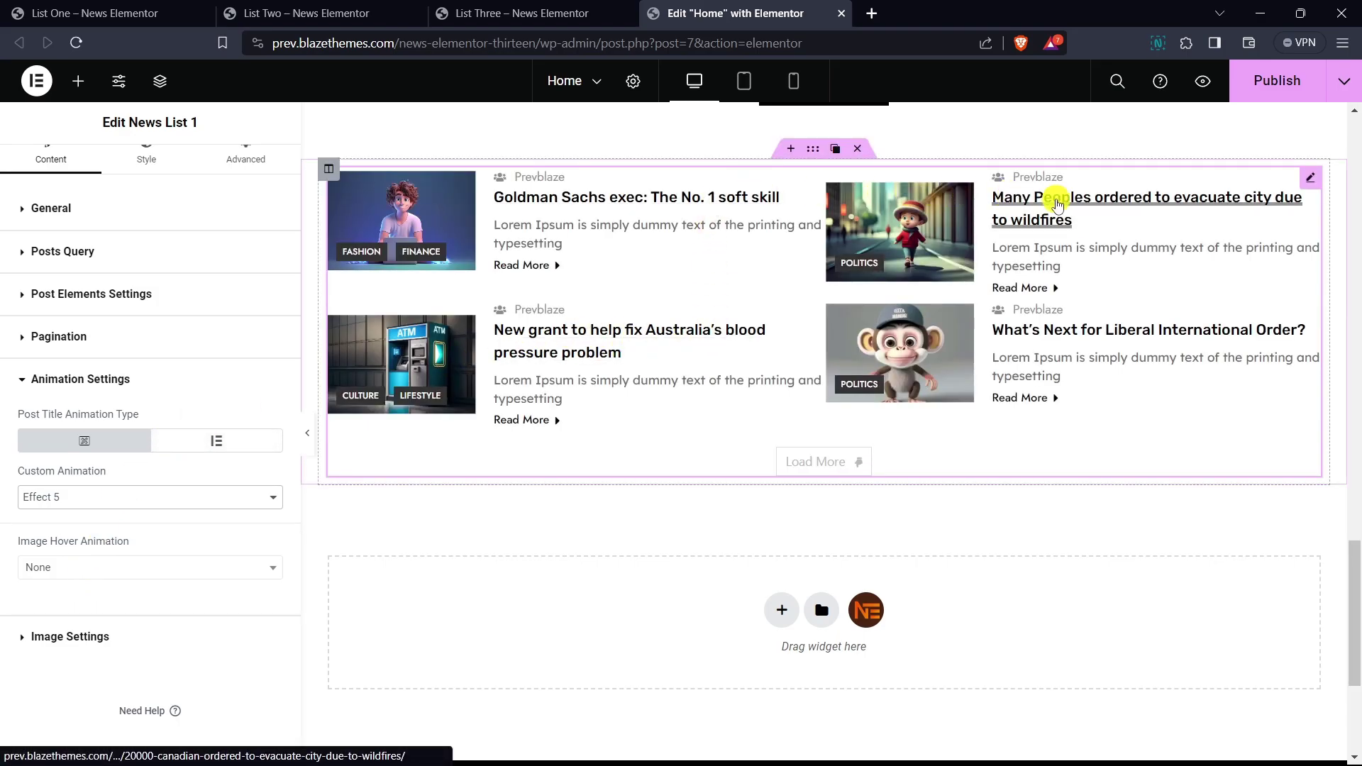
left_click(79, 567)
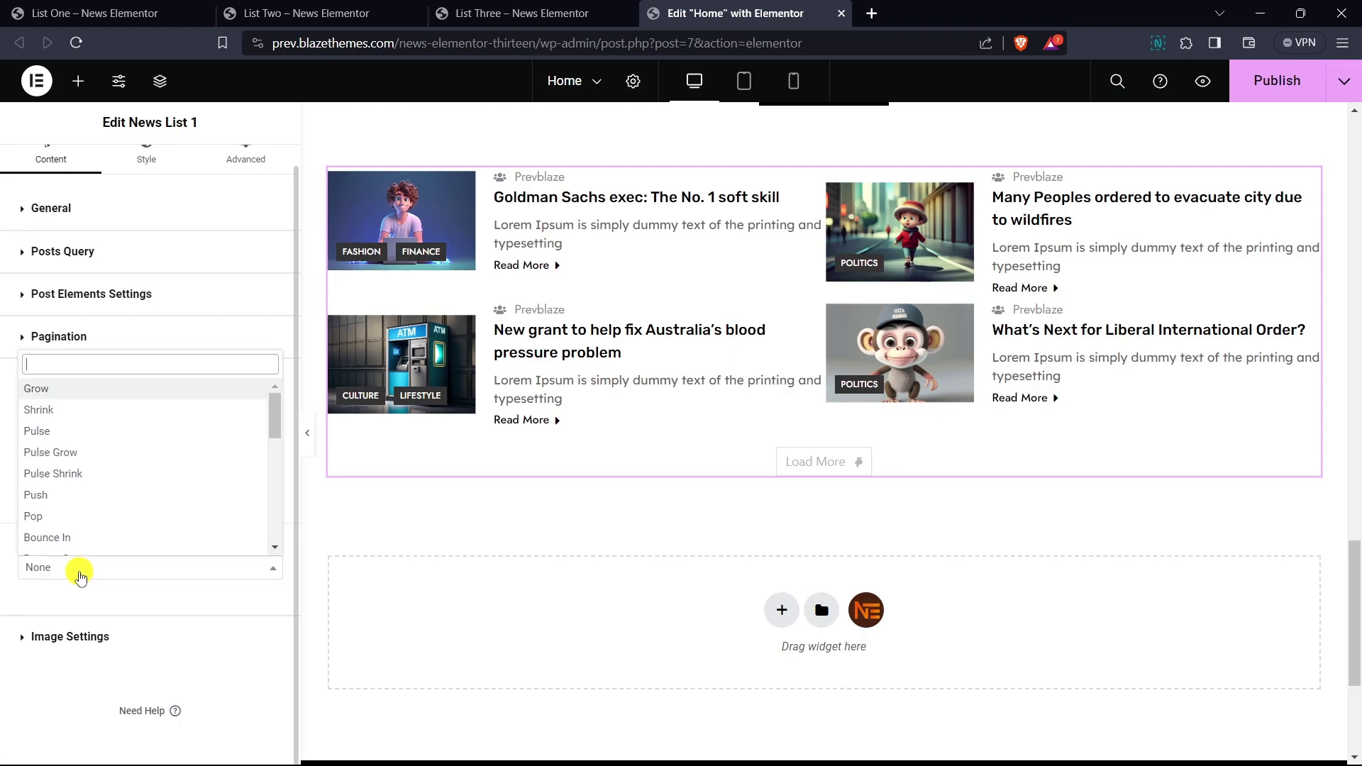
left_click(80, 397)
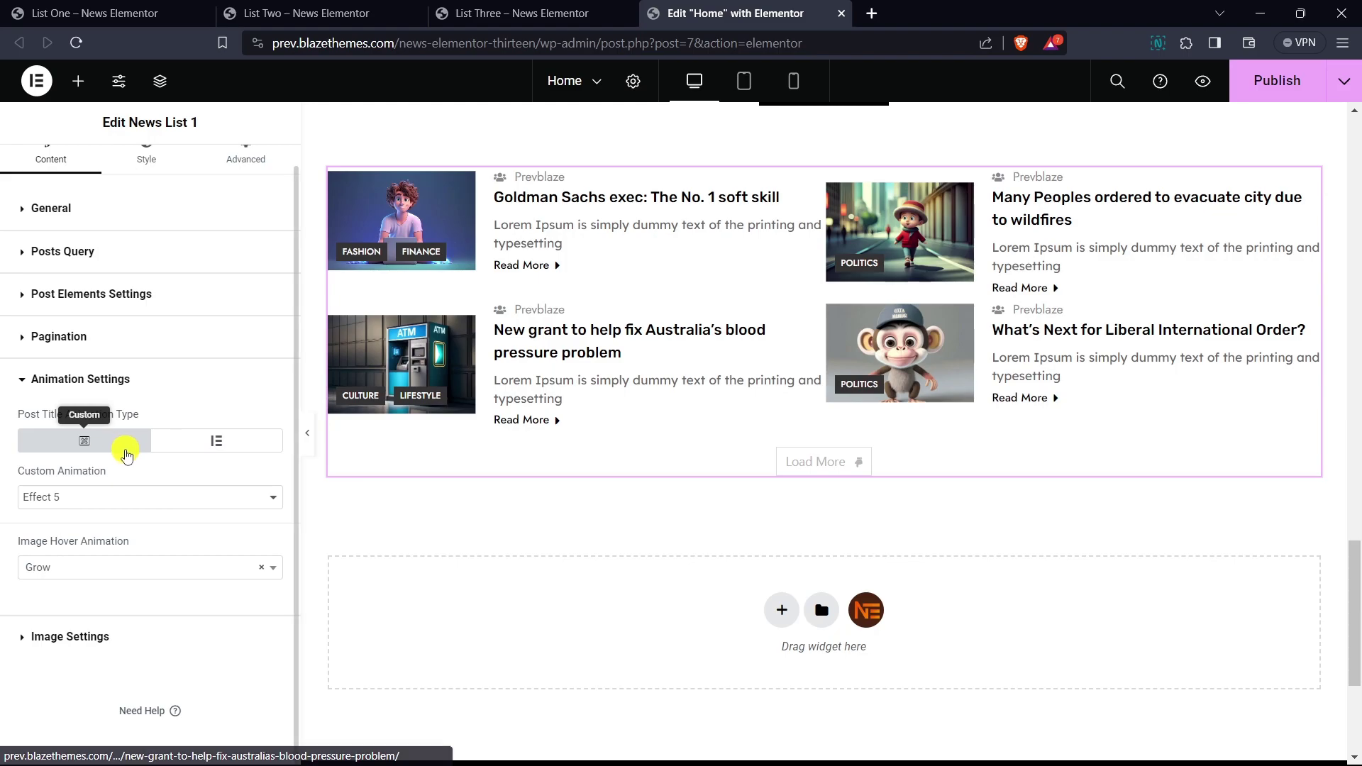
- Set the News List 1 image size to large and the image width to 45
left_click(108, 637)
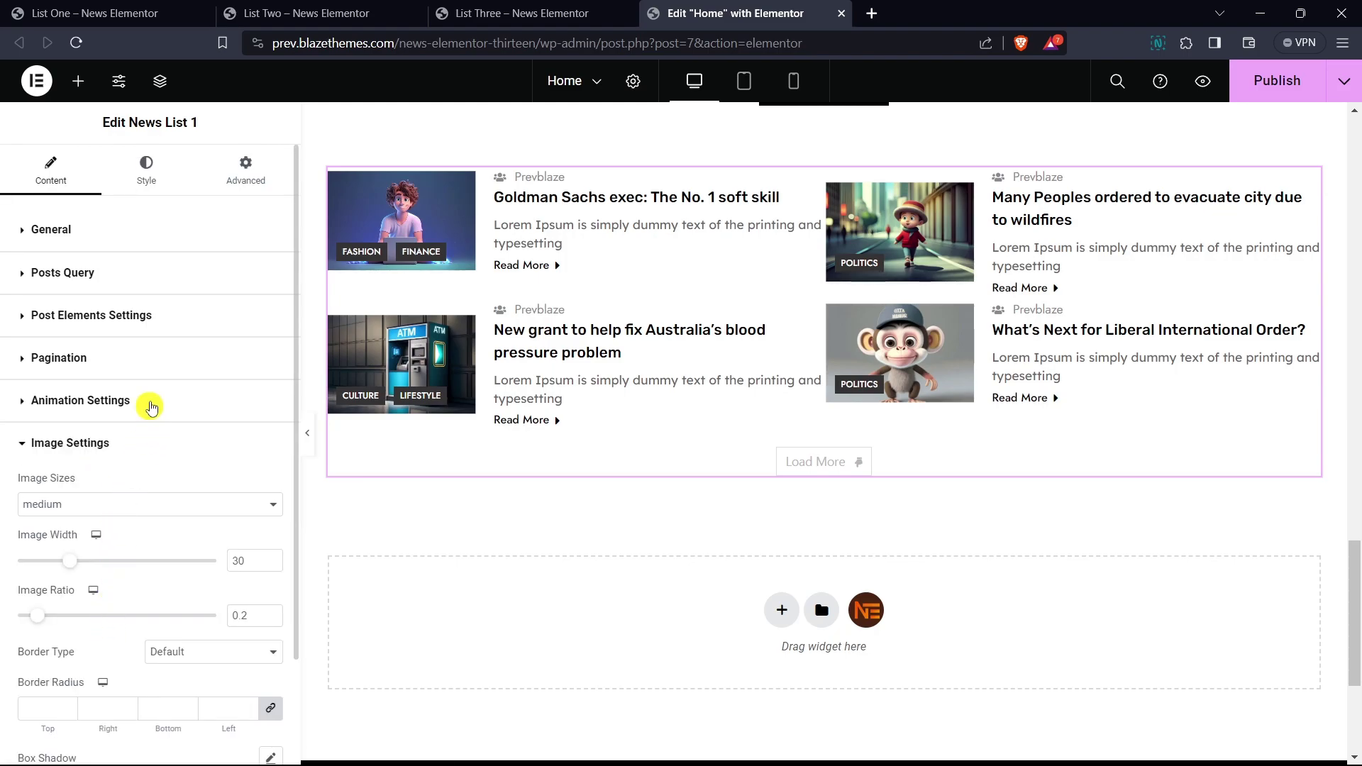
scroll(189, 356, "down", 2)
left_click(108, 387)
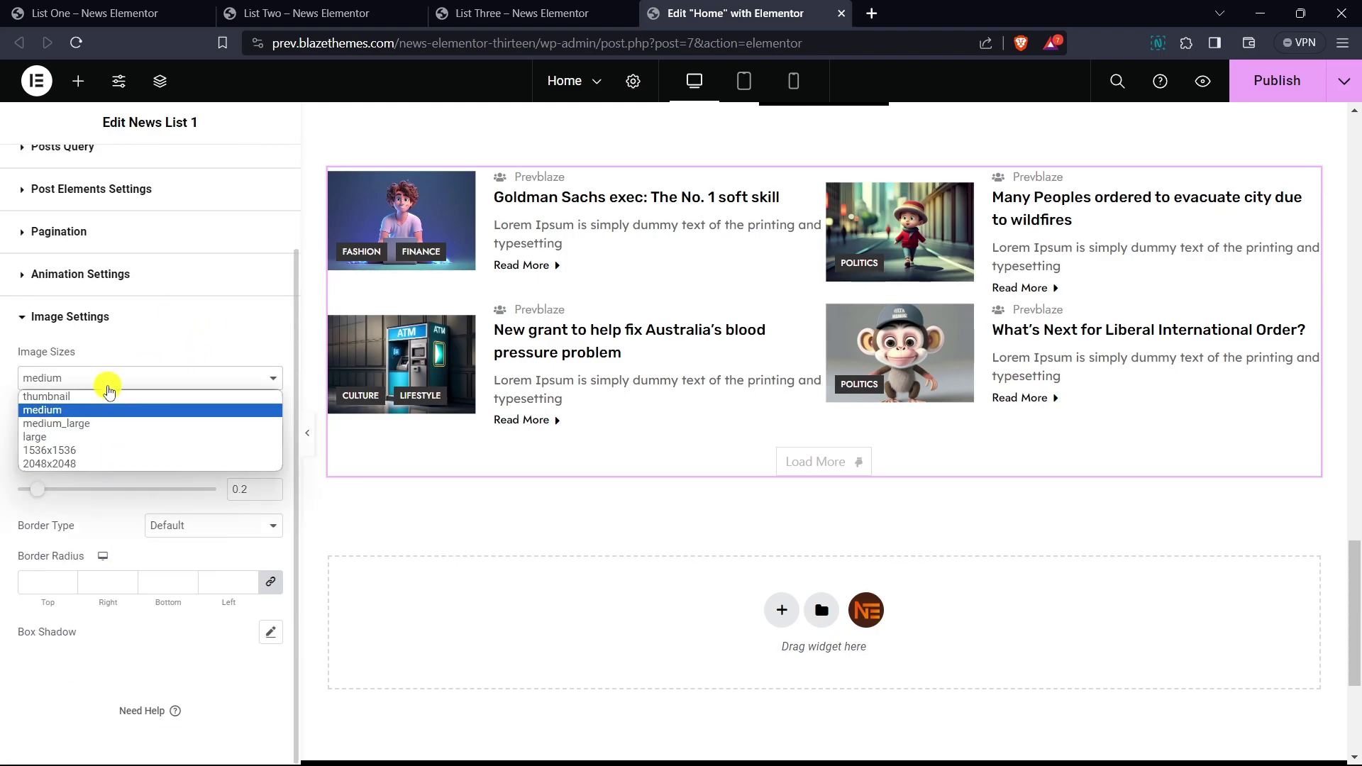
left_click(108, 437)
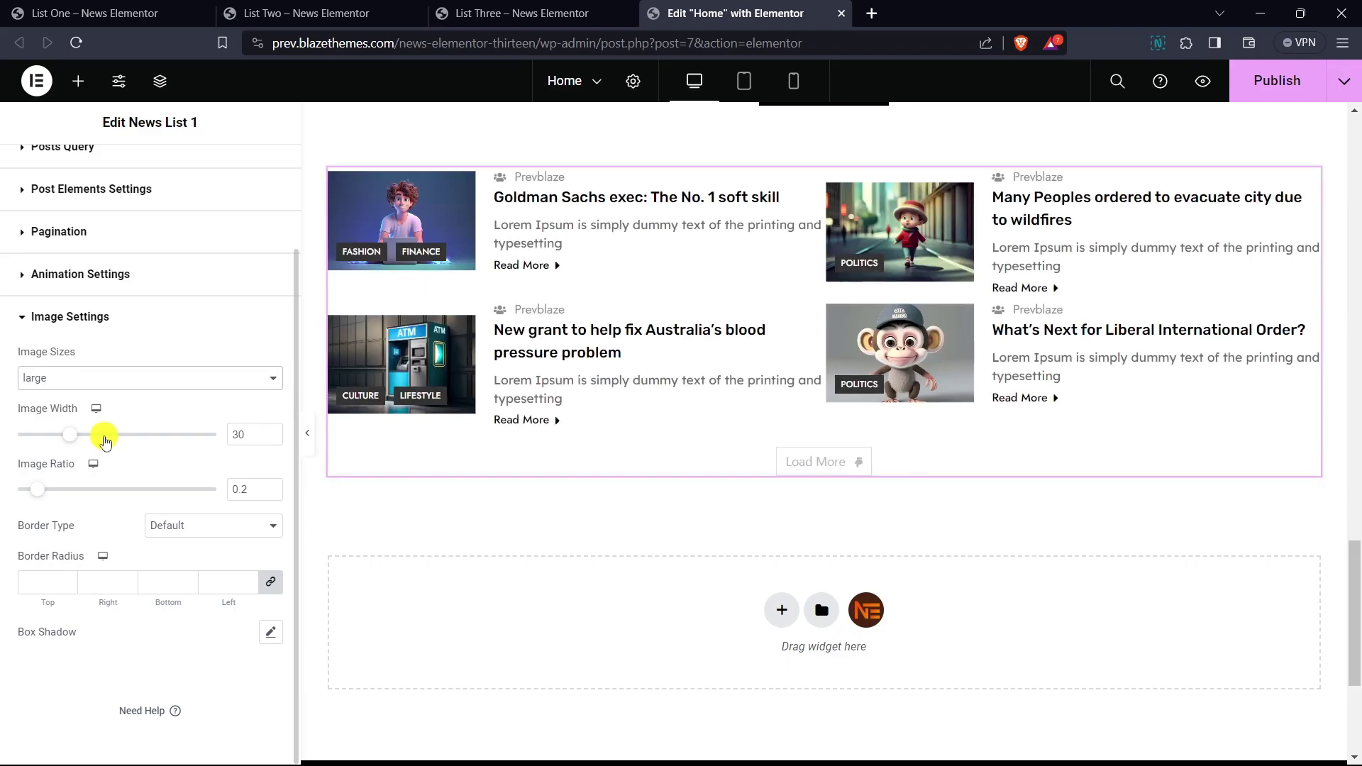
left_click_drag(69, 438, 96, 437)
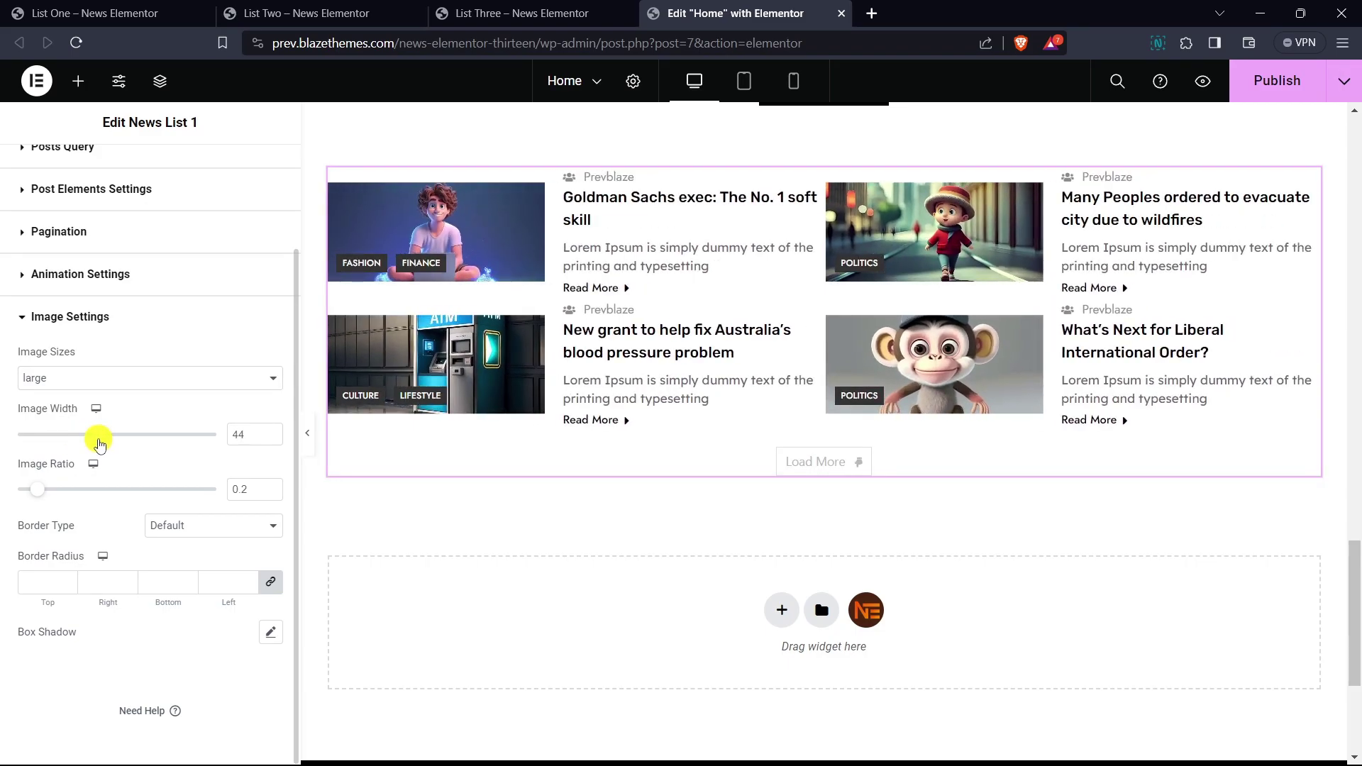
left_click(275, 431)
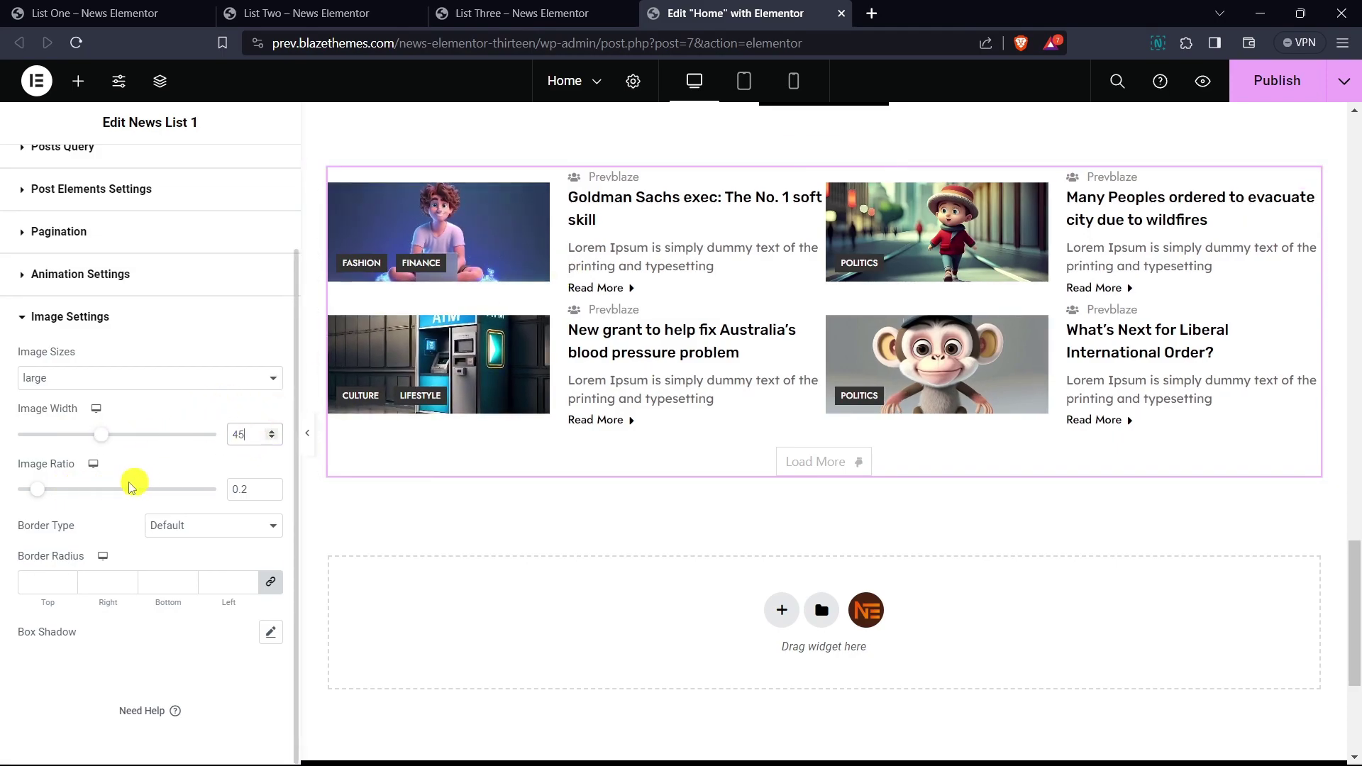
- Set the image ratio to 0.4 and the image border radius to 6 on all sides
left_click_drag(37, 493, 65, 498)
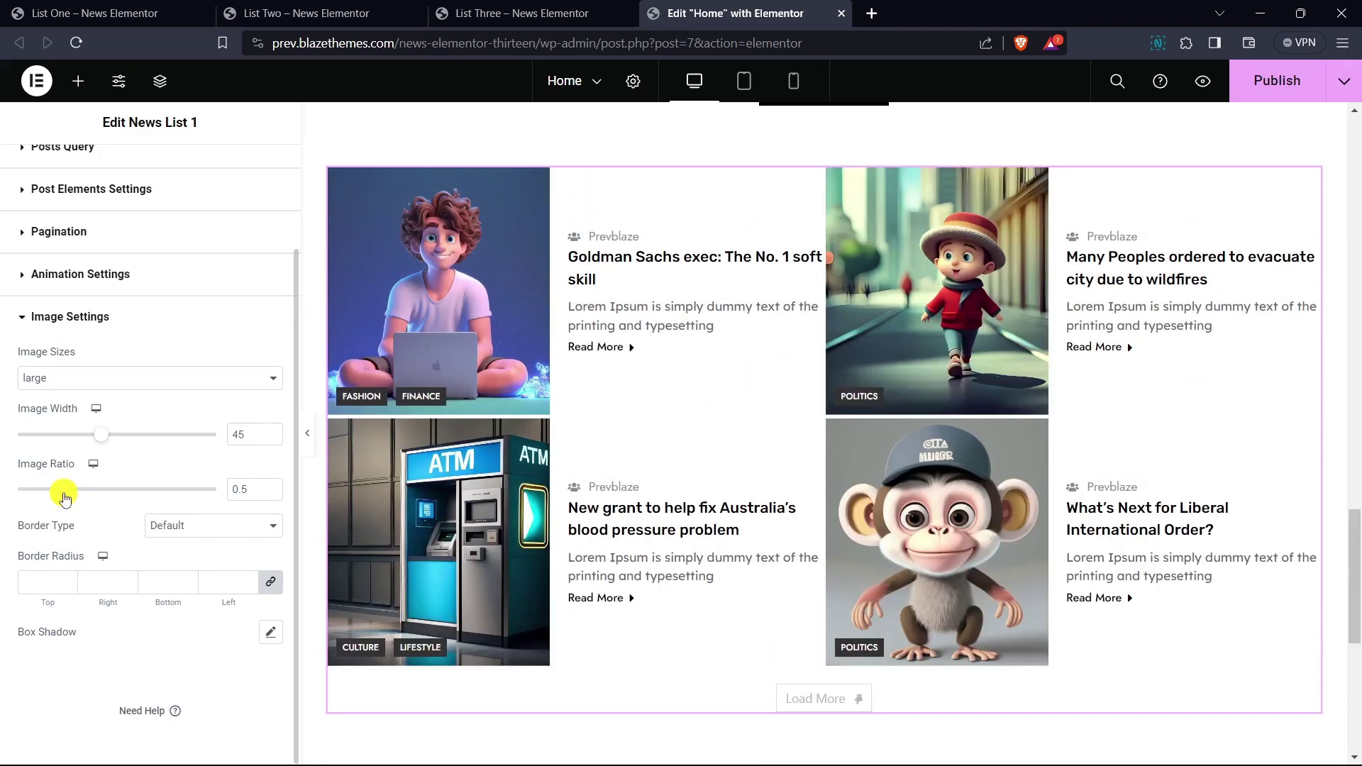
left_click(271, 494)
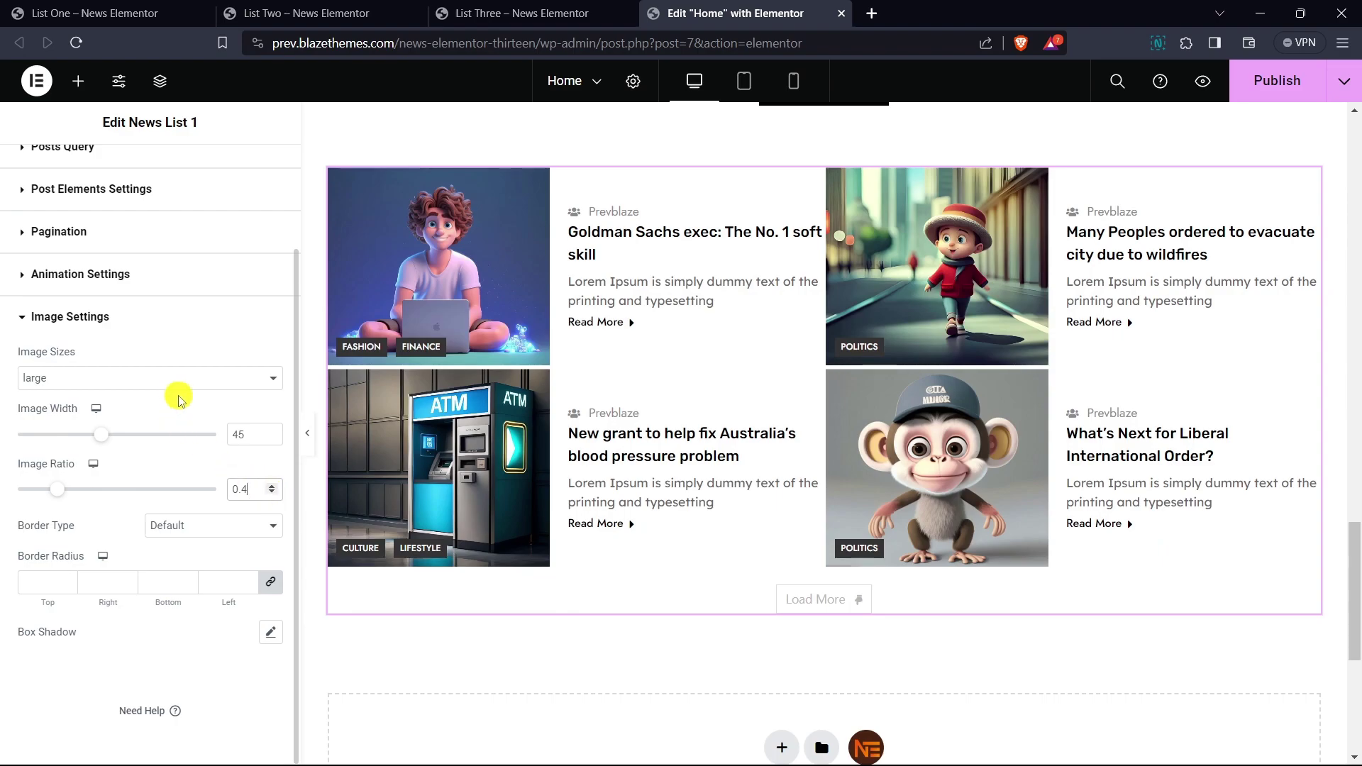
left_click_drag(29, 531, 105, 531)
left_click(110, 531)
left_click(186, 533)
left_click(208, 532)
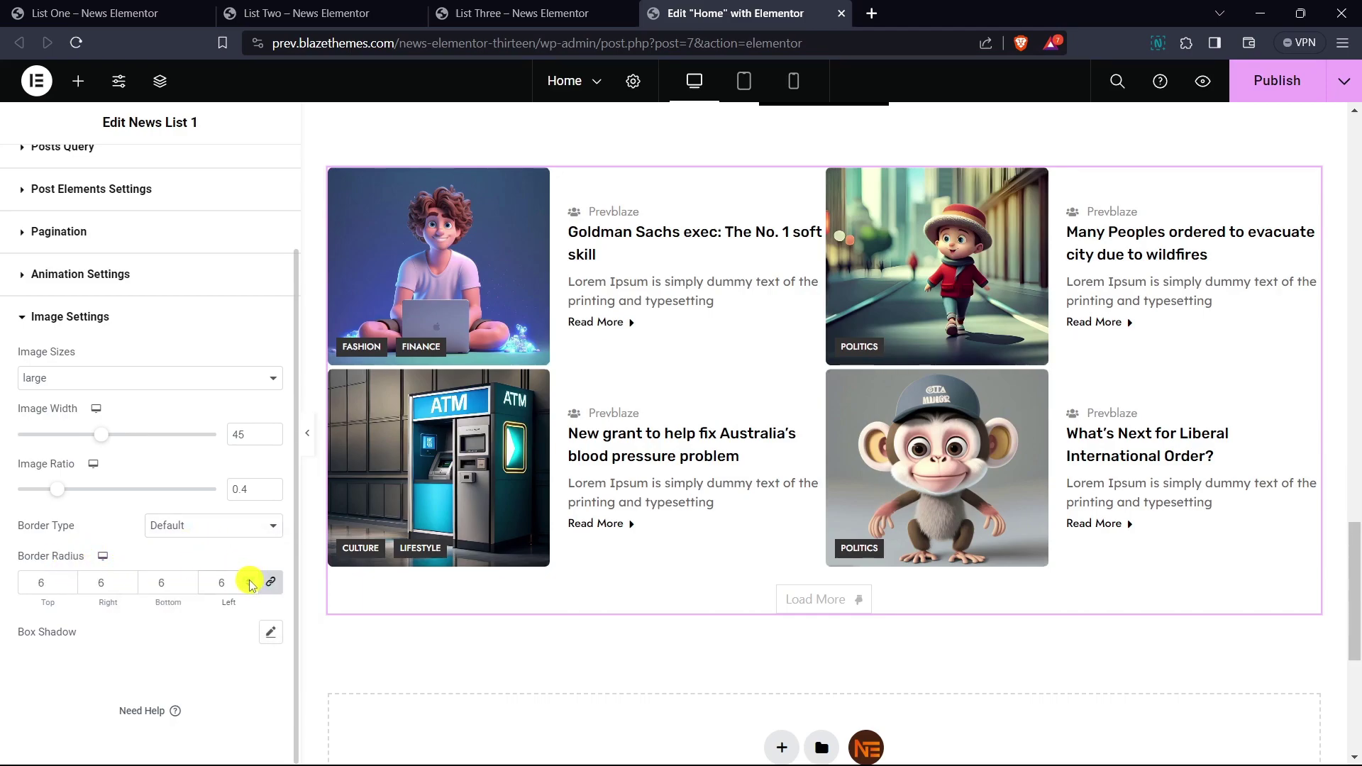
- Try a box shadow on the News List 1 images and clear it again
left_click(271, 633)
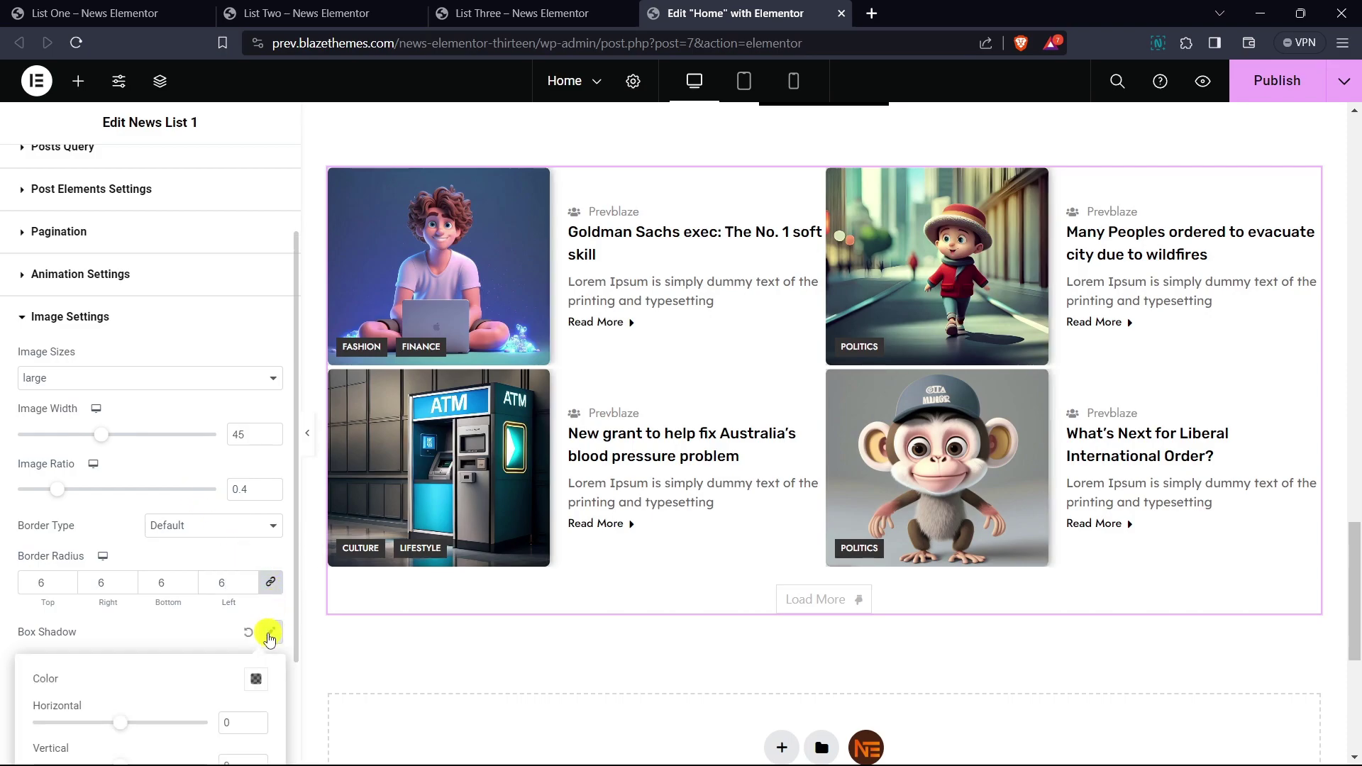
left_click(269, 635)
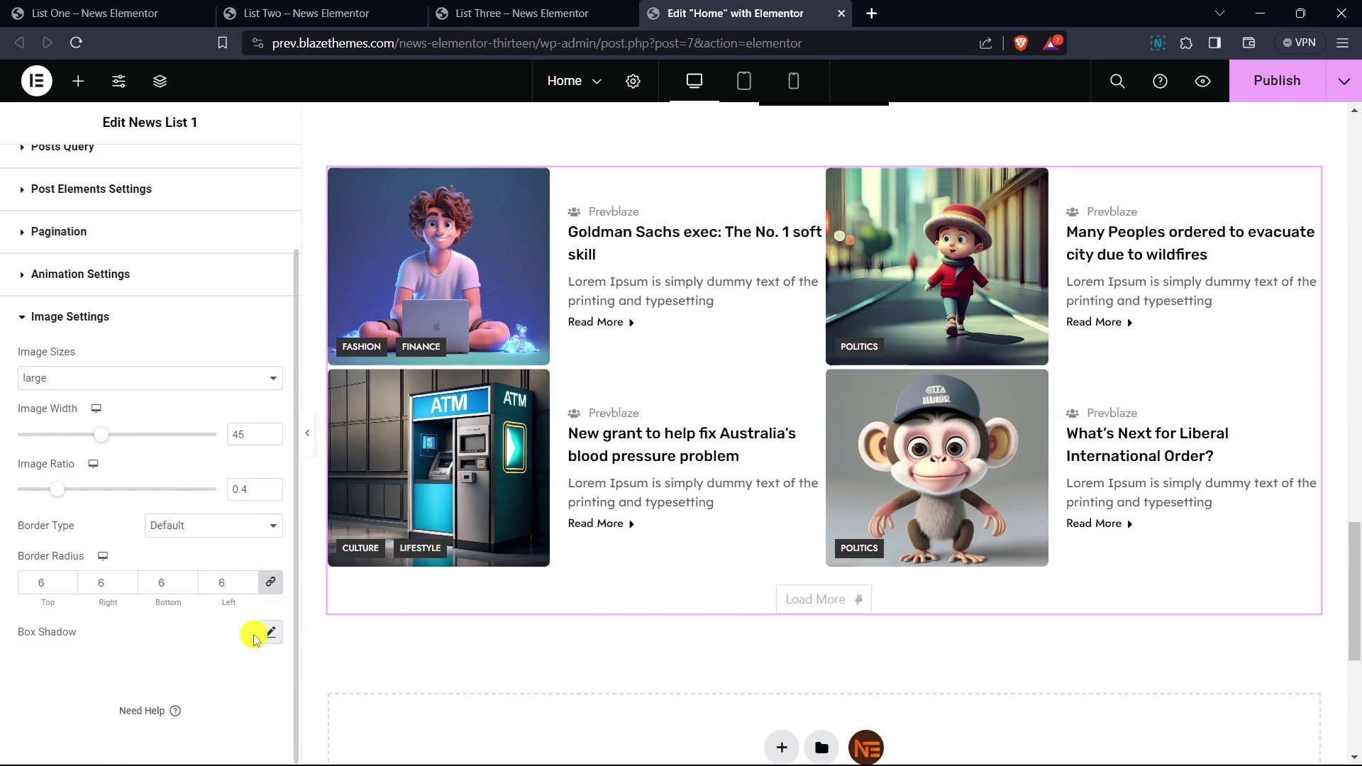
scroll(94, 425, "up", 2)
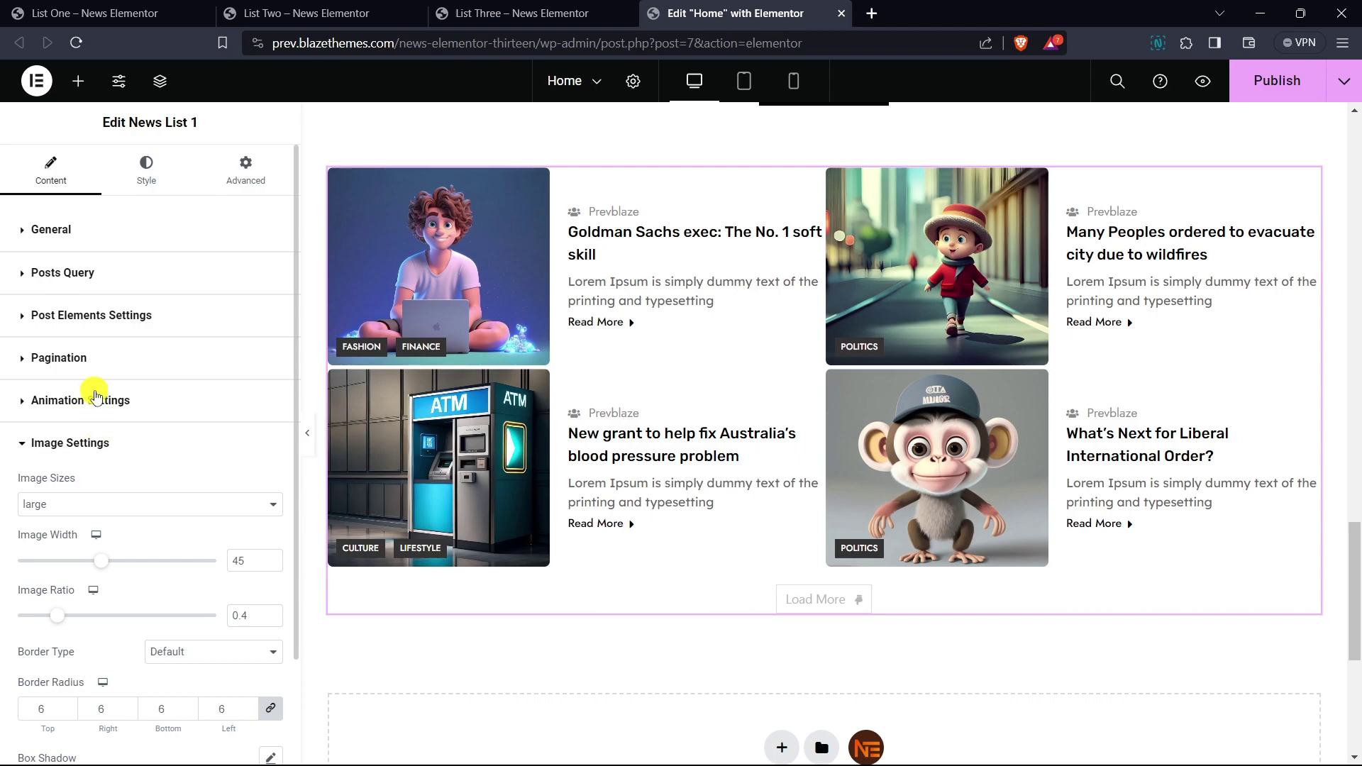
- Set both the column gap and the row gap of News List 1 to 25 in the general style settings
left_click(149, 171)
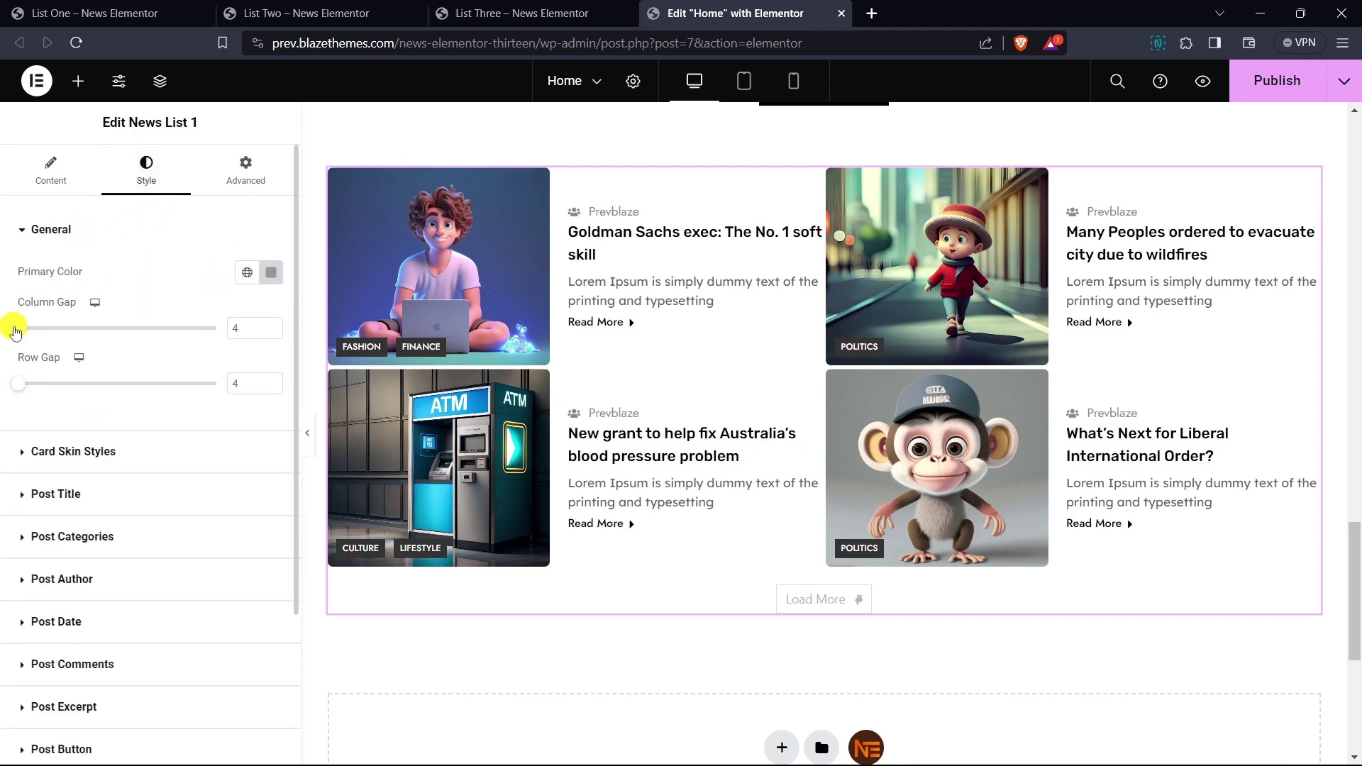
left_click_drag(22, 333, 25, 332)
left_click(272, 330)
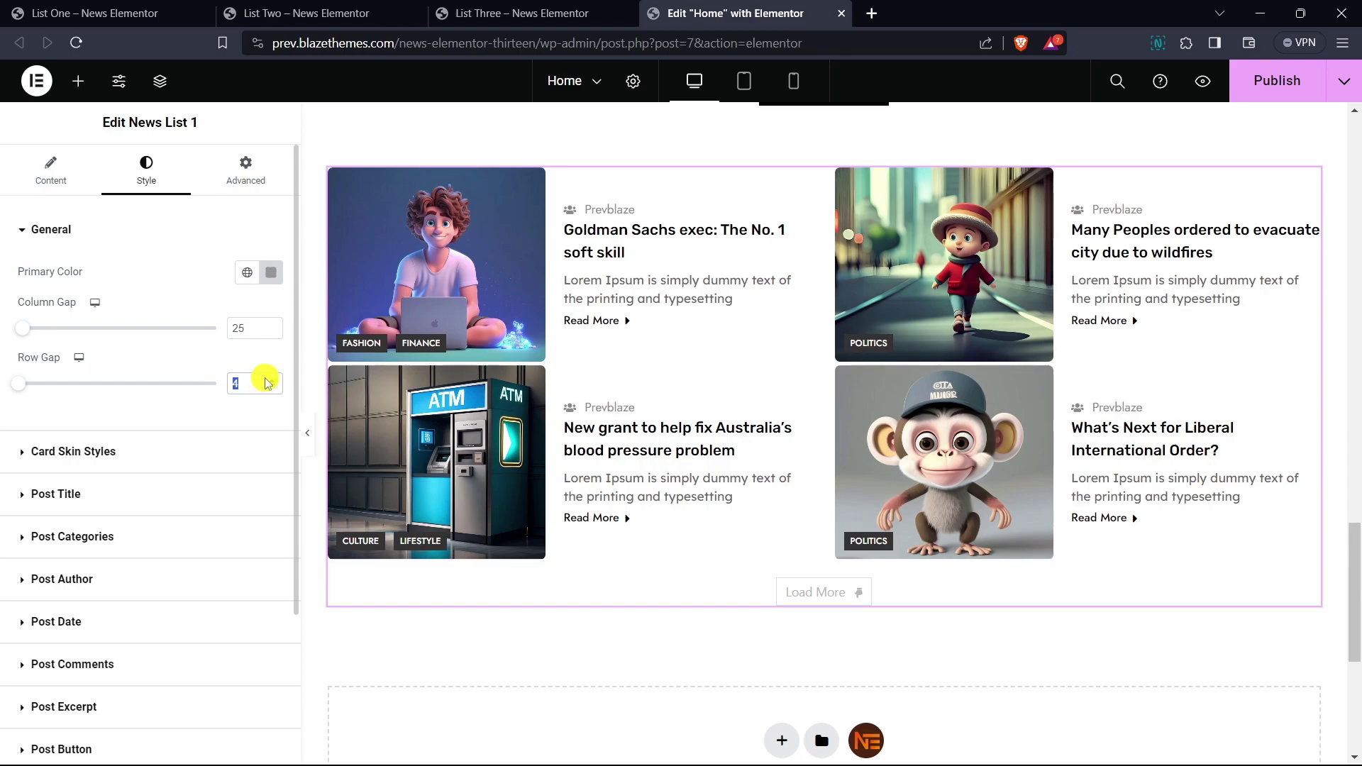
left_click_drag(271, 381, 276, 384)
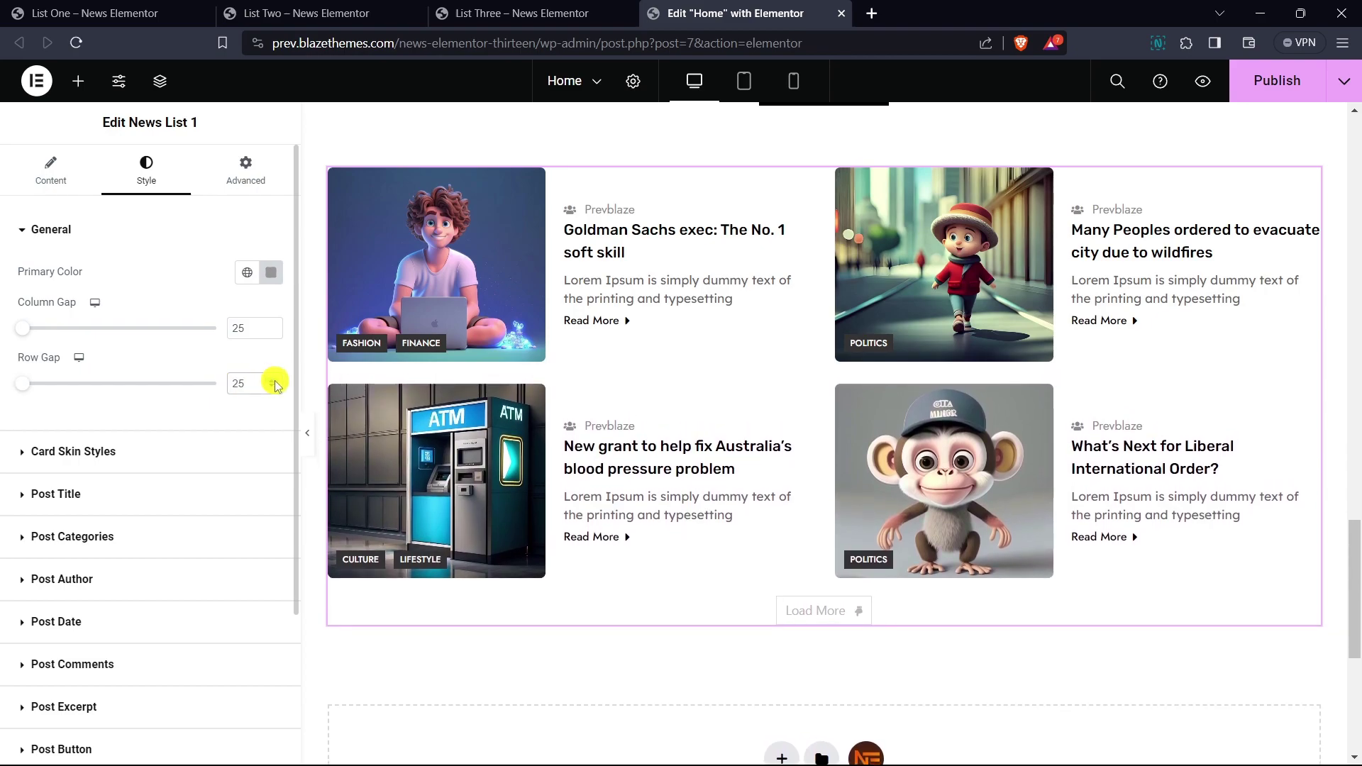
scroll(954, 444, "up", 3)
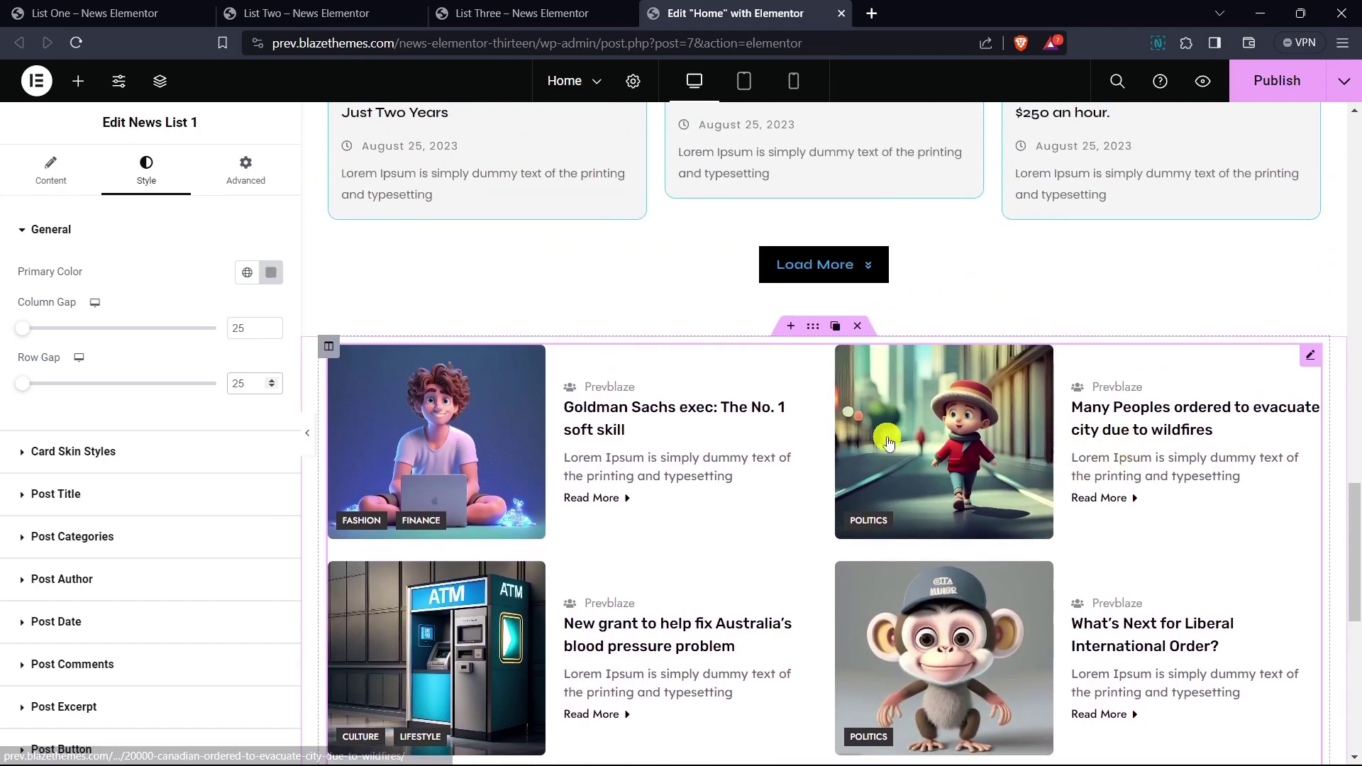
scroll(602, 405, "down", 1)
scroll(497, 411, "down", 1)
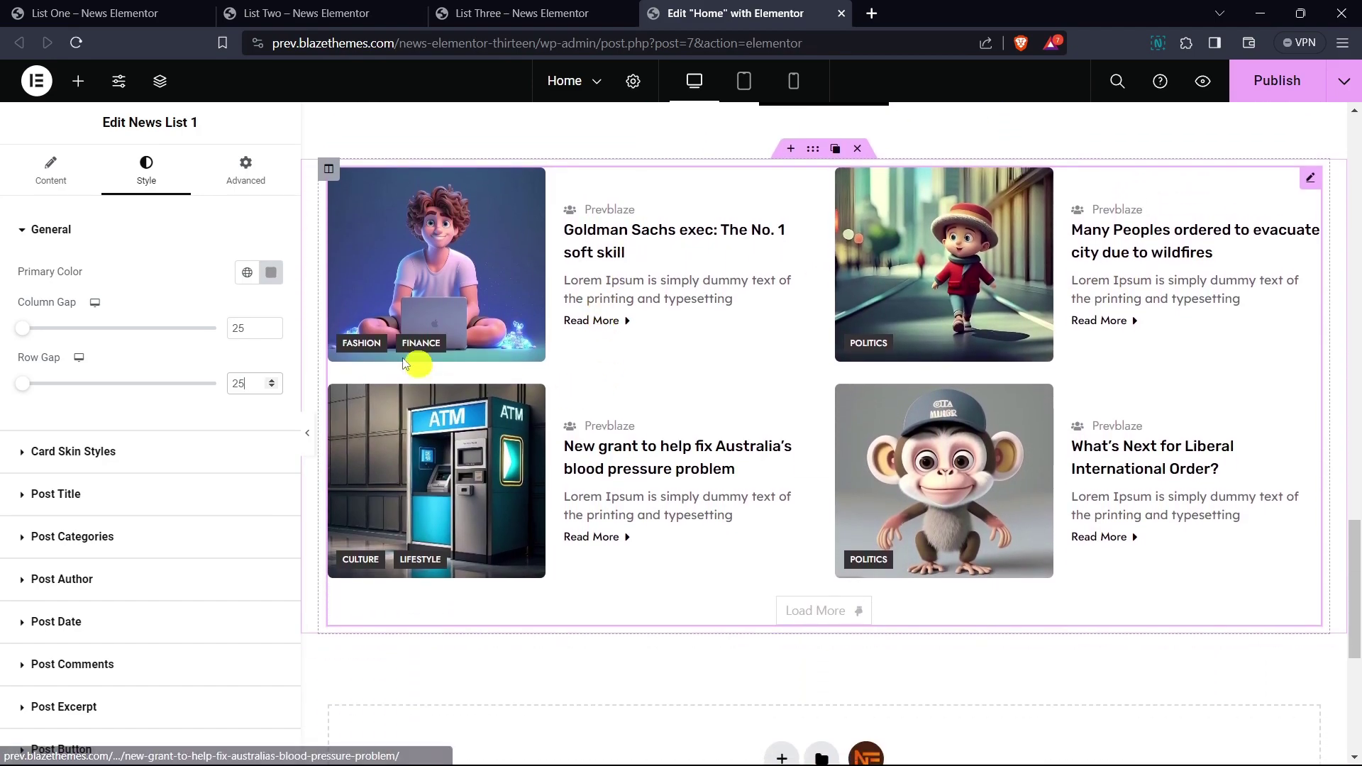
- Change the News List 1 skin to Card in the general content settings
left_click(75, 234)
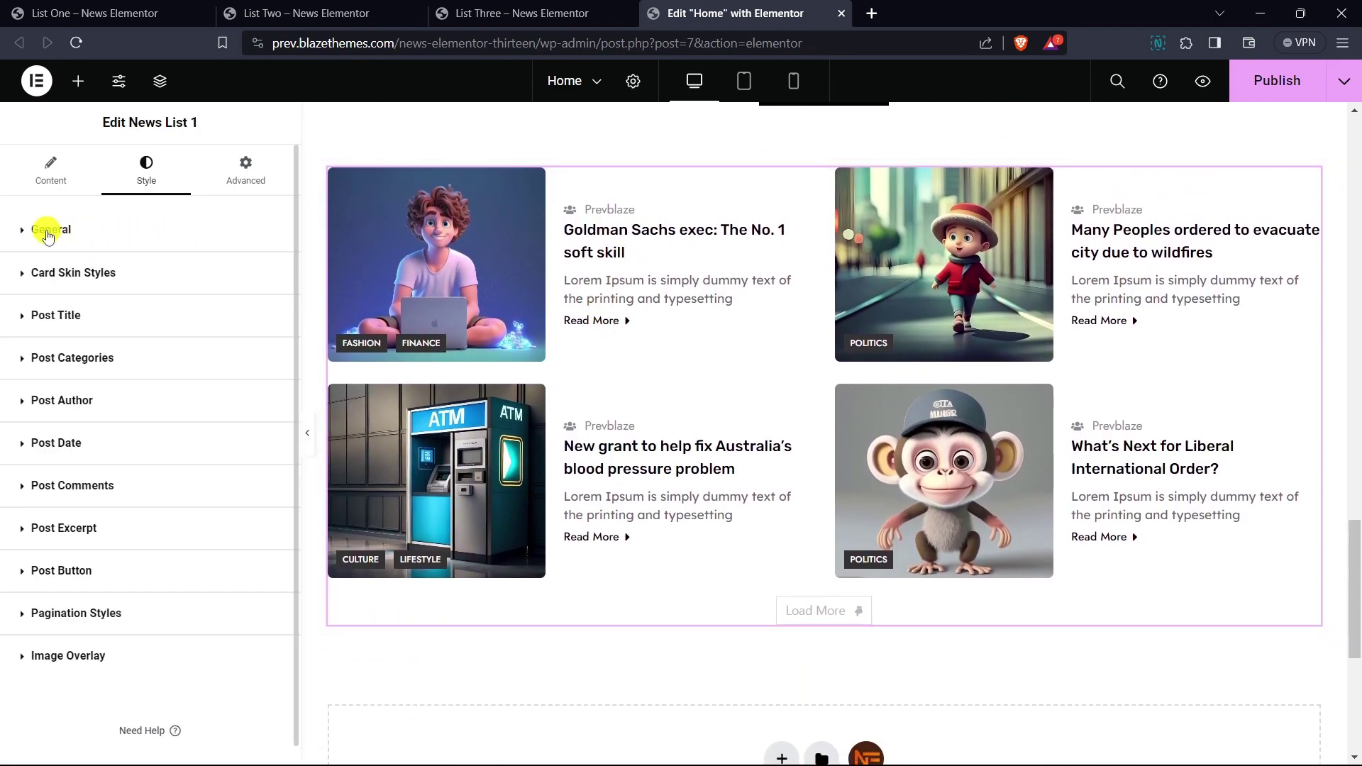
left_click(84, 281)
left_click(46, 180)
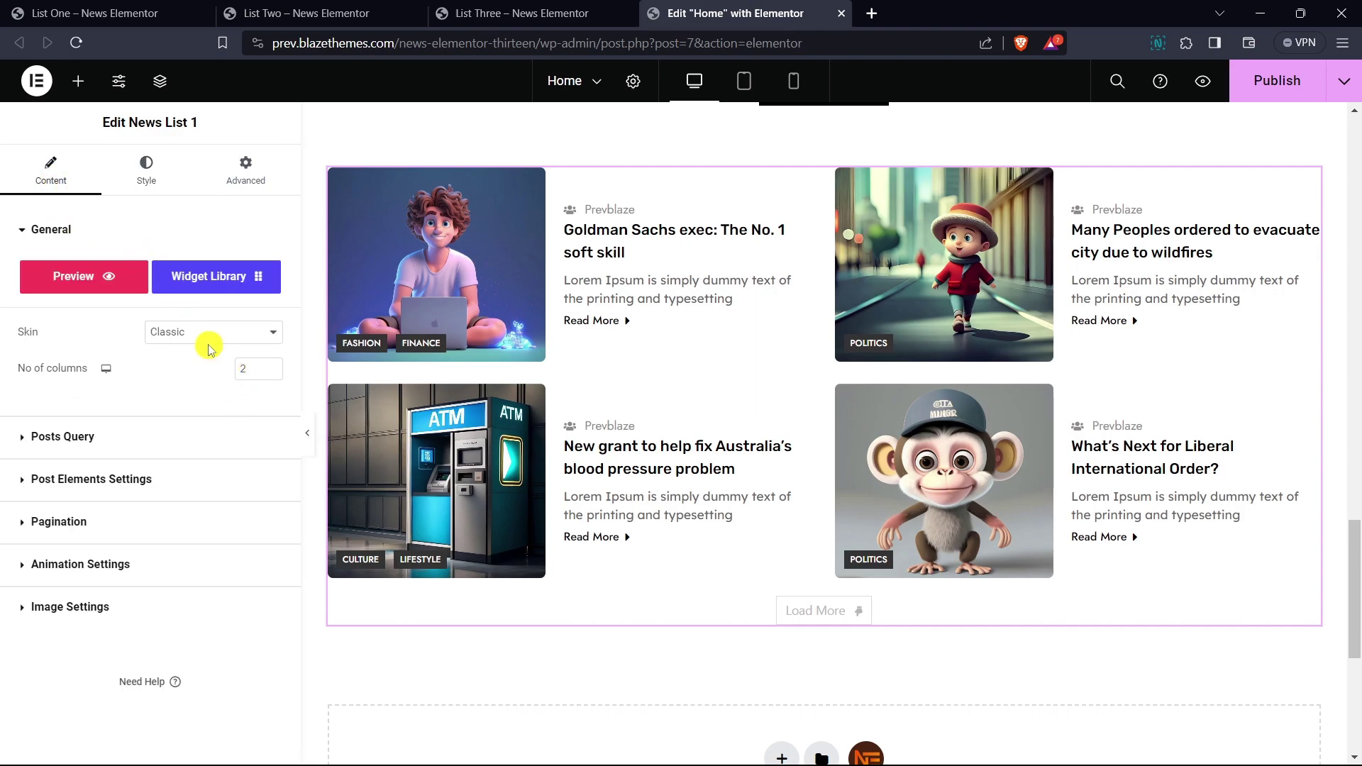
left_click(186, 336)
left_click(198, 364)
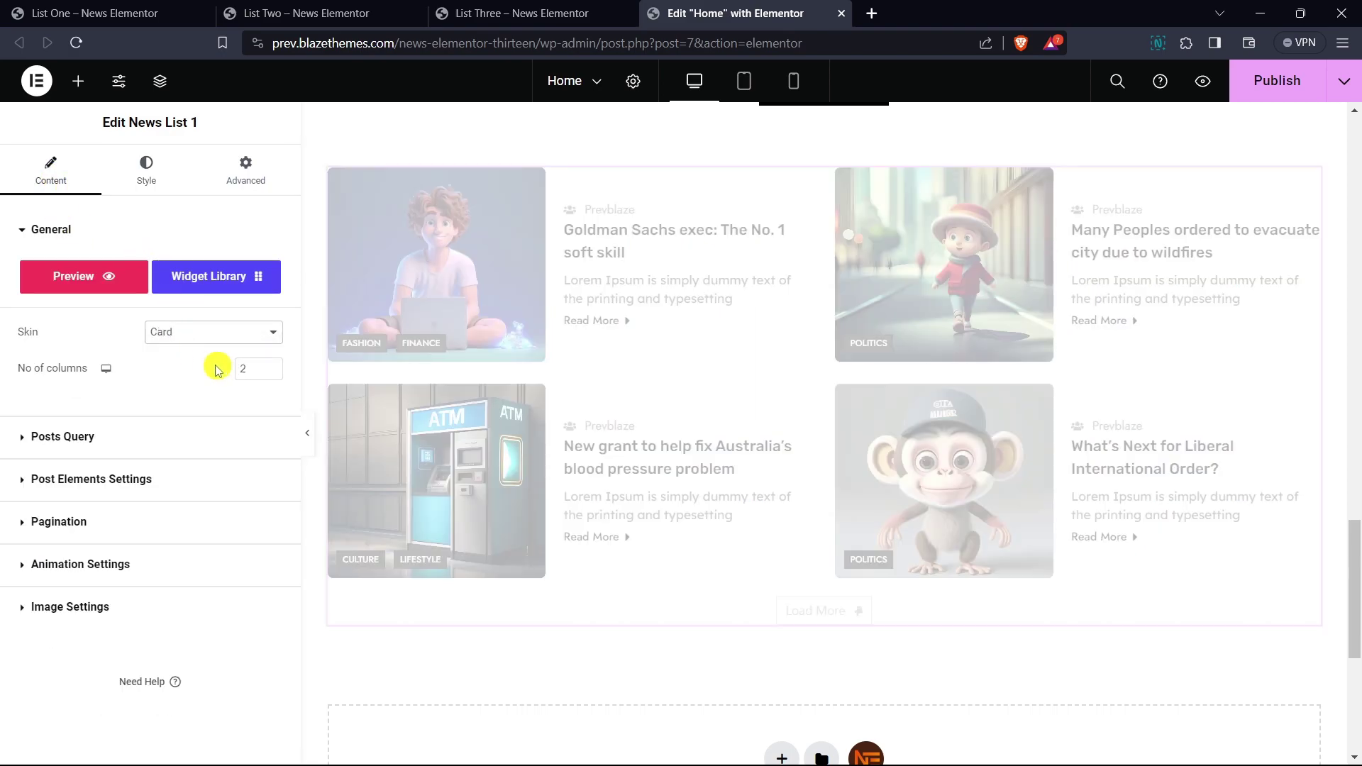
- Open the card skin style settings of News List 1
left_click(147, 186)
left_click(114, 240)
left_click(88, 277)
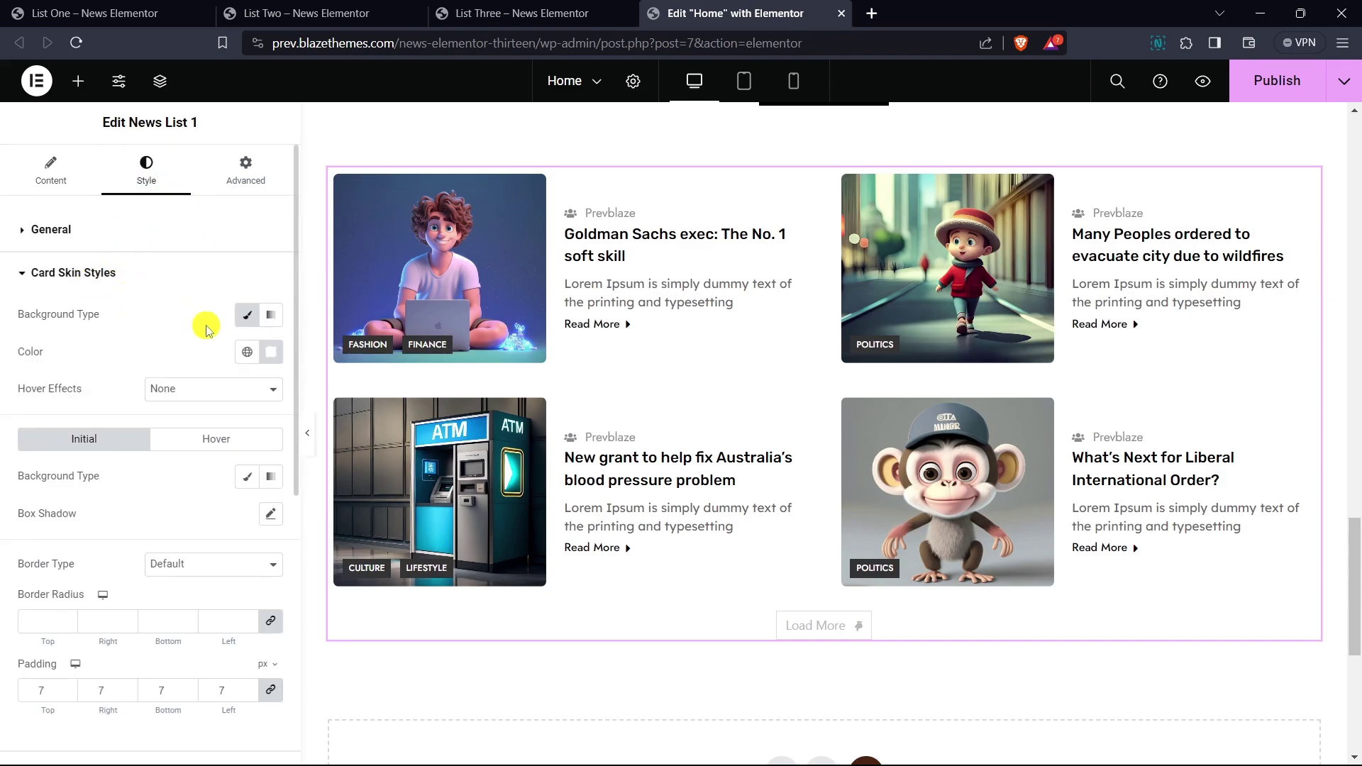
scroll(195, 339, "down", 1)
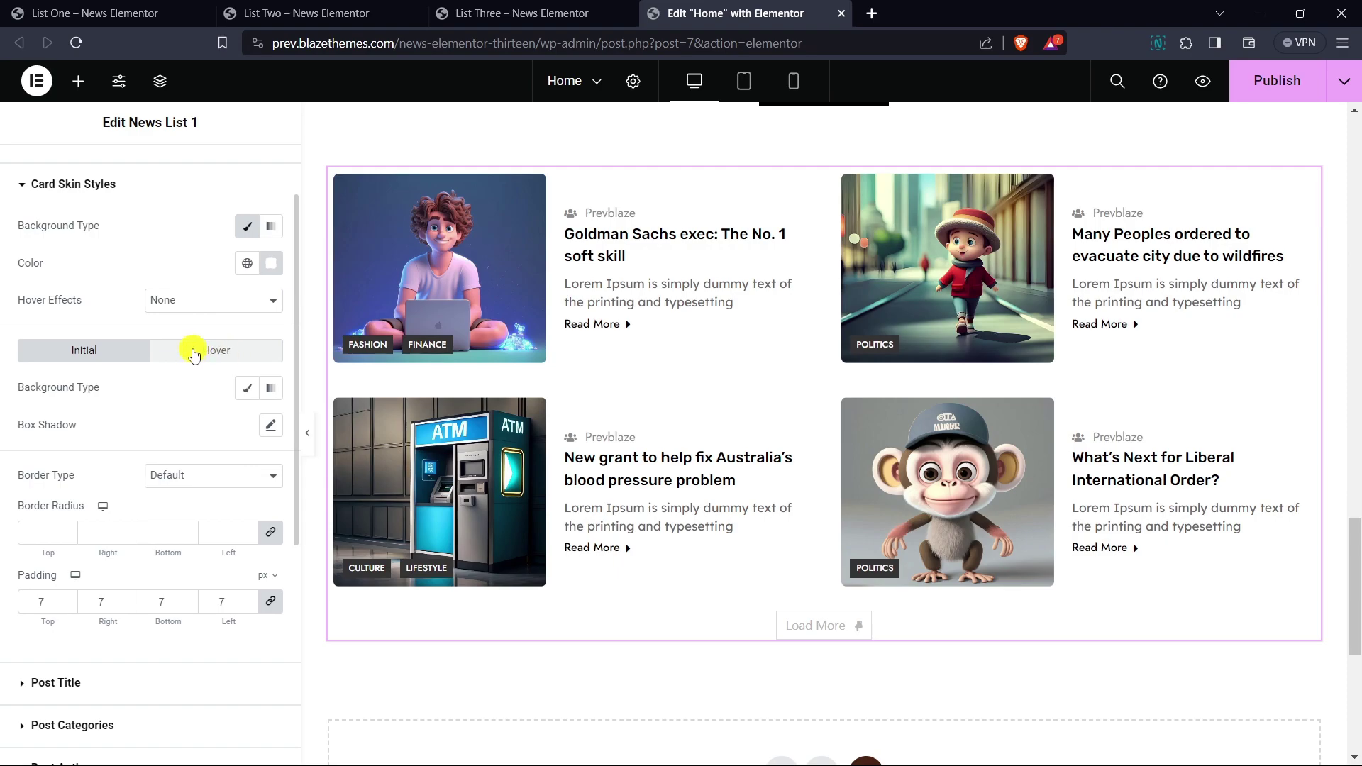
- Try a solid light grey initial background on the News List 1 cards
left_click(247, 388)
left_click(271, 427)
left_click(170, 508)
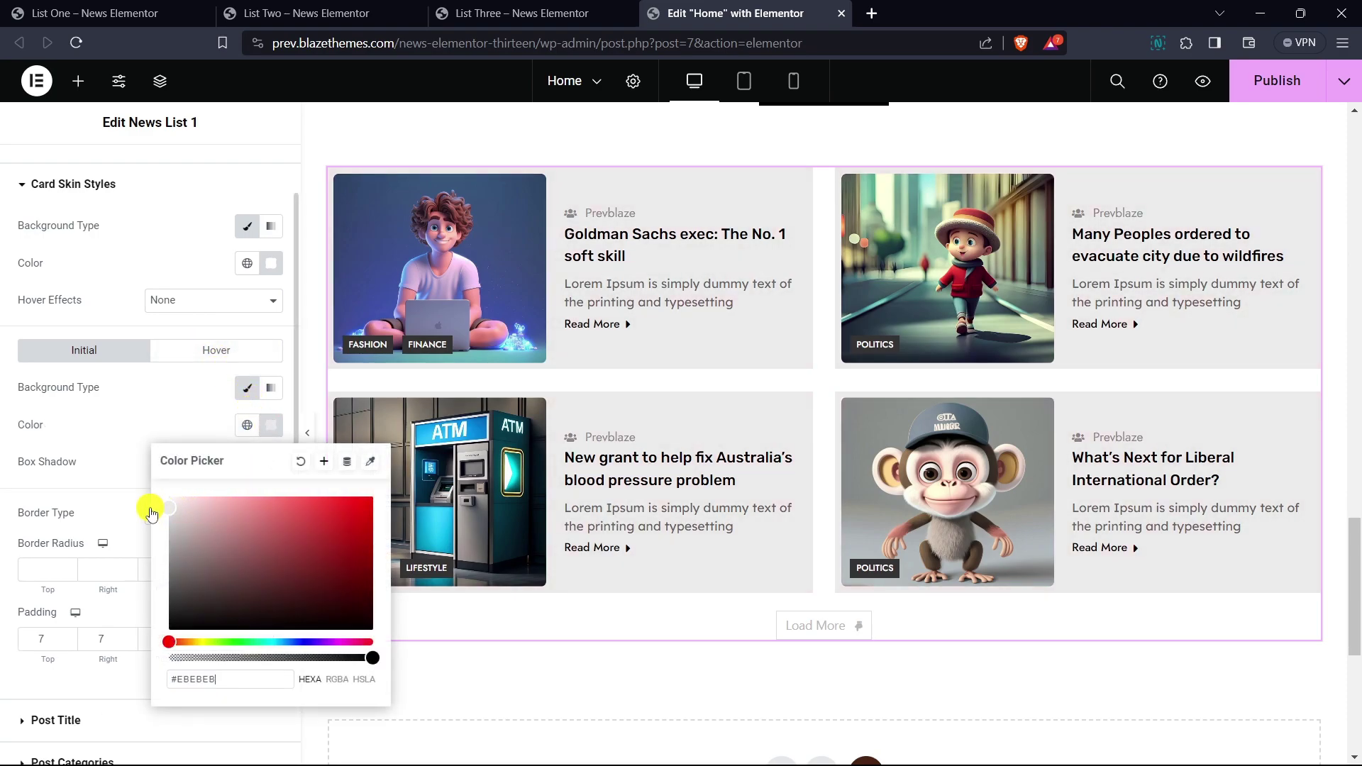
left_click(179, 413)
- Switch the cards' initial background to a linear gradient with near-white #FDFDFD as first color and an angle of 220 degrees
left_click(266, 392)
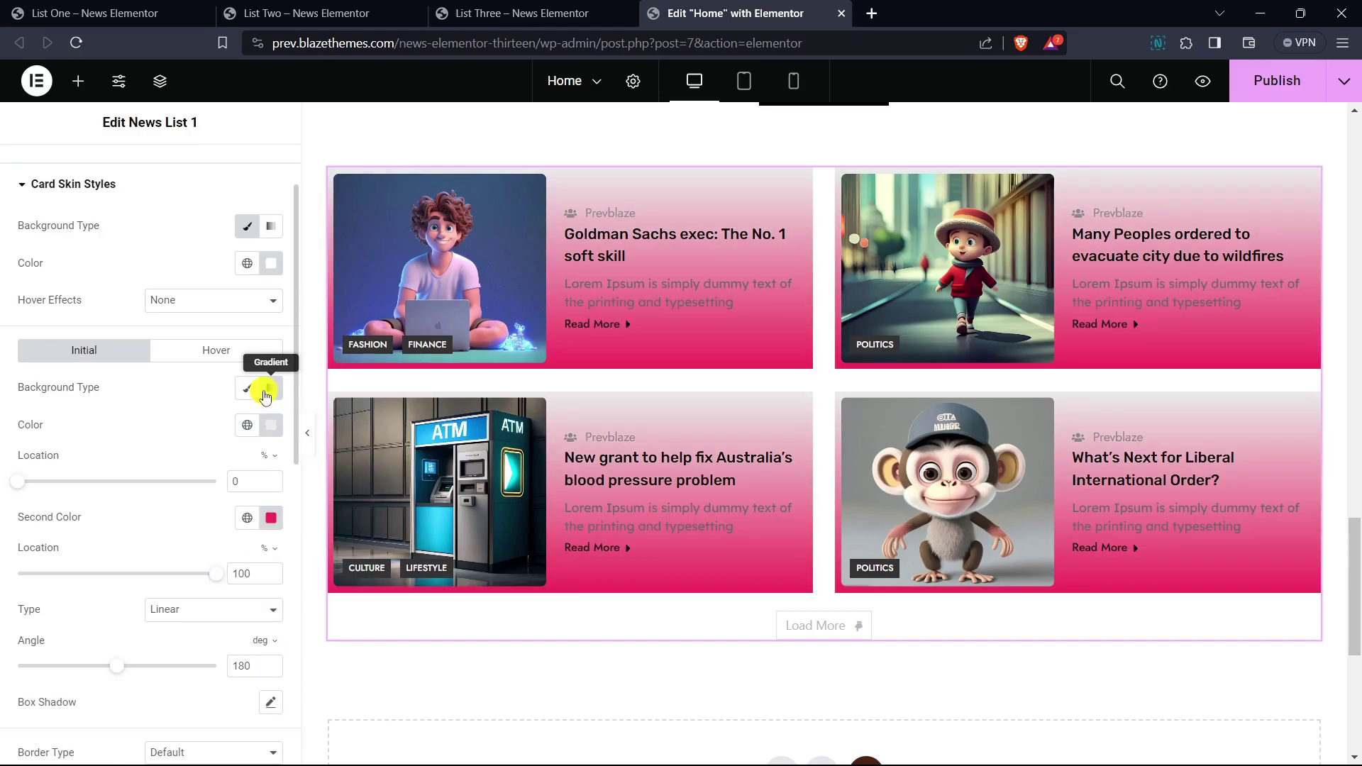
left_click(274, 427)
left_click_drag(192, 523, 164, 499)
left_click(131, 443)
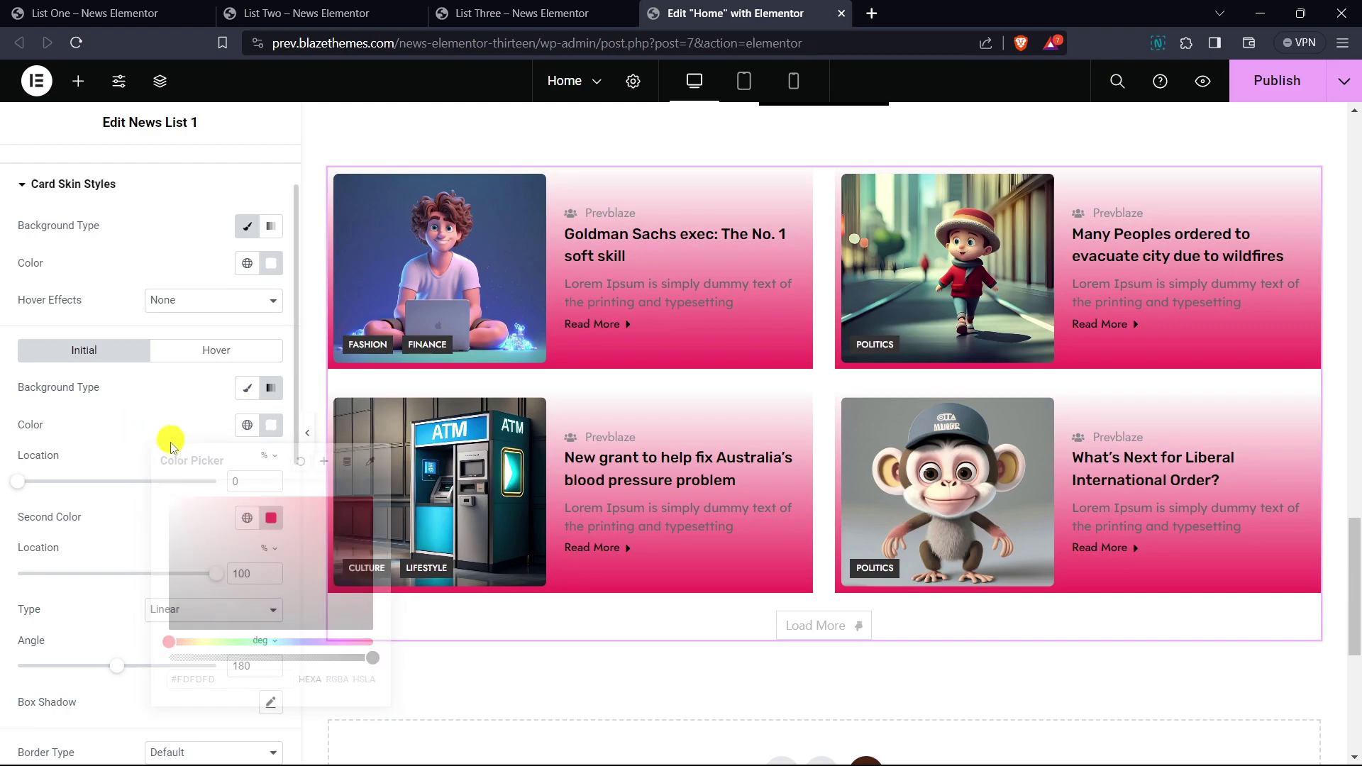
left_click_drag(114, 665, 140, 670)
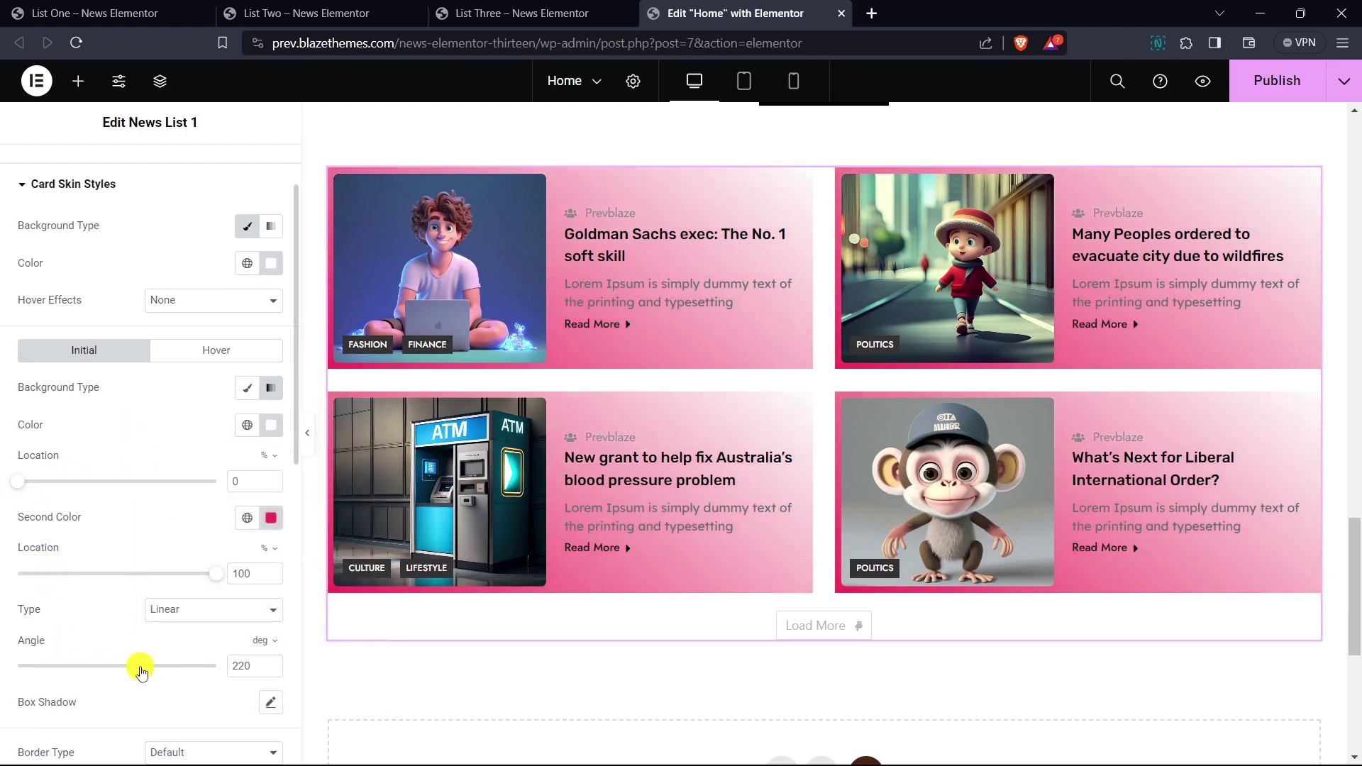
- Set the gradient's second color to a semi-transparent mint green, #61FFCB8F
left_click(270, 519)
left_click_drag(319, 377, 294, 289)
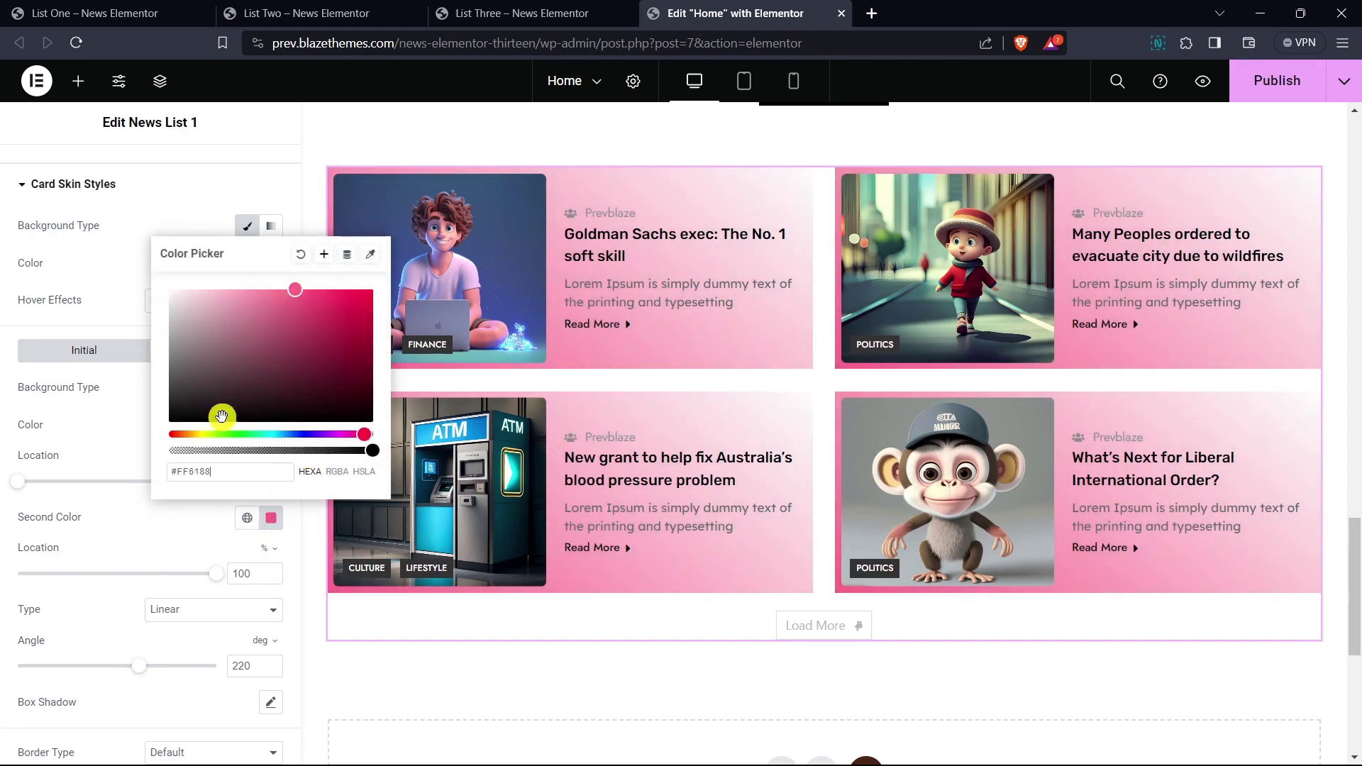
left_click(261, 435)
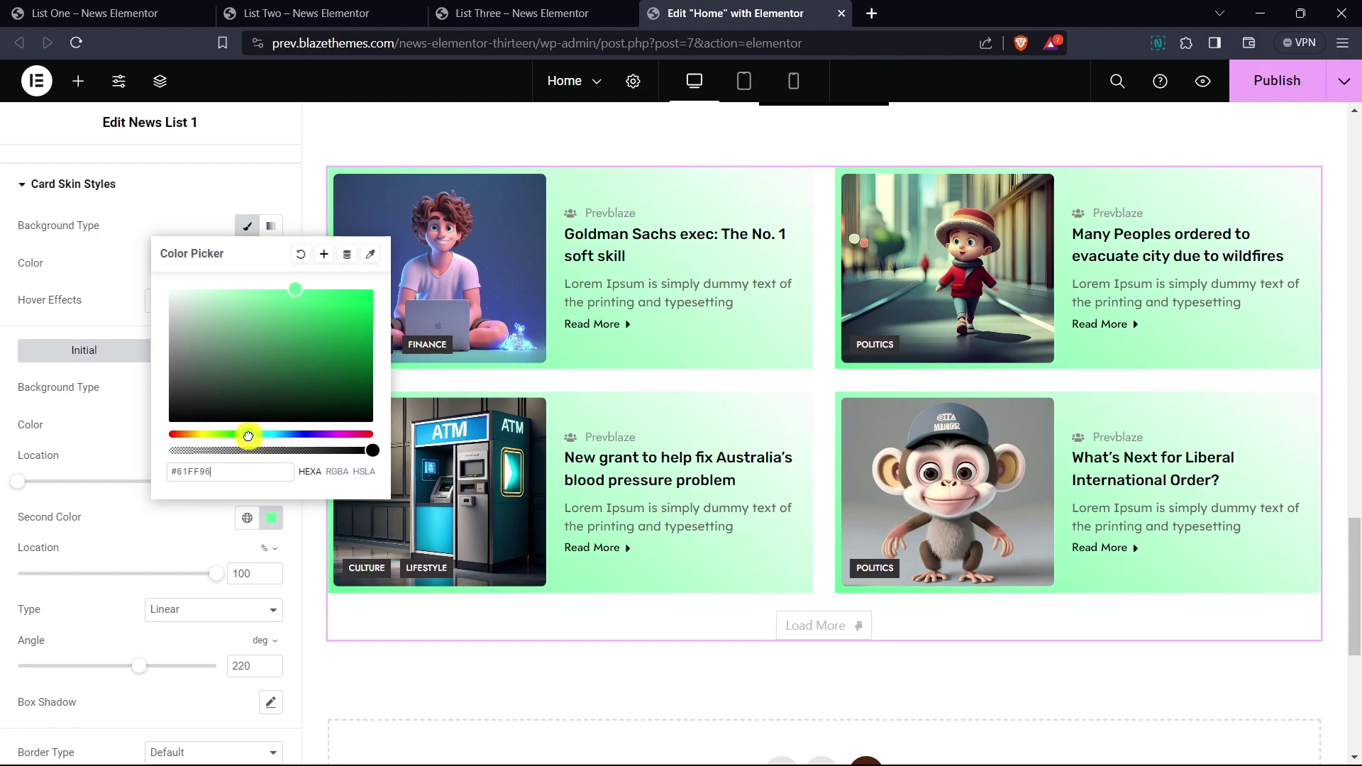
left_click_drag(371, 451, 300, 452)
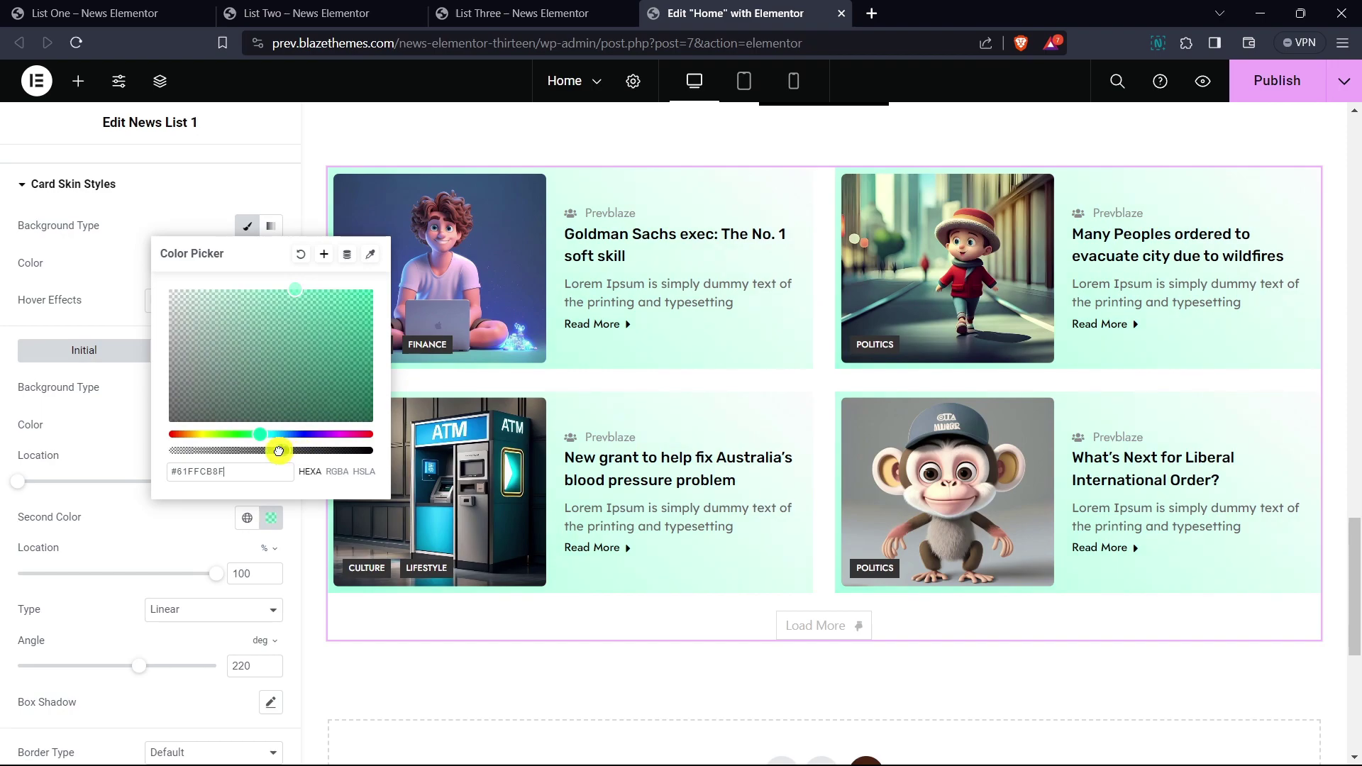
left_click(134, 420)
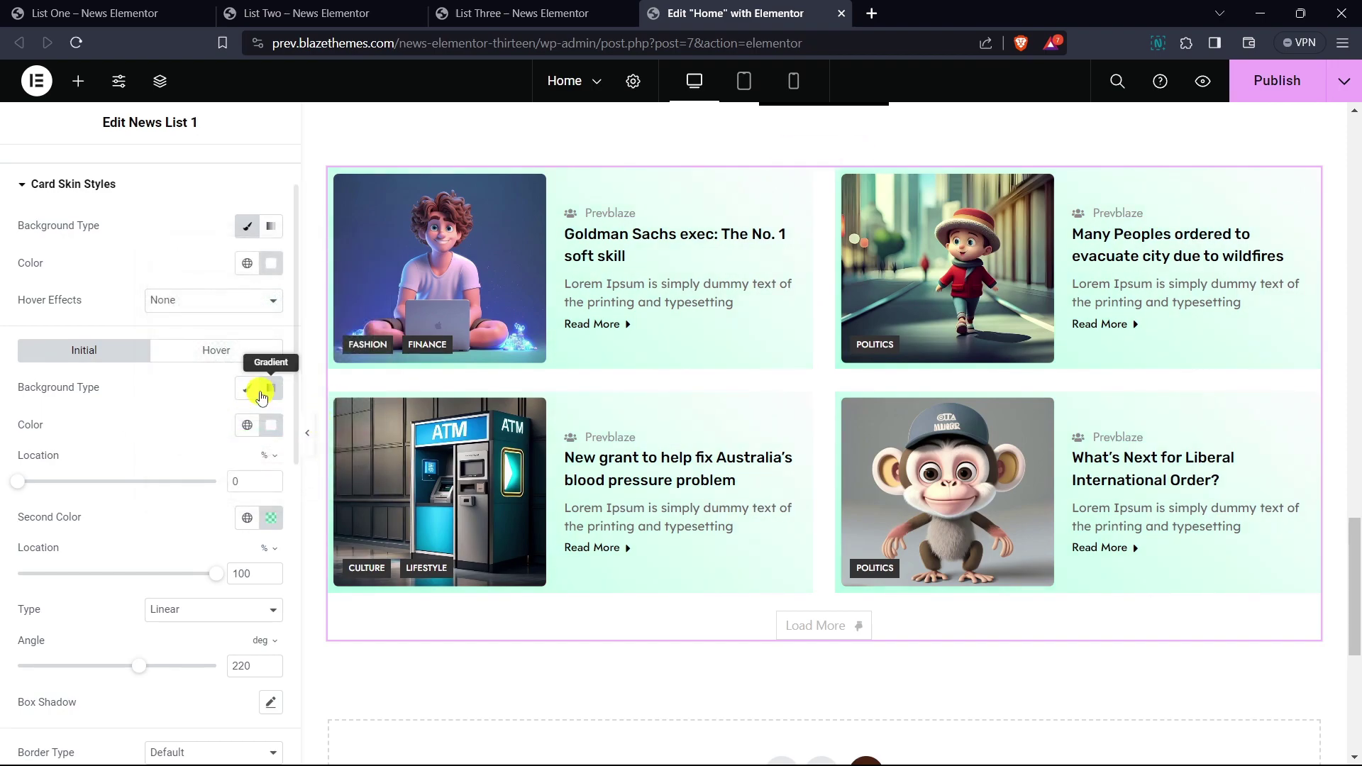
- Set the gradient's first color to a semi-transparent light pink based on #F8C9C9 and choose Effect 4 as the cards' hover effect
left_click(270, 425)
left_click_drag(183, 501, 203, 501)
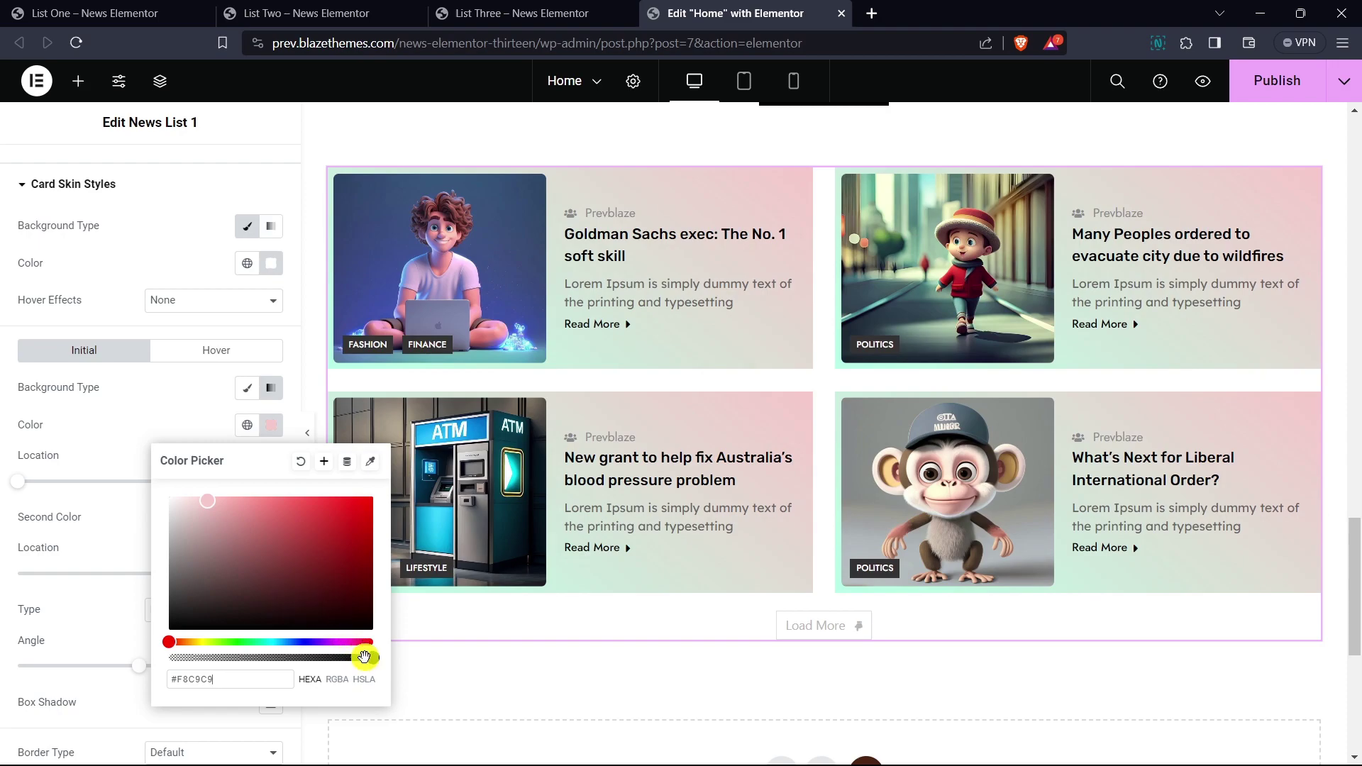
left_click_drag(363, 656, 313, 664)
left_click(186, 403)
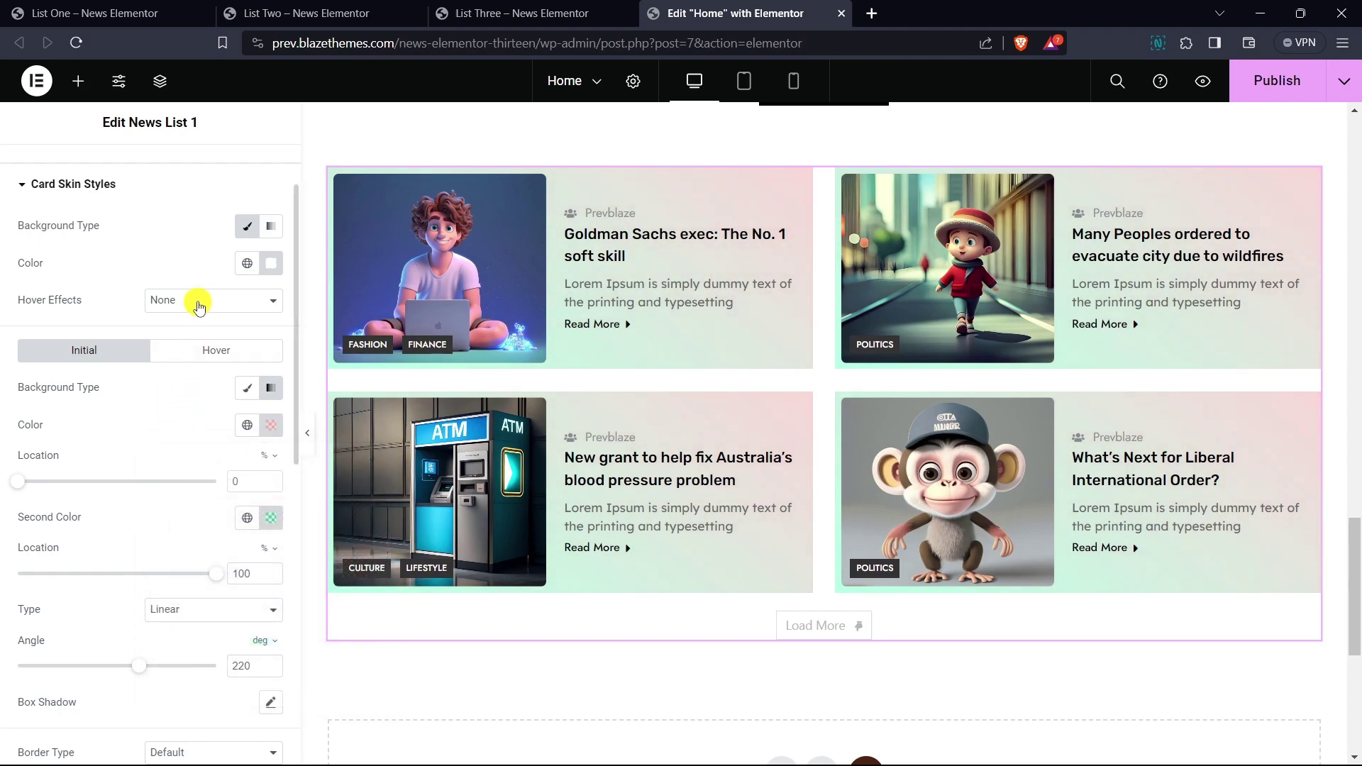
left_click(189, 301)
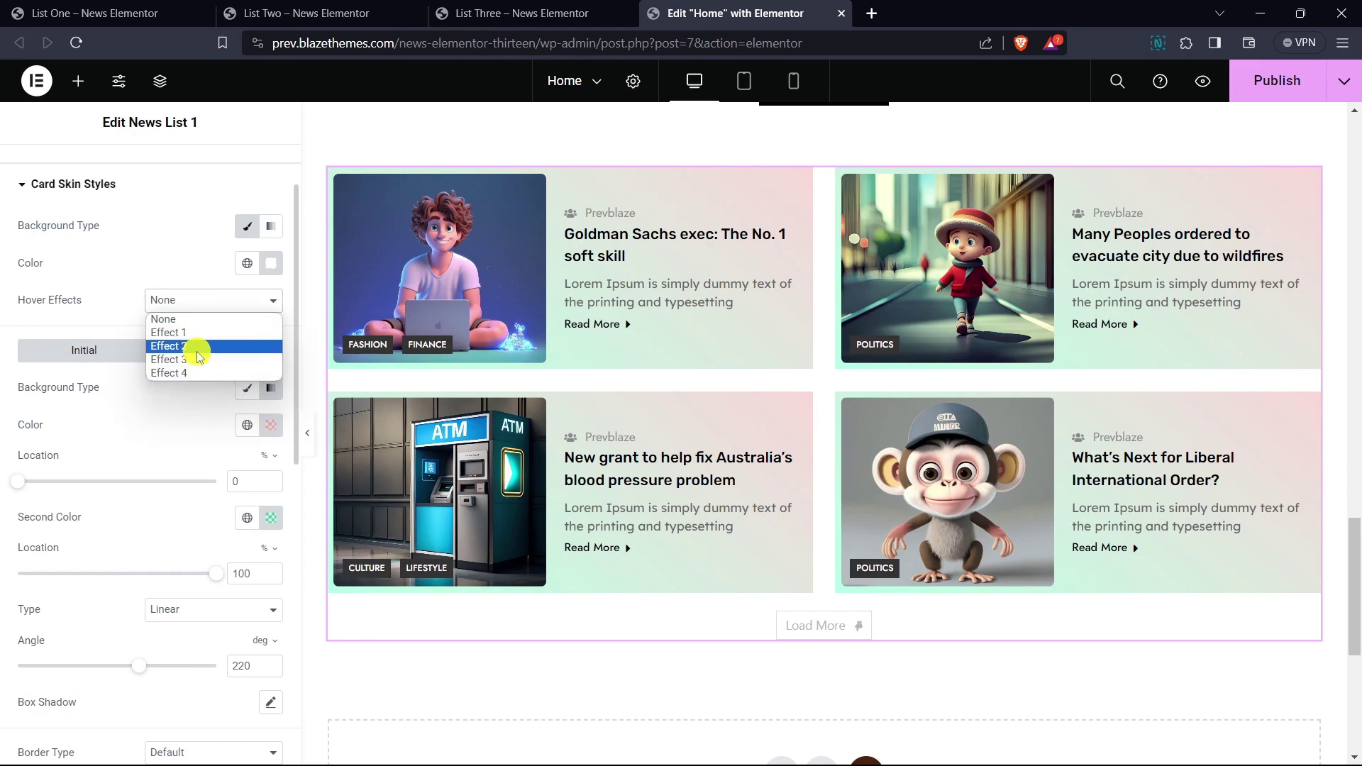
left_click(202, 373)
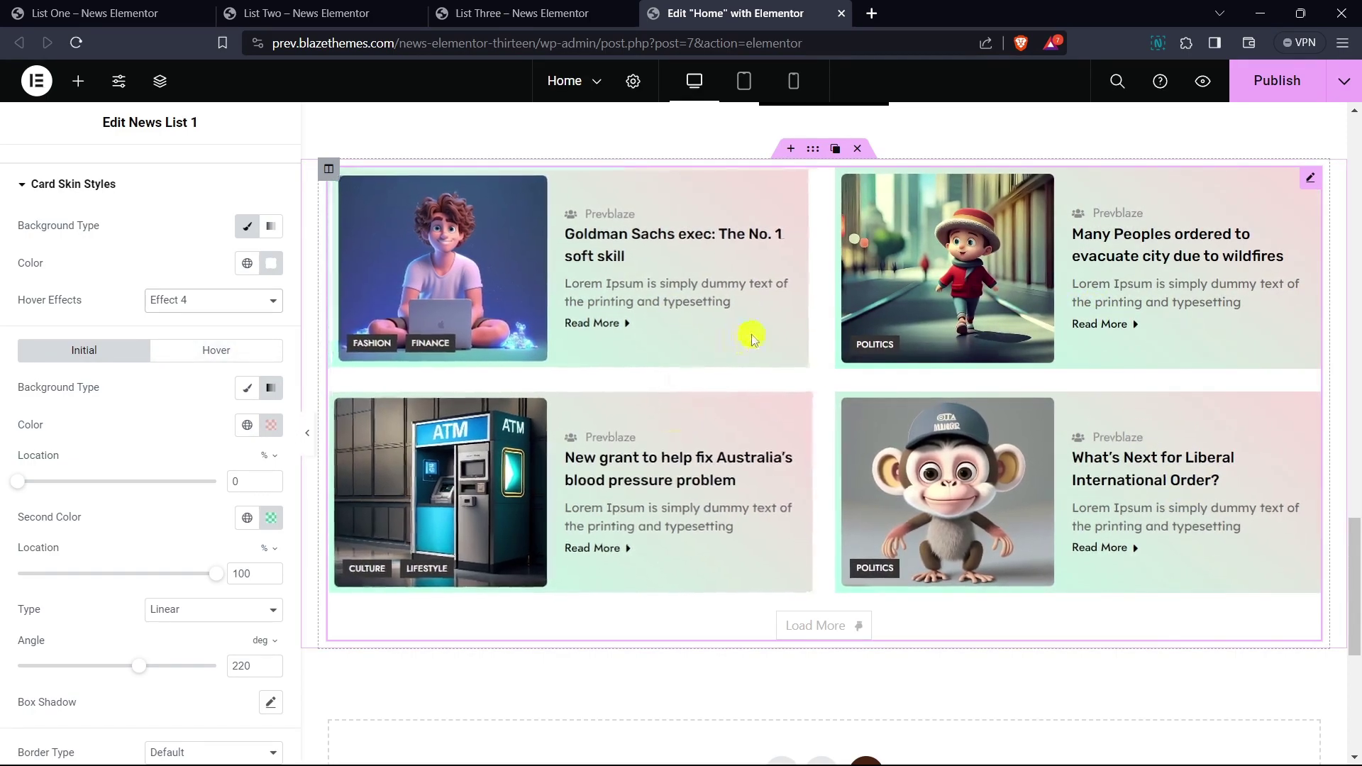
- Set the cards' border radius to 6 and their padding to 15 px on all sides, keeping the default border type
scroll(181, 362, "down", 3)
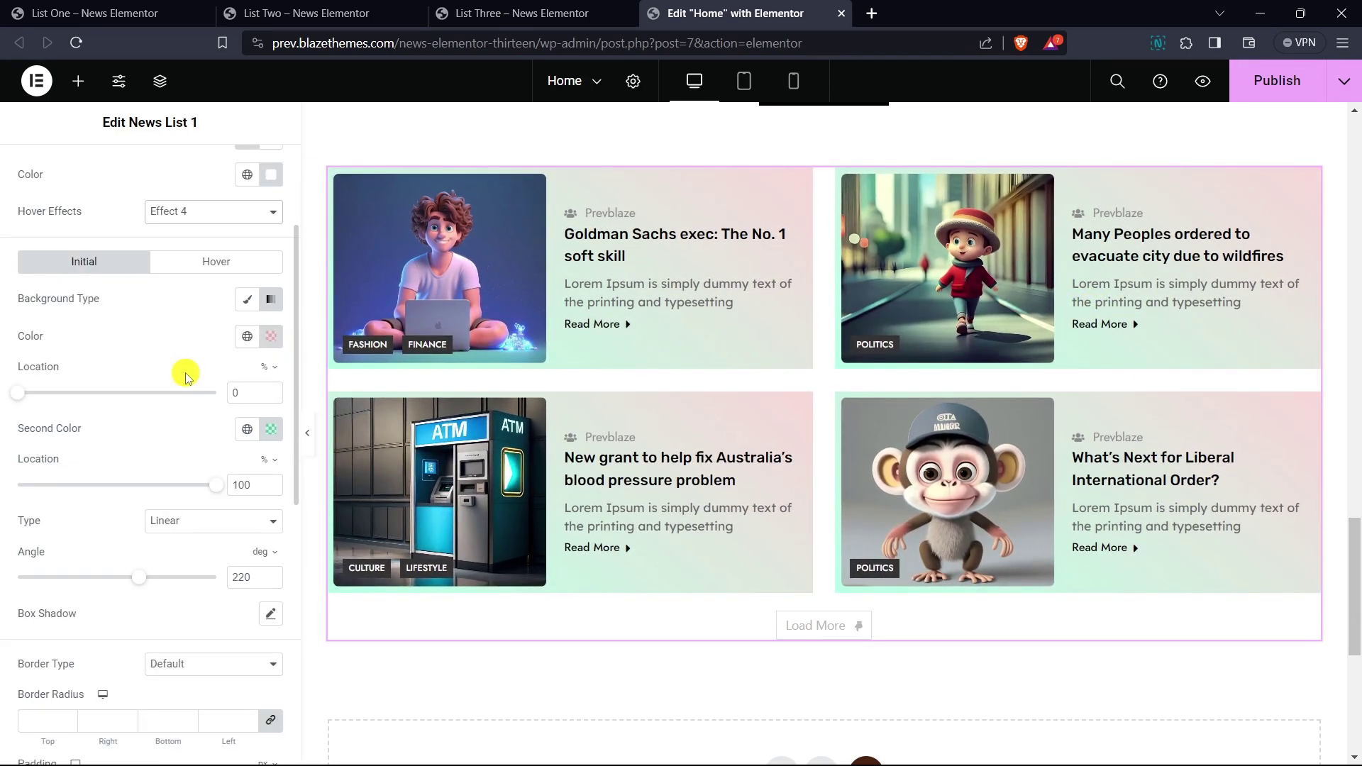
scroll(192, 365, "down", 3)
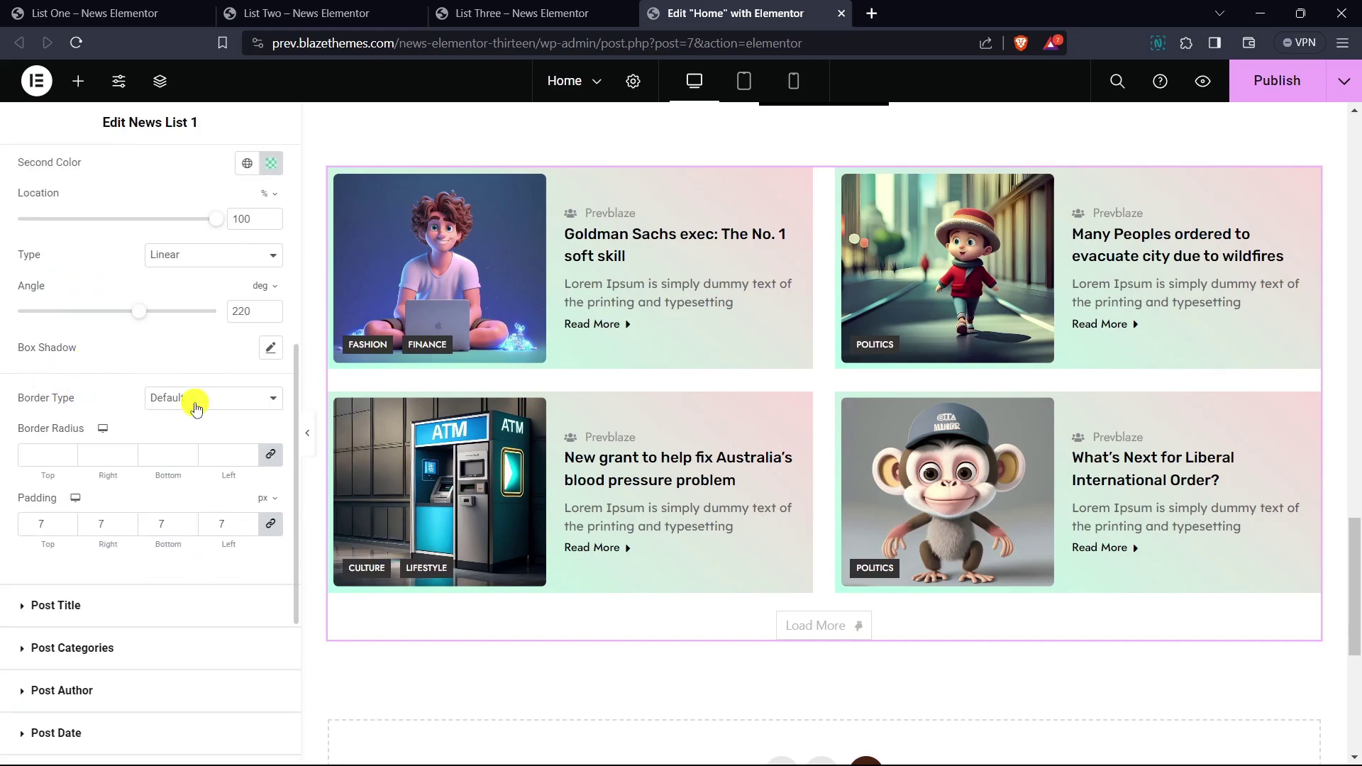
left_click(197, 406)
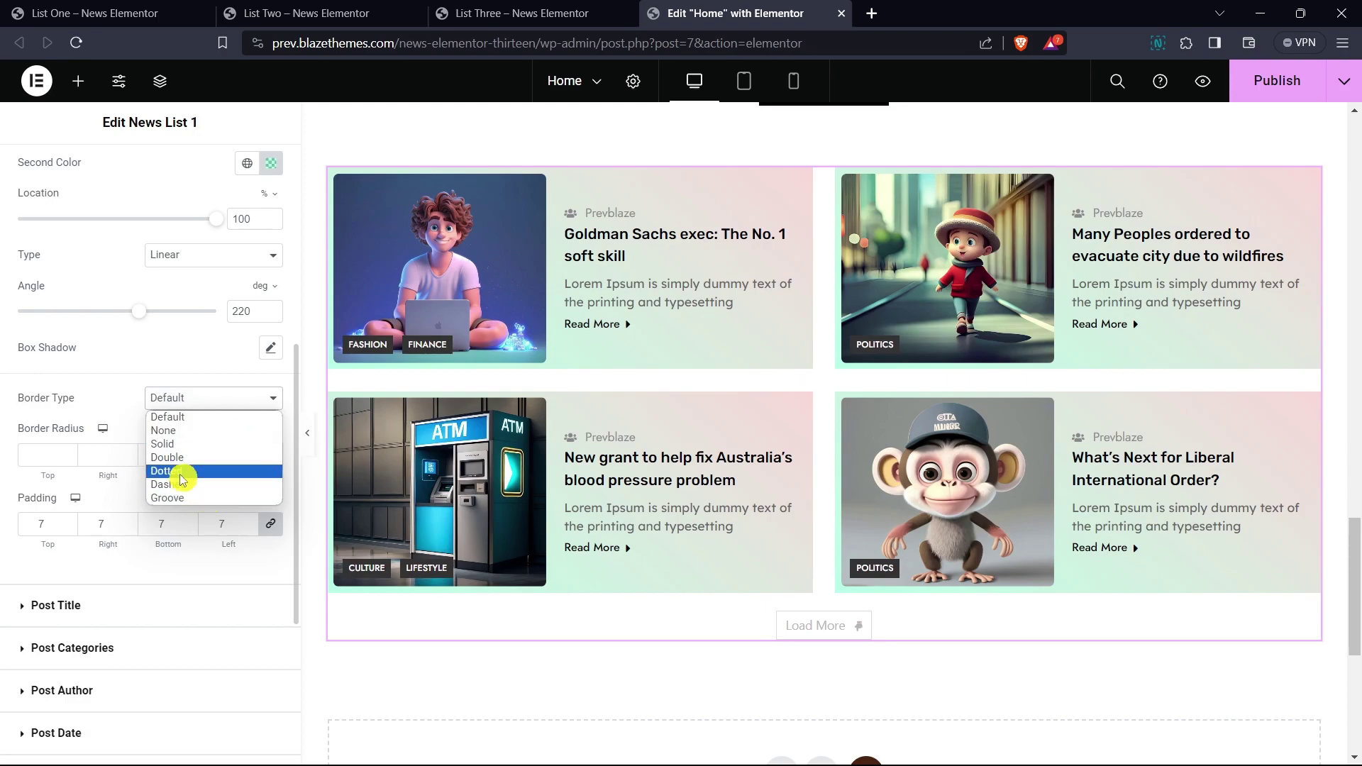
left_click(129, 402)
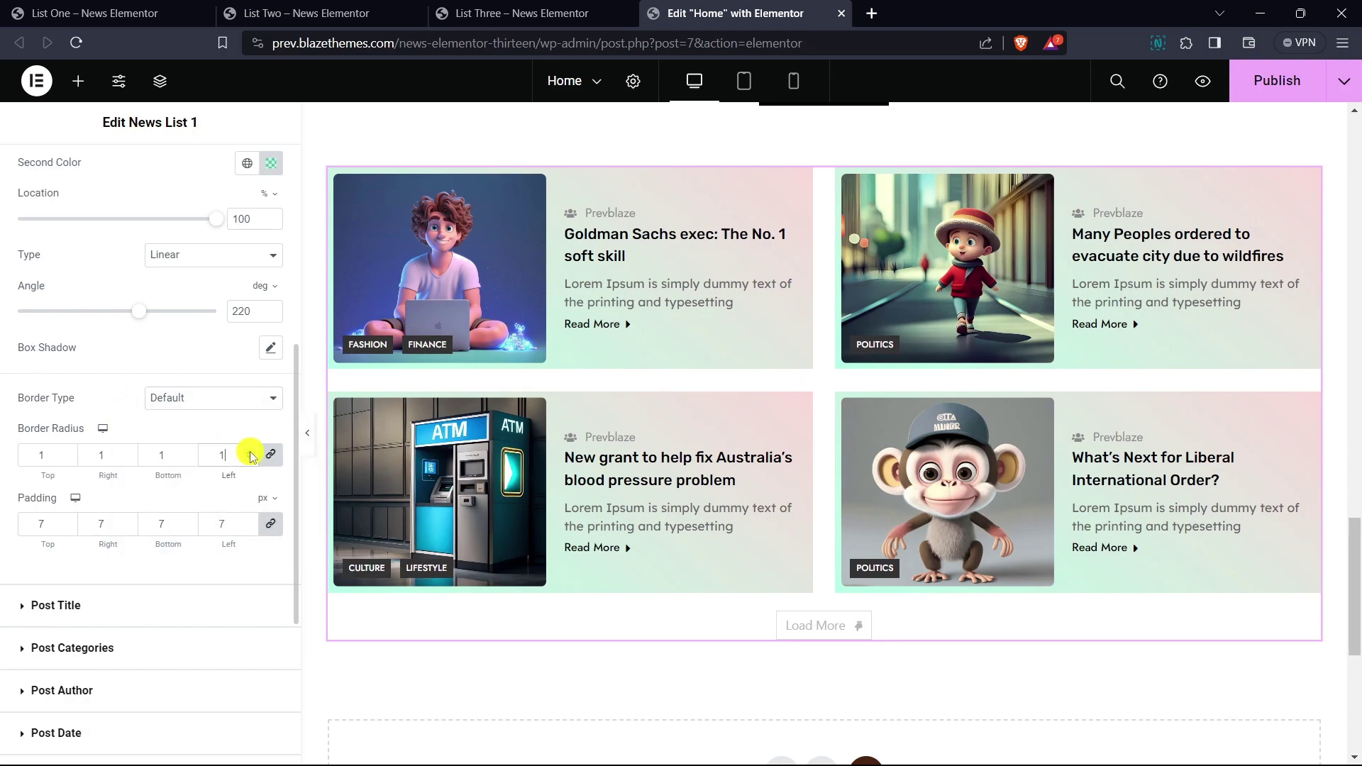
double_click(249, 523)
type("10")
left_click(249, 523)
left_click(249, 522)
left_click(249, 522)
left_click(249, 523)
left_click(249, 522)
left_click(249, 522)
left_click(249, 523)
left_click(249, 522)
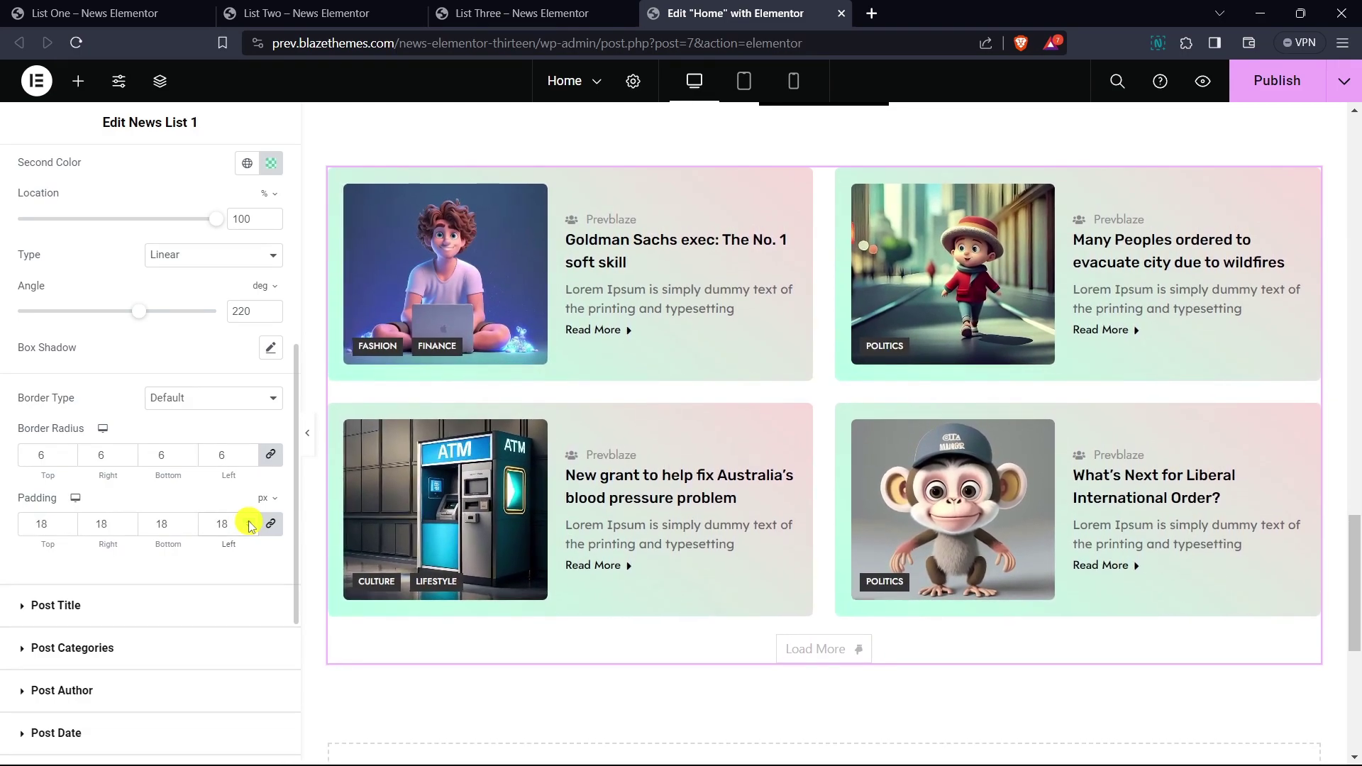
left_click(249, 528)
left_click(249, 528)
left_click(249, 529)
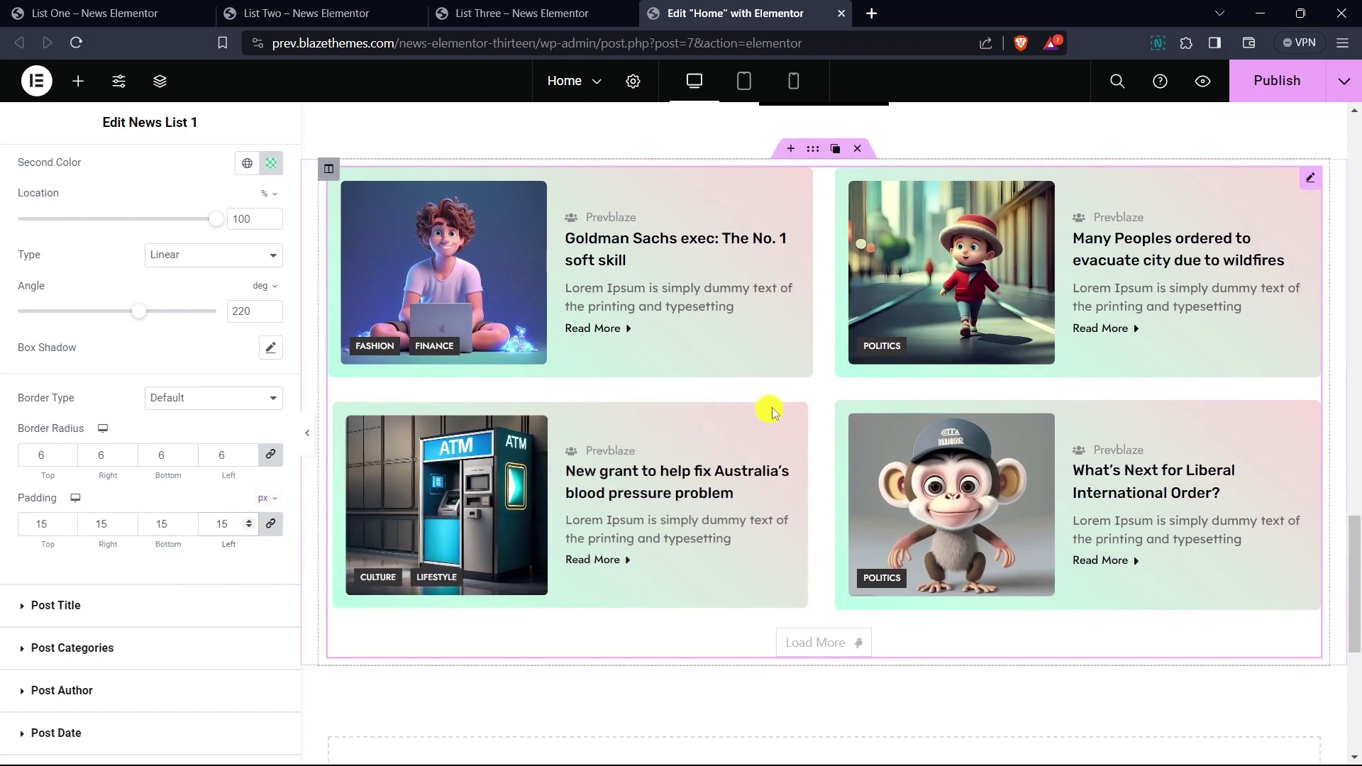
scroll(781, 412, "down", 1)
scroll(804, 423, "up", 1)
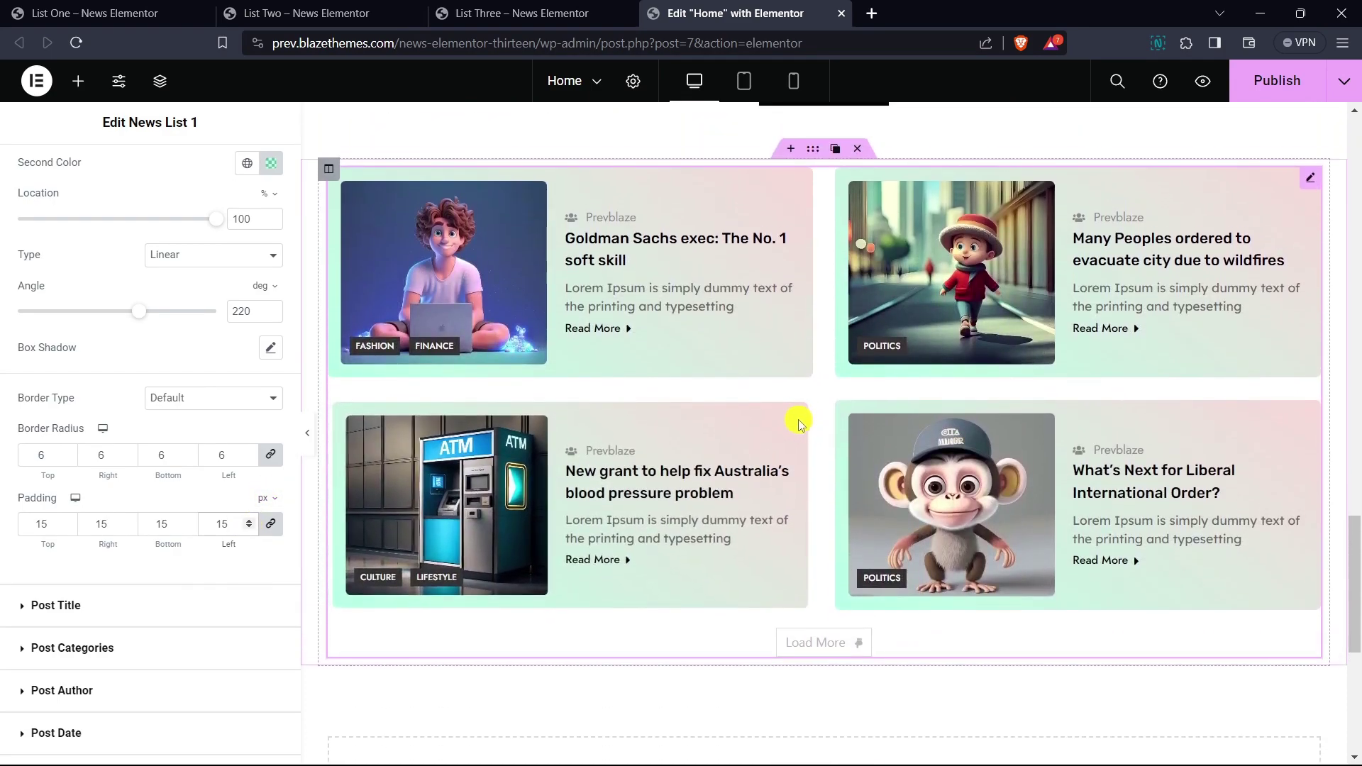
- Set the post title's font family to Crimson Pro in its typography settings
scroll(97, 521, "down", 2)
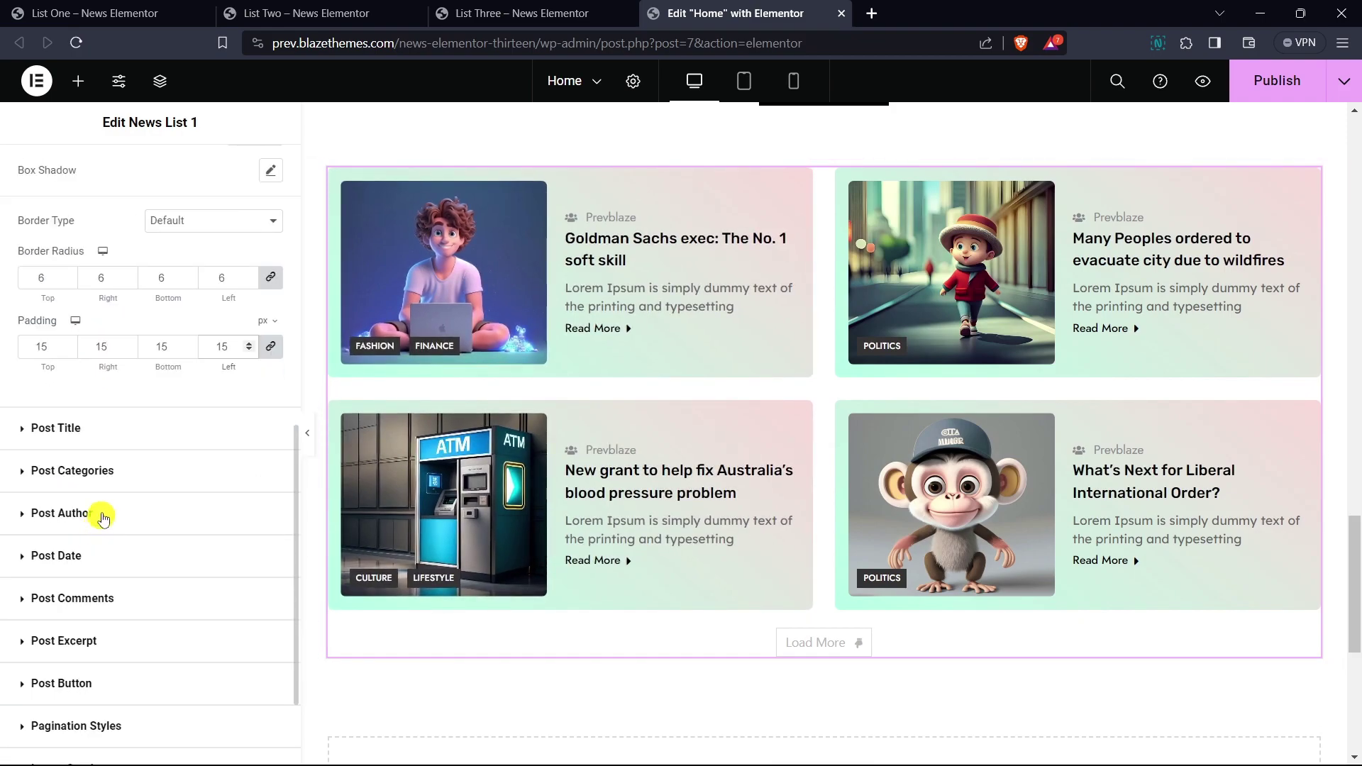
left_click(55, 431)
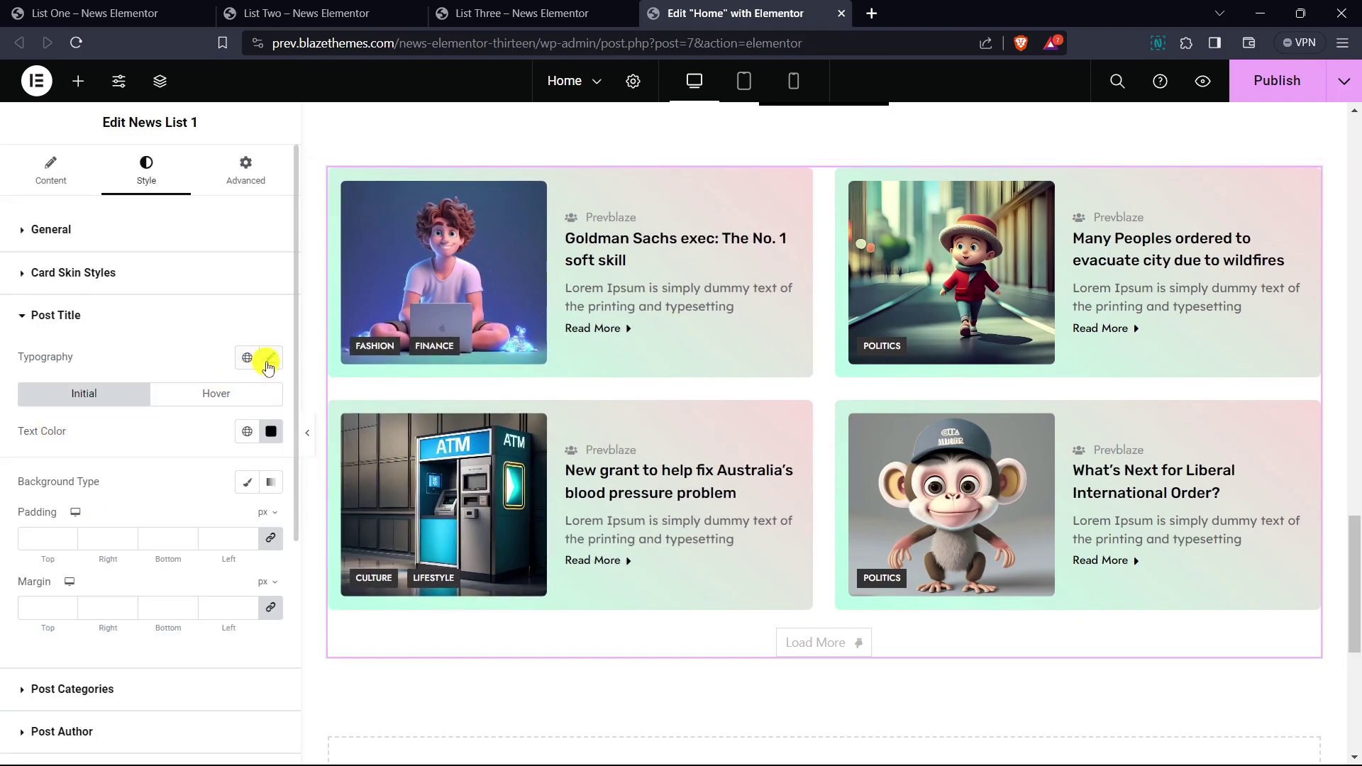
left_click(270, 357)
left_click(214, 444)
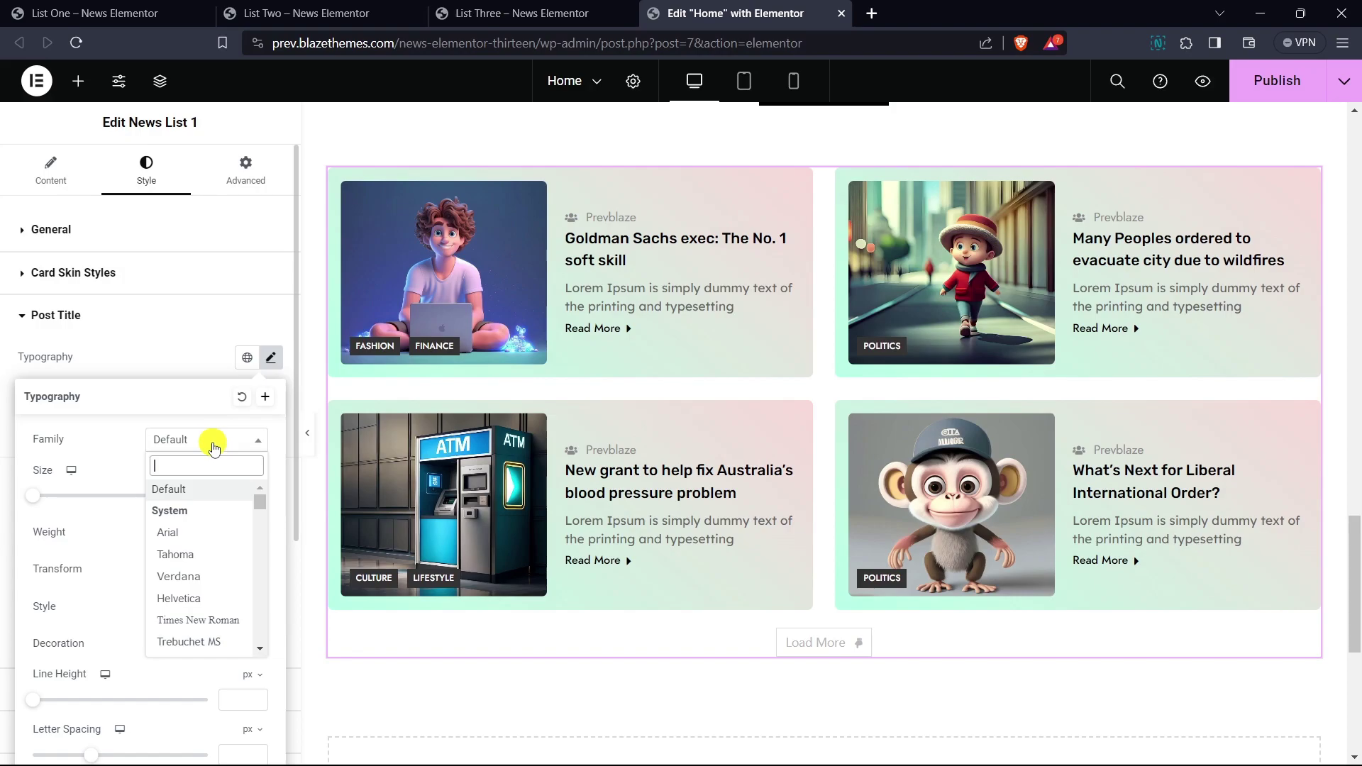
type("crimson")
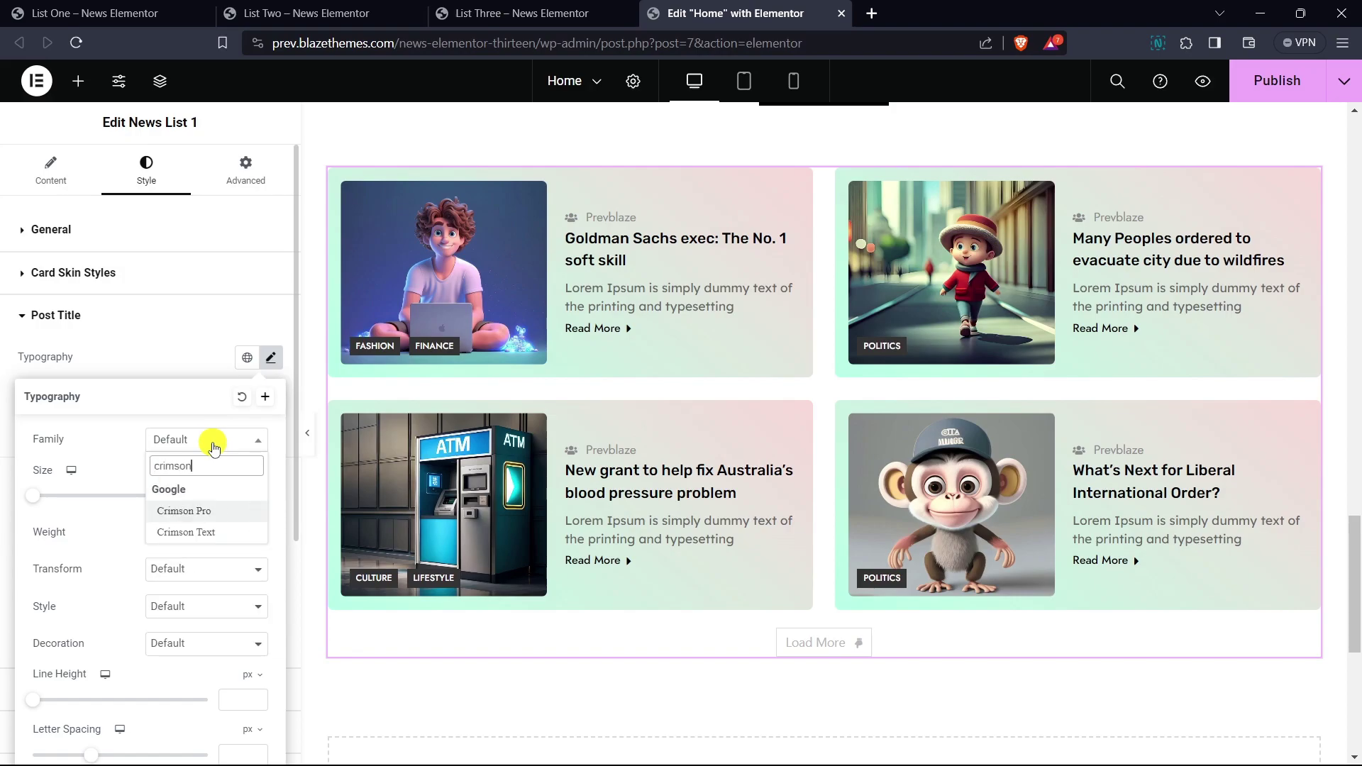
key("Return")
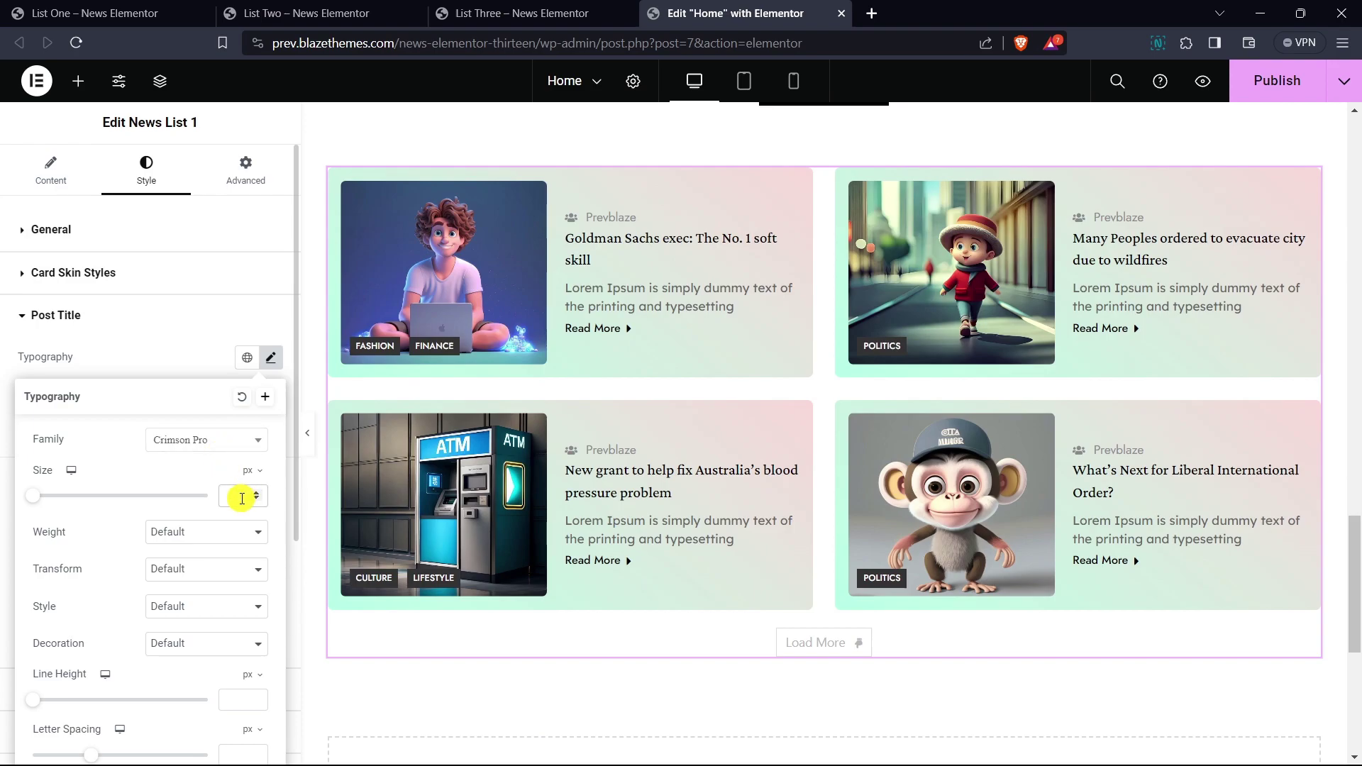
- Set the post title's font size to 21 px
type("16")
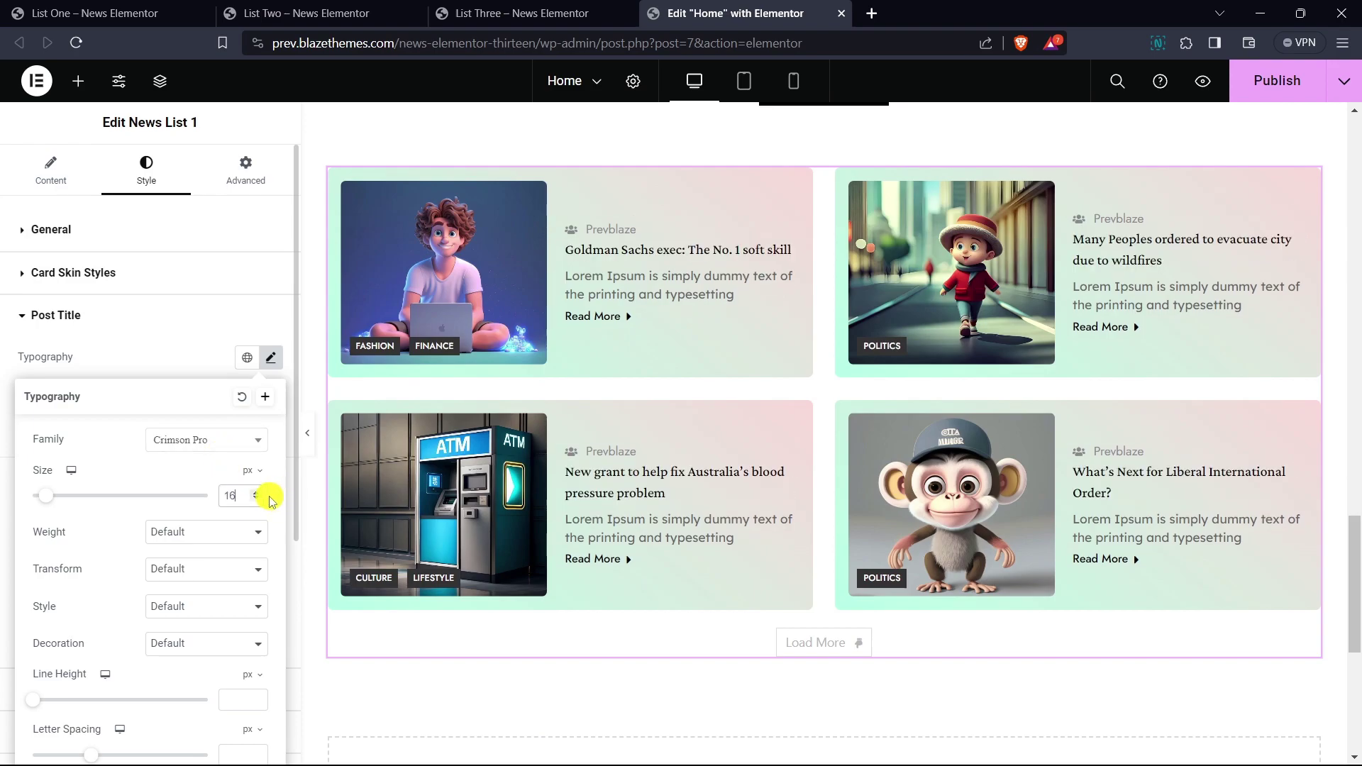
left_click(258, 494)
left_click(259, 494)
left_click(258, 494)
left_click(258, 494)
left_click(259, 494)
left_click(258, 494)
left_click(258, 501)
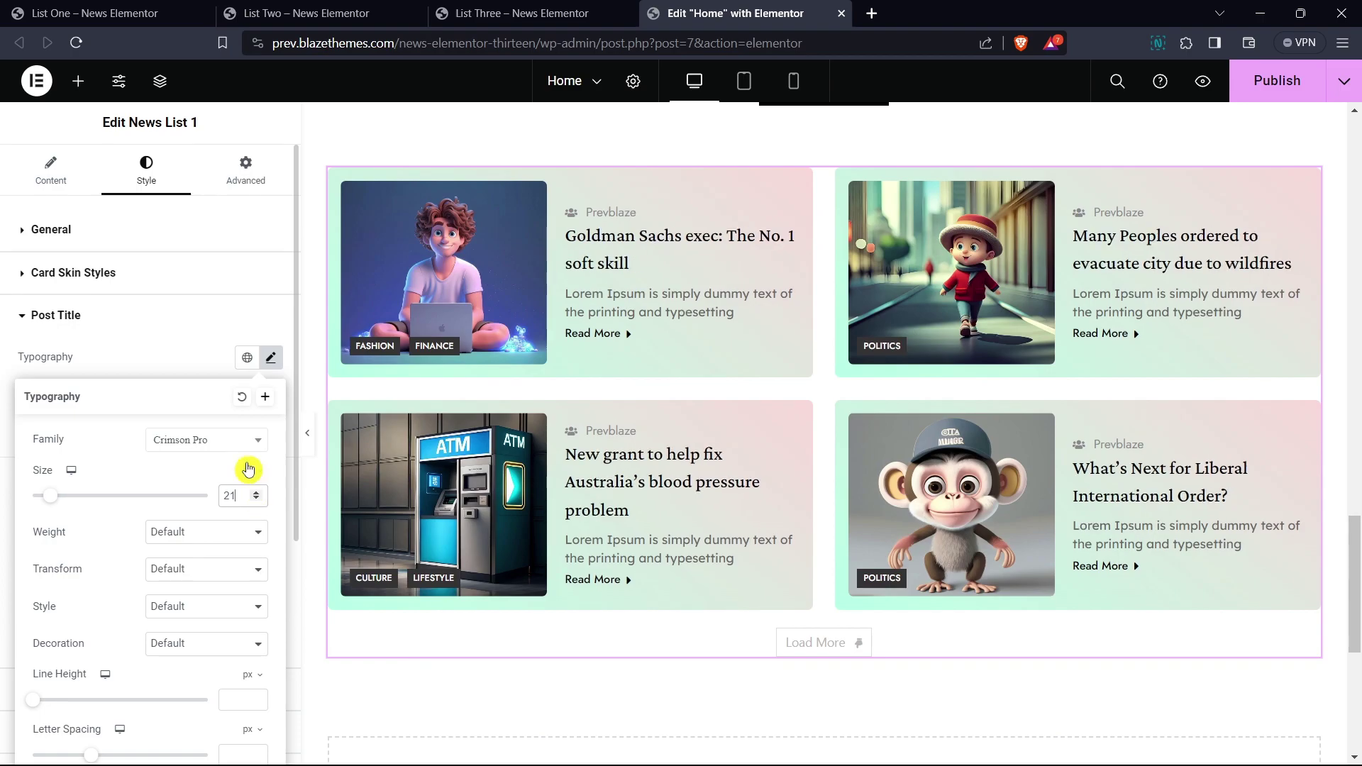
- Set the post title's font weight to 500 (Medium)
scroll(194, 371, "down", 3)
left_click(183, 266)
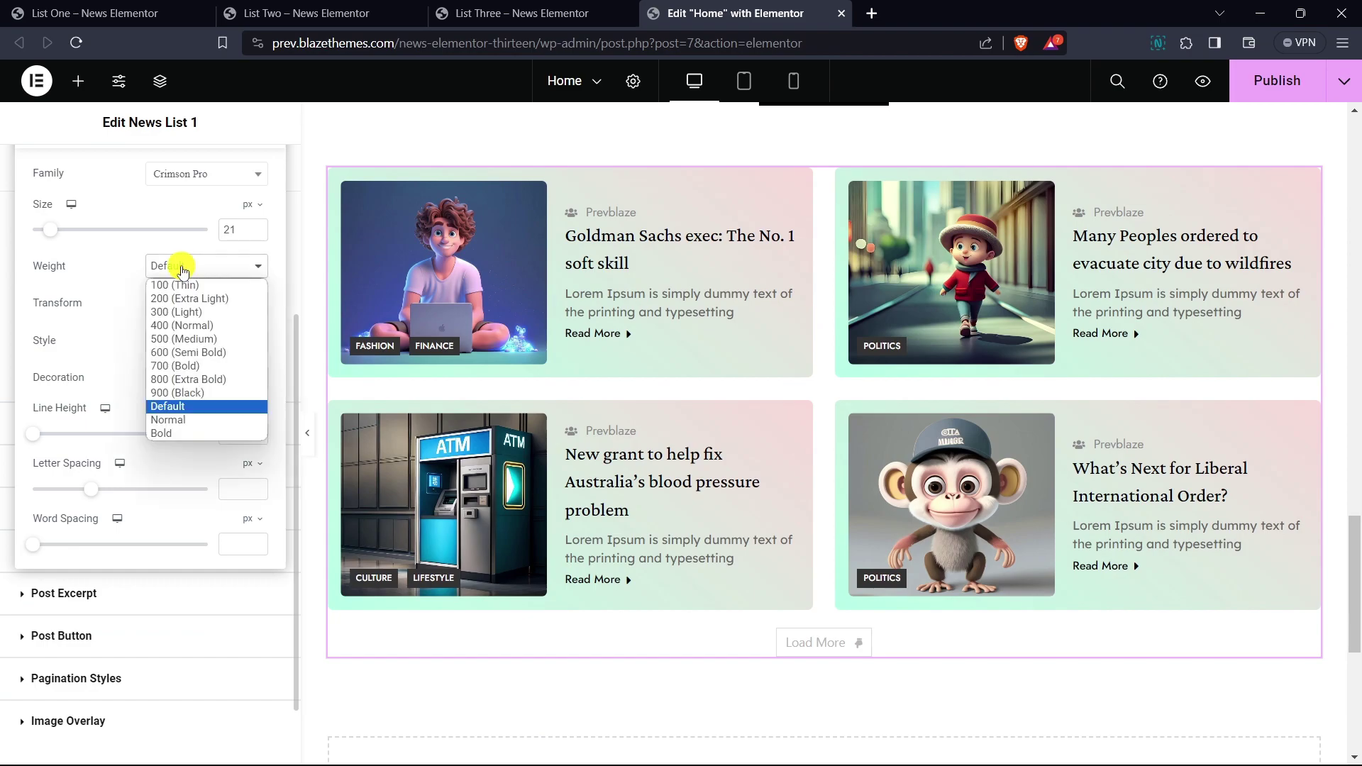
left_click(189, 353)
left_click(197, 268)
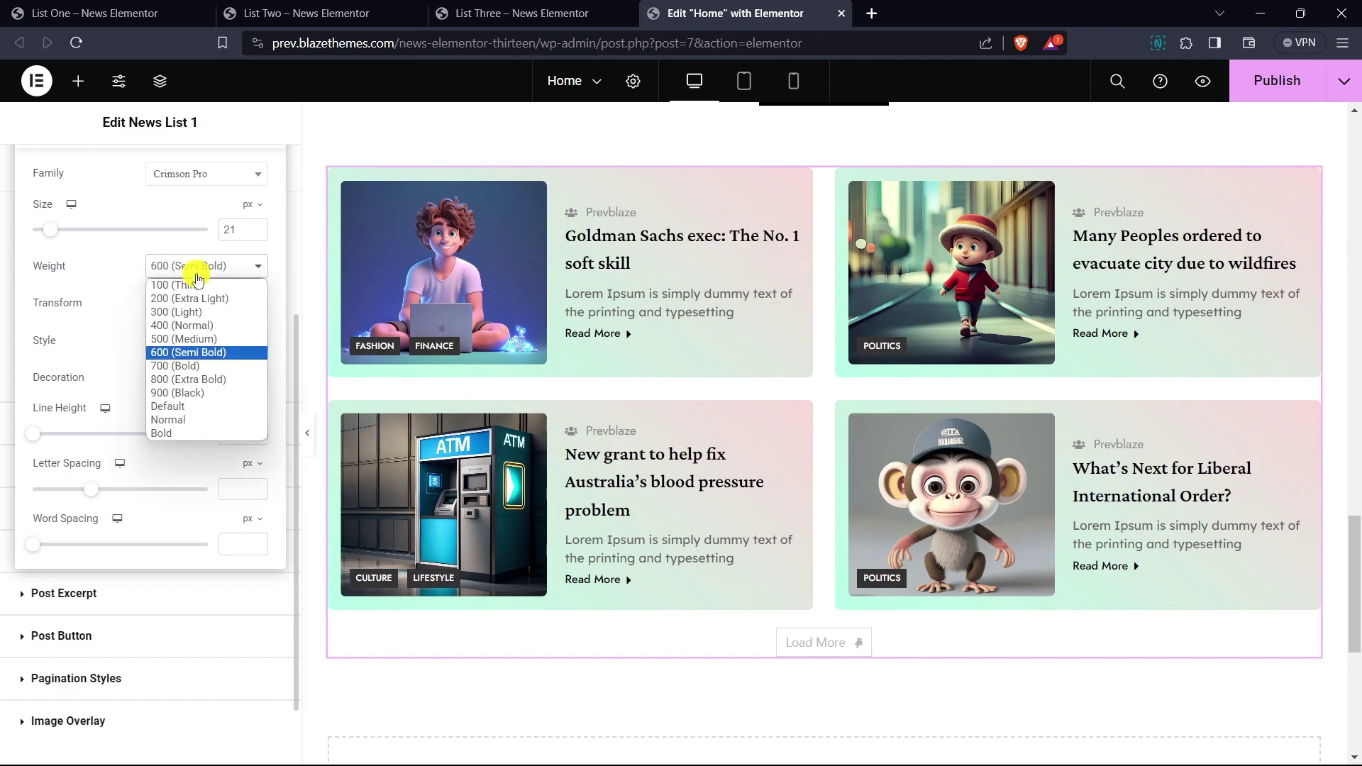
left_click(198, 338)
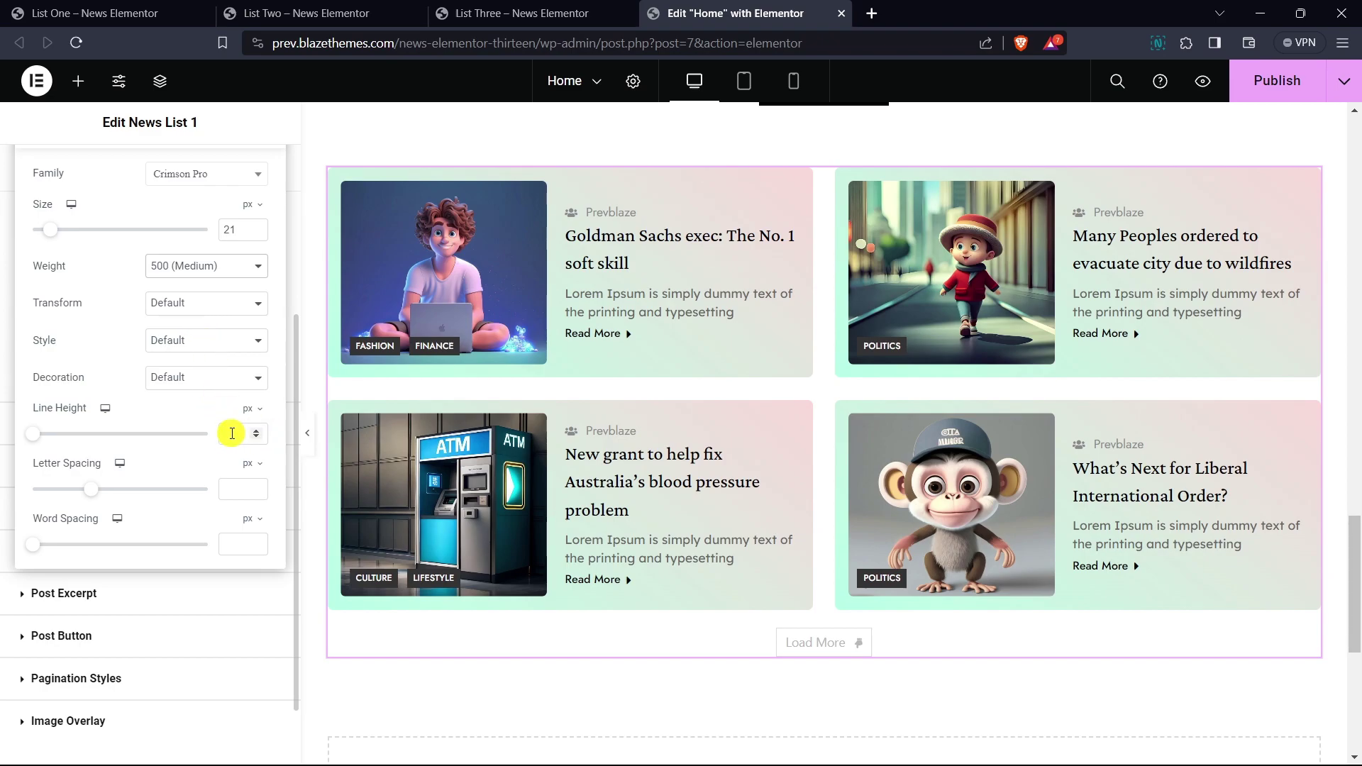
- Set the post title's line height to 27 px and close the typography settings
type("25")
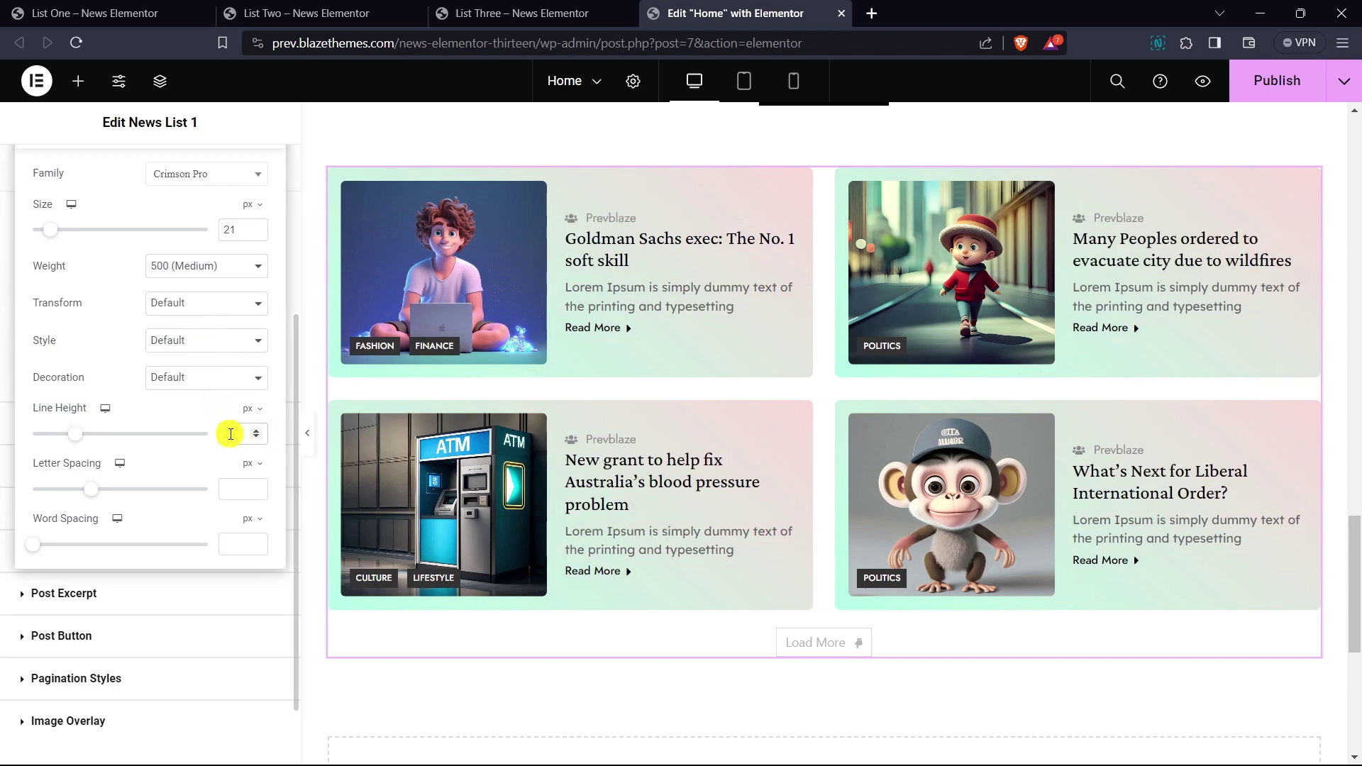
left_click(254, 431)
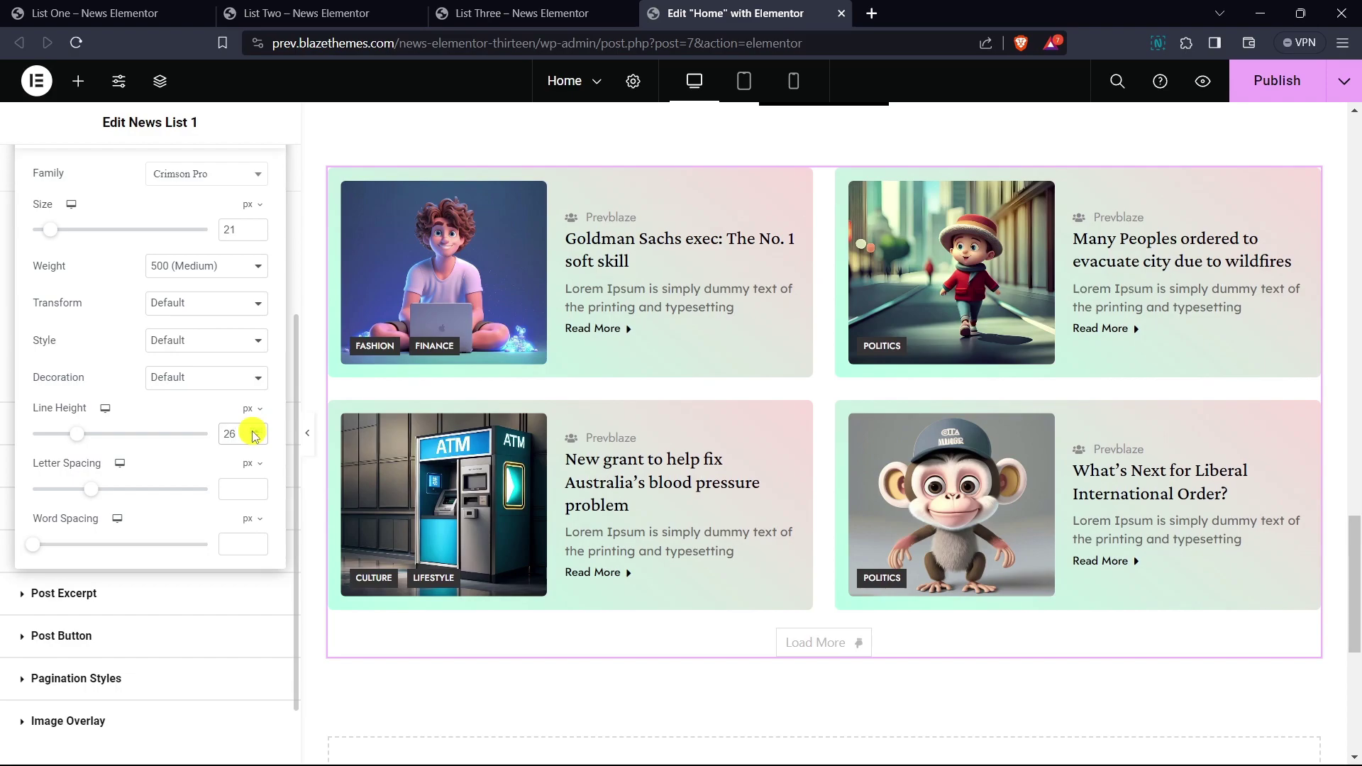
left_click(254, 431)
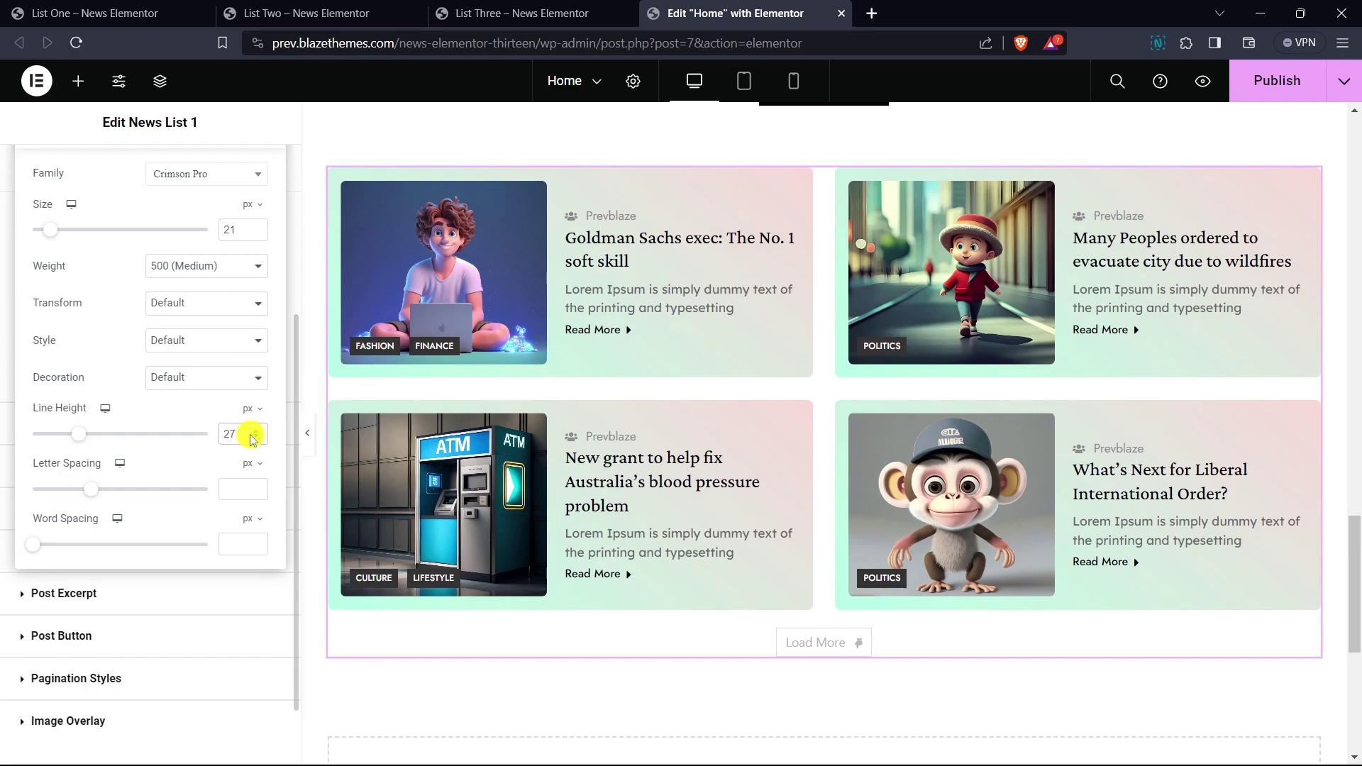
scroll(182, 430, "up", 3)
left_click(120, 288)
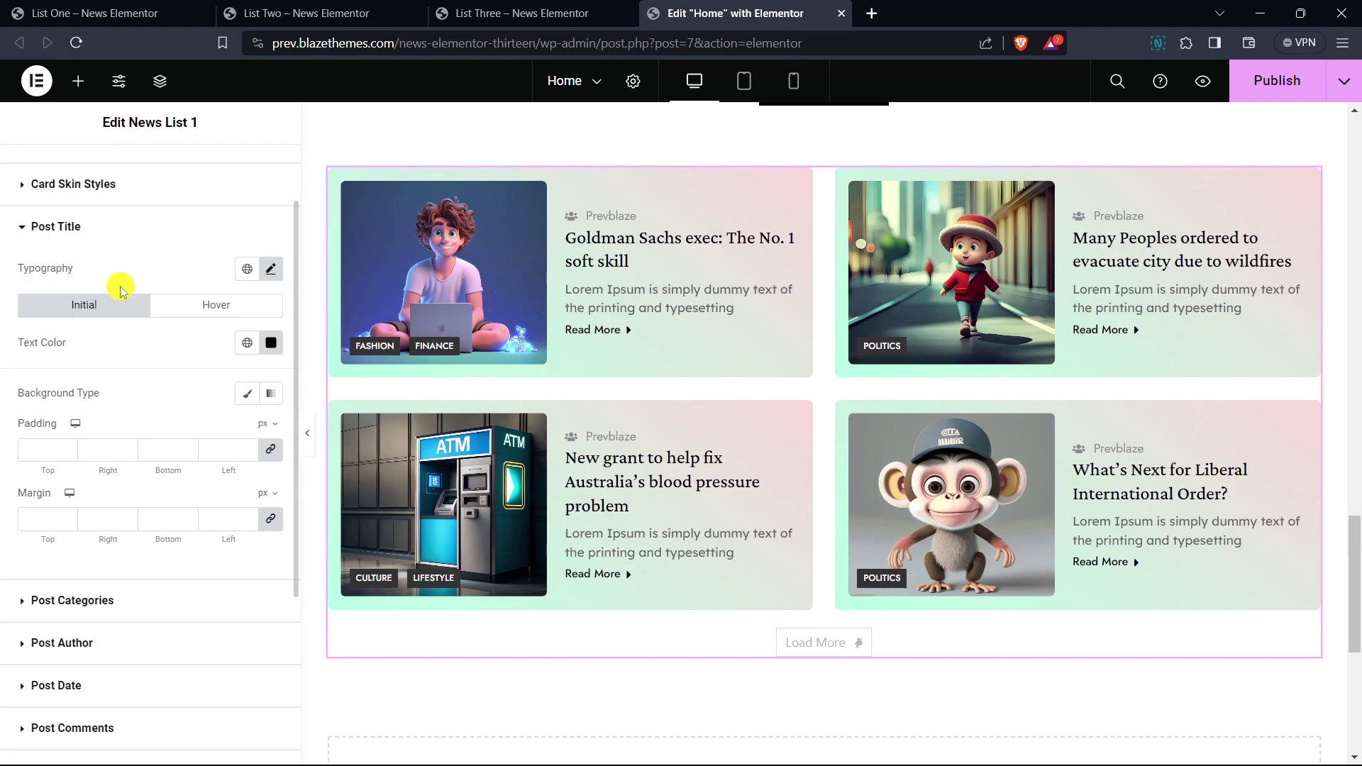
- Unlink the post title's margin values and set its top margin to 12 px
left_click(270, 523)
scroll(186, 405, "down", 1)
left_click(69, 428)
left_click(69, 429)
left_click(69, 429)
left_click(69, 428)
left_click(69, 428)
left_click(69, 428)
left_click(69, 429)
left_click(69, 428)
left_click(69, 429)
left_click(69, 429)
left_click(69, 428)
left_click(69, 428)
- Set the post title's bottom margin to 11 px and collapse the Post Title settings
left_click(182, 425)
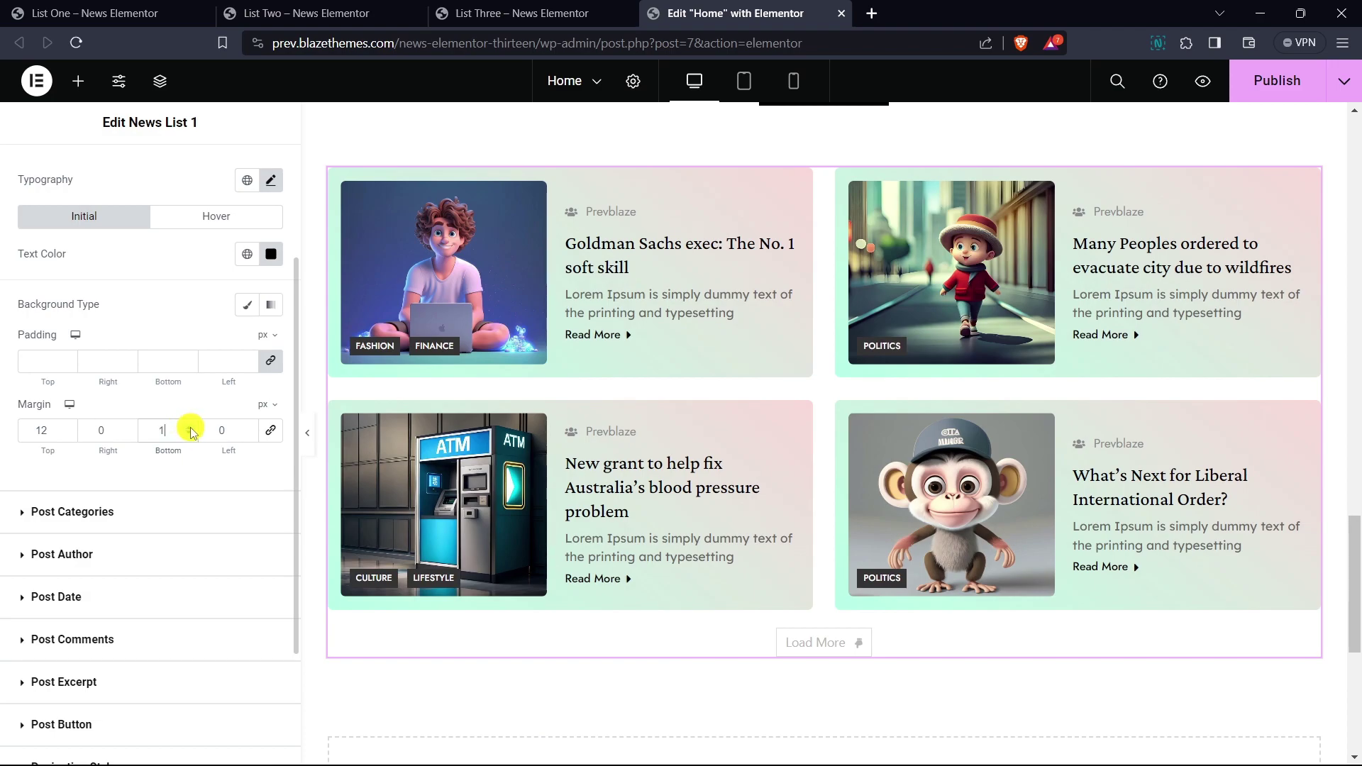
left_click(193, 429)
left_click(193, 429)
left_click(193, 428)
left_click(193, 429)
left_click(193, 429)
left_click(193, 429)
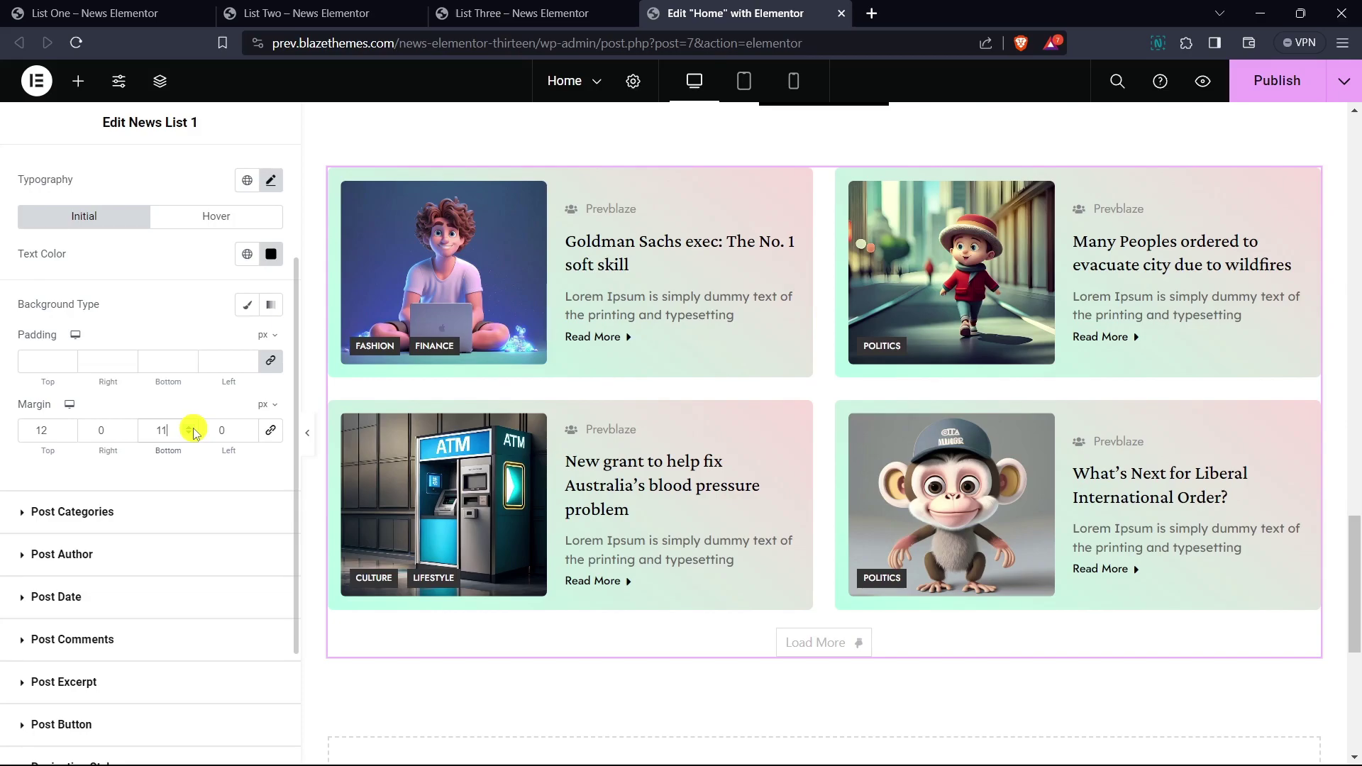
scroll(86, 305, "up", 1)
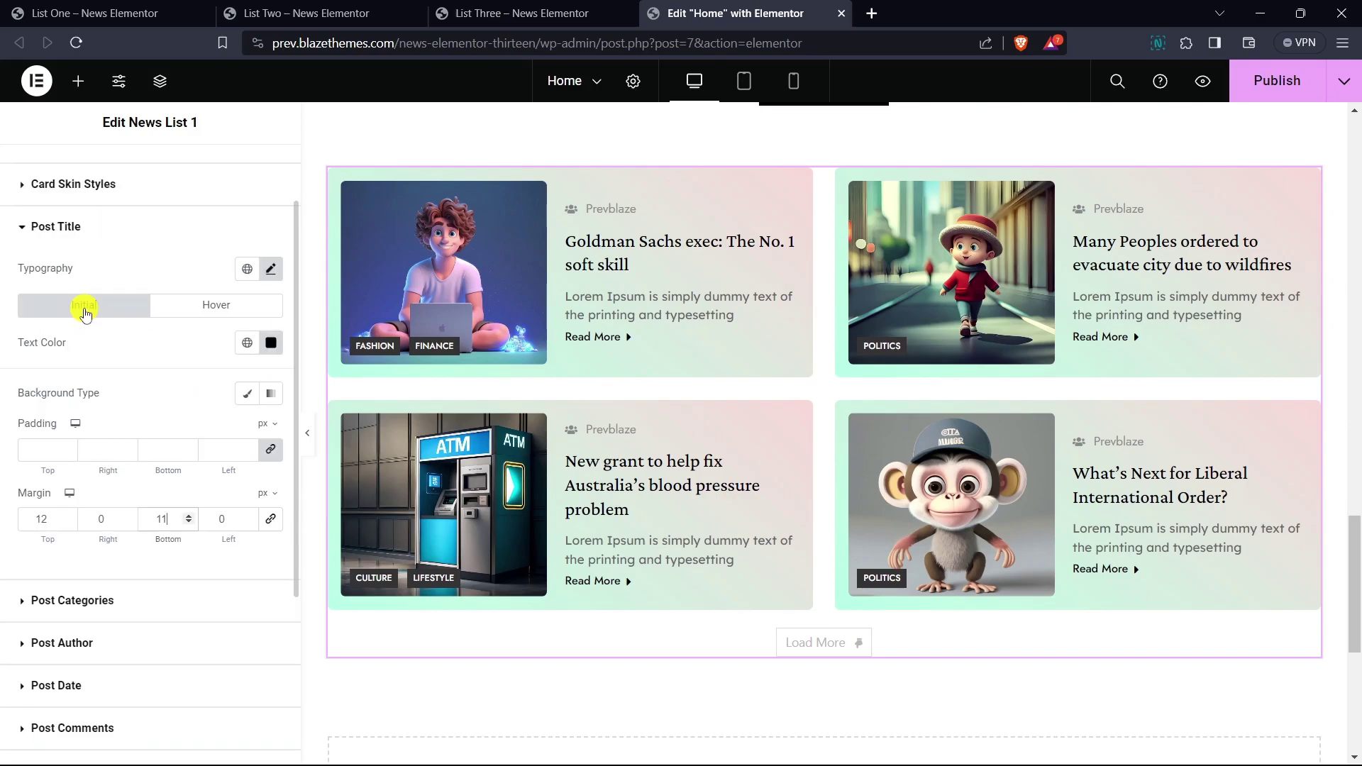
left_click(66, 227)
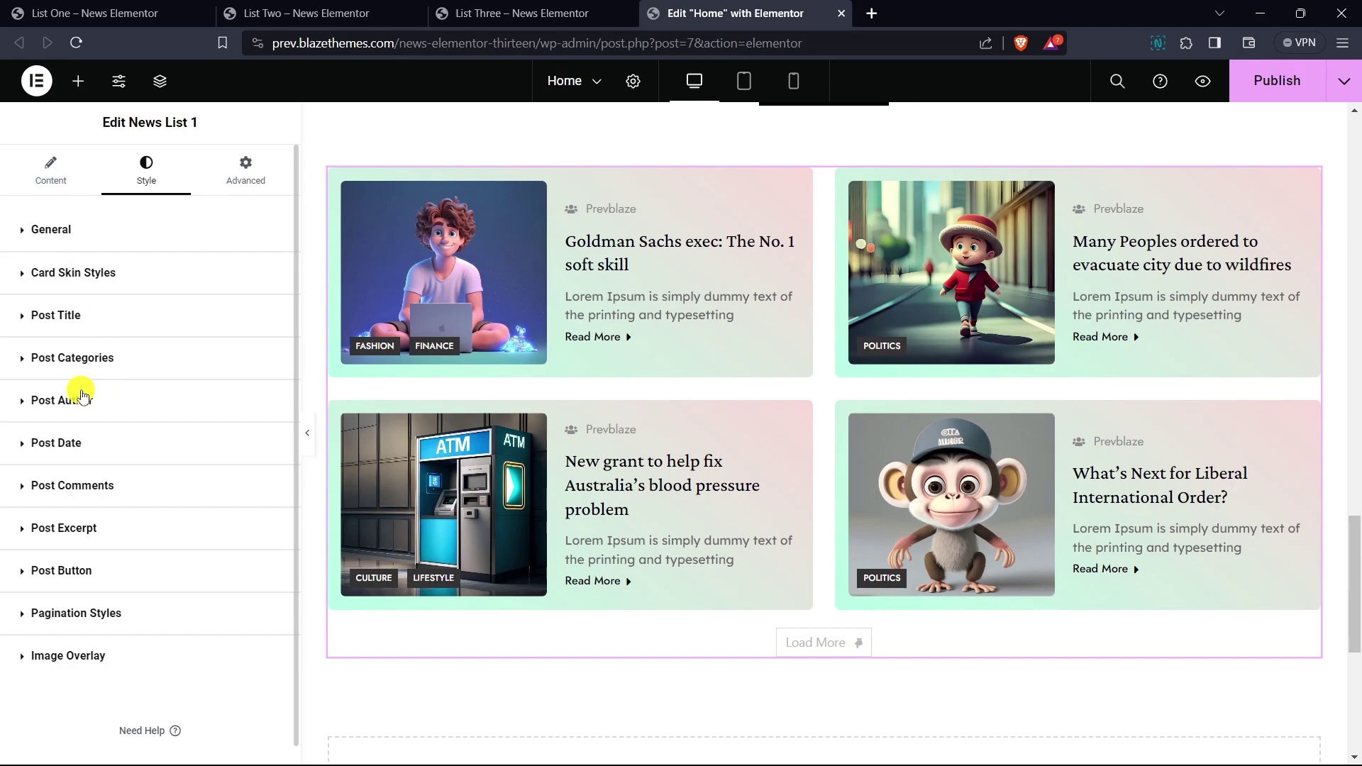
- Set the post author's font family to Crimson Pro in its typography settings
left_click(78, 394)
scroll(234, 333, "down", 1)
left_click(271, 356)
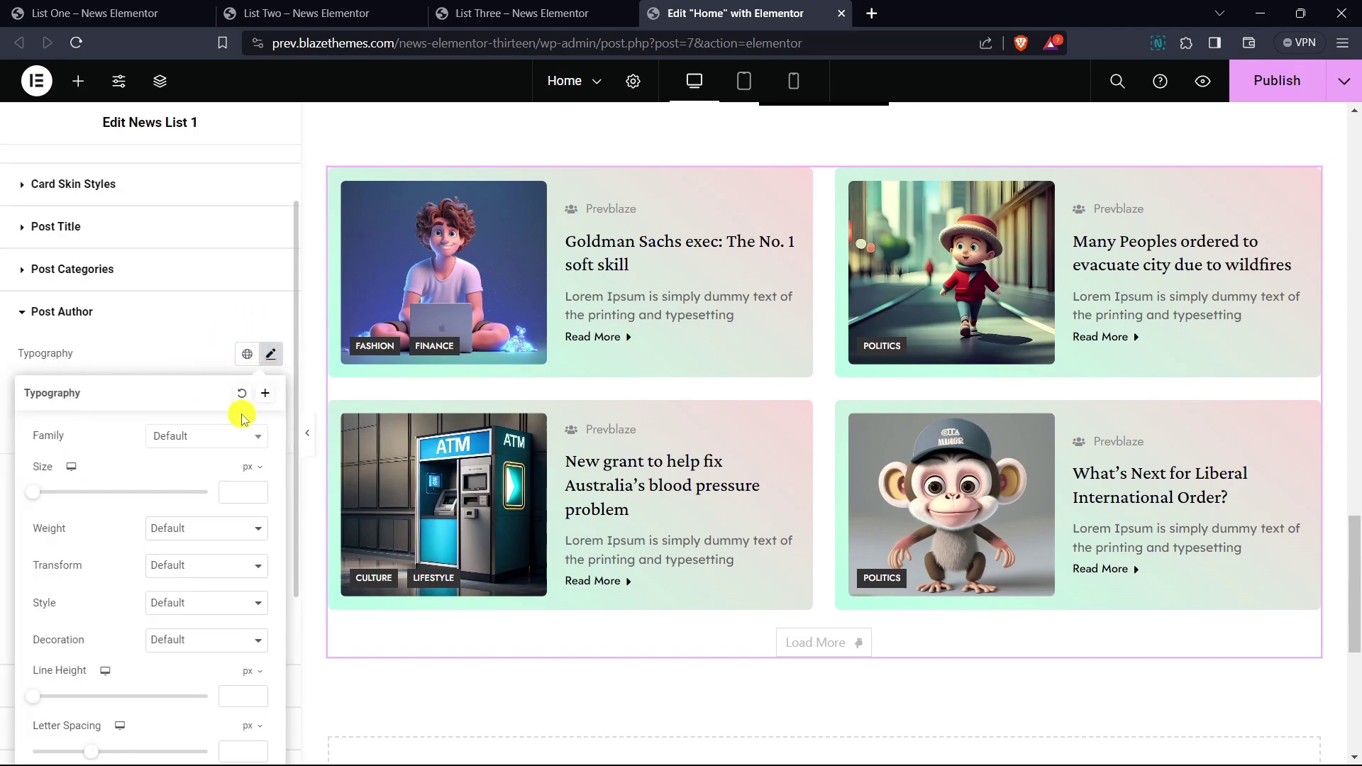
left_click(211, 439)
type("crimson")
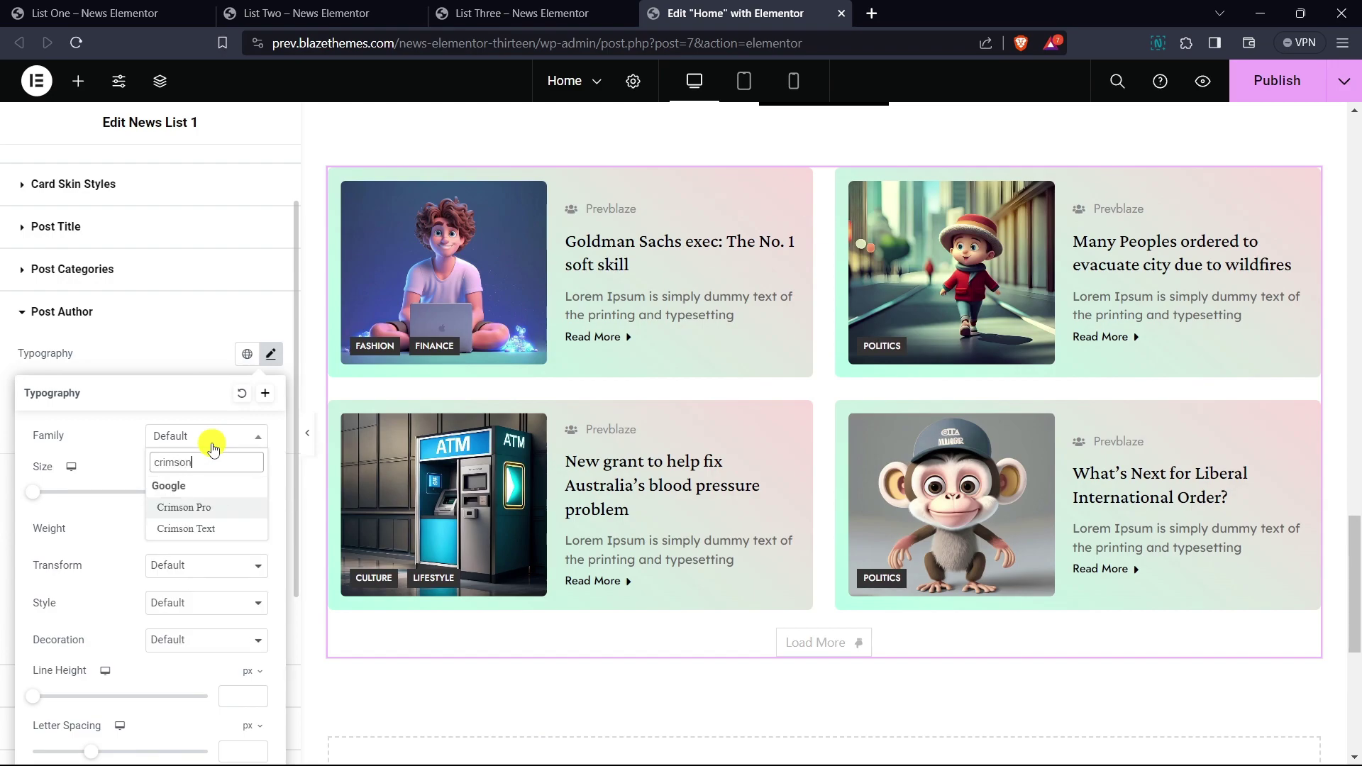
key("Return")
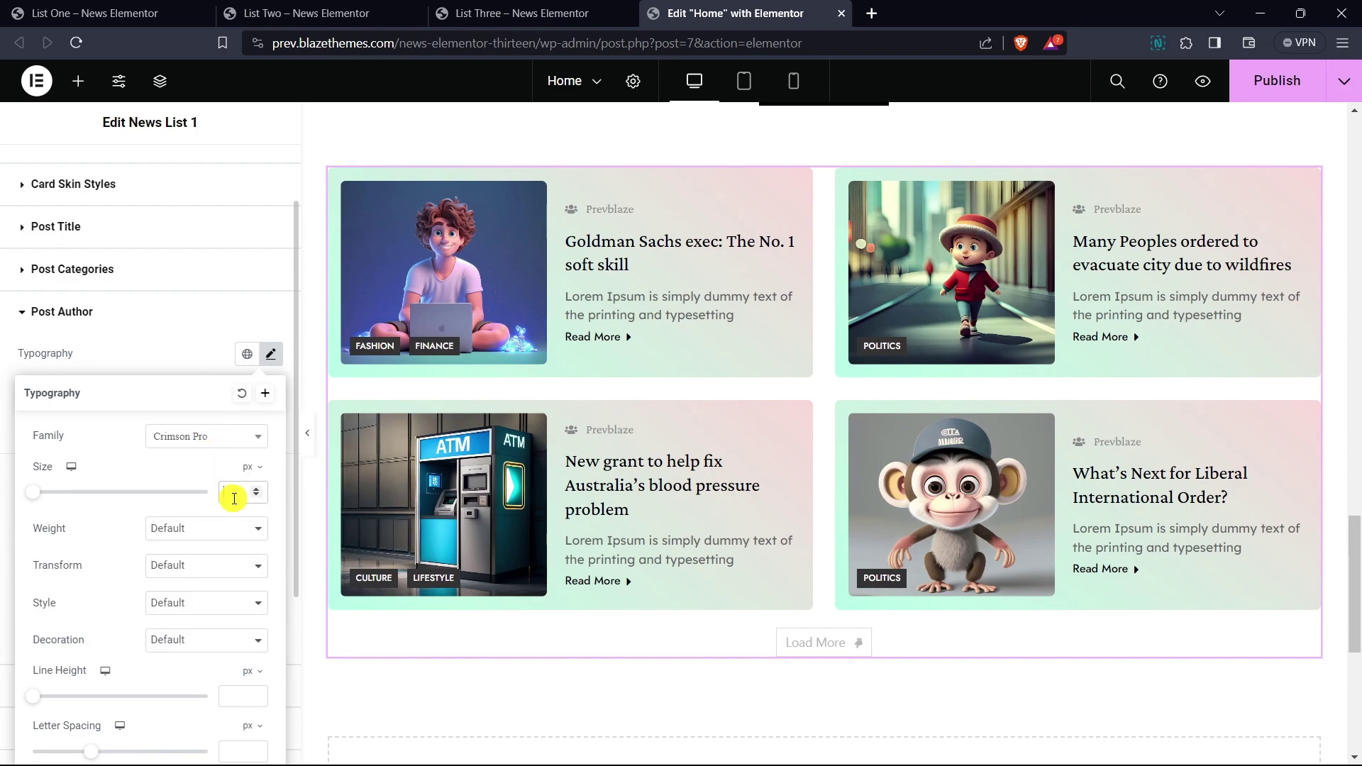
- Set the post author's font size to 13 px
type("12")
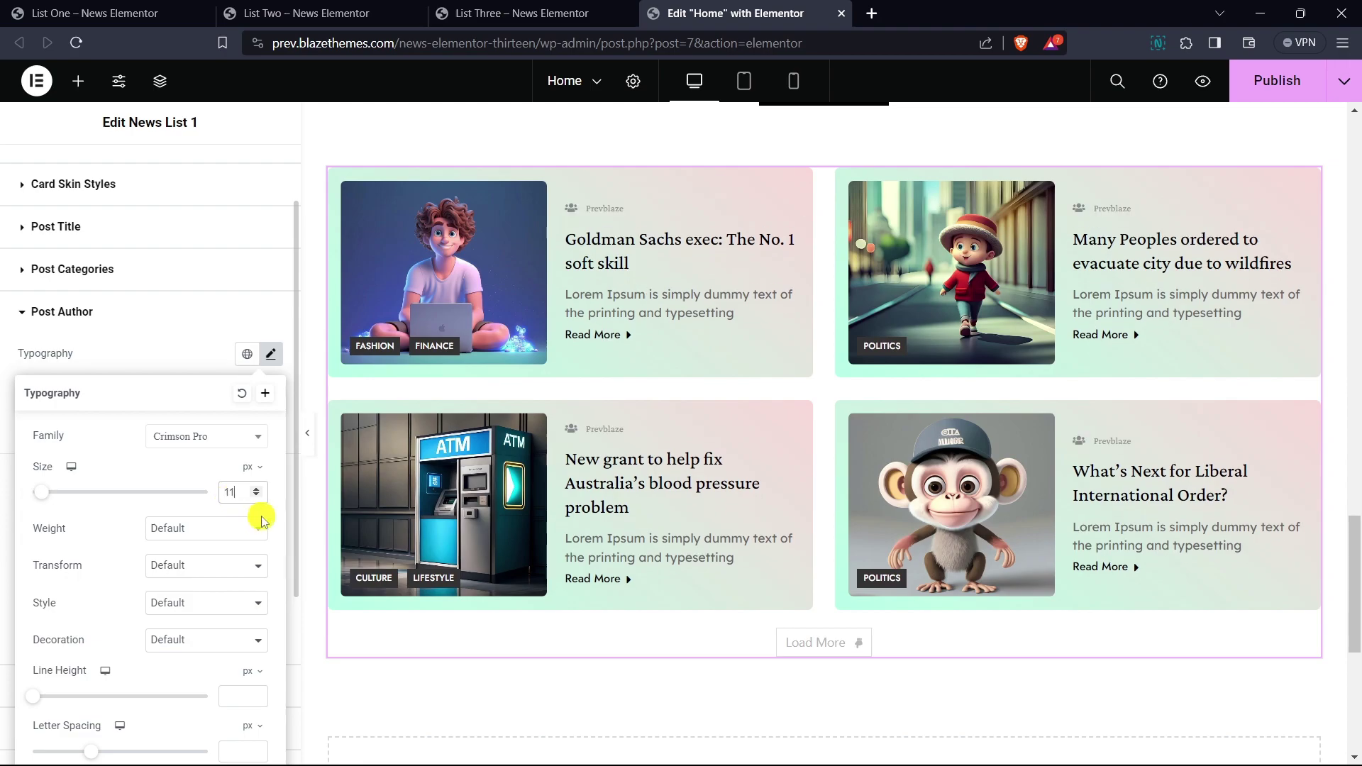
left_click(258, 490)
left_click(258, 489)
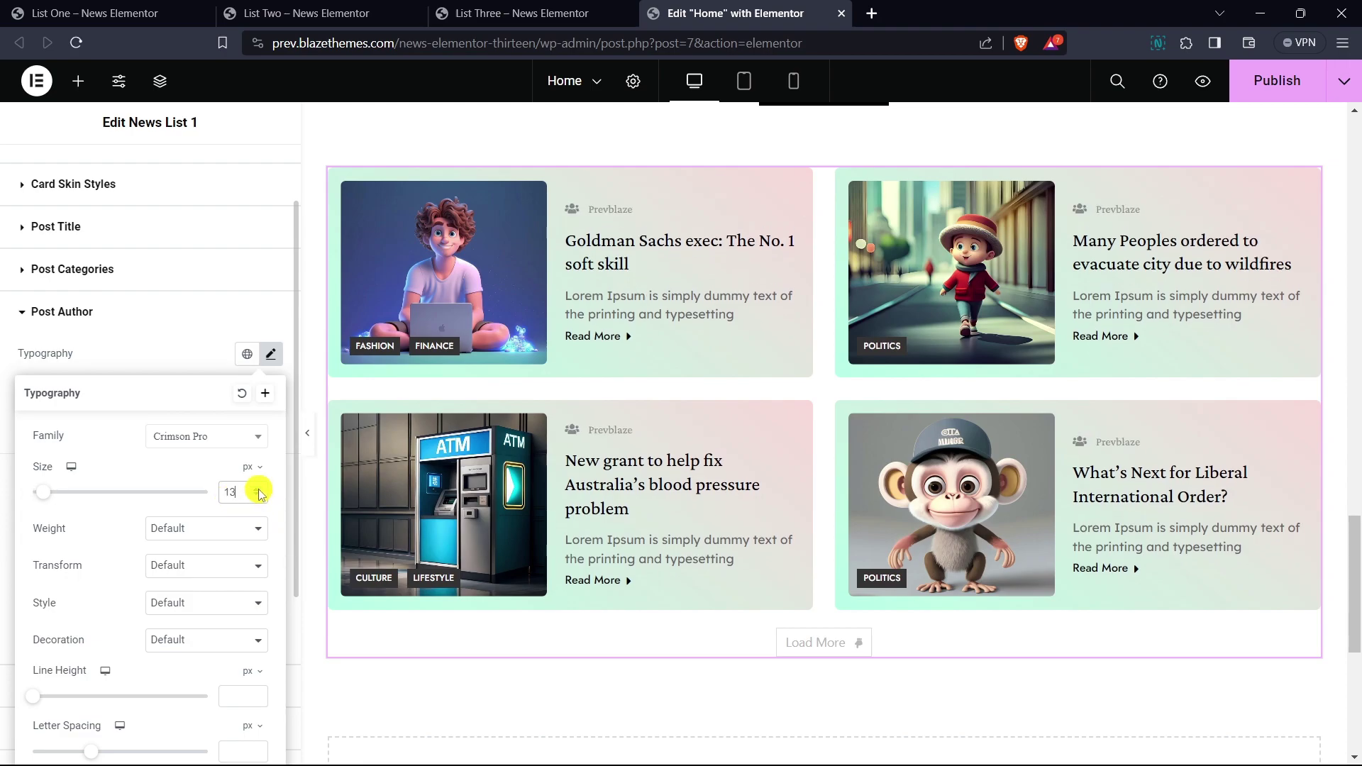
left_click(258, 489)
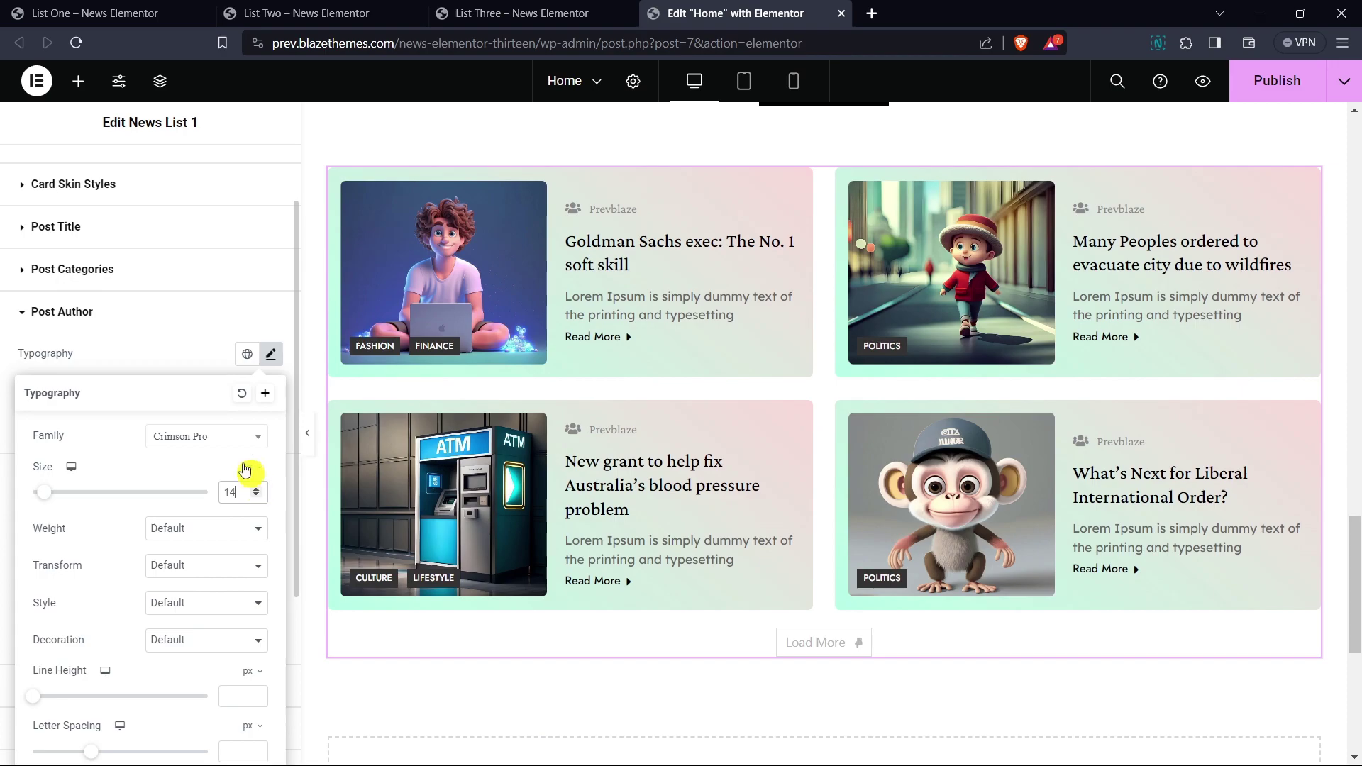
left_click(258, 496)
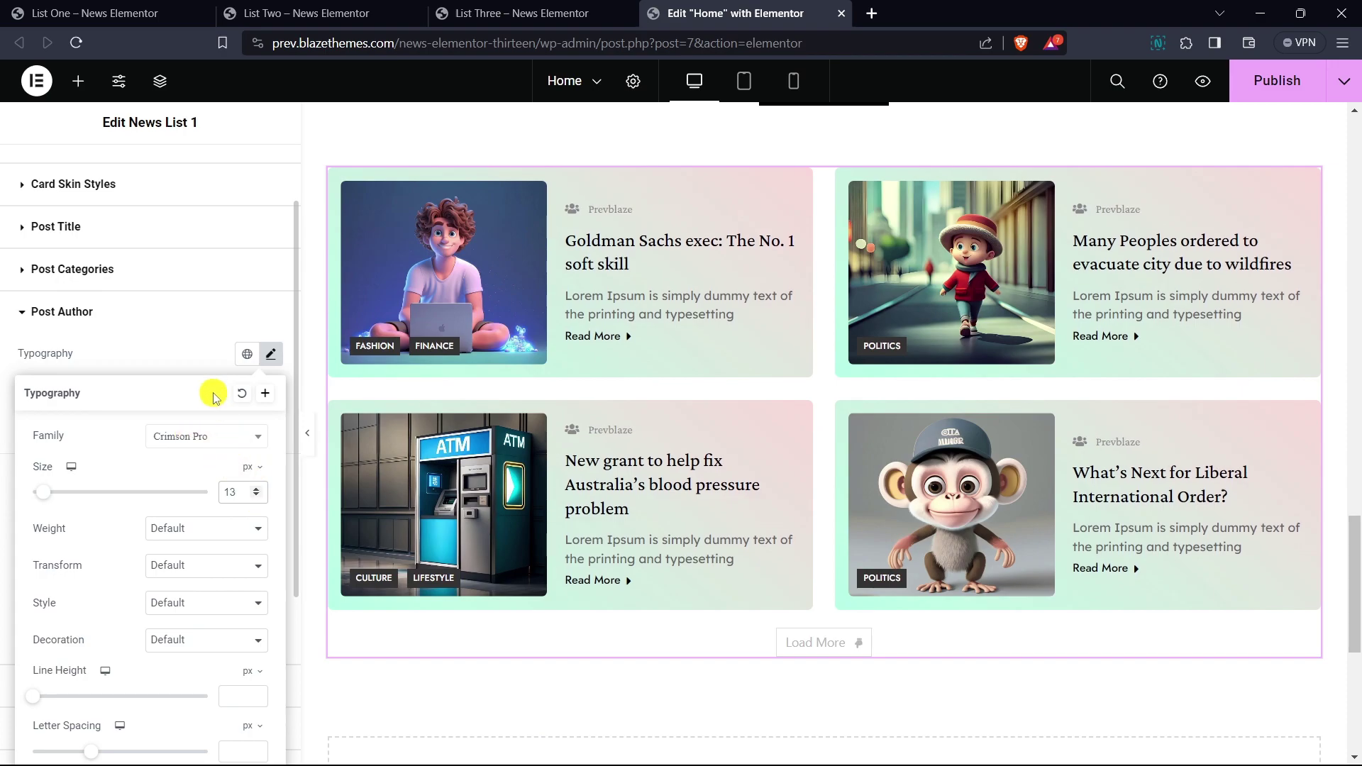
- Set the post author's font weight to 400 (Normal) and close the typography settings
scroll(209, 394, "down", 3)
left_click(188, 352)
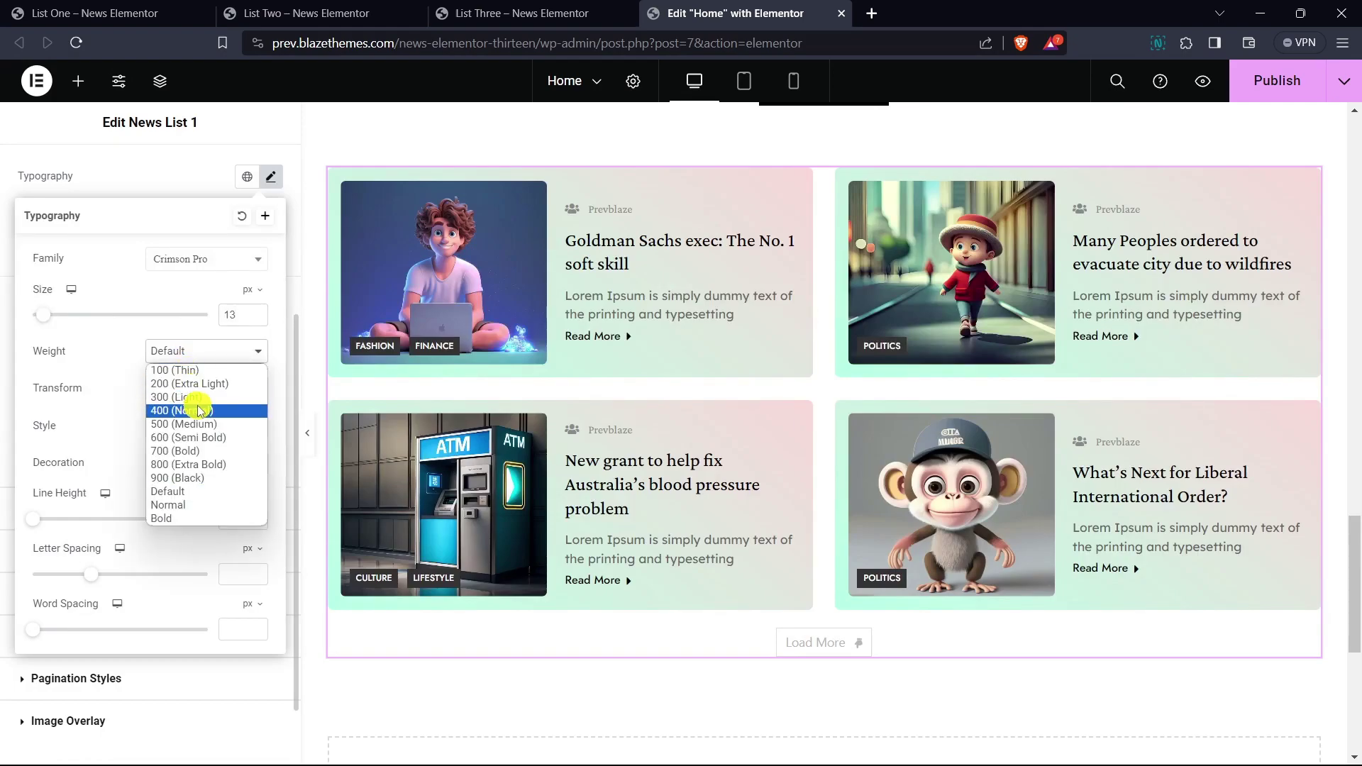
left_click(199, 411)
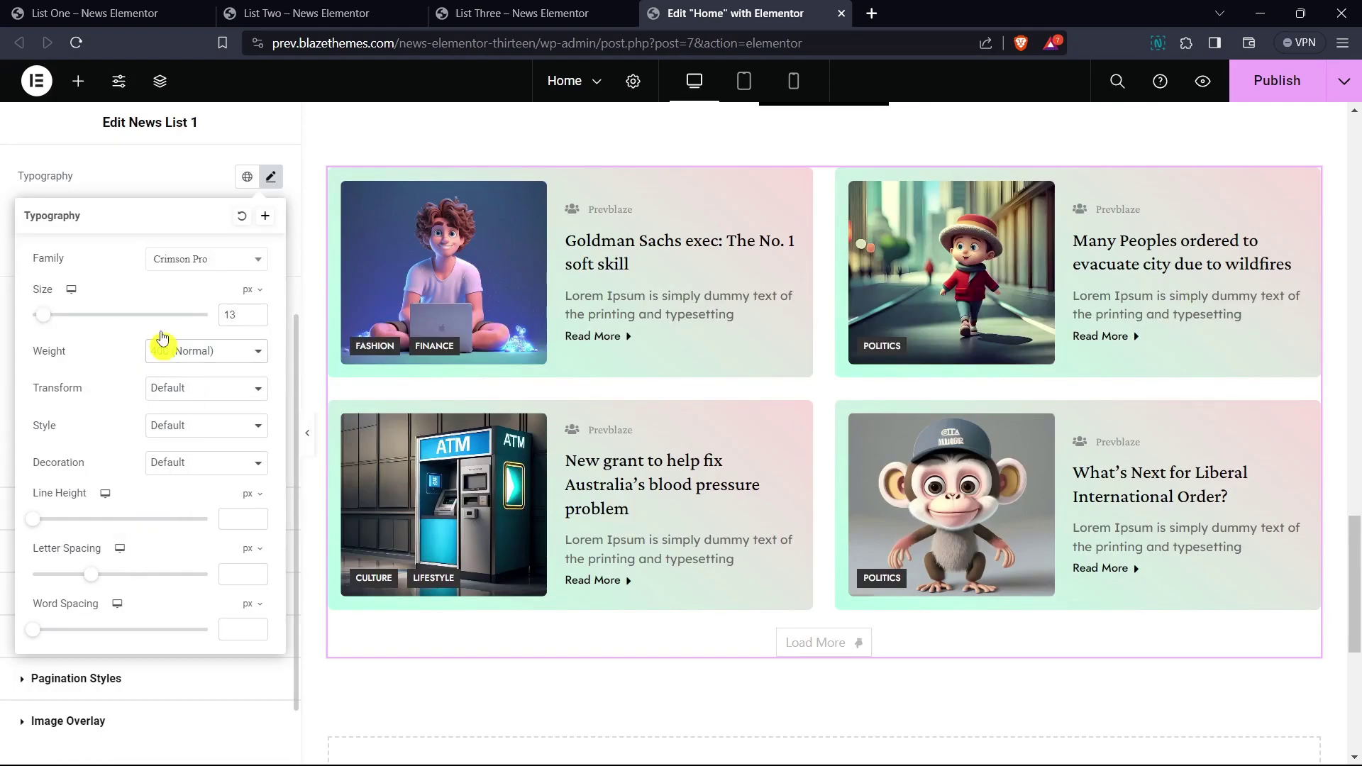
left_click(144, 188)
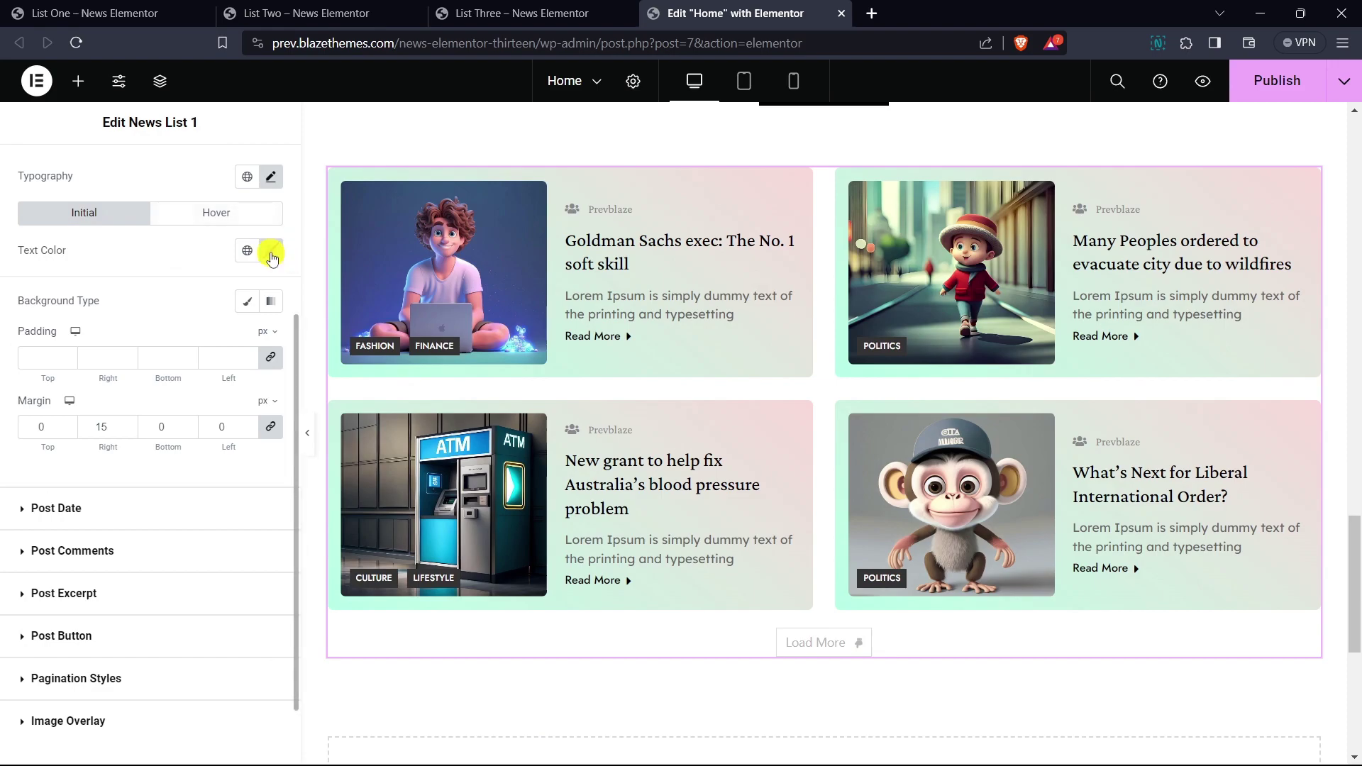
- Set the post author's text color to dark gray #3A3A3A and collapse the Post Author settings
left_click(271, 250)
mouse_move(195, 369)
left_mouse_down()
mouse_move(163, 369)
mouse_move(161, 426)
left_mouse_up()
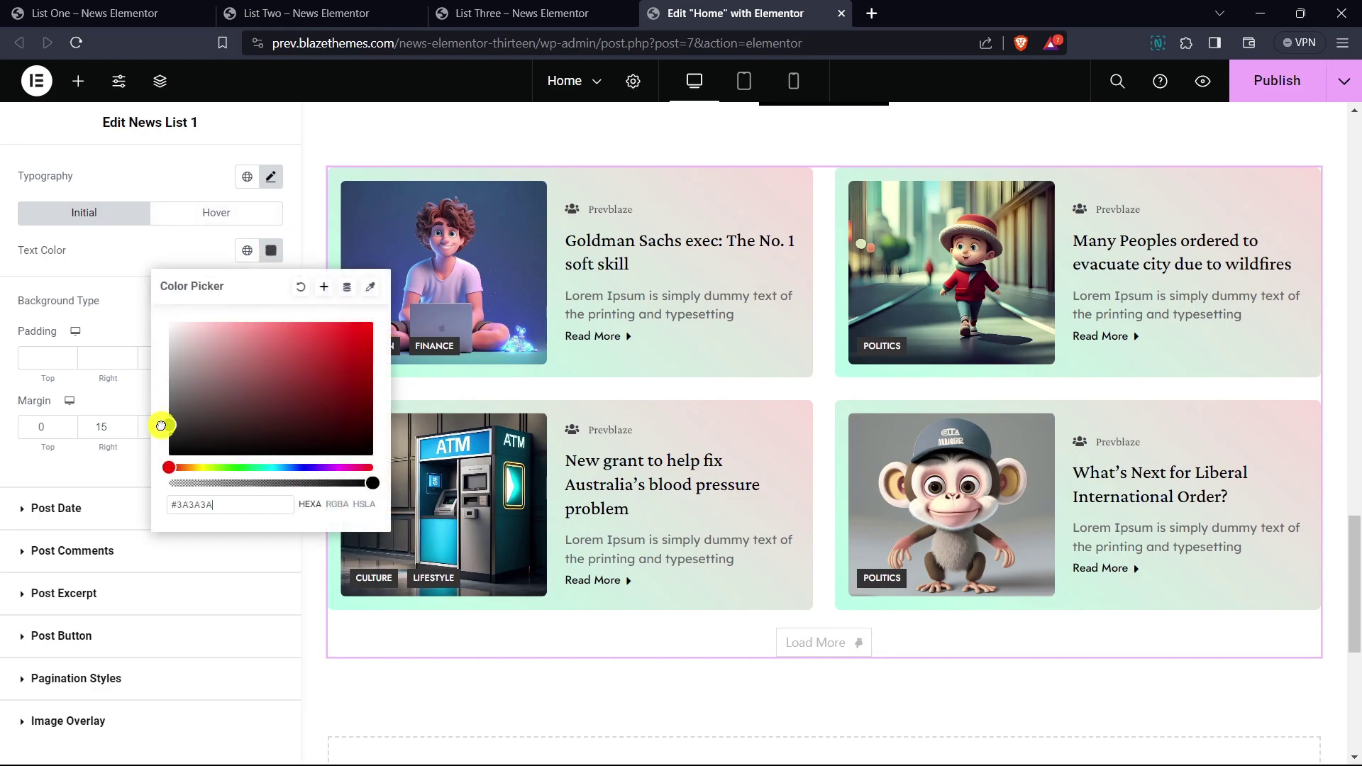
left_click(120, 267)
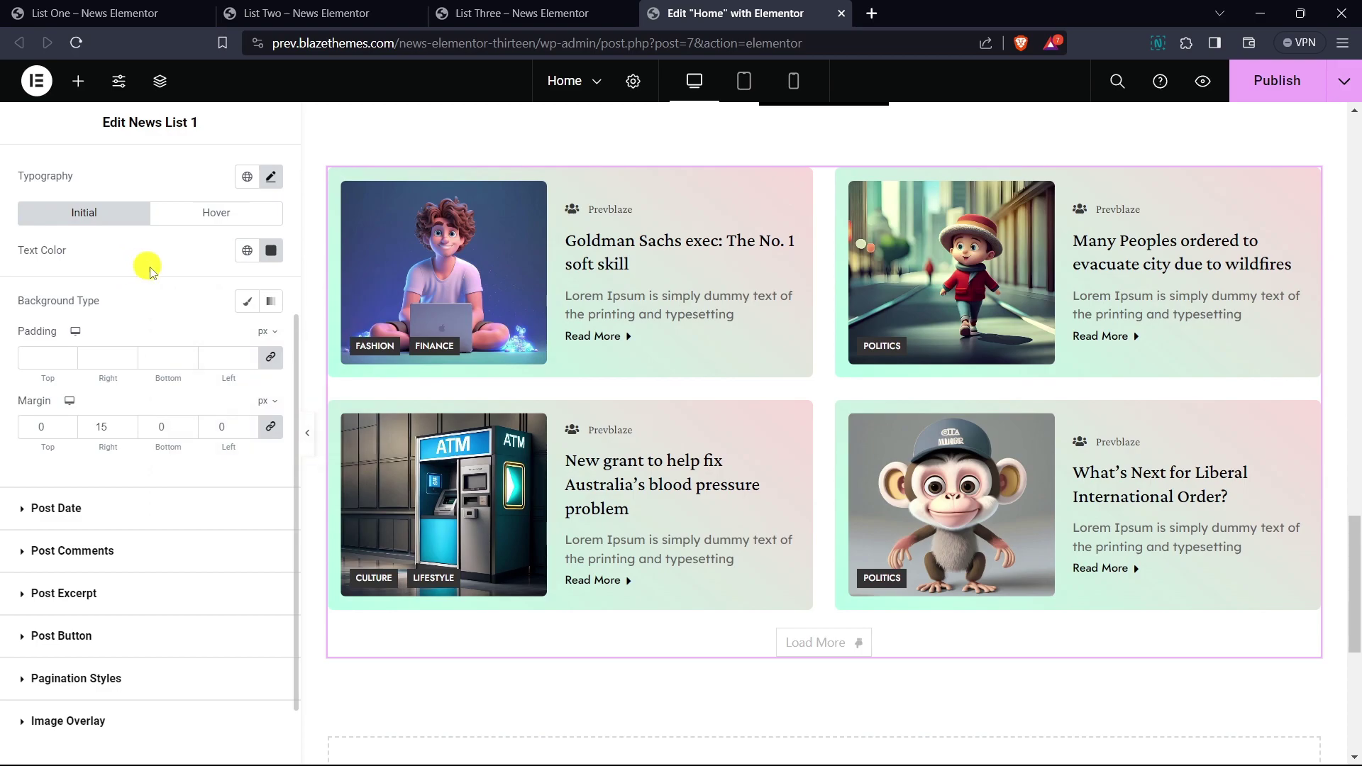
scroll(164, 284, "up", 3)
left_click(74, 315)
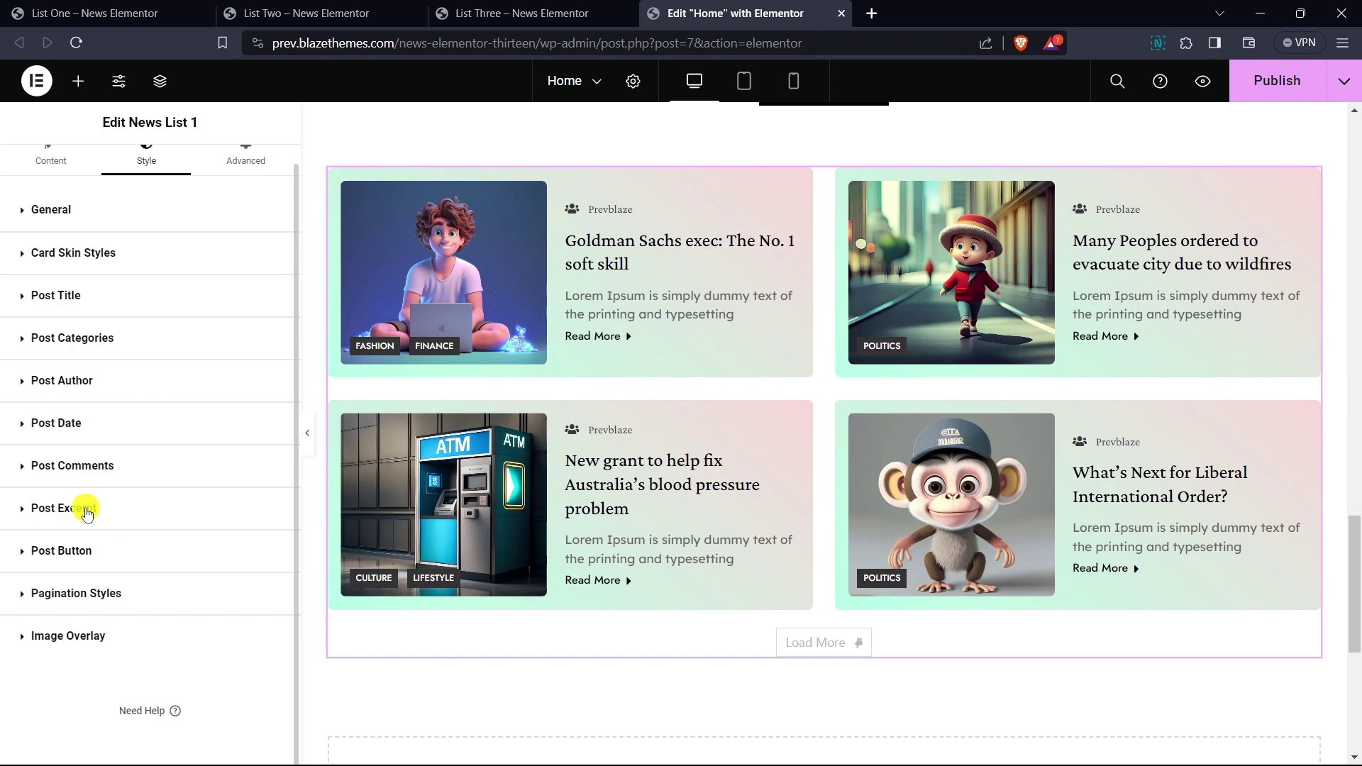
- Set the post excerpt's font family to Poppins in its typography settings
left_click(86, 512)
left_click(270, 304)
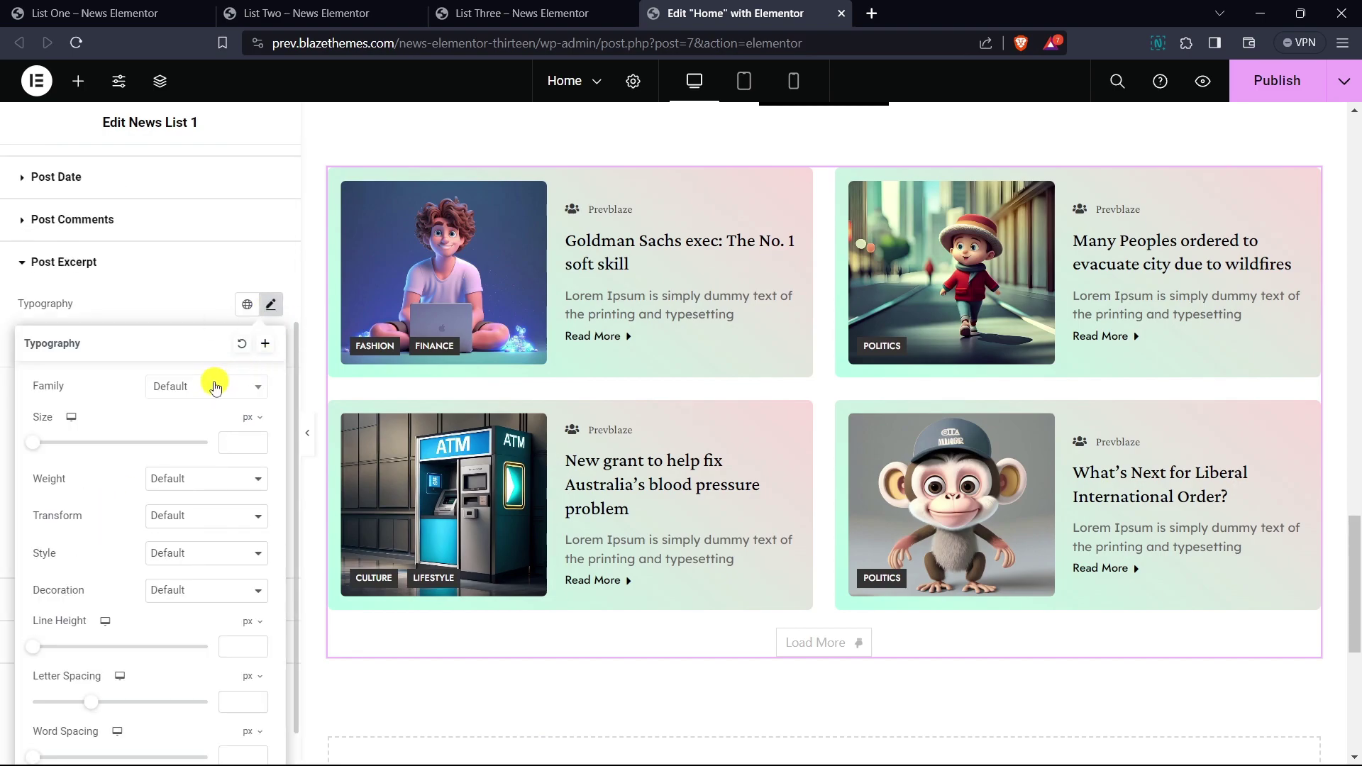
left_click(207, 386)
type("popp")
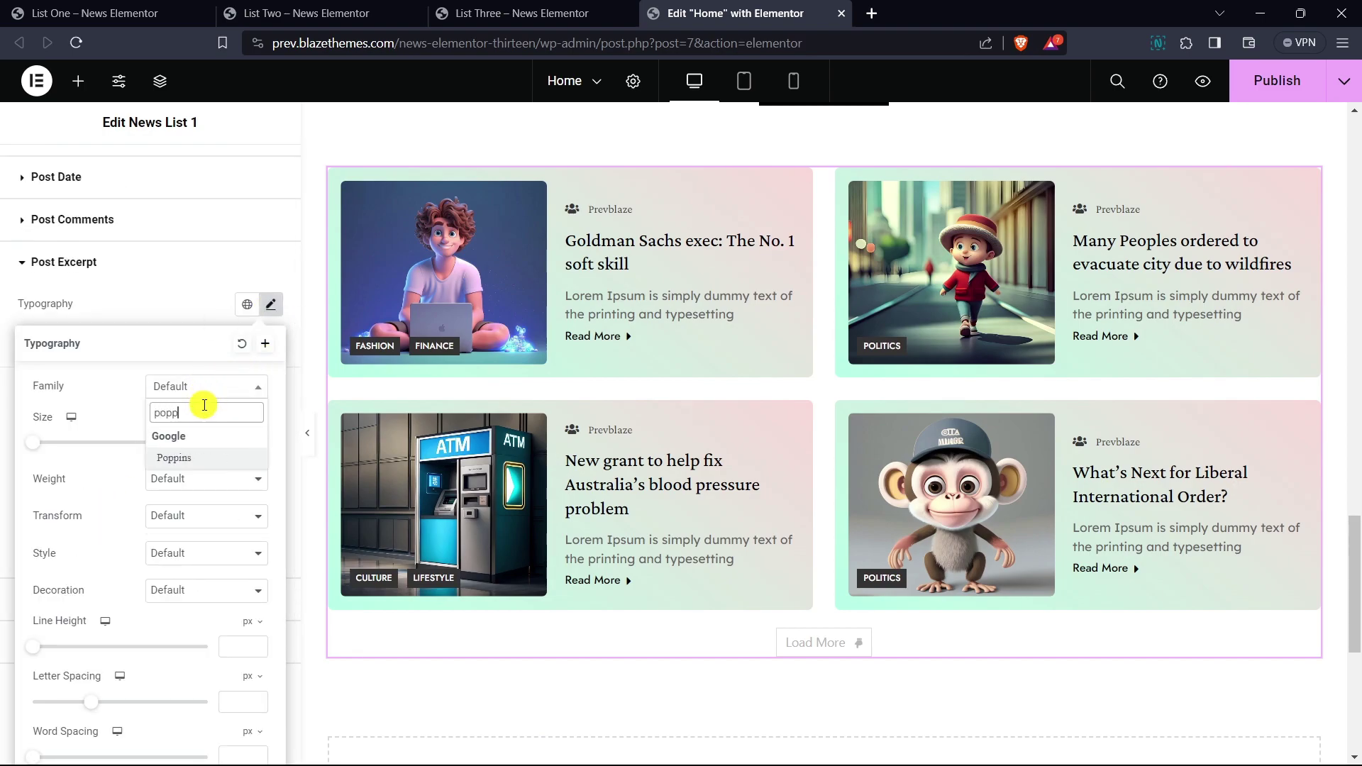
key("Return")
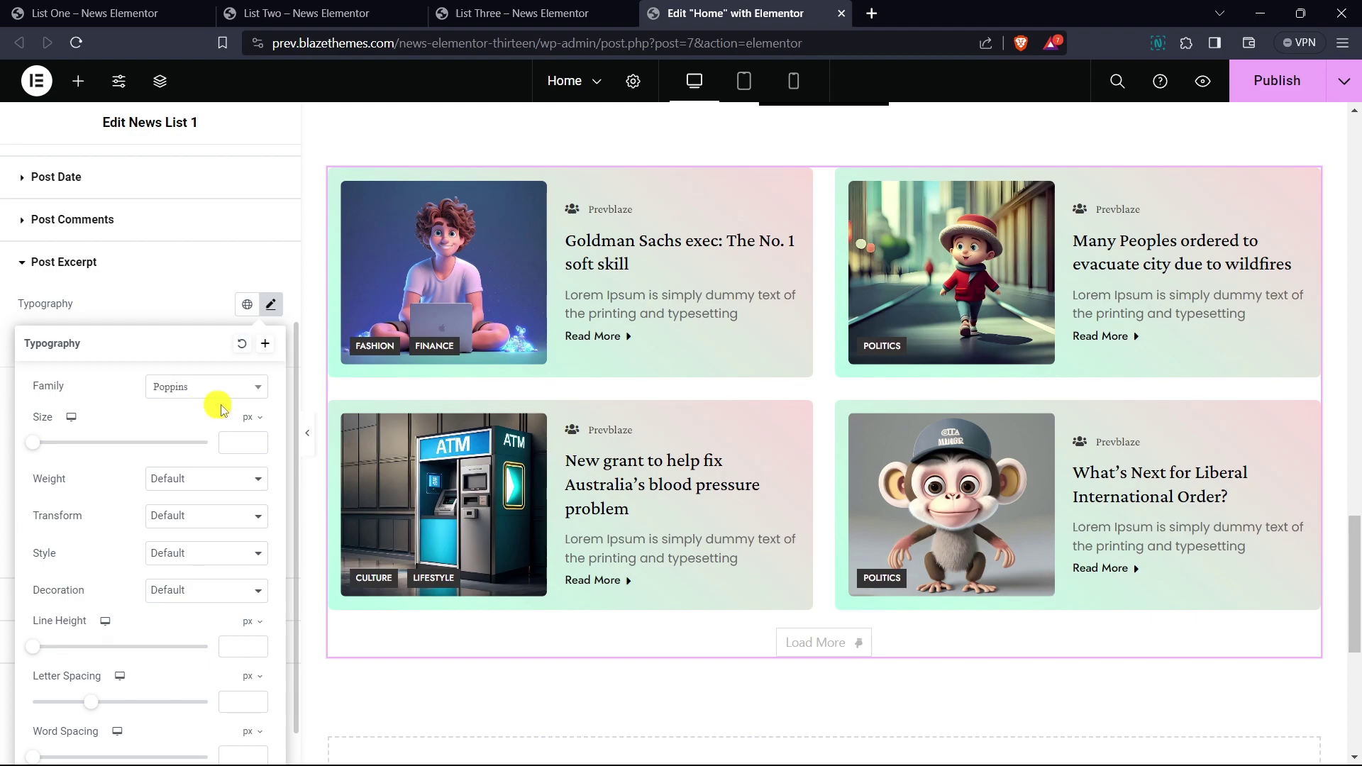
- Set the post excerpt's font size to 16 px and its weight to 300 (Light)
type("1")
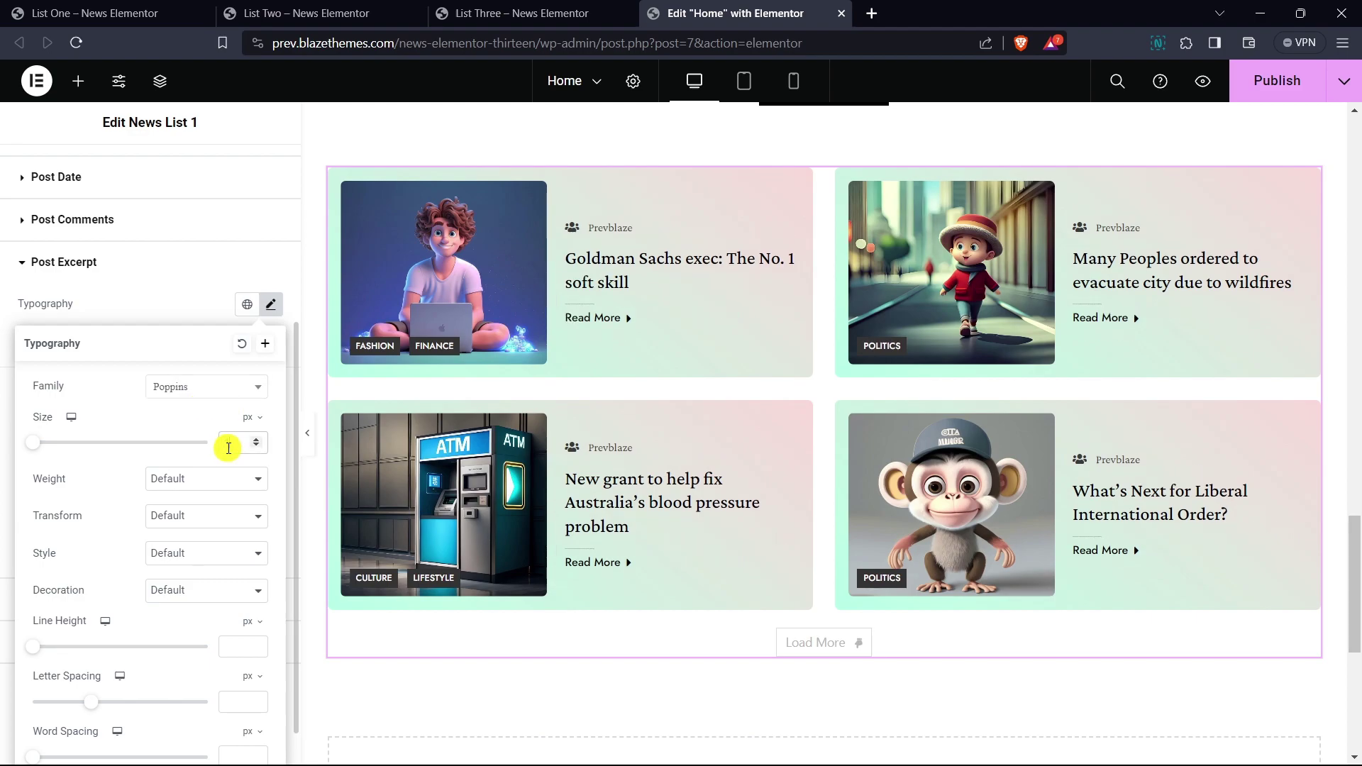
type("5")
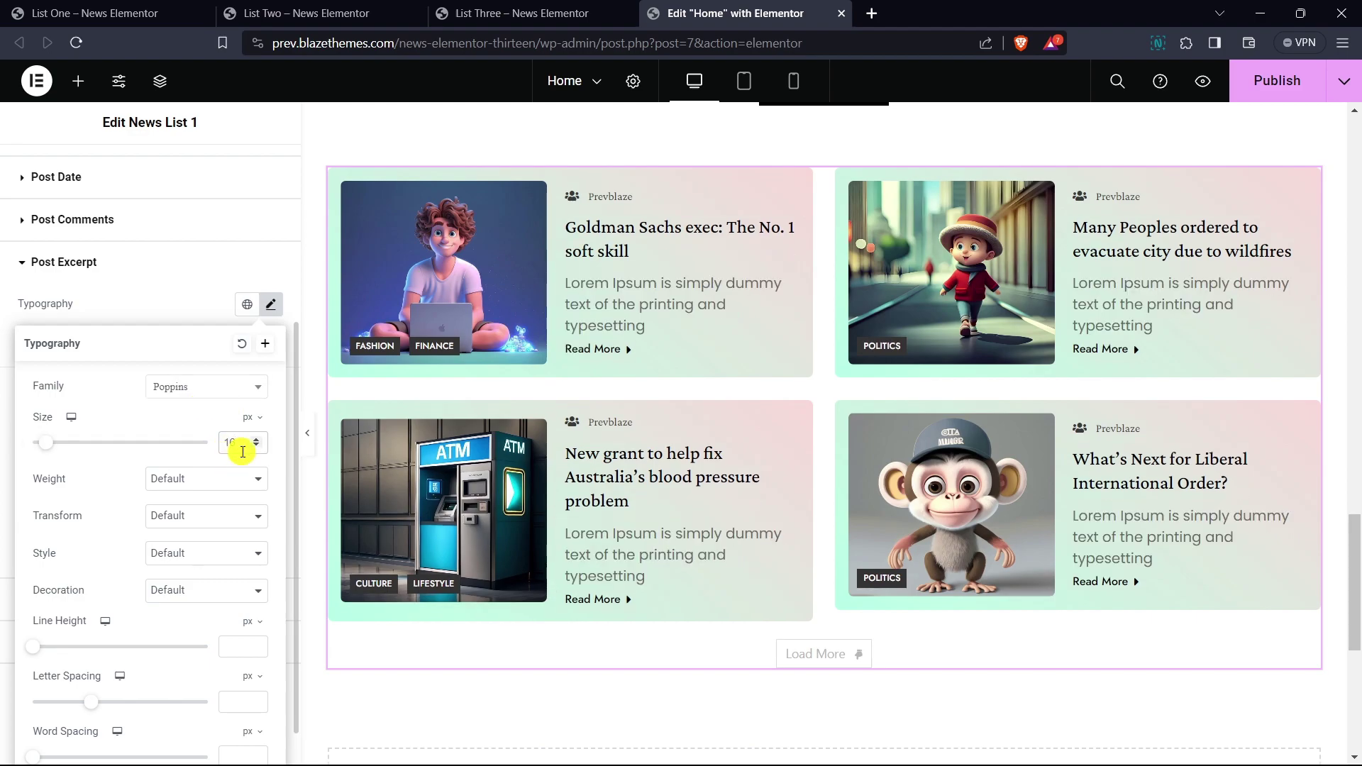
left_click(255, 446)
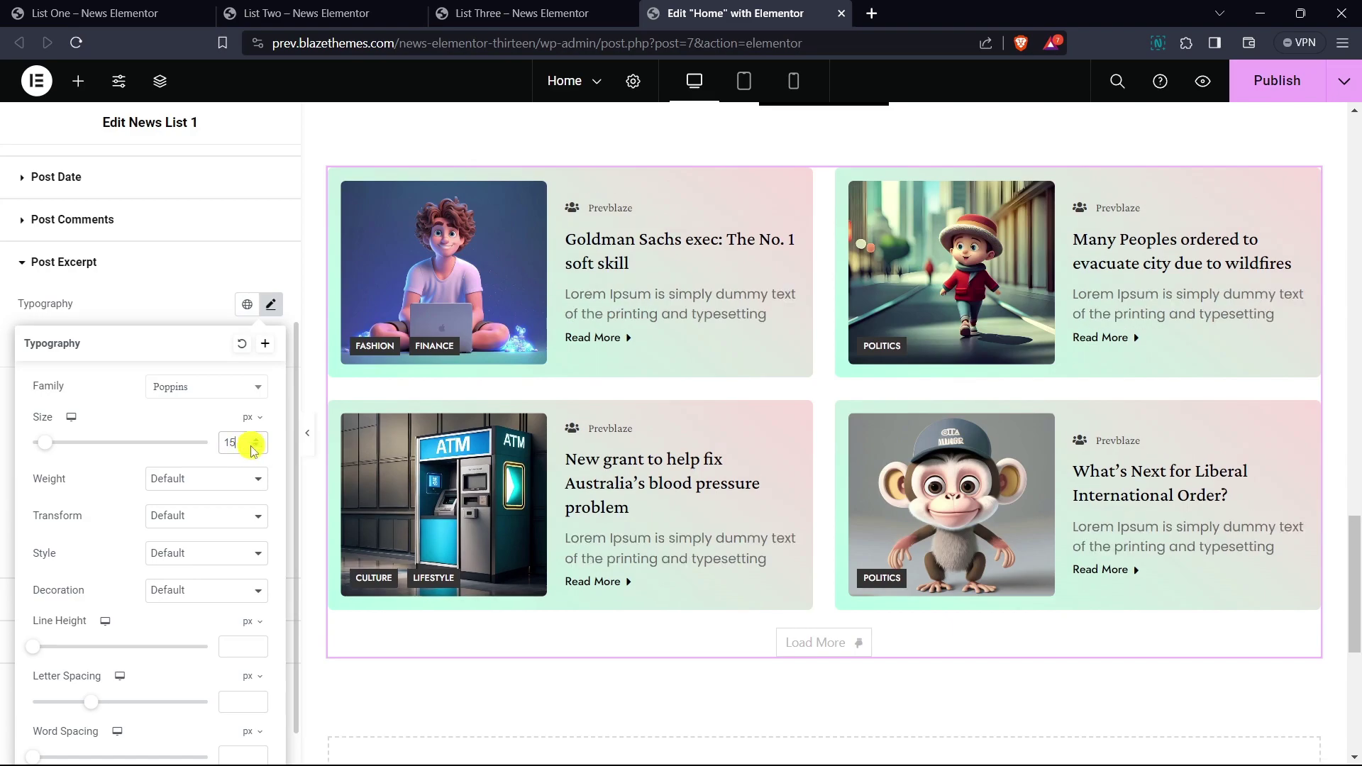
left_click(186, 478)
left_click(183, 541)
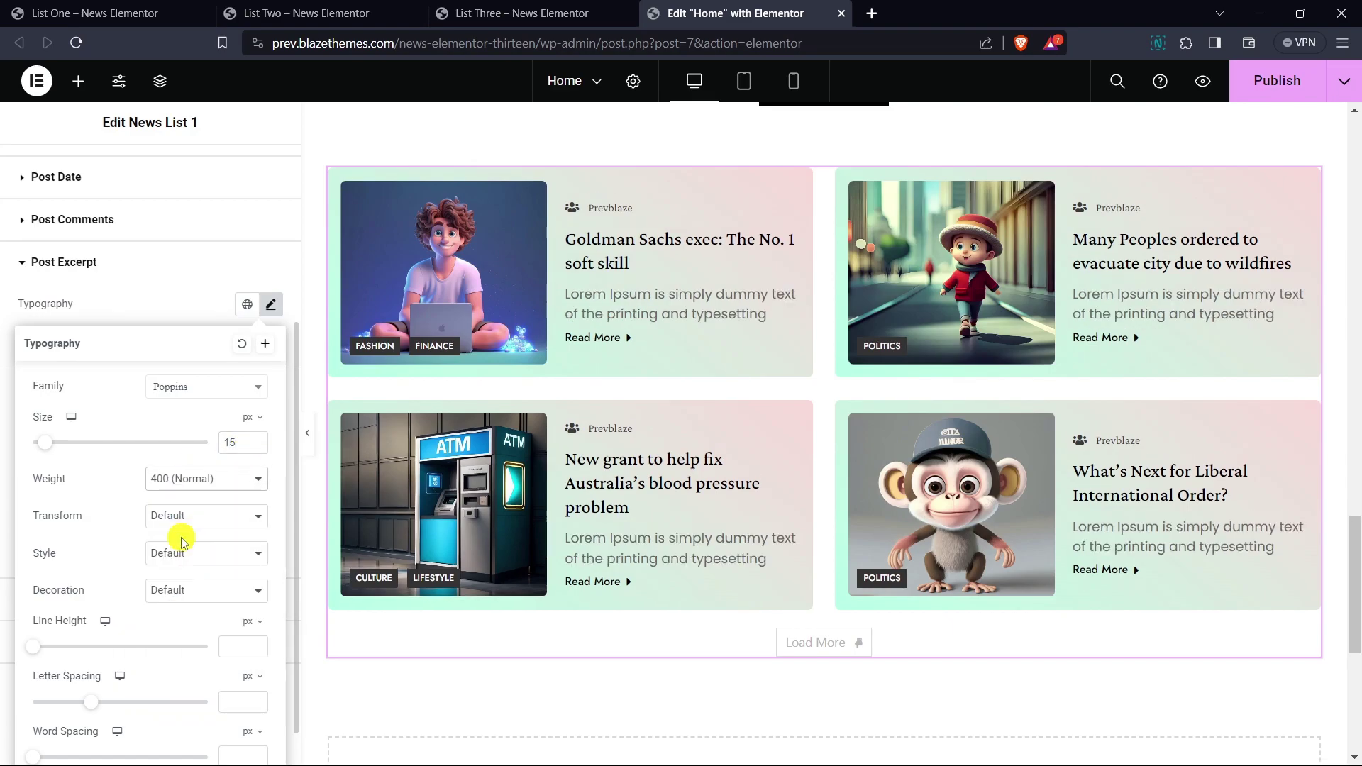
left_click(190, 479)
left_click(190, 526)
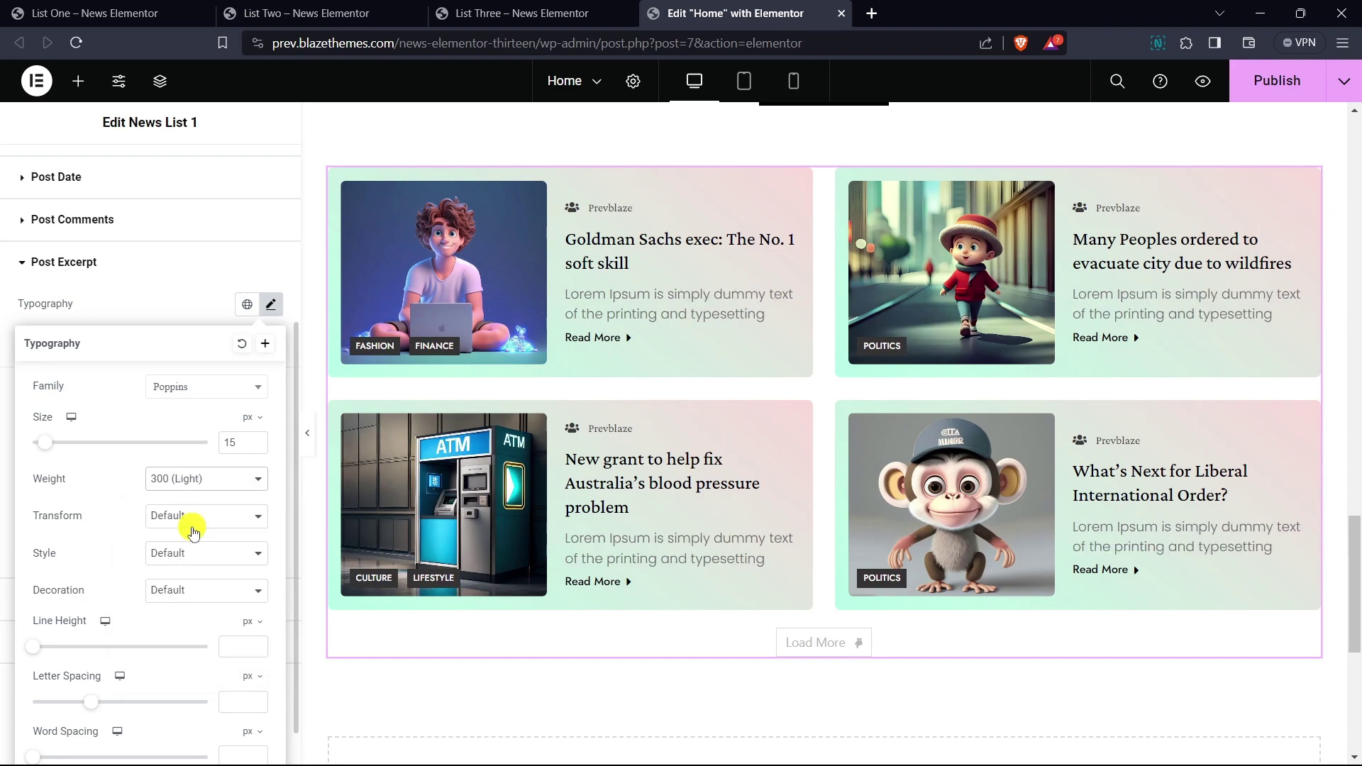
left_click(256, 439)
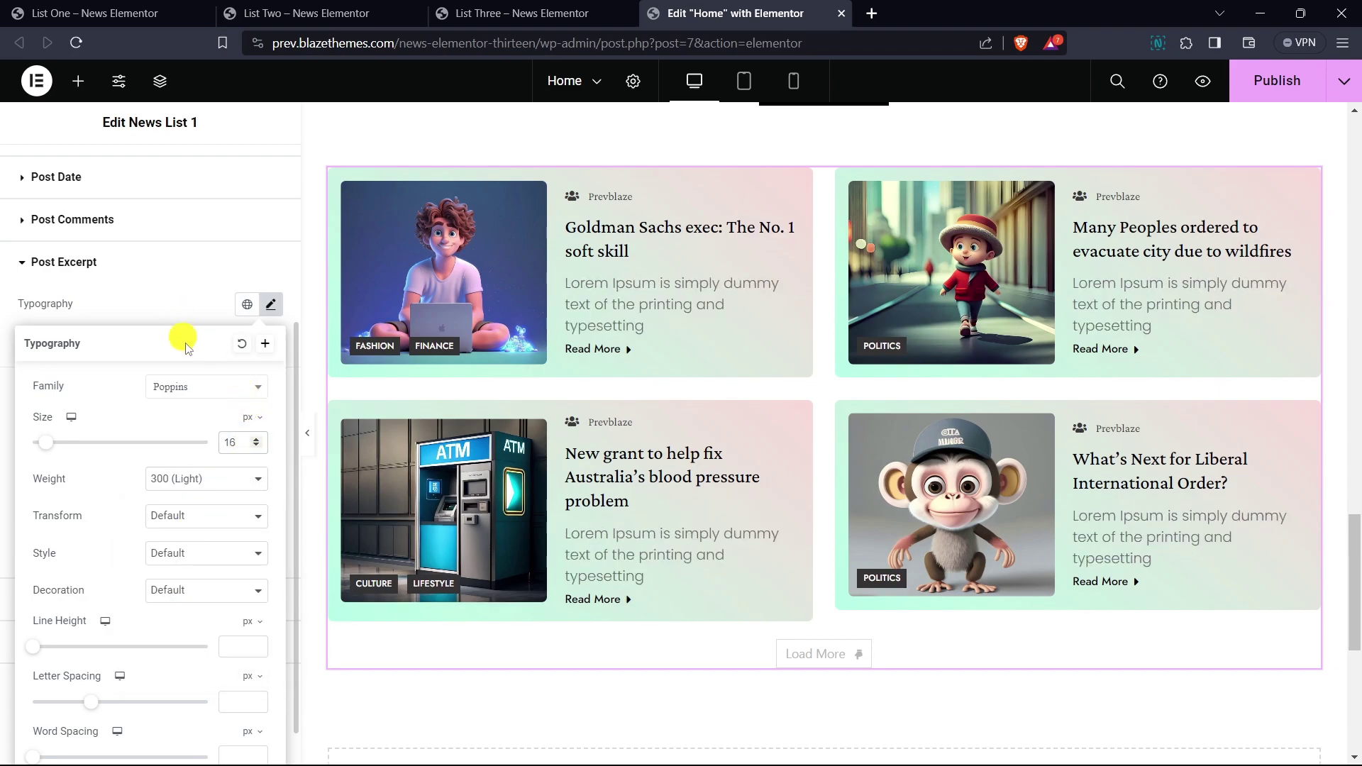
- Set the post excerpt's line height to 25 px and close the typography settings
scroll(184, 351, "down", 1)
left_click(243, 600)
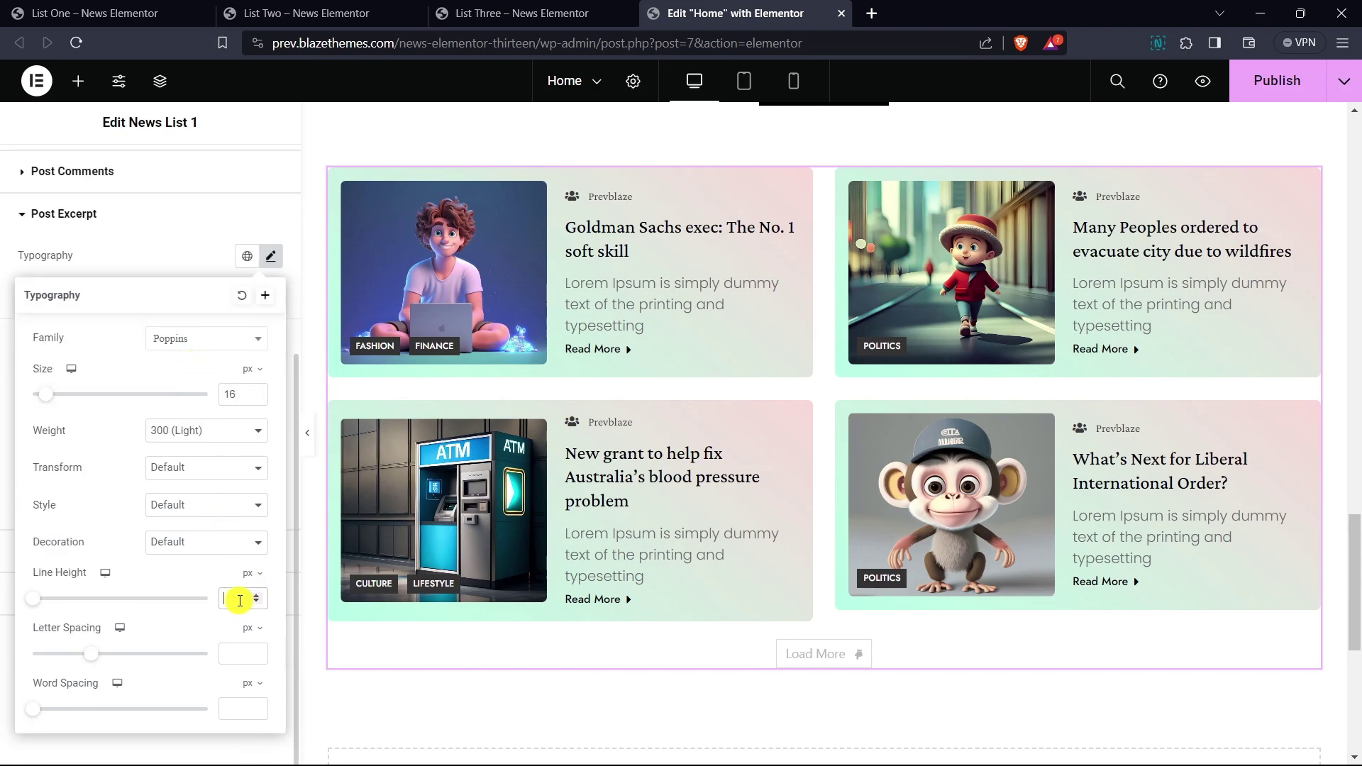
type("25")
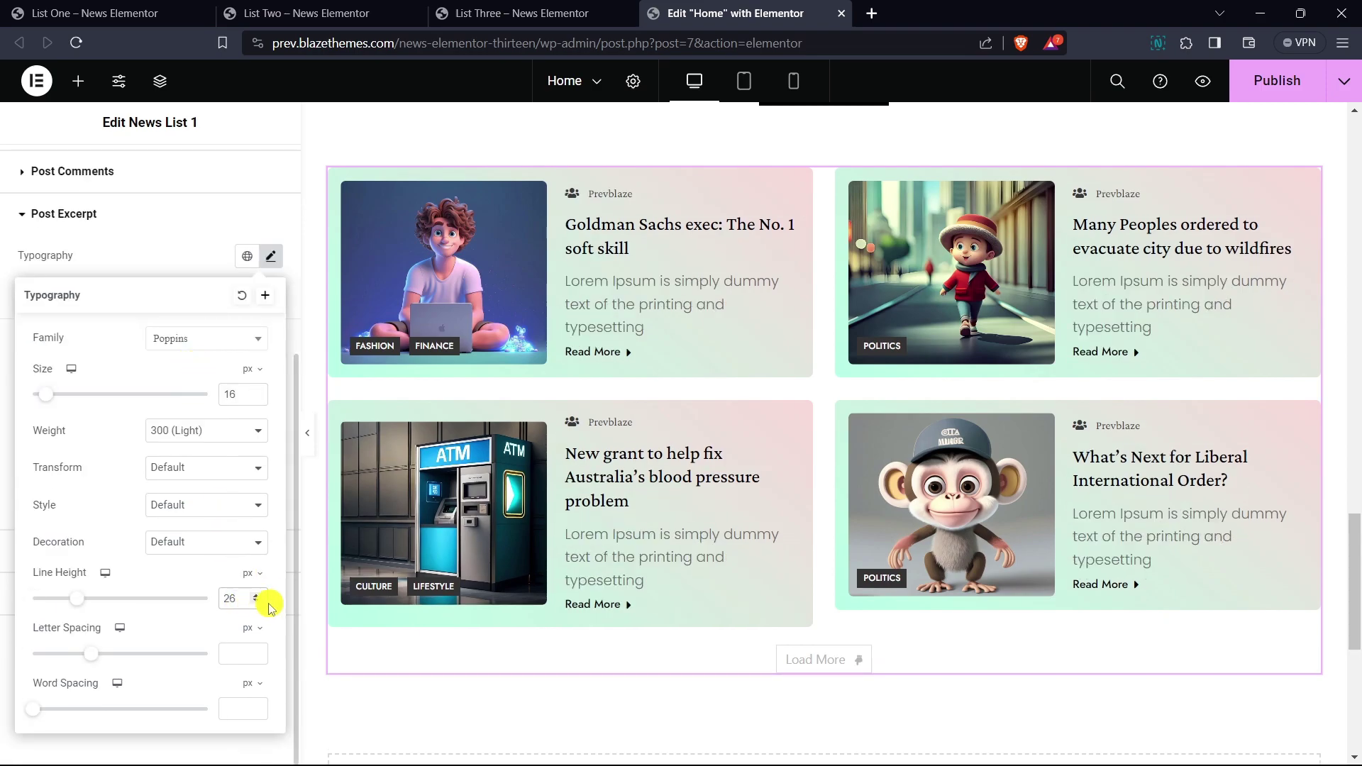
left_click(258, 603)
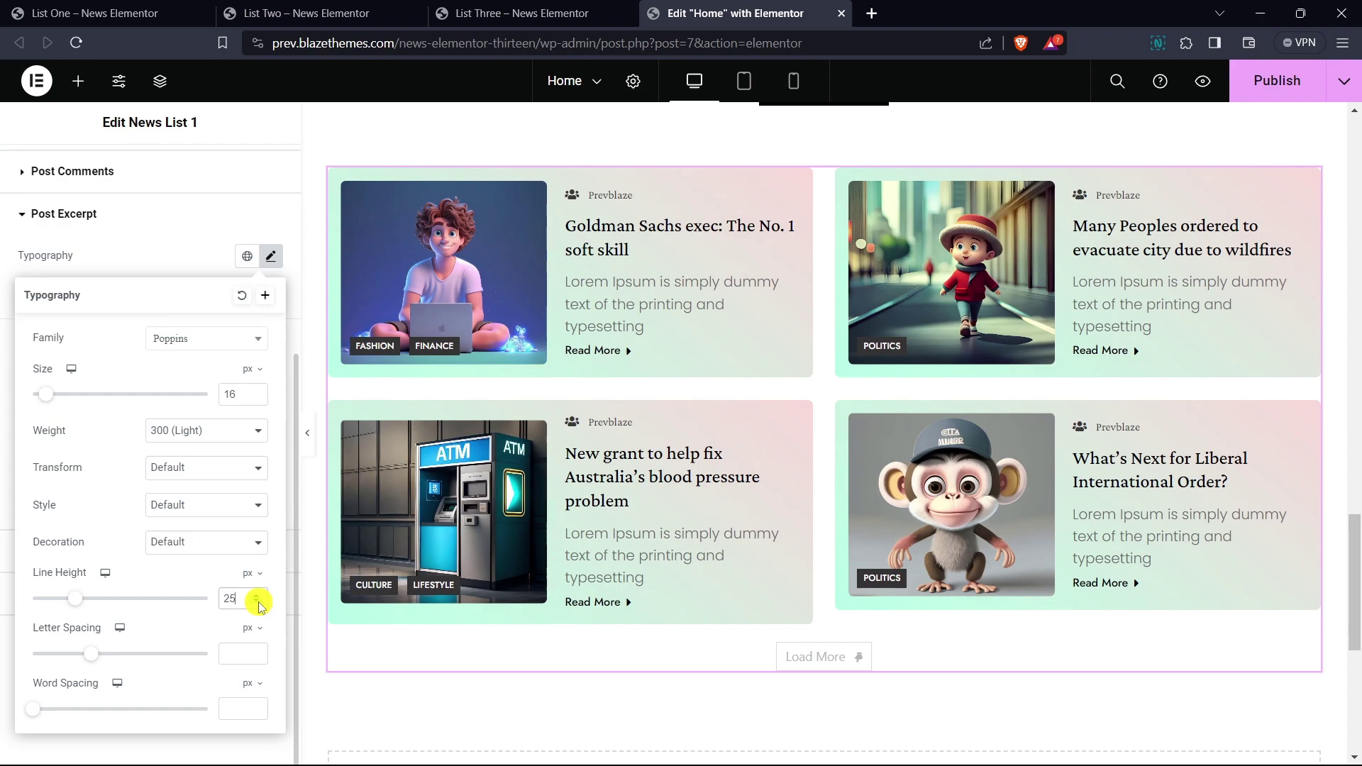
left_click(190, 264)
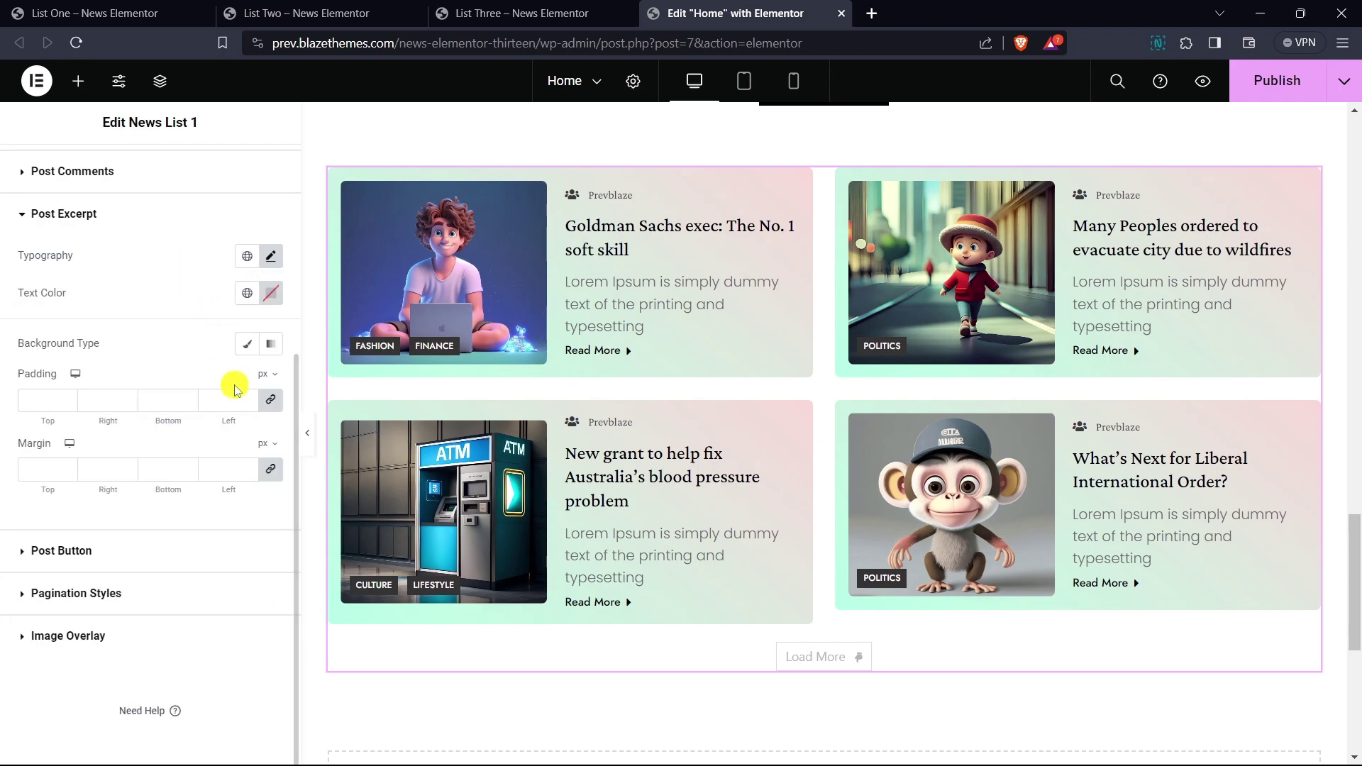
- Set the post excerpt's text color to dark gray #3F3F3F
left_click(270, 293)
left_click_drag(238, 408, 150, 466)
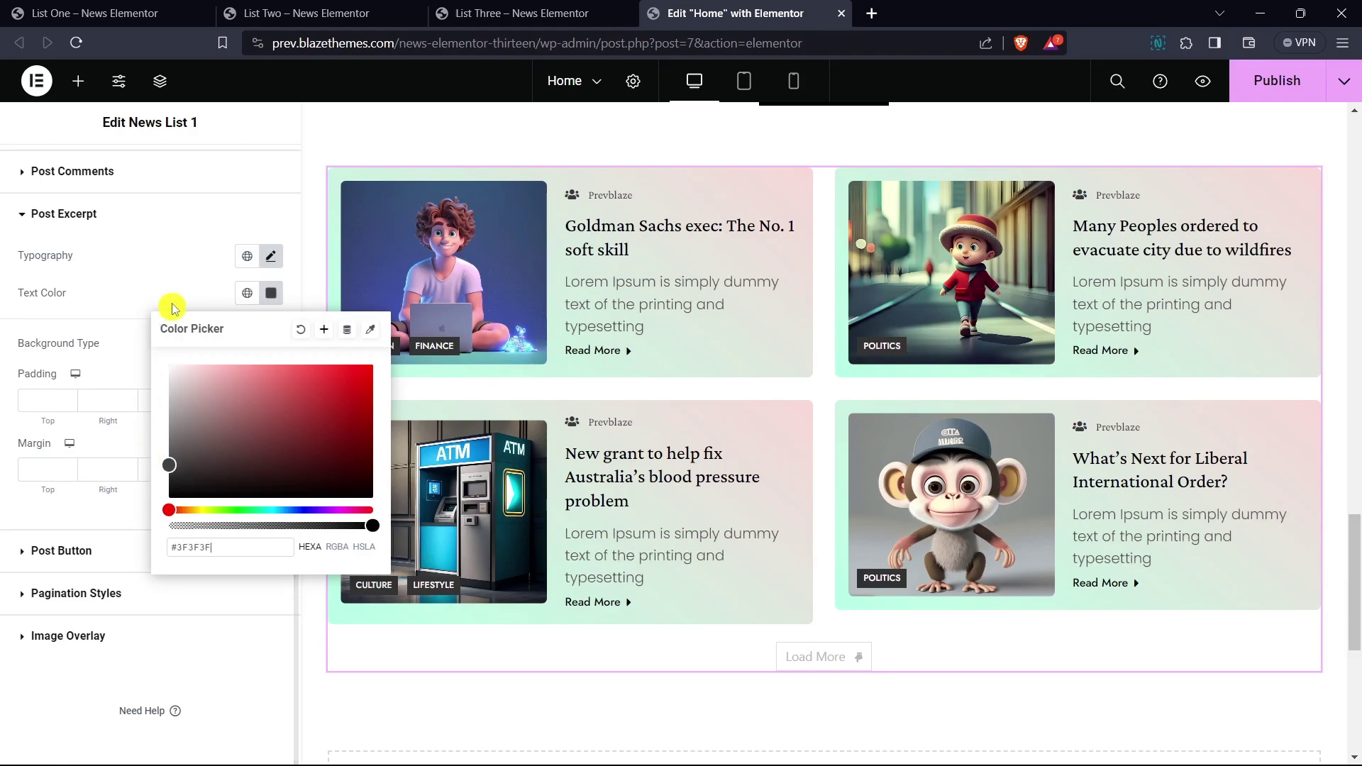
left_click(177, 277)
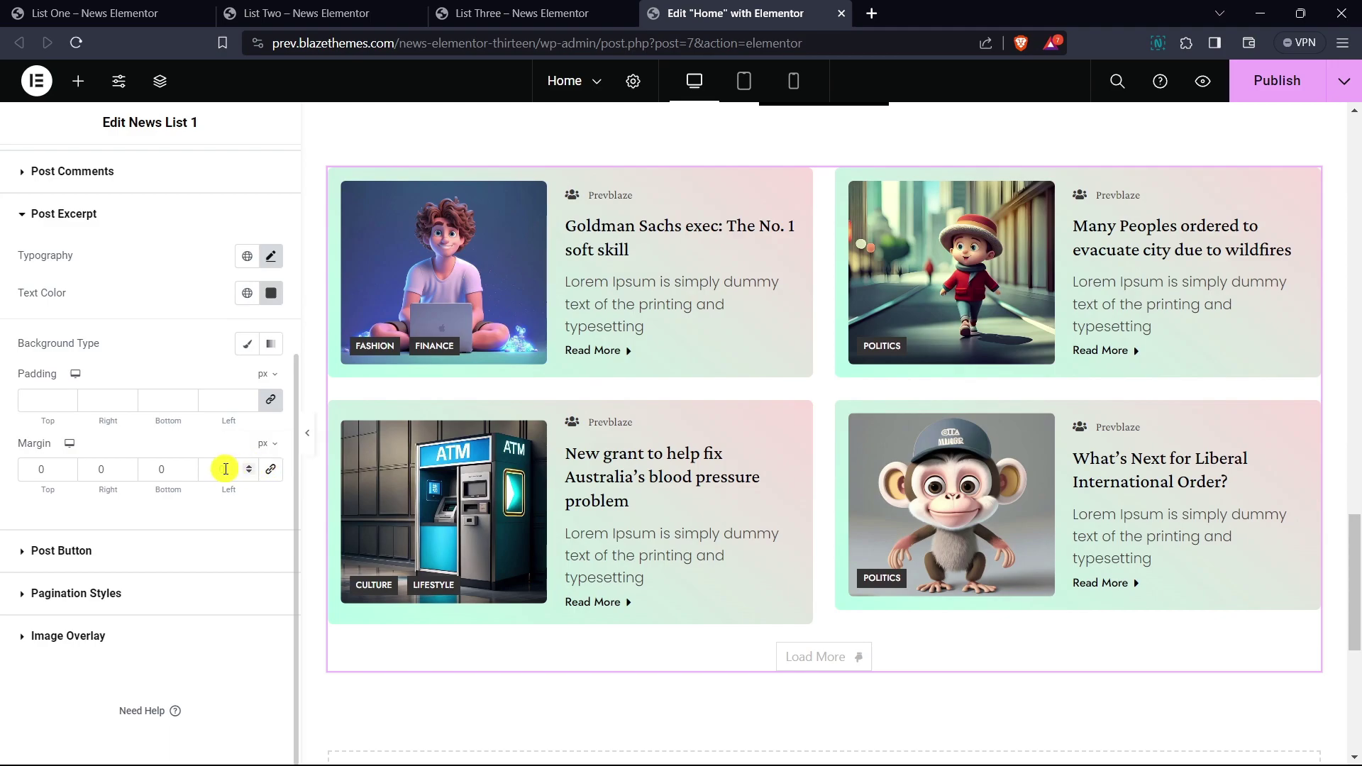
- Unlink the post excerpt's margin values, set the bottom margin to 6 px and collapse the Post Excerpt settings
left_click(191, 467)
left_click(191, 468)
left_click(191, 467)
left_click(191, 468)
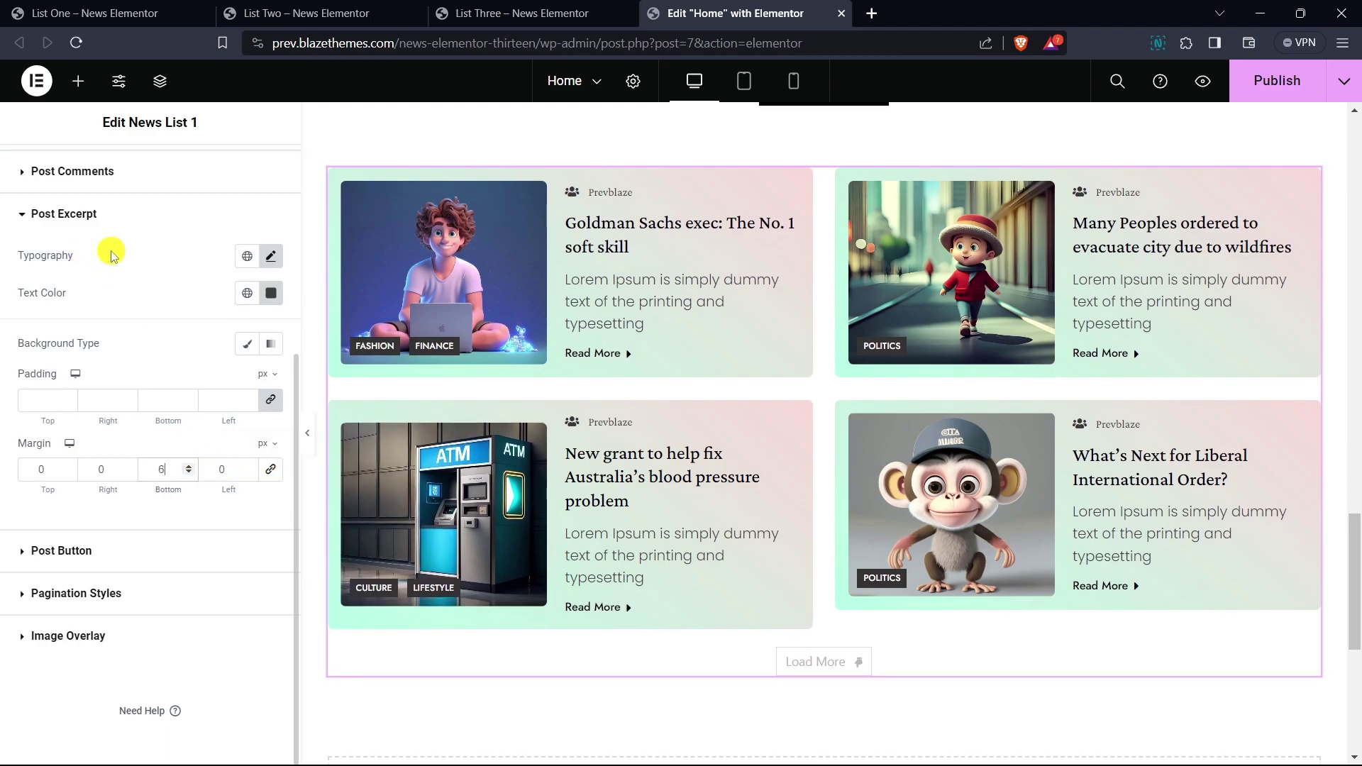
left_click(65, 213)
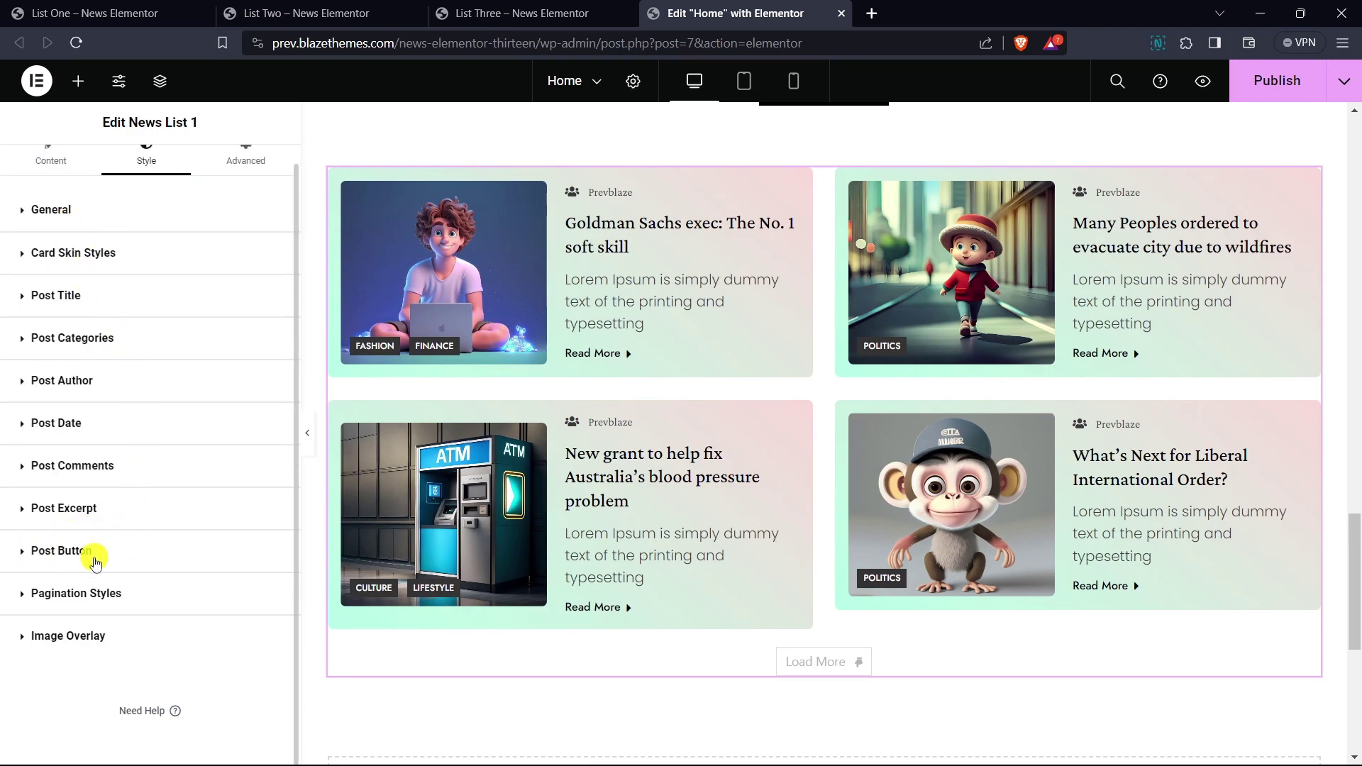
- Set the post button's font family to Crimson Pro in its typography settings
left_click(63, 559)
scroll(142, 522, "down", 5)
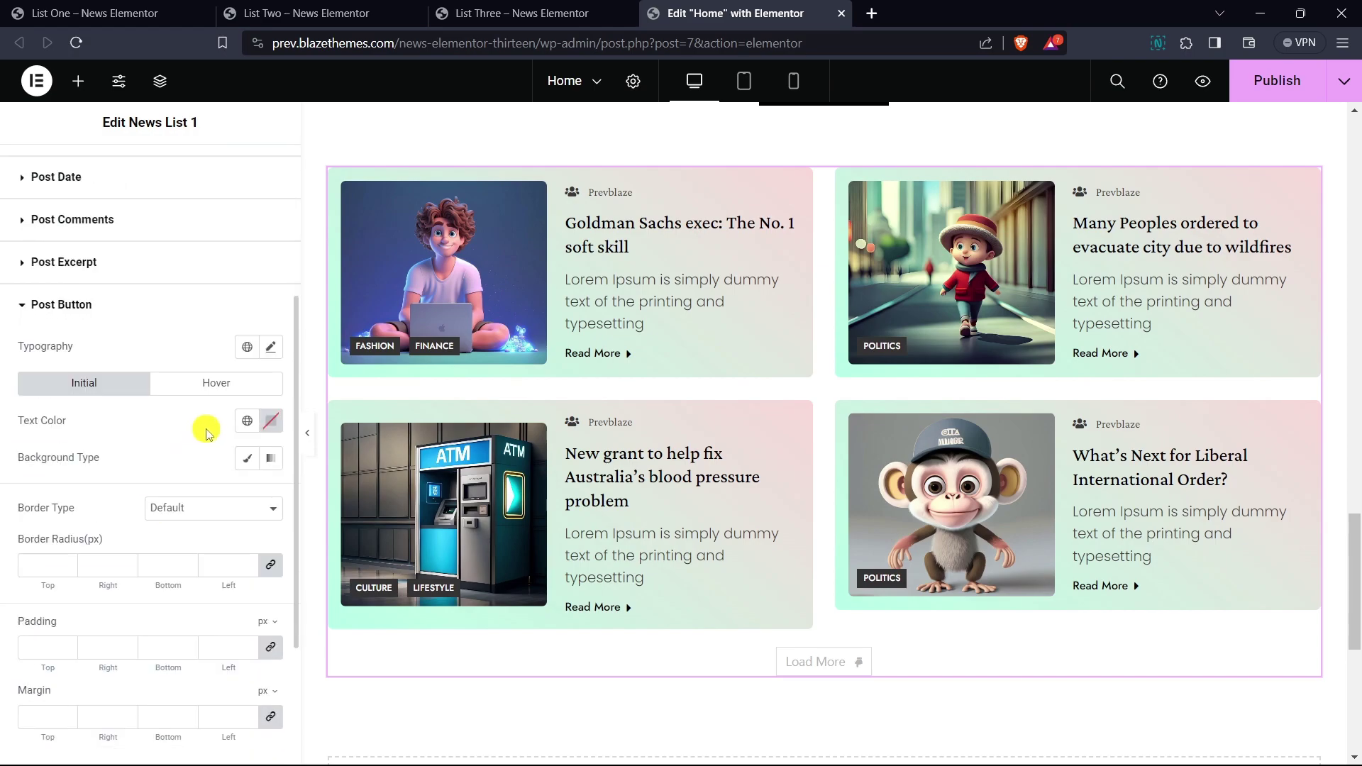
left_click(274, 266)
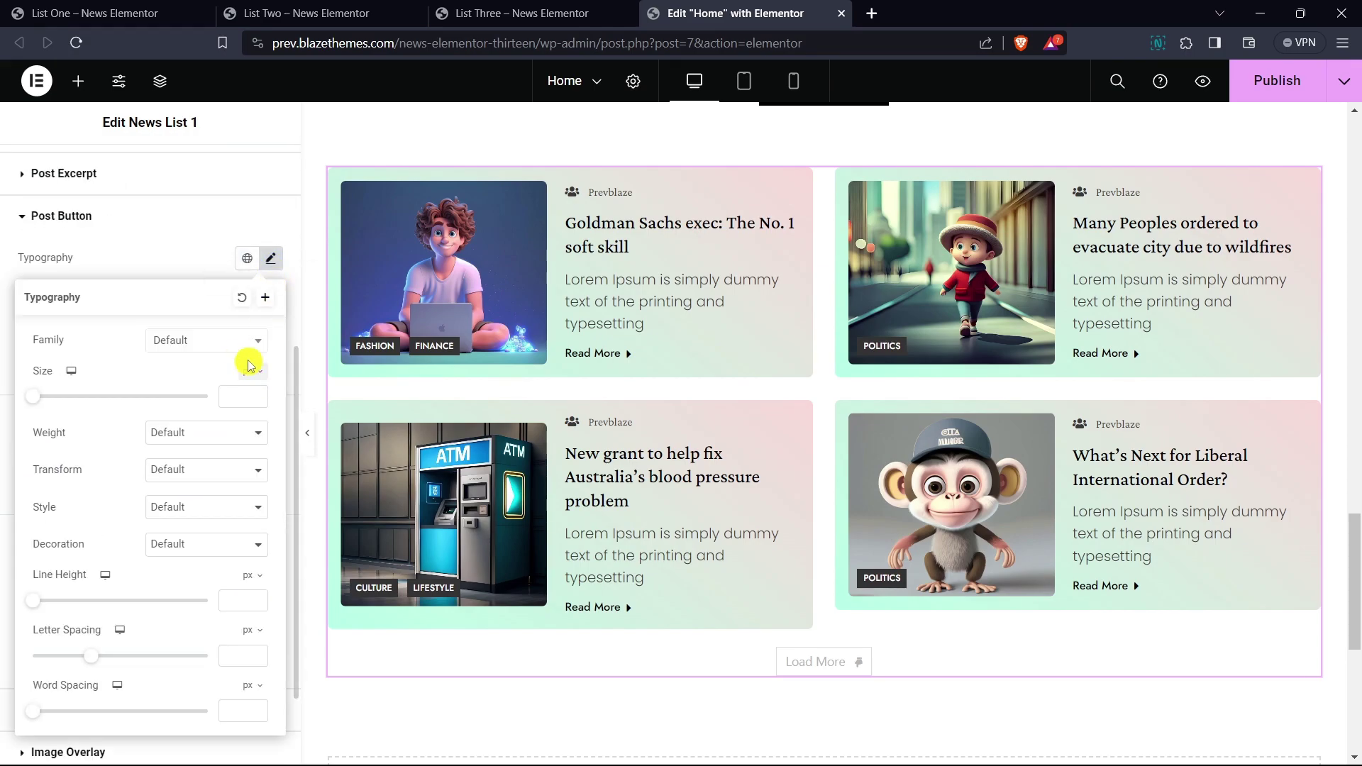
left_click(219, 343)
type("crimson")
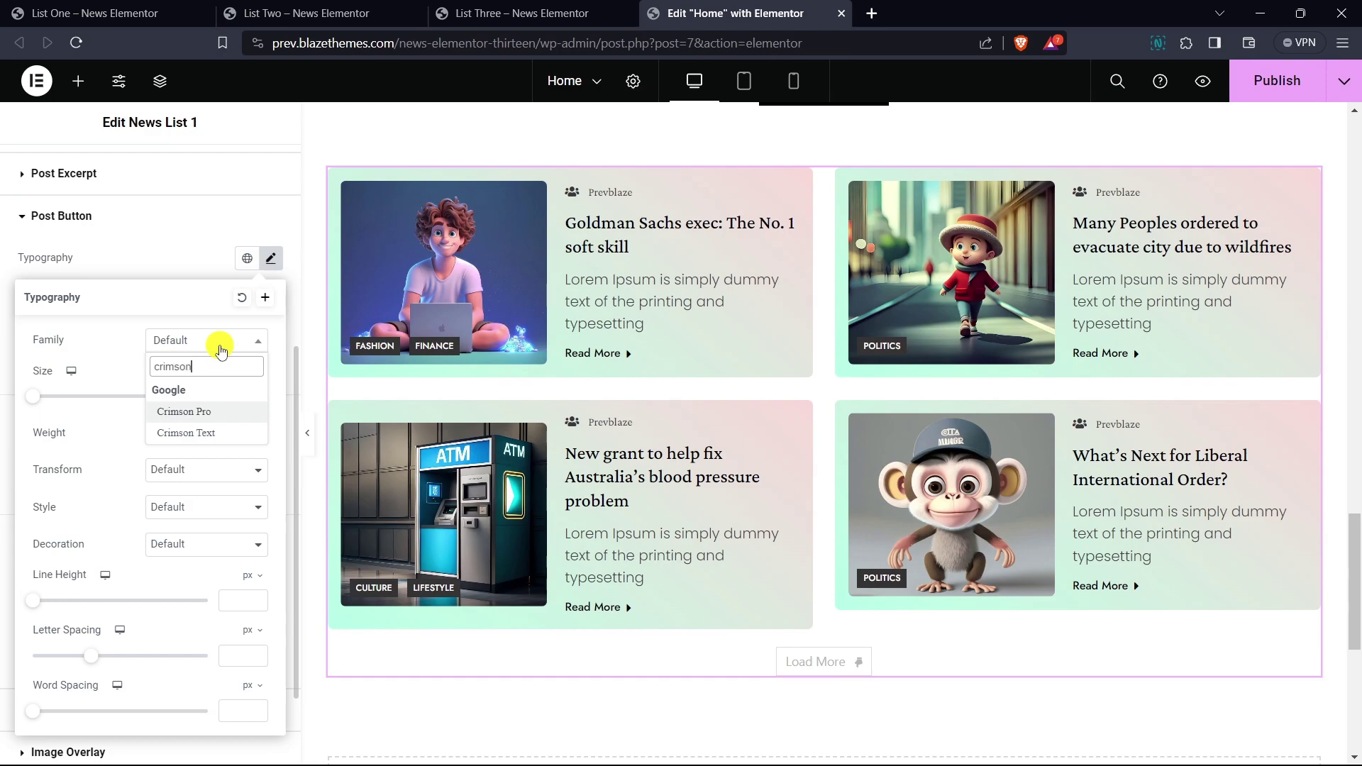
key("Return")
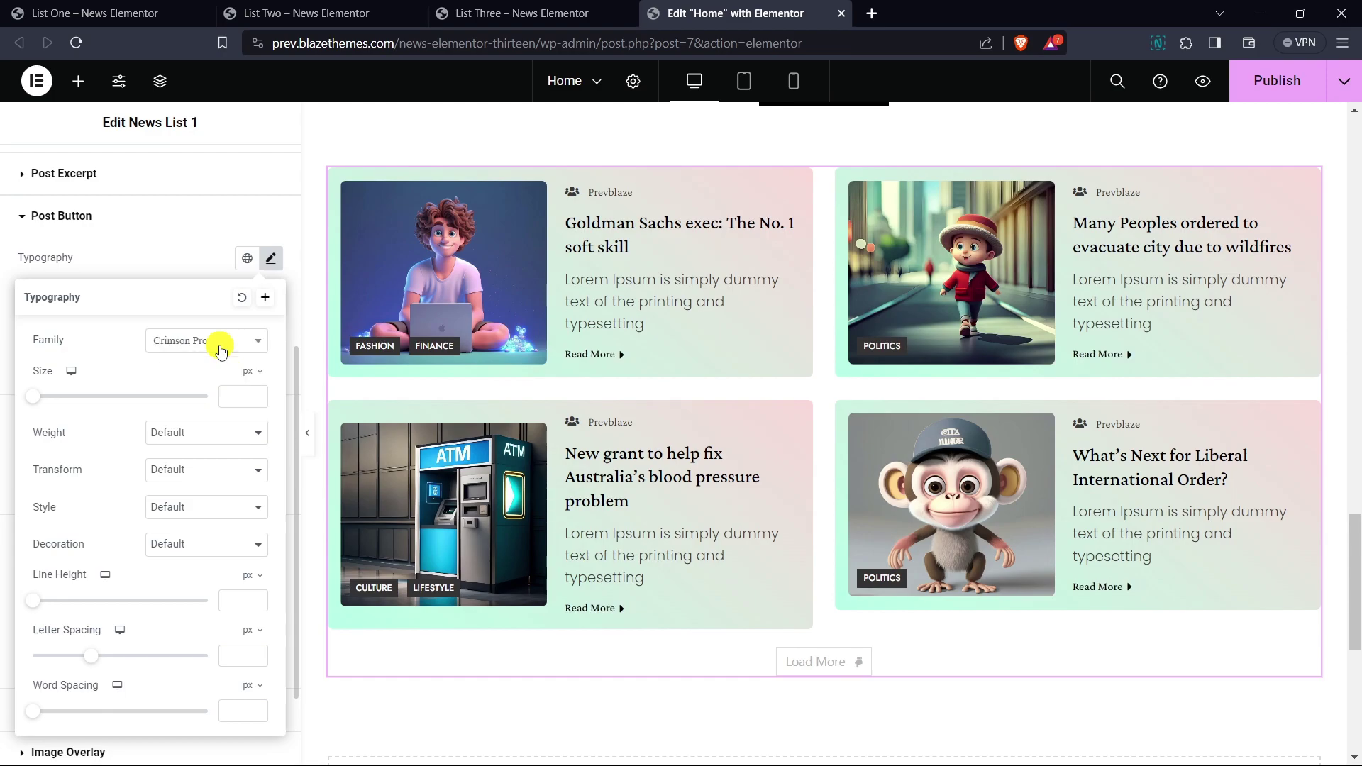
- Set the post button's font size to 17 px and its weight to 500 (Medium), and close the typography settings
type("16")
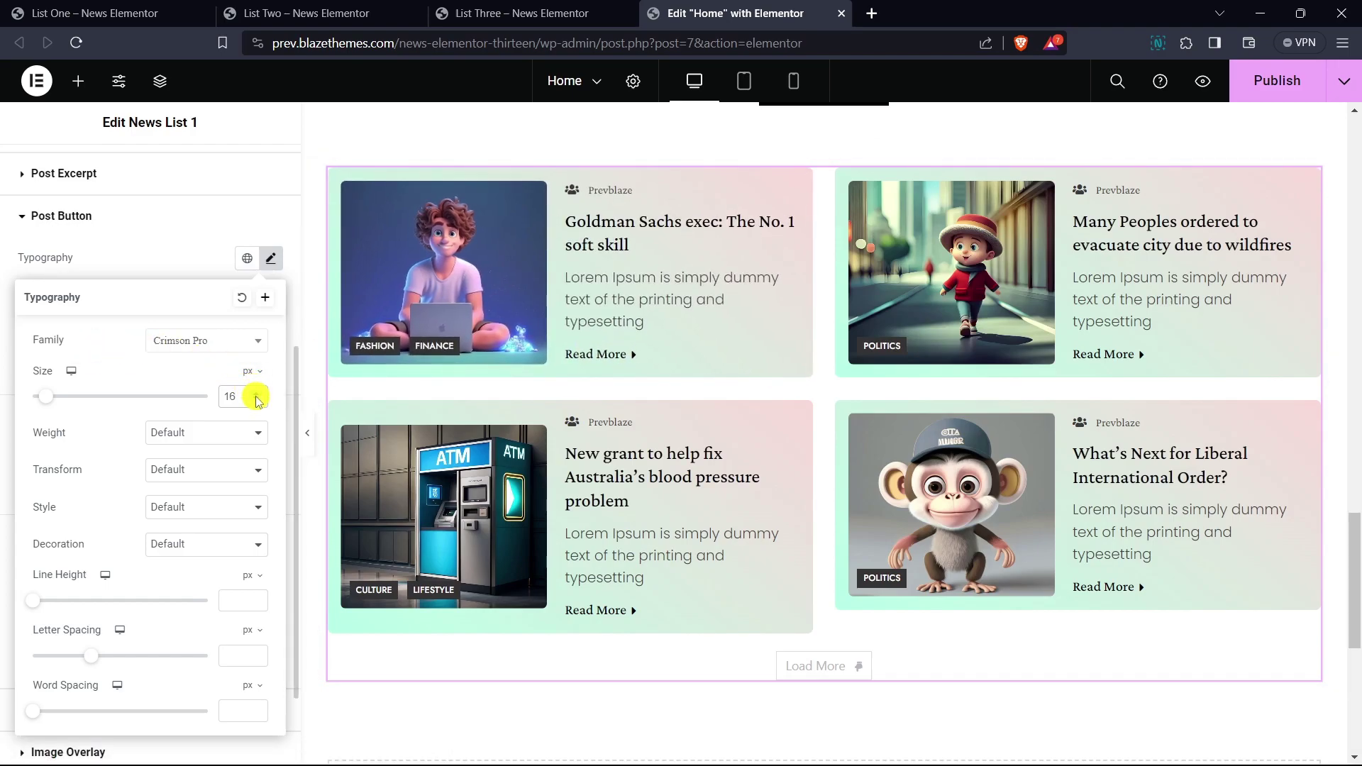
key("Up")
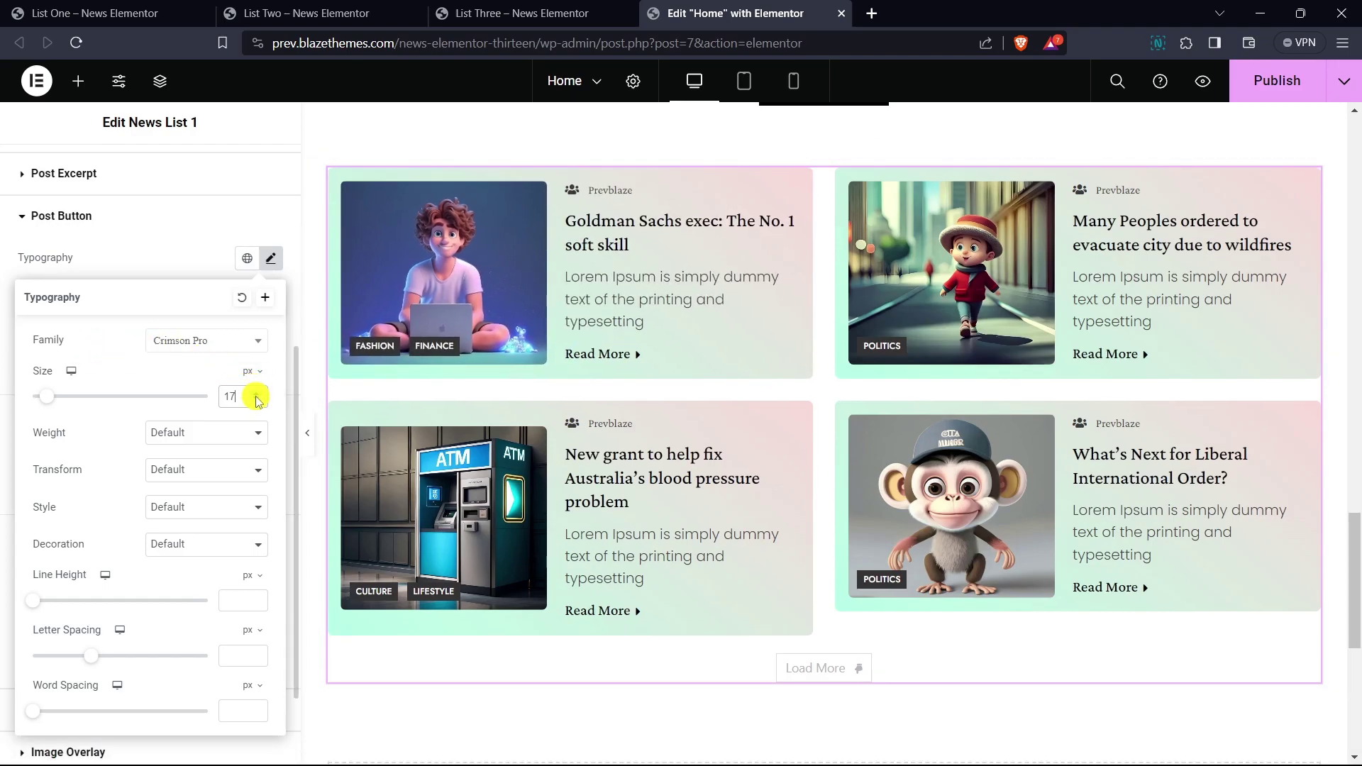
left_click(194, 437)
left_click(195, 514)
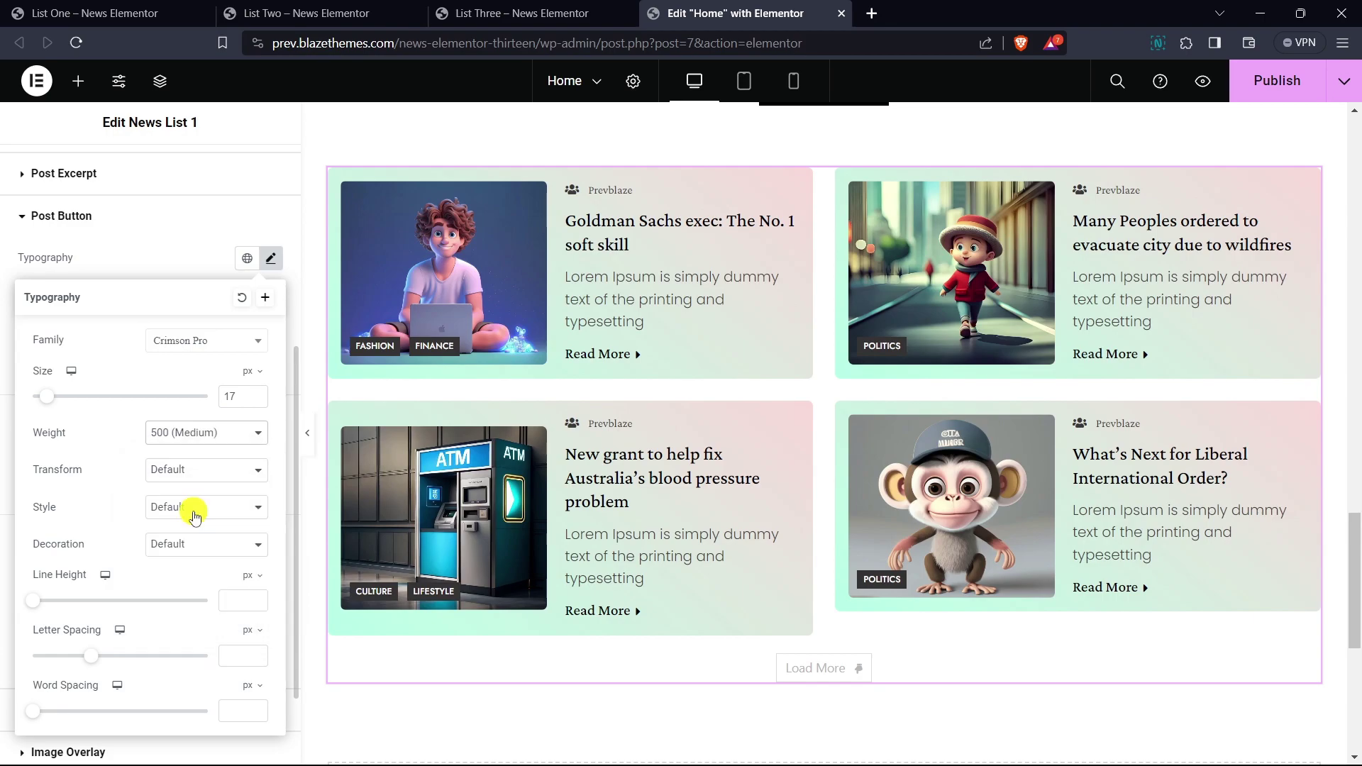
scroll(213, 390, "down", 2)
scroll(219, 362, "up", 1)
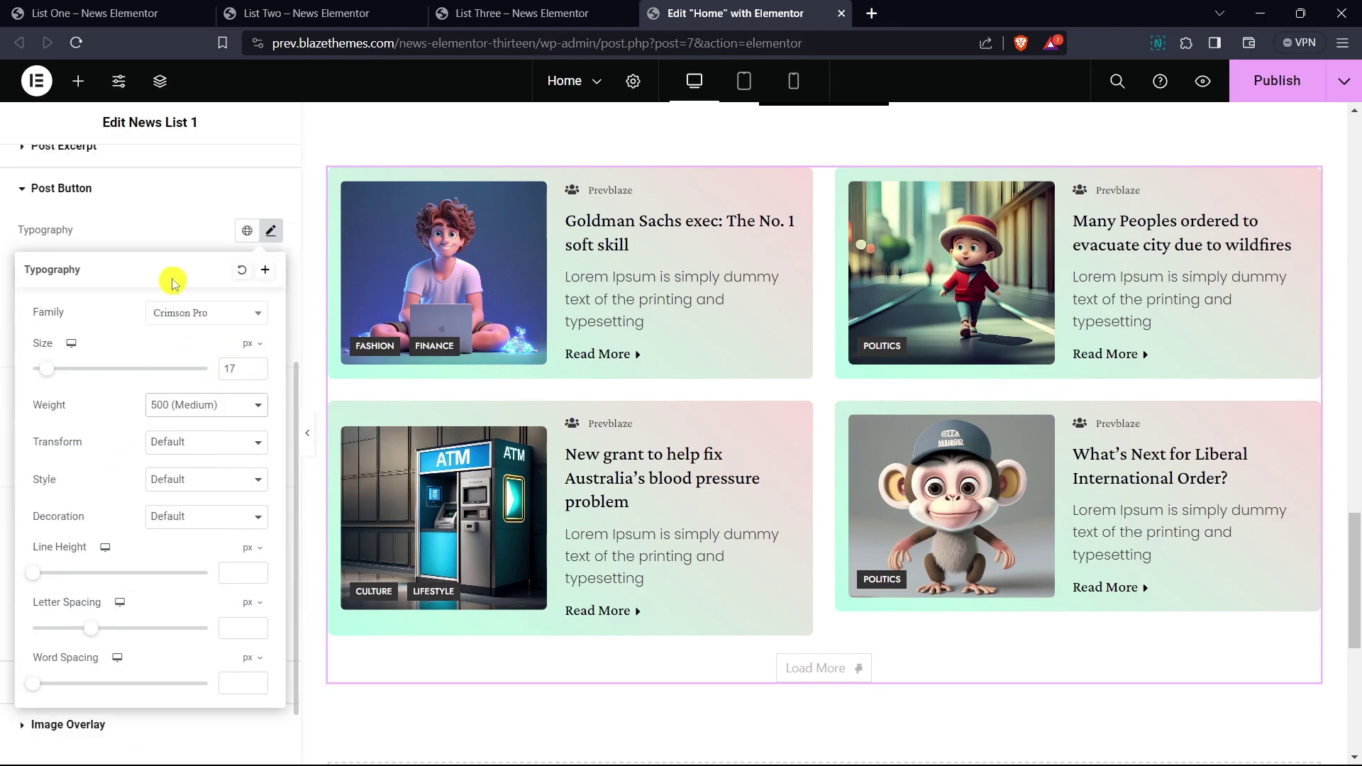
left_click(160, 239)
- Give the post button a solid border with a width of 1 px on all sides
scroll(203, 353, "down", 1)
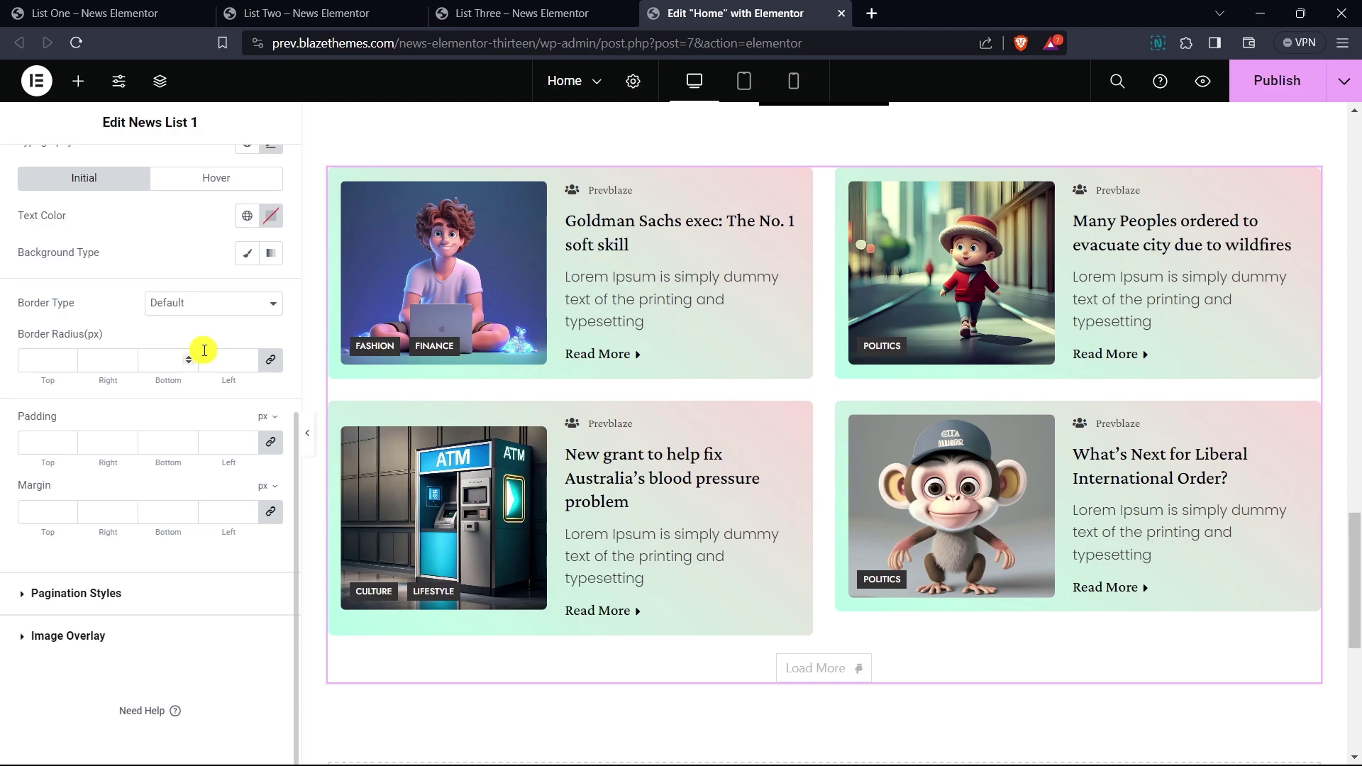
left_click(225, 305)
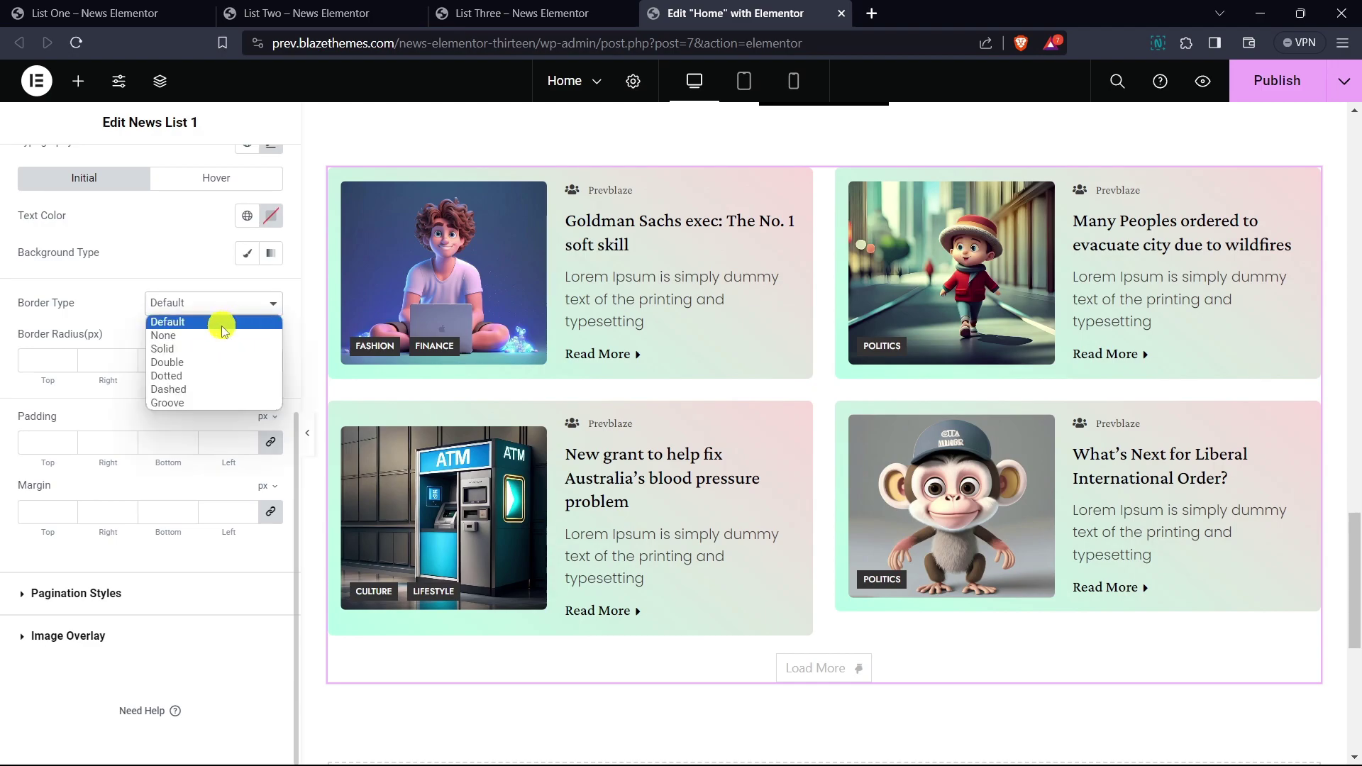
left_click(186, 346)
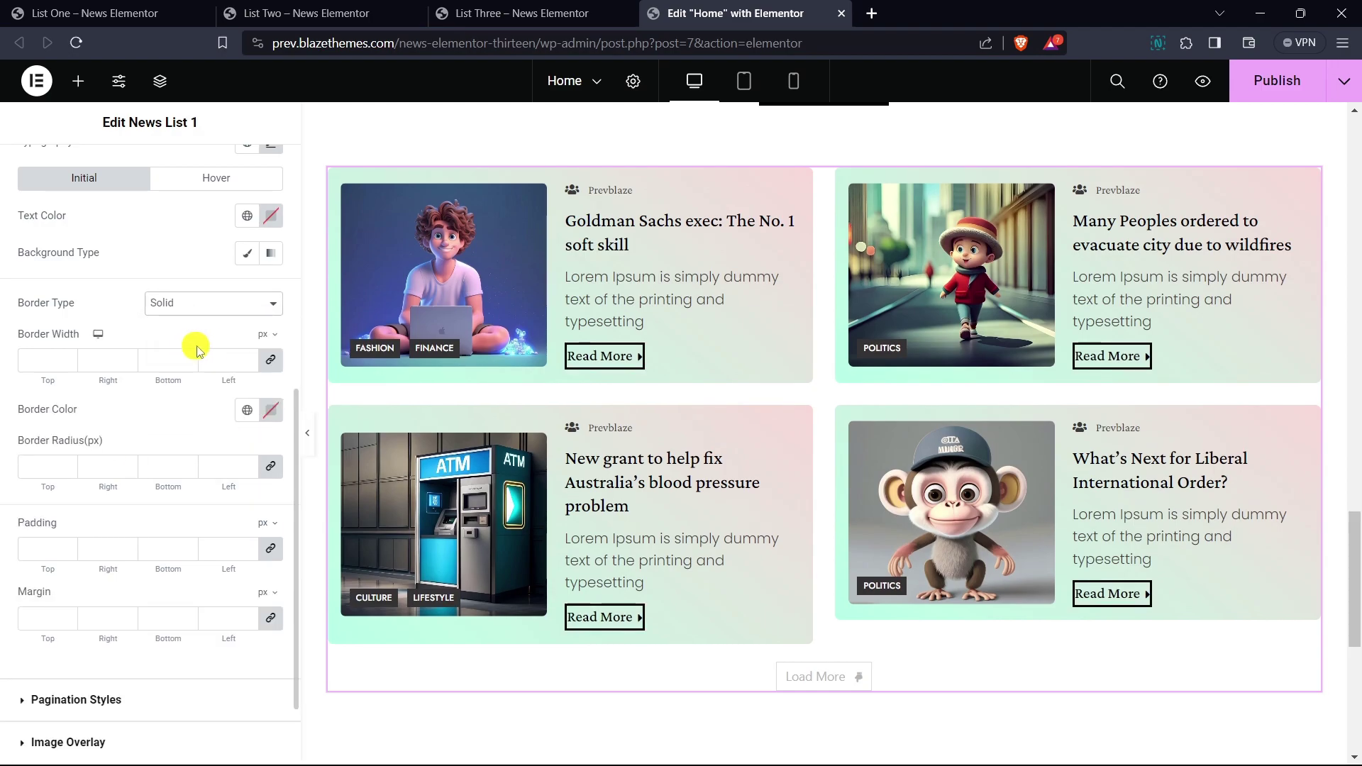
left_click(267, 366)
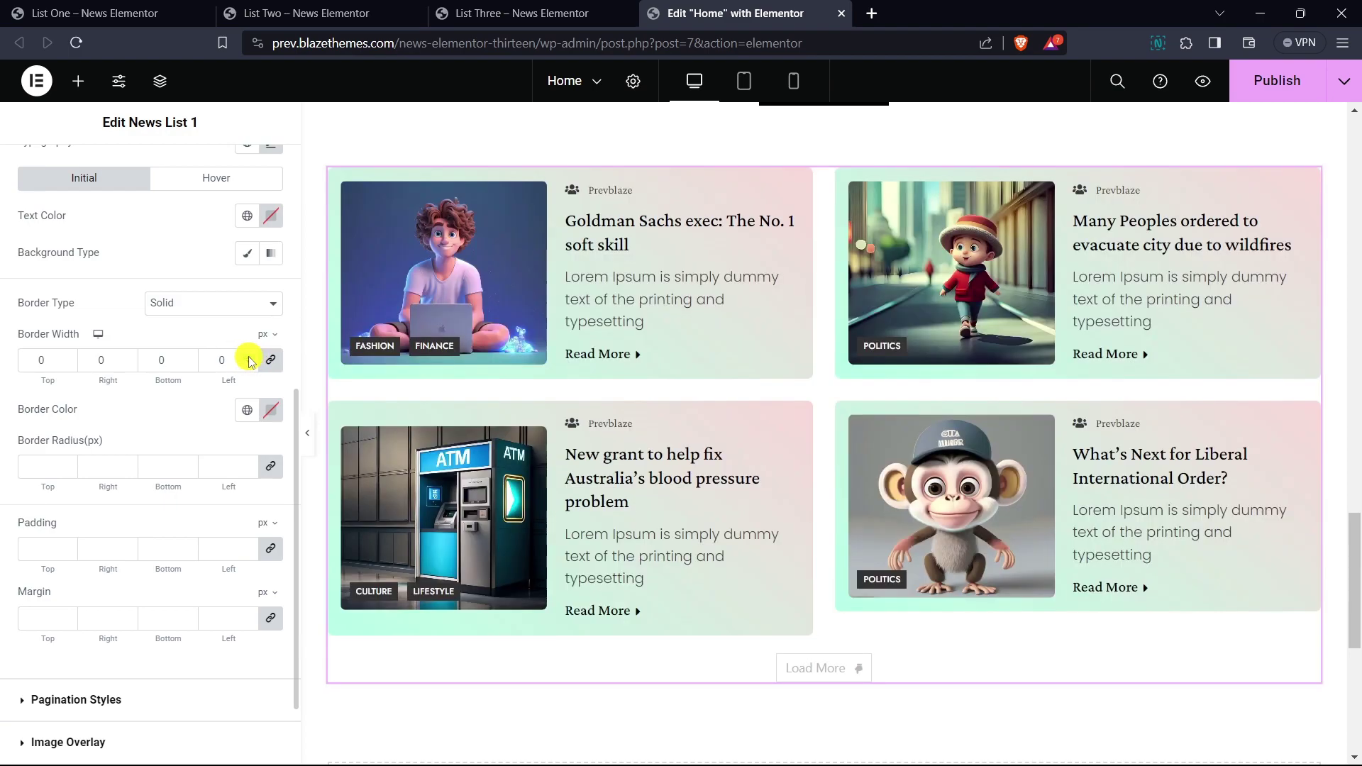
left_click(250, 356)
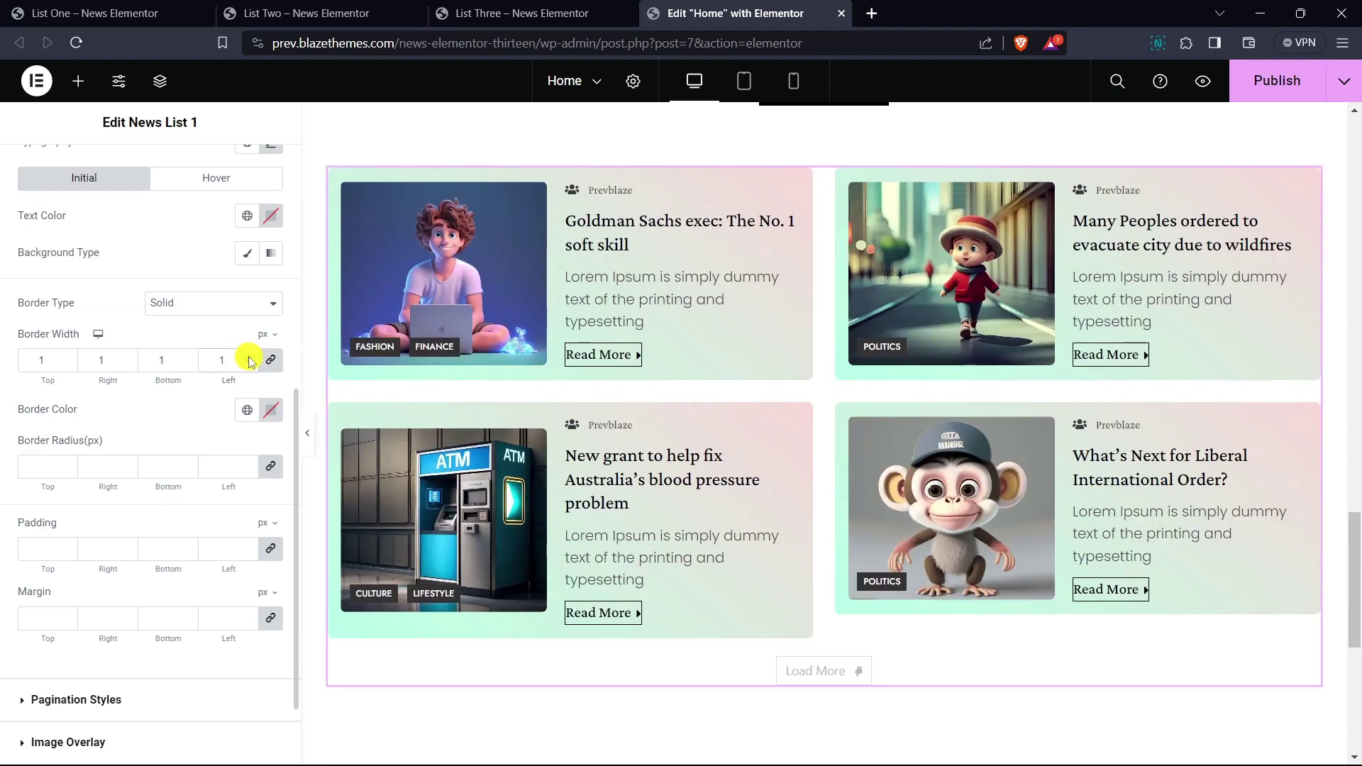
- Try dark gray #4C4C4C and a strong red as the post button's border color
left_click(271, 410)
left_click_drag(171, 508, 167, 575)
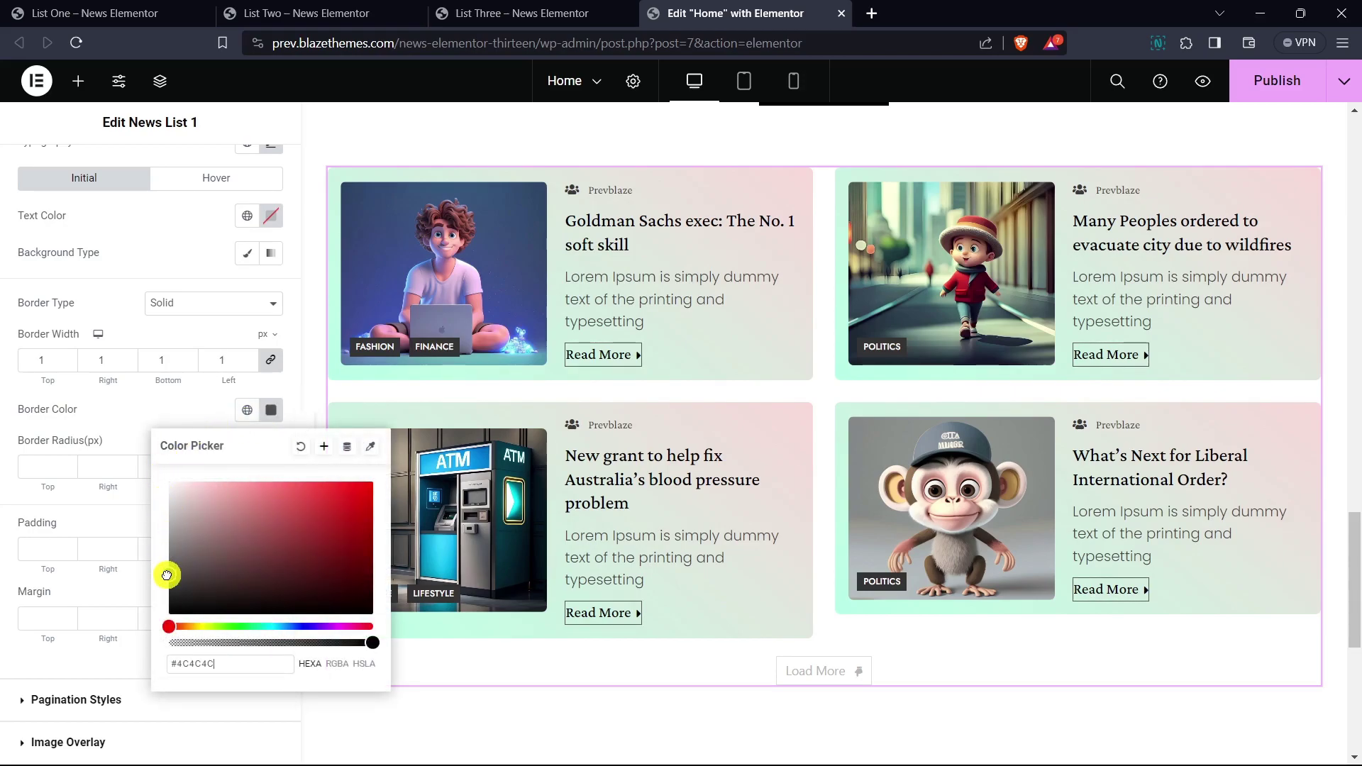
left_click(145, 417)
left_click(270, 411)
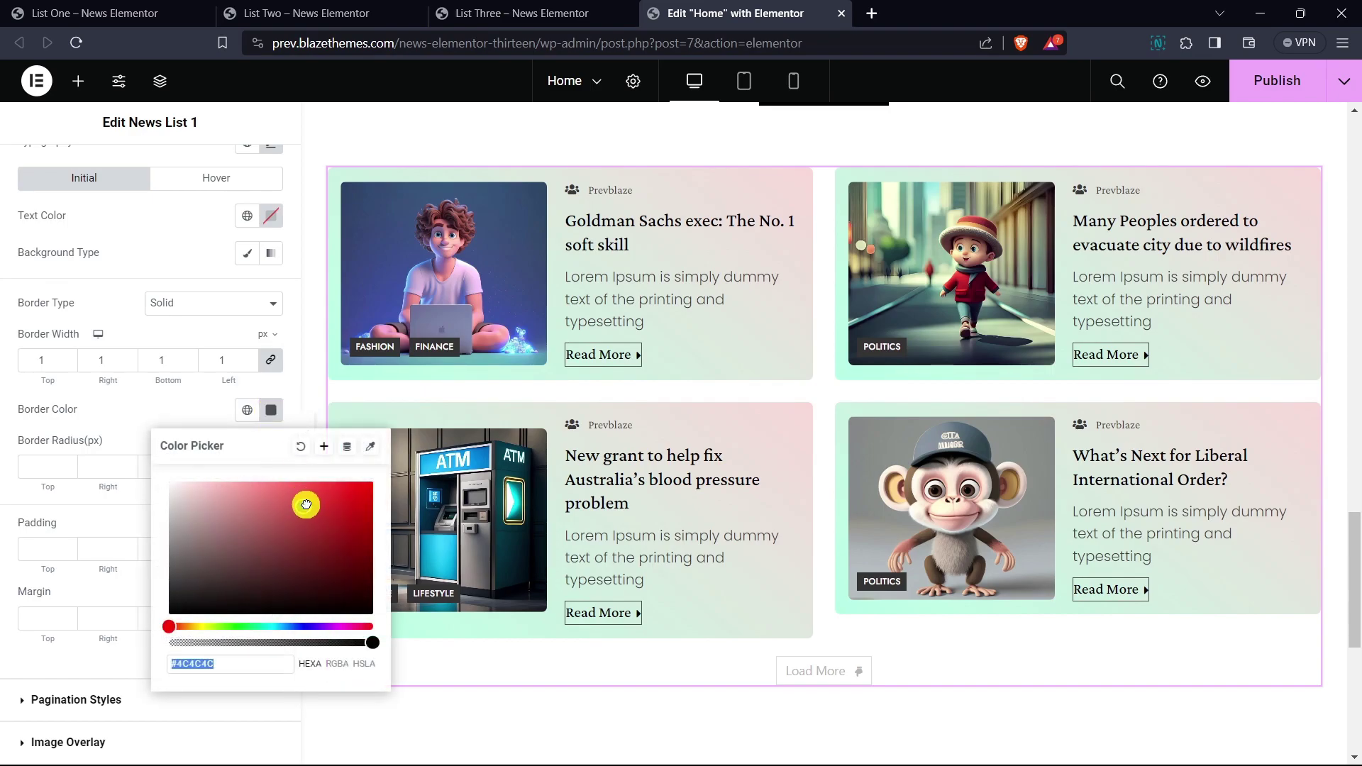
left_click_drag(304, 508, 339, 493)
left_click(186, 392)
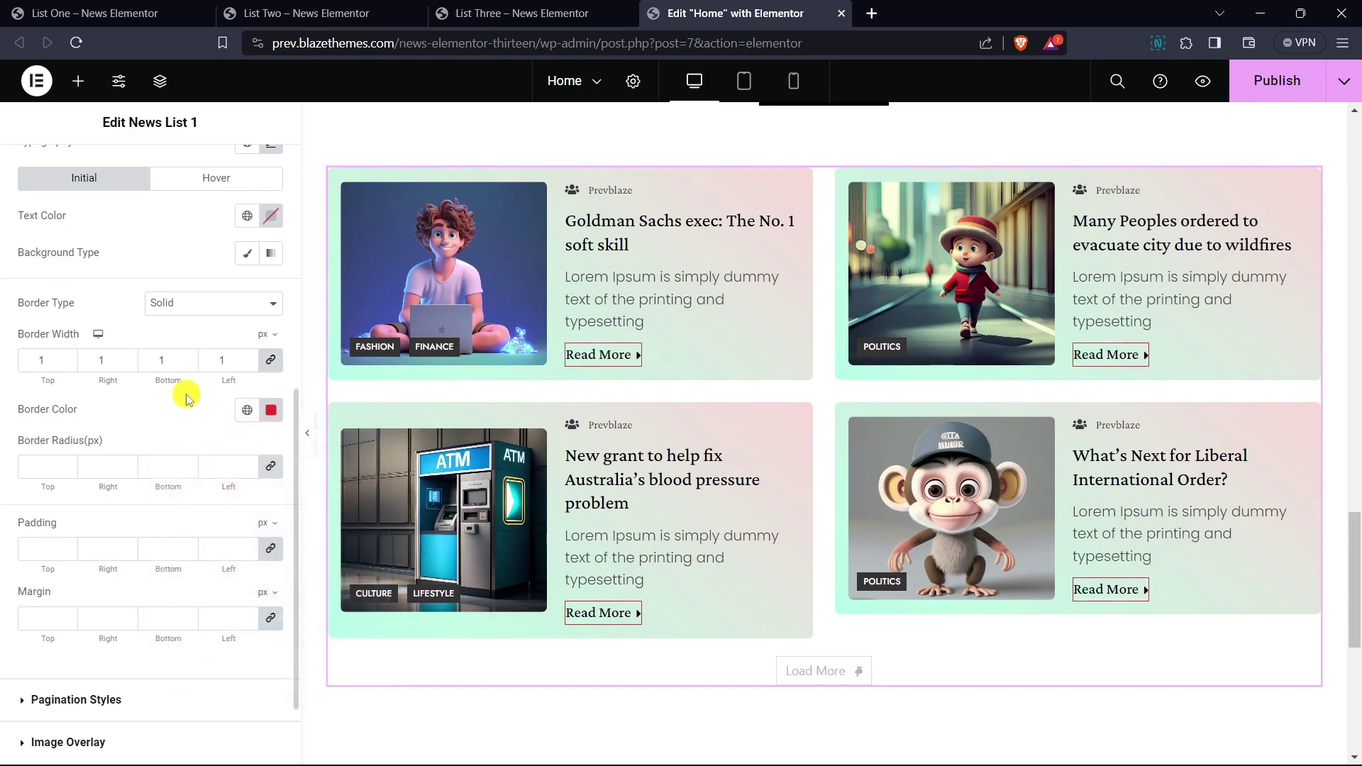
- Set the post button's padding to 2 px on all sides
left_click(262, 549)
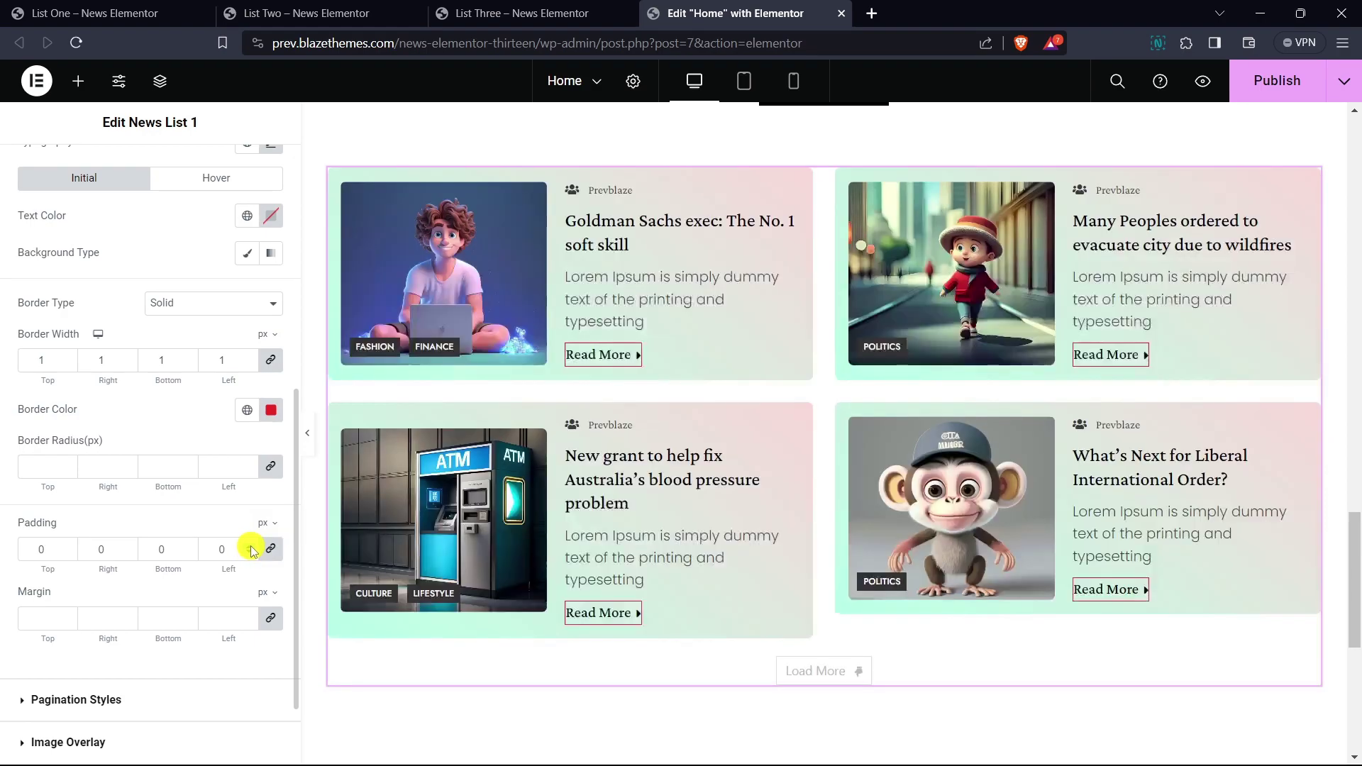
left_click(249, 546)
left_click(249, 546)
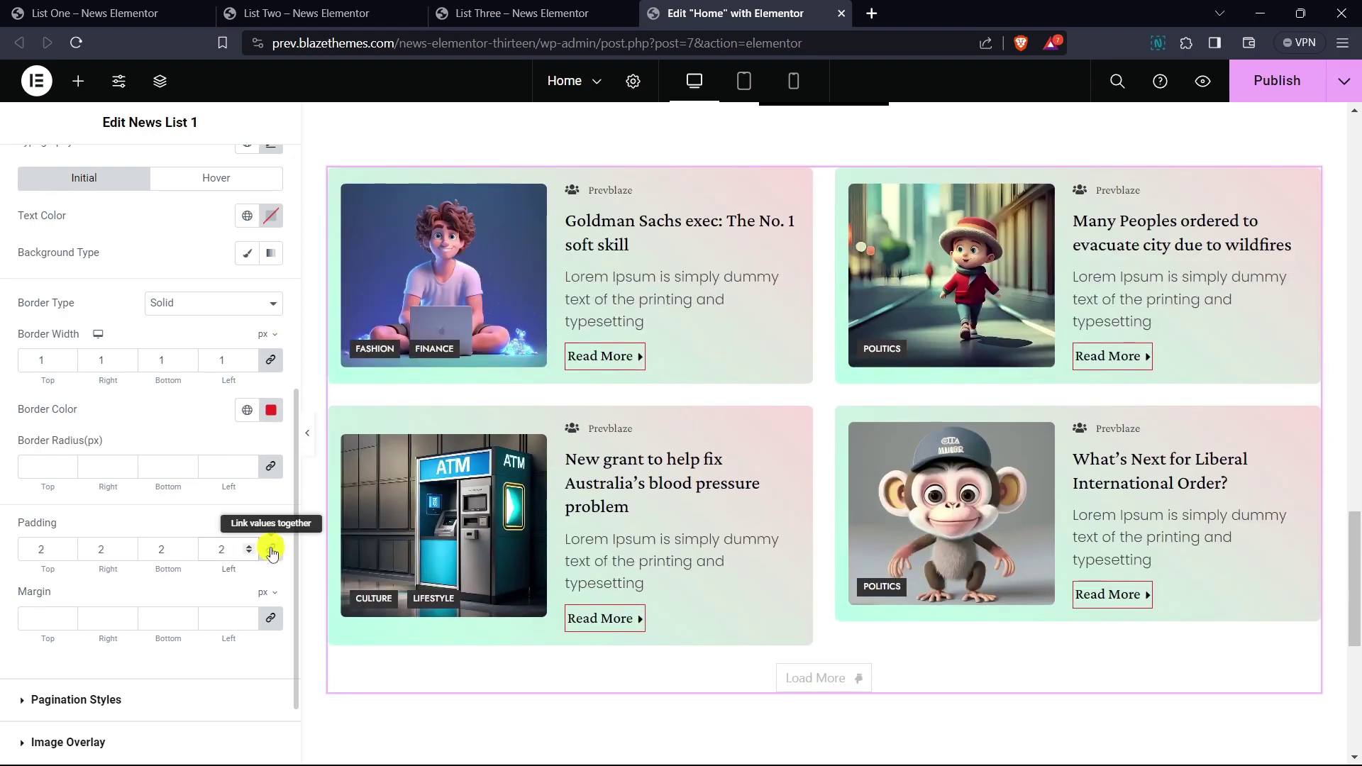
- Unlink the post button's padding values and set the left and right padding to 12 px
left_click(271, 551)
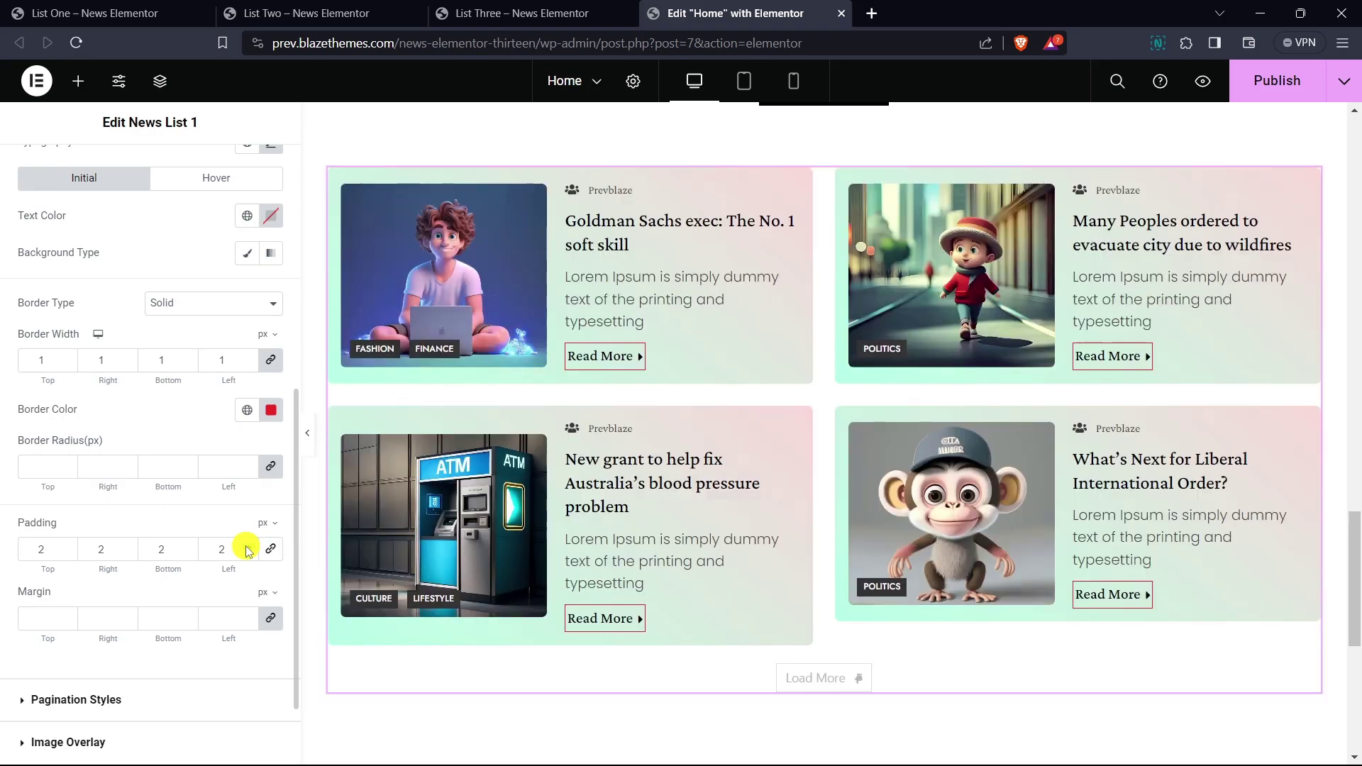
left_click(247, 546)
left_click(247, 547)
left_click(247, 546)
left_click(247, 546)
left_click(247, 546)
left_click(247, 546)
left_click(248, 547)
left_click(249, 547)
left_click(248, 546)
left_click(248, 546)
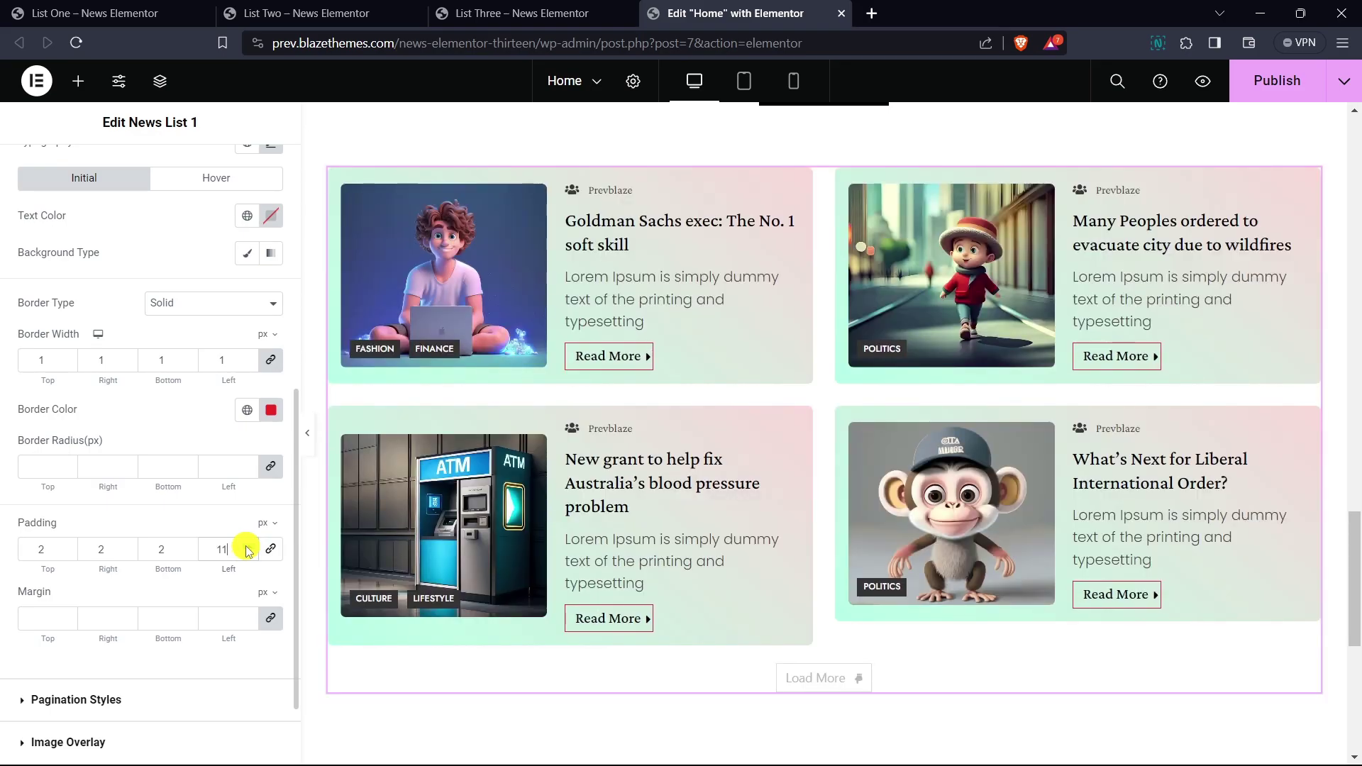
left_click(98, 547)
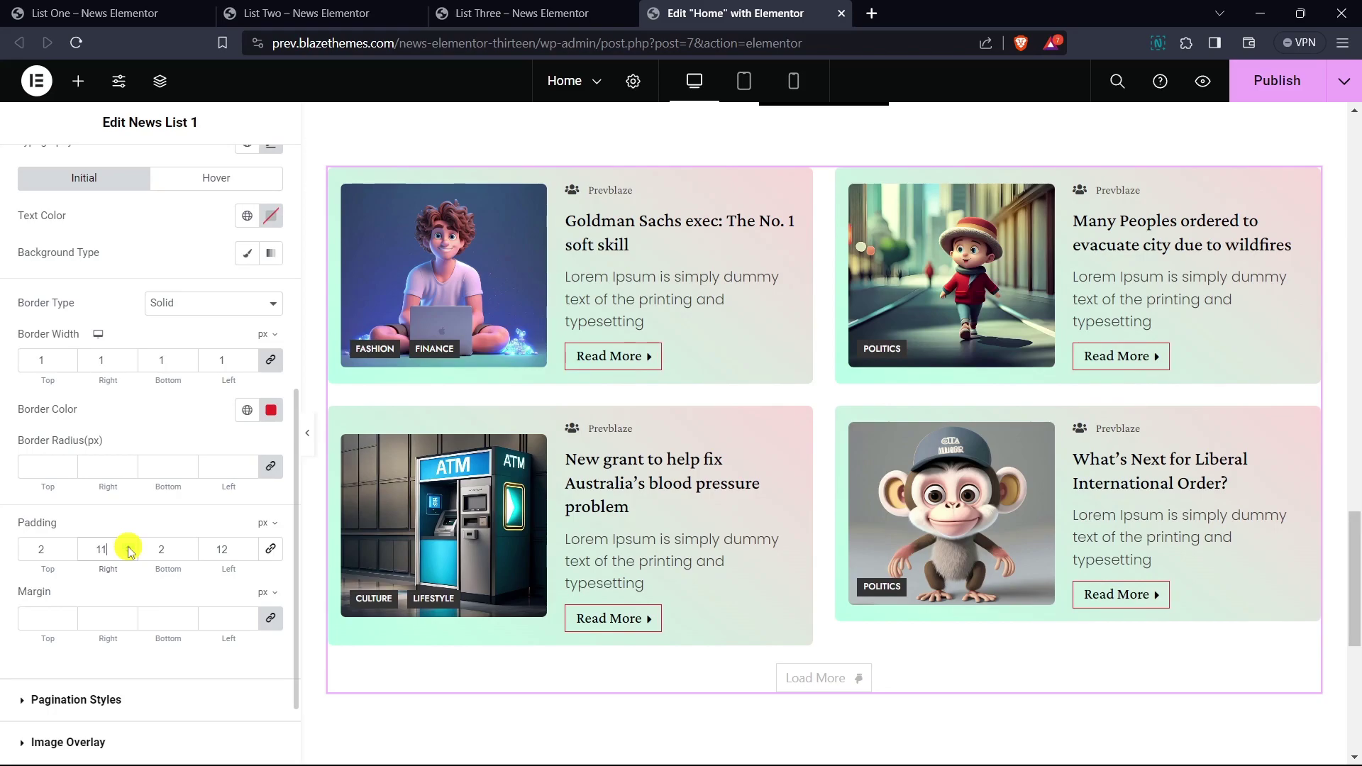
type("1")
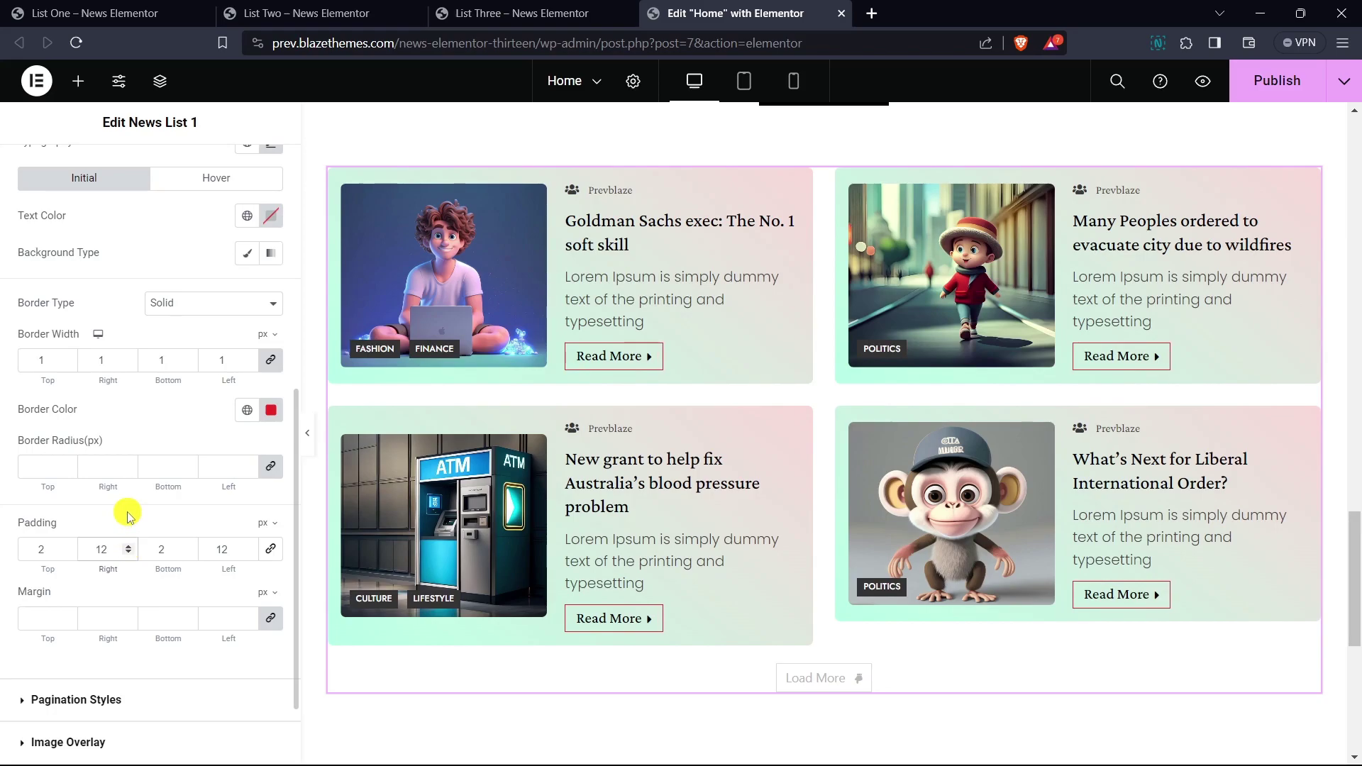
- Change the post button's border color to dark gray
scroll(219, 449, "up", 2)
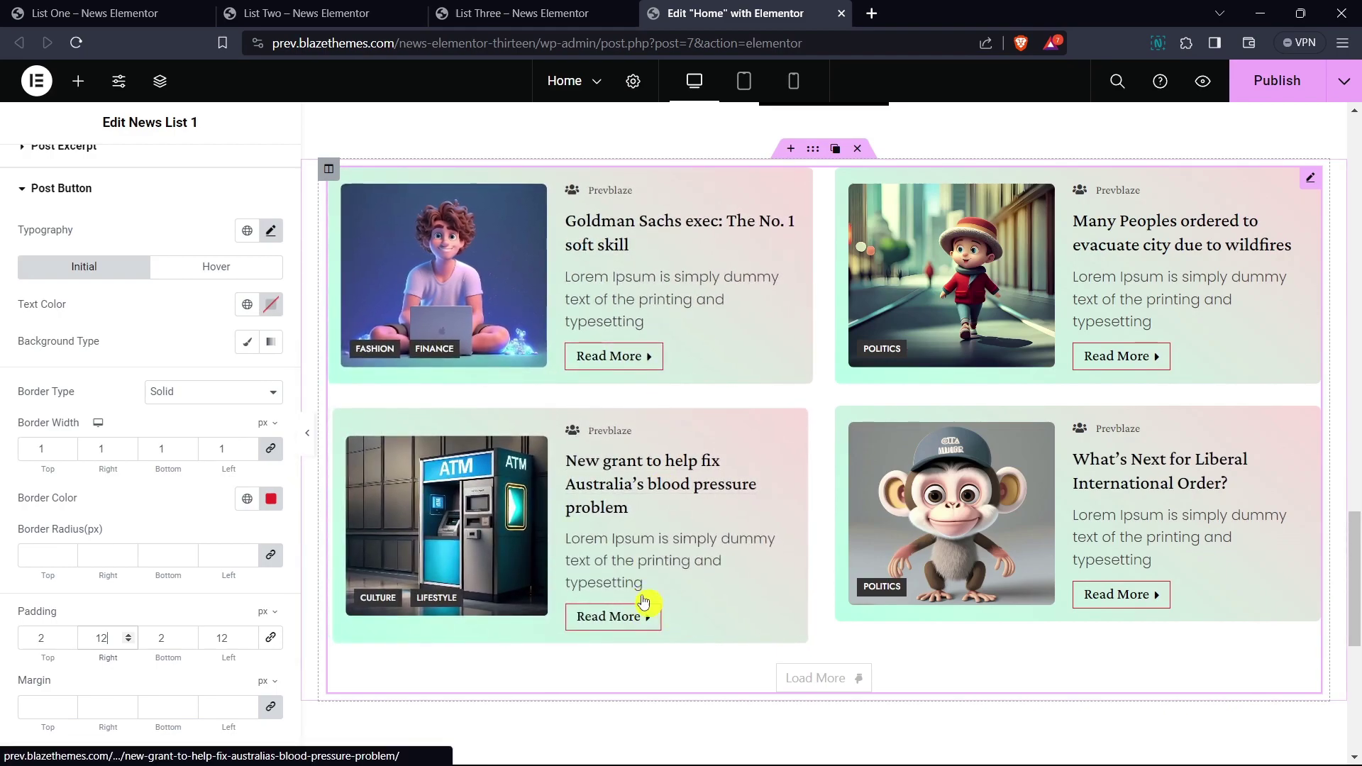
left_click(272, 498)
left_click_drag(179, 366, 134, 365)
left_click(137, 496)
- Unlink the post button's margin values, set the top margin to 9 px and collapse the Post Button settings
scroll(291, 435, "down", 2)
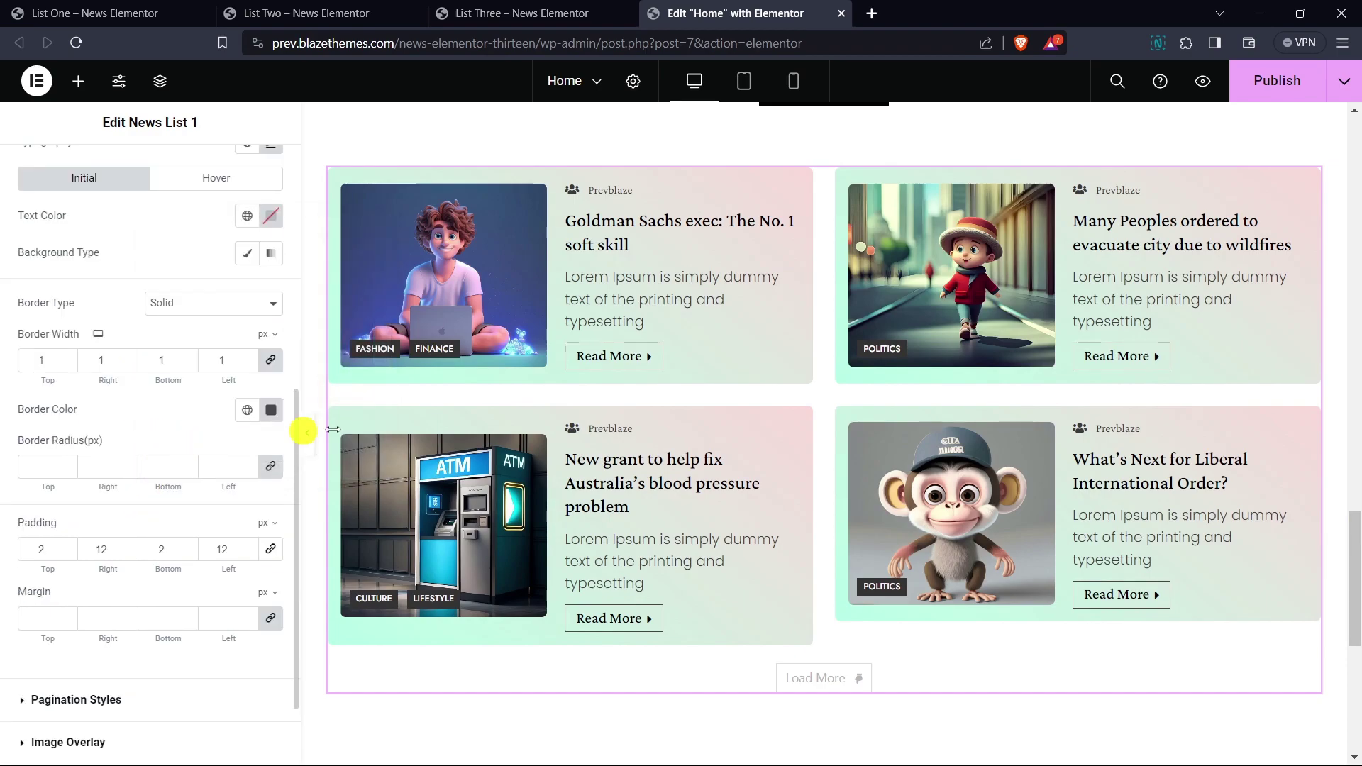
scroll(468, 497, "down", 1)
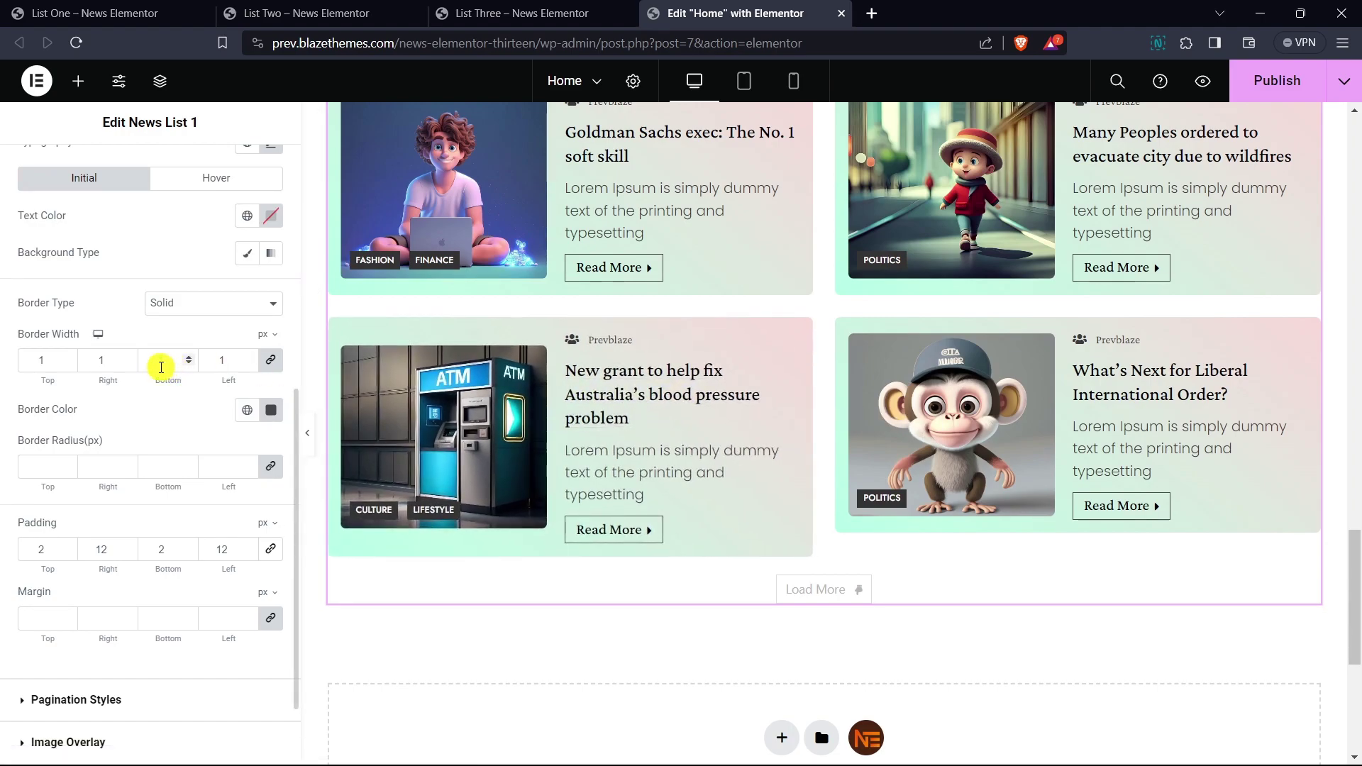
scroll(170, 369, "up", 3)
scroll(173, 368, "down", 4)
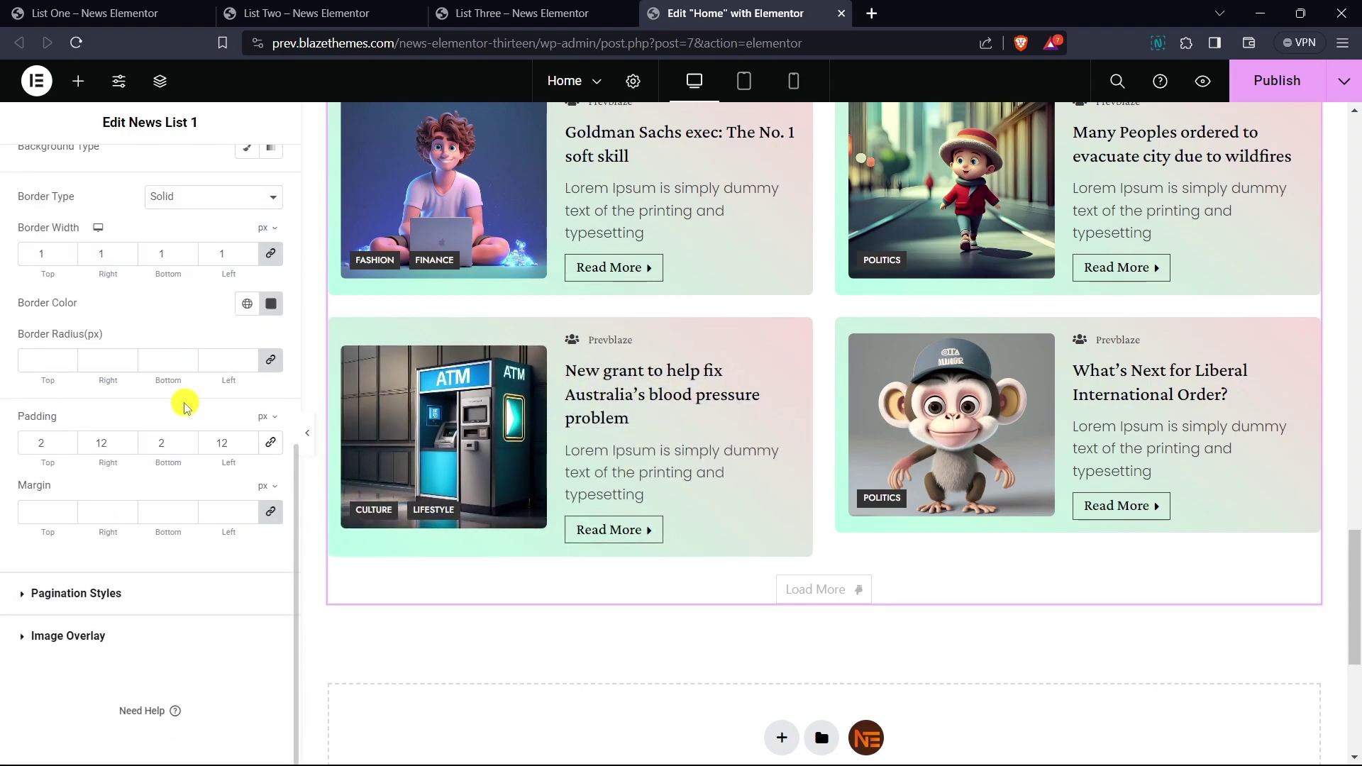
left_click(271, 511)
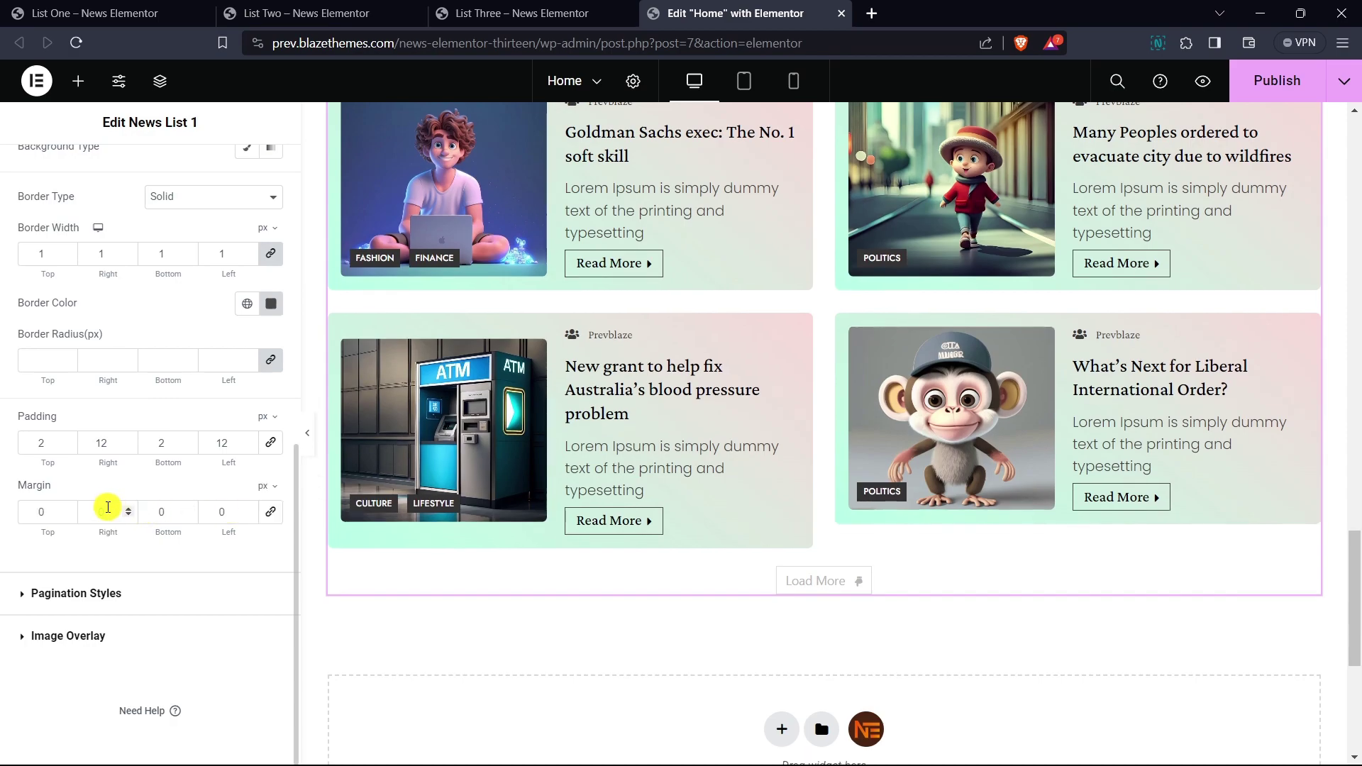
left_click(71, 512)
type("7")
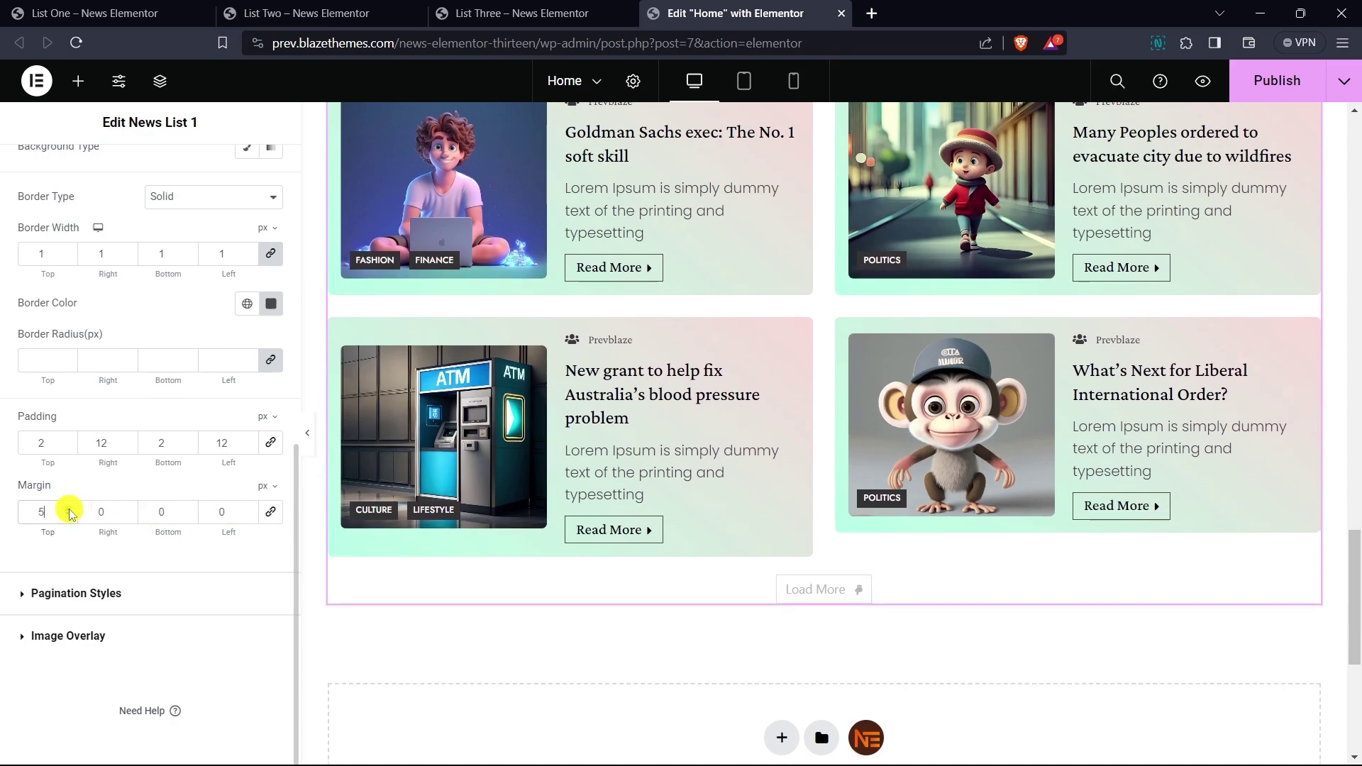
left_click(69, 509)
left_click(69, 510)
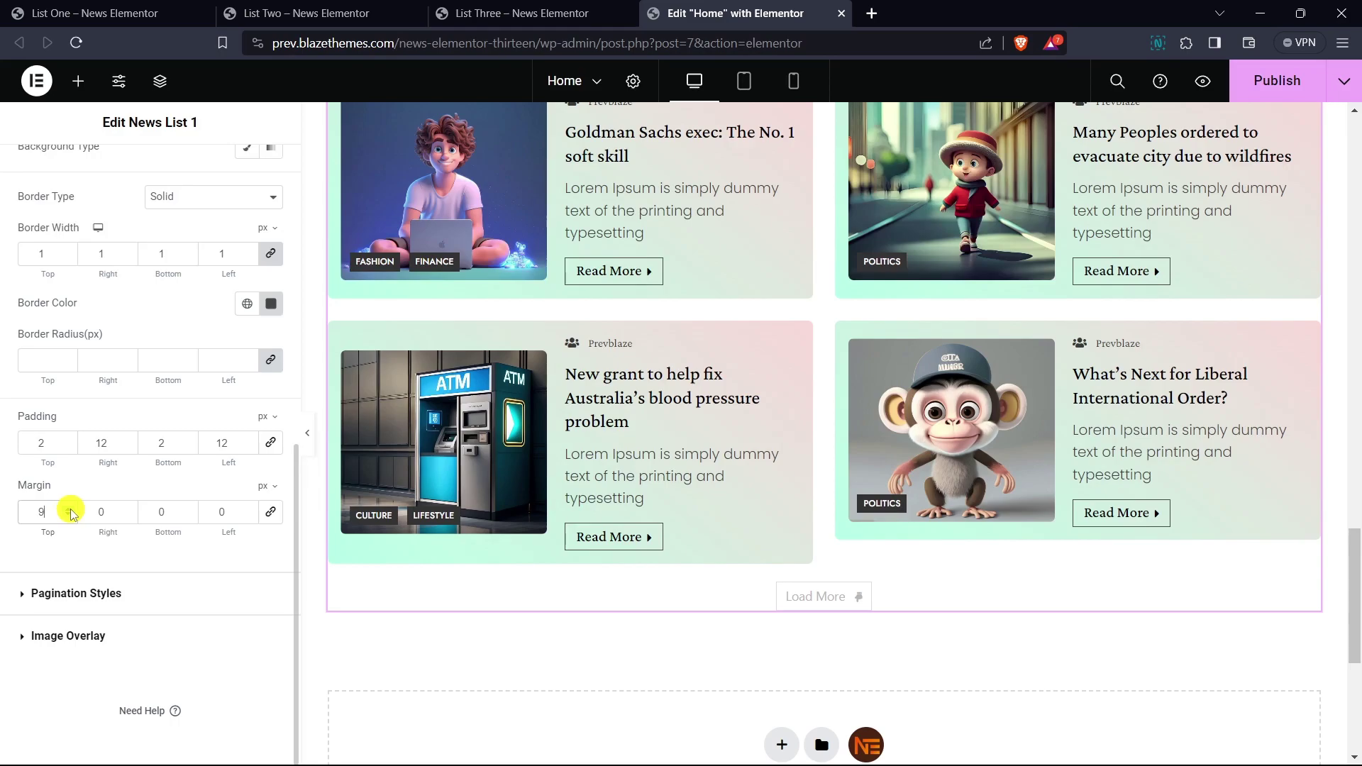
scroll(165, 521, "up", 5)
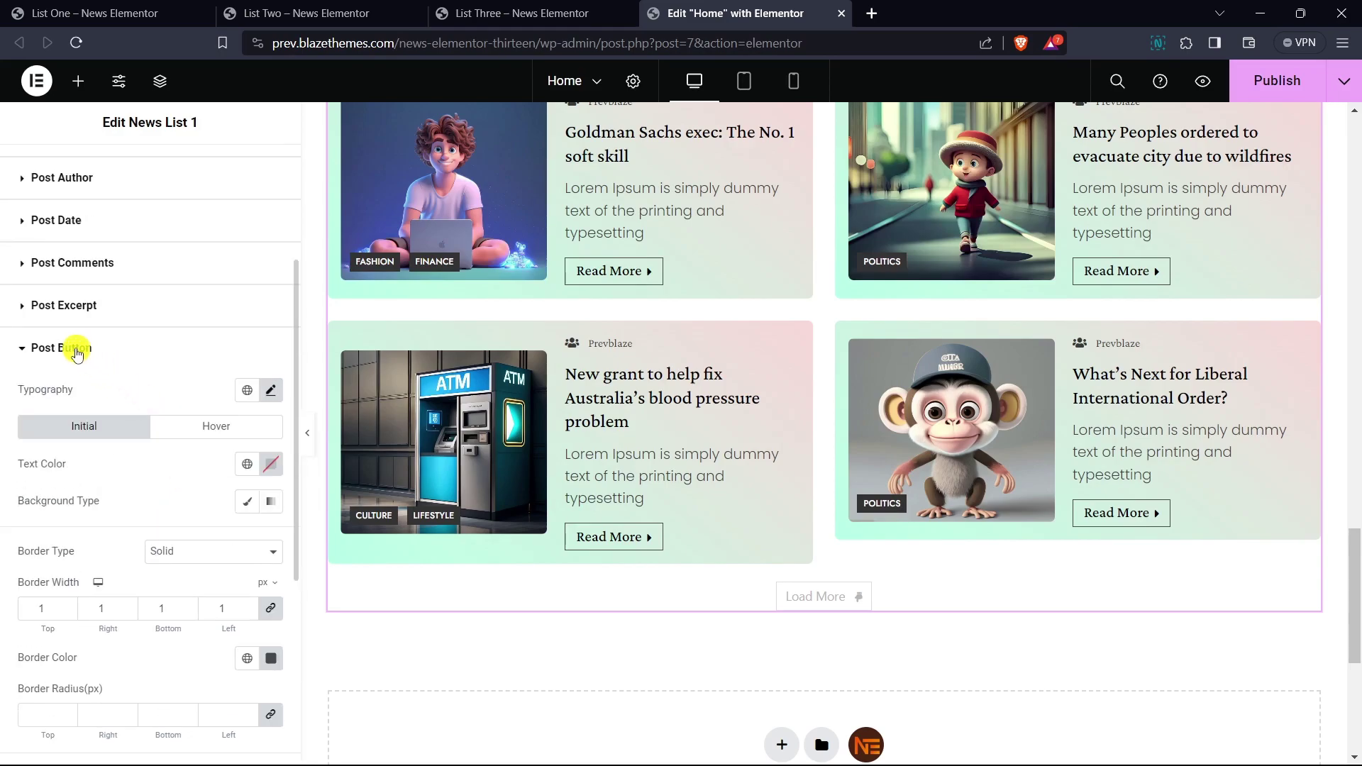
left_click(78, 349)
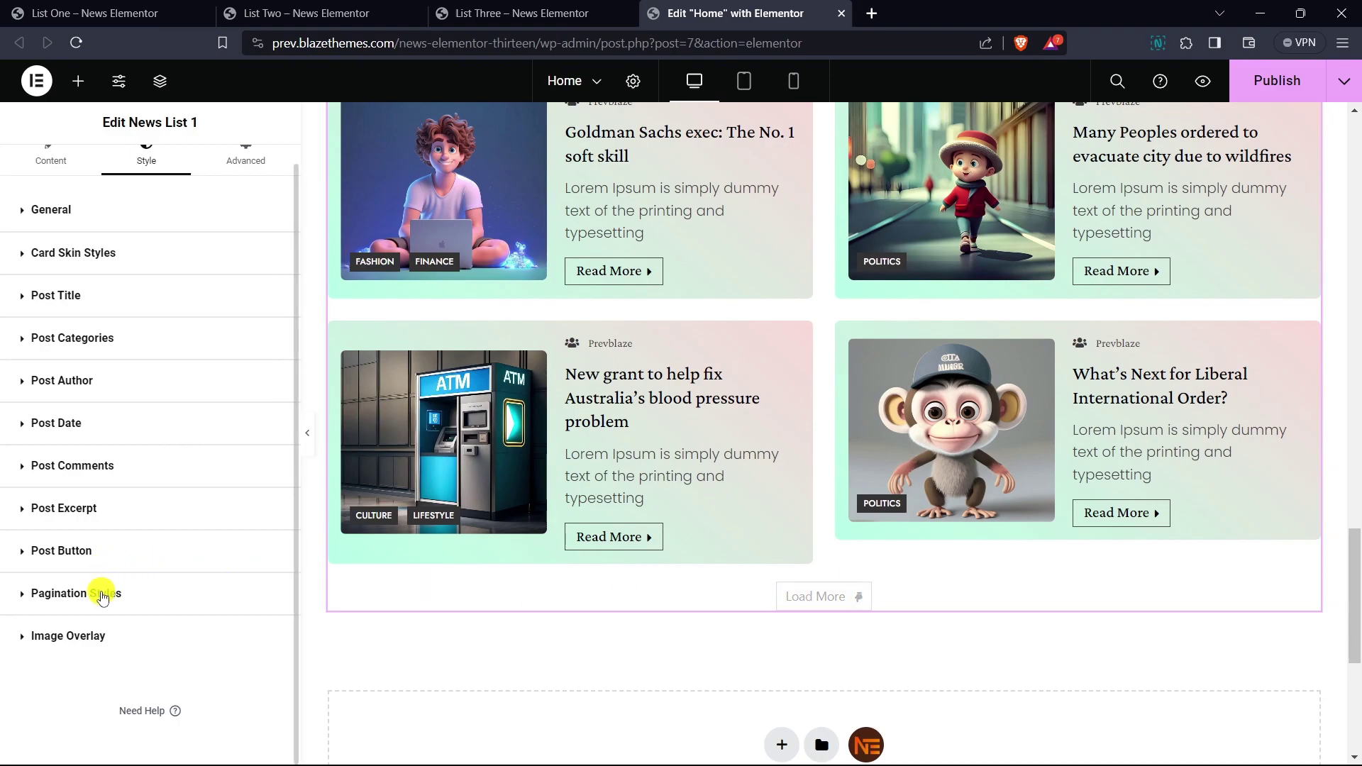
- Set the font family of the Load More pagination button to Crimson Pro in Pagination Styles
left_click(107, 589)
scroll(194, 430, "down", 3)
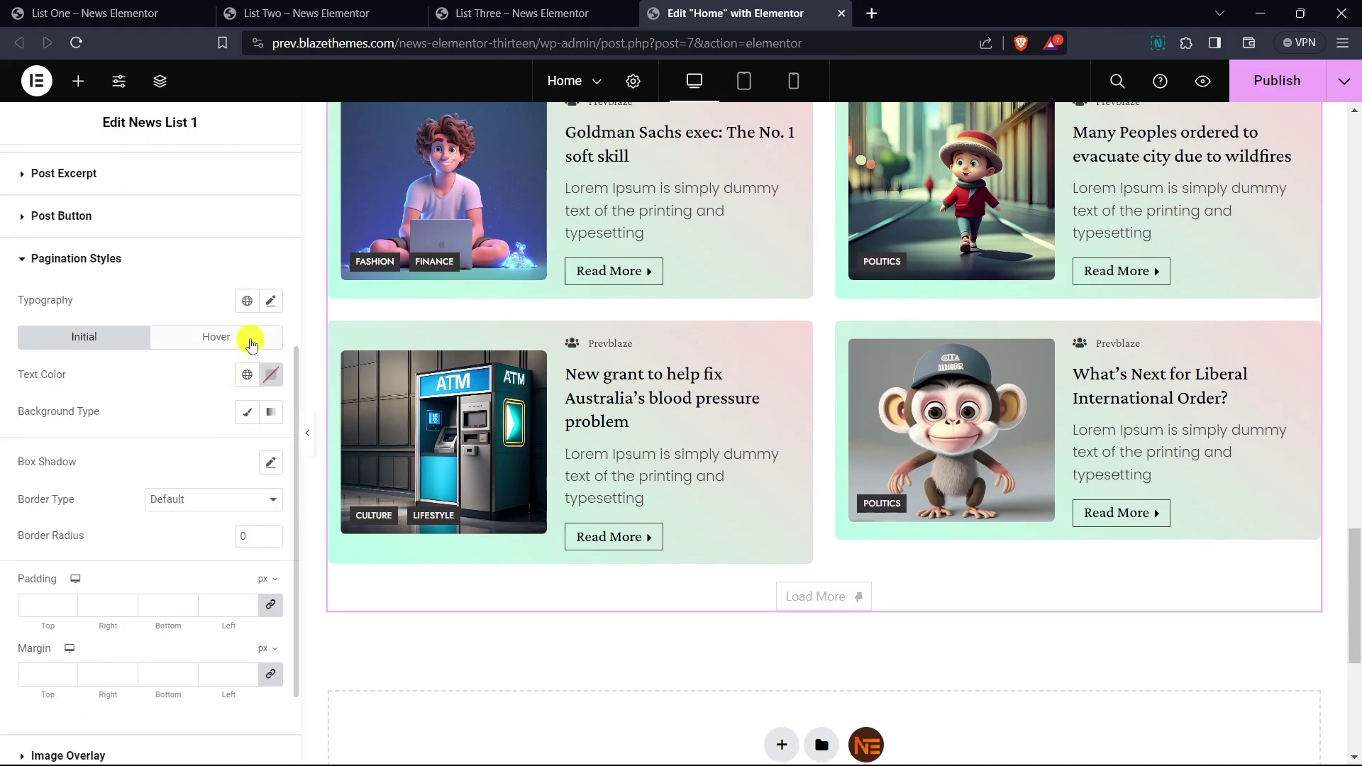
left_click(270, 301)
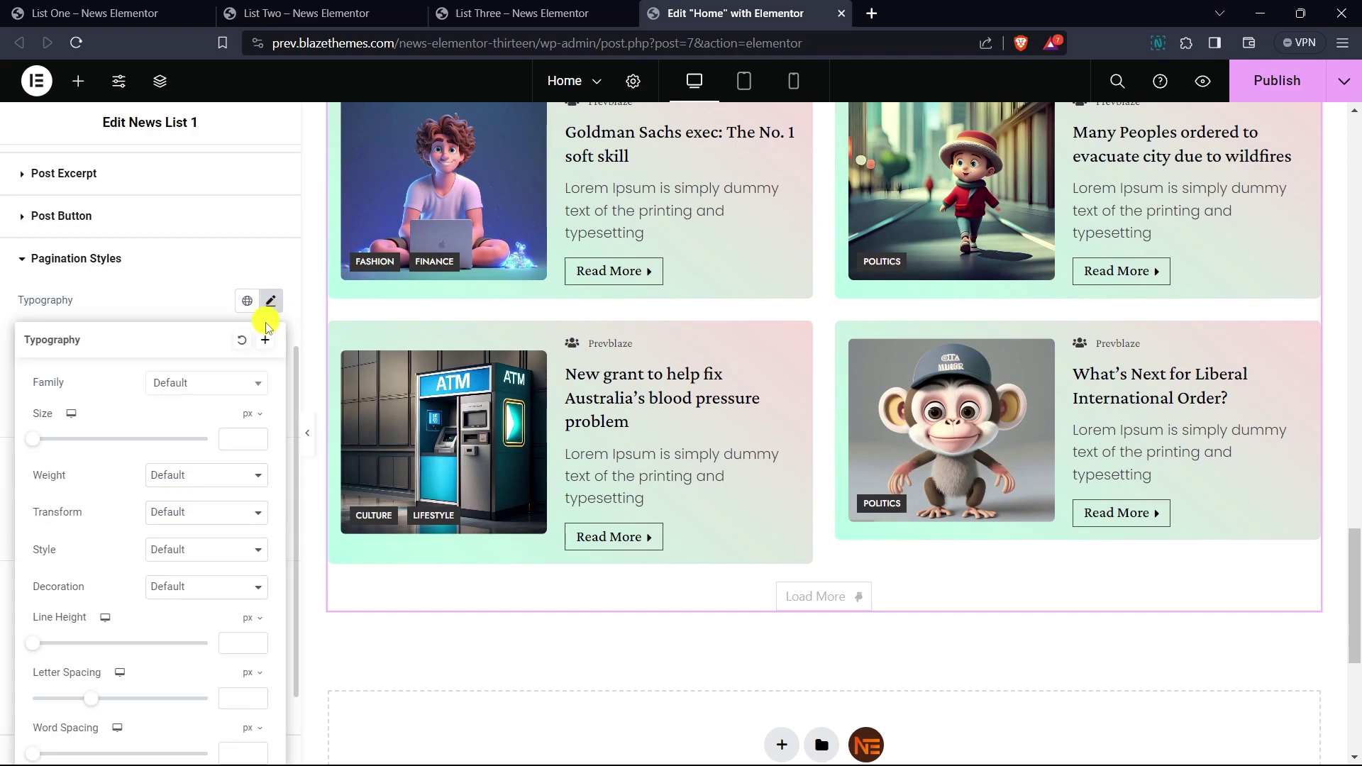
left_click(193, 387)
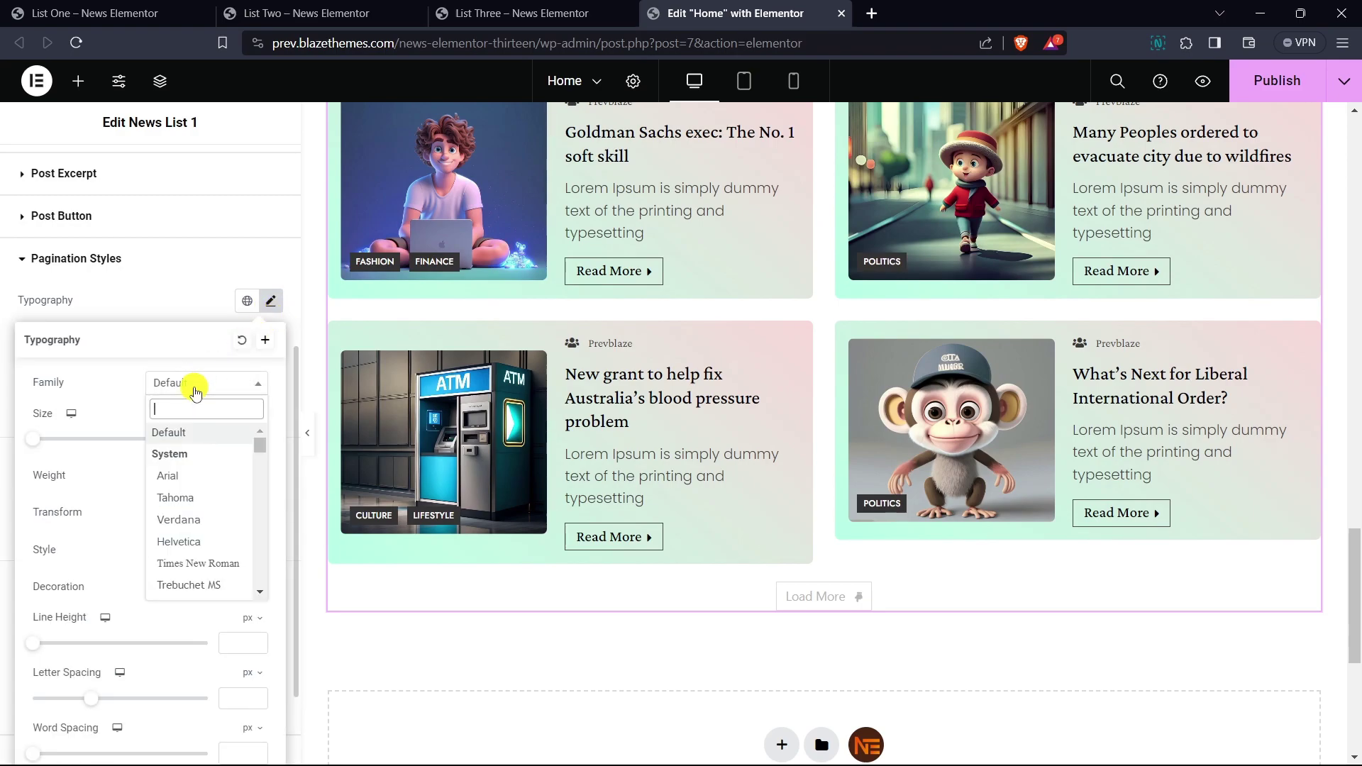
type("crimson")
key("Return")
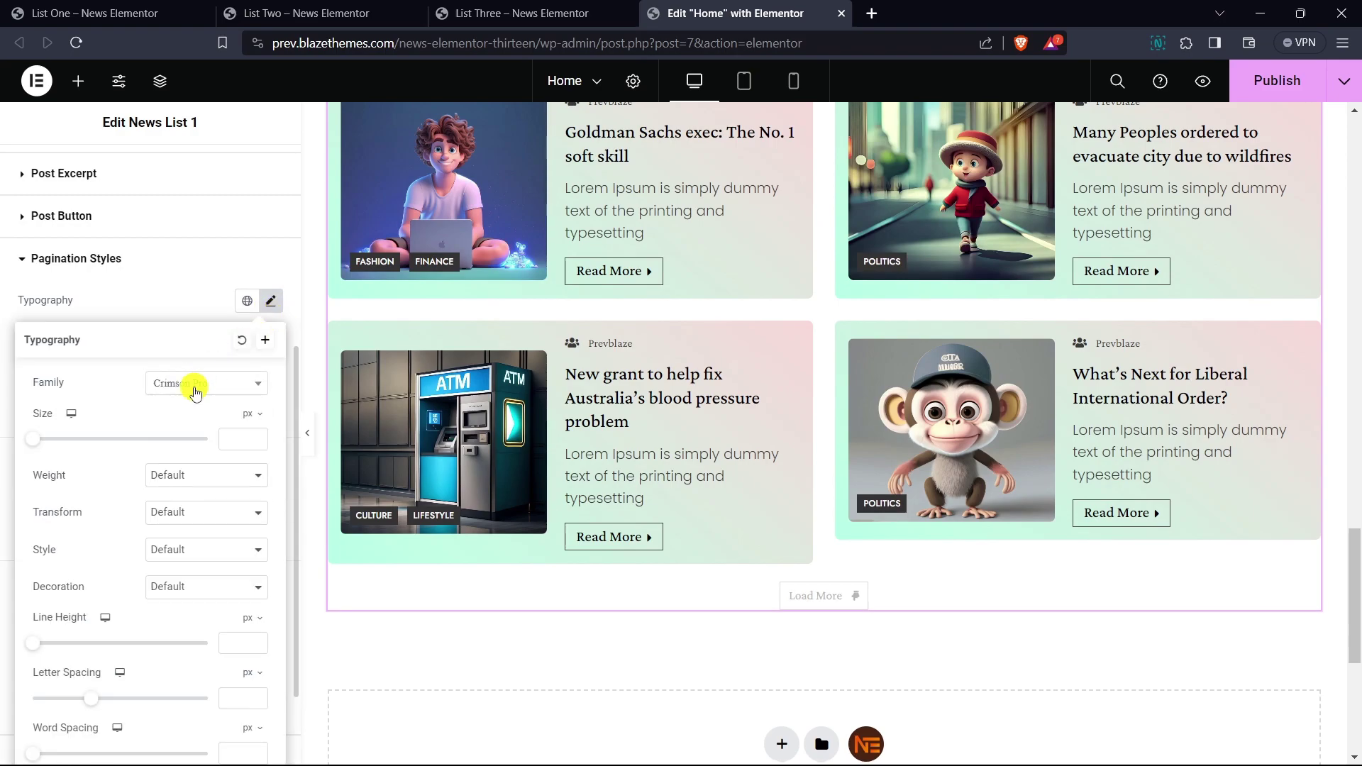
- Set the font size of the Load More pagination button to 20 px
type("26")
left_click(228, 444)
type("26")
left_click(256, 444)
left_click(256, 444)
left_click(256, 444)
left_click(256, 444)
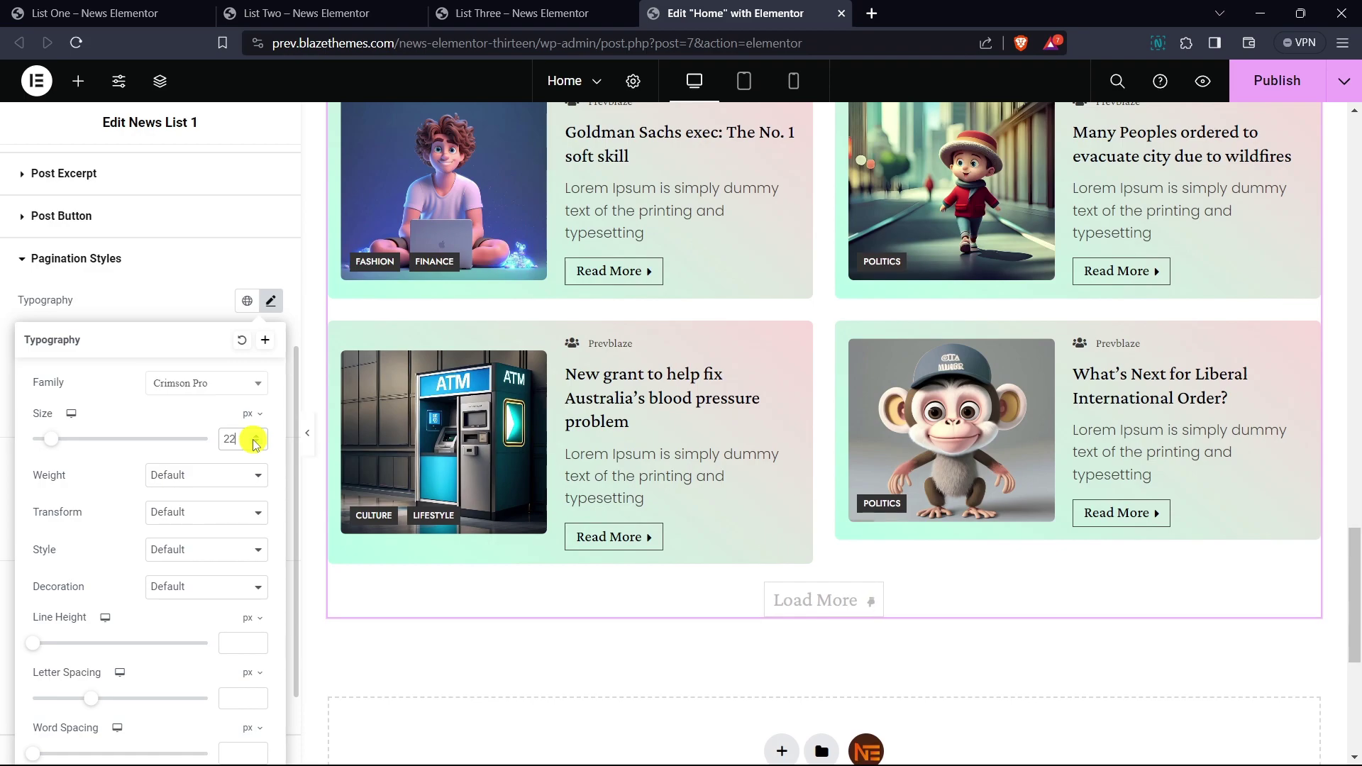
left_click(256, 444)
left_click(256, 444)
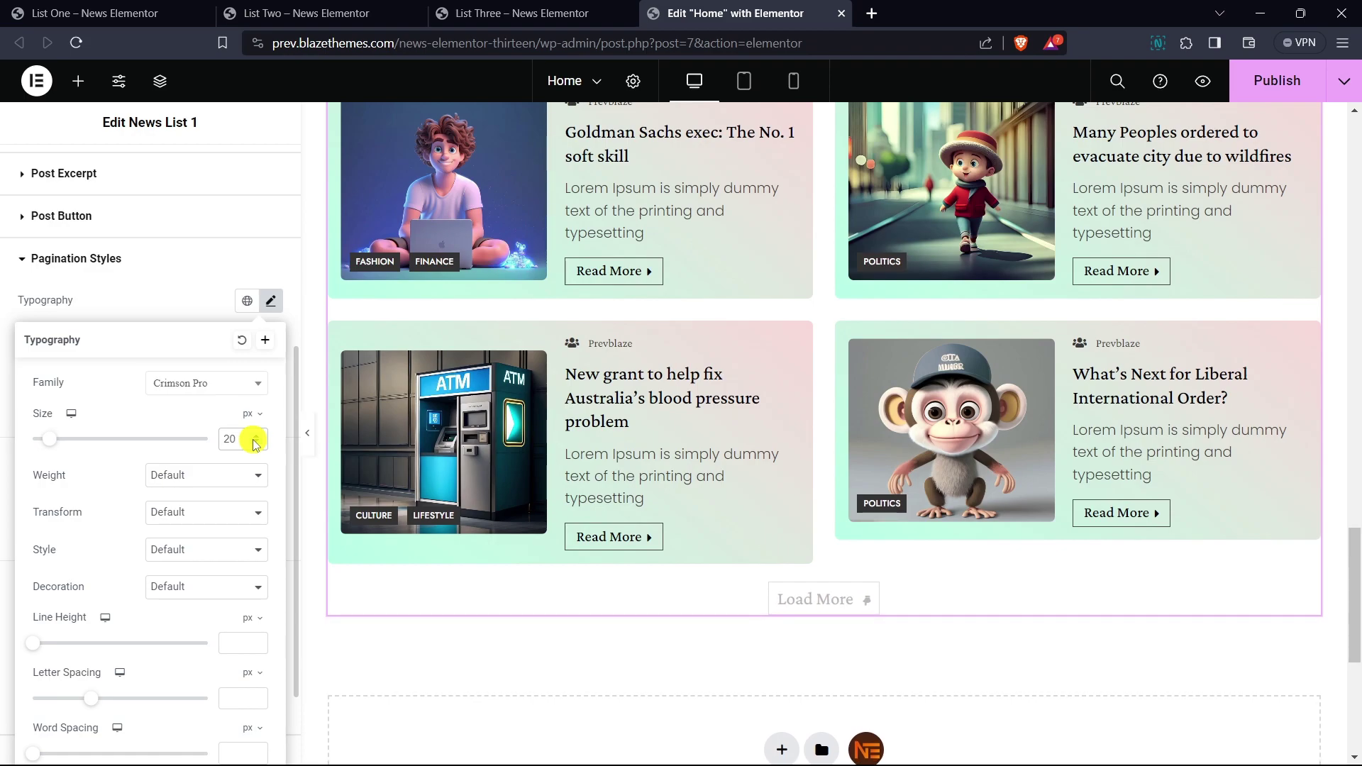
- Set the Load More button's font weight to 400 (Normal) and close its typography settings
scroll(220, 397, "down", 1)
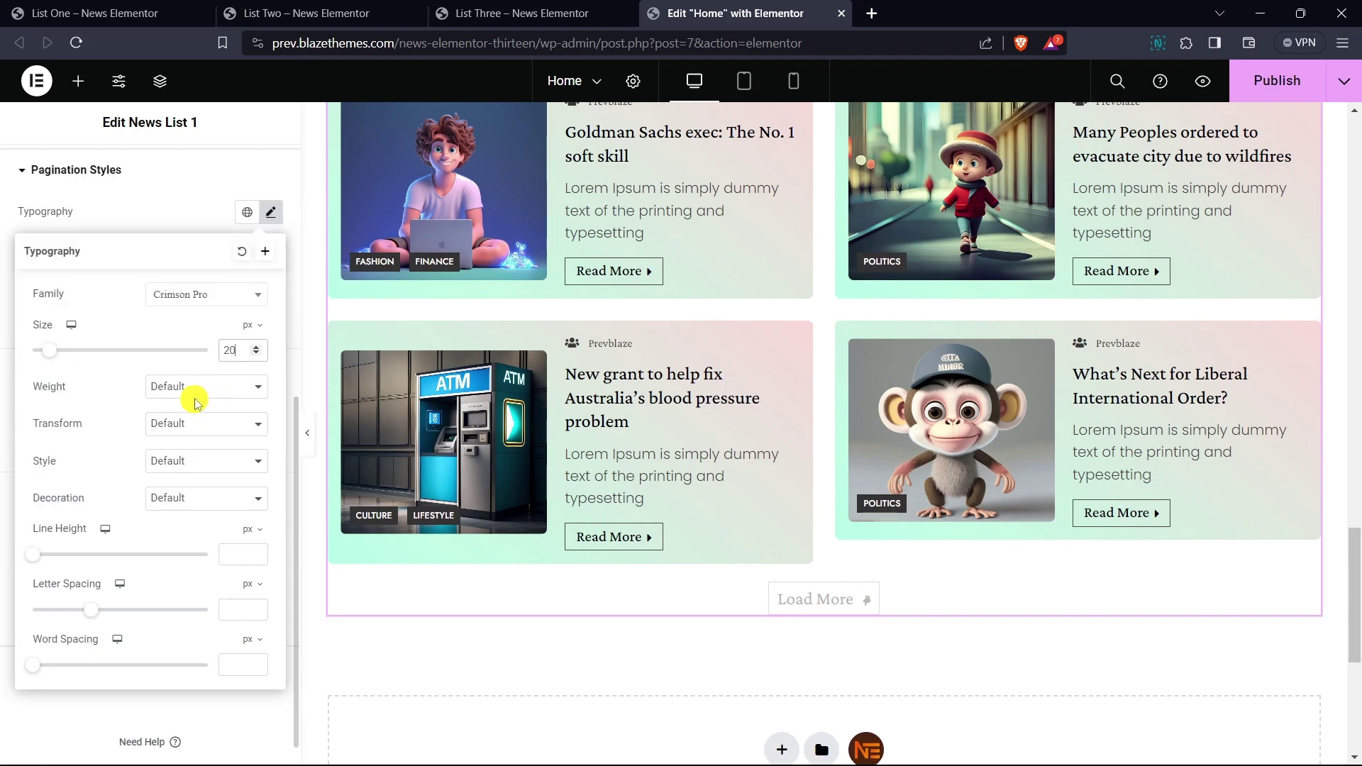
left_click(190, 389)
left_click(193, 447)
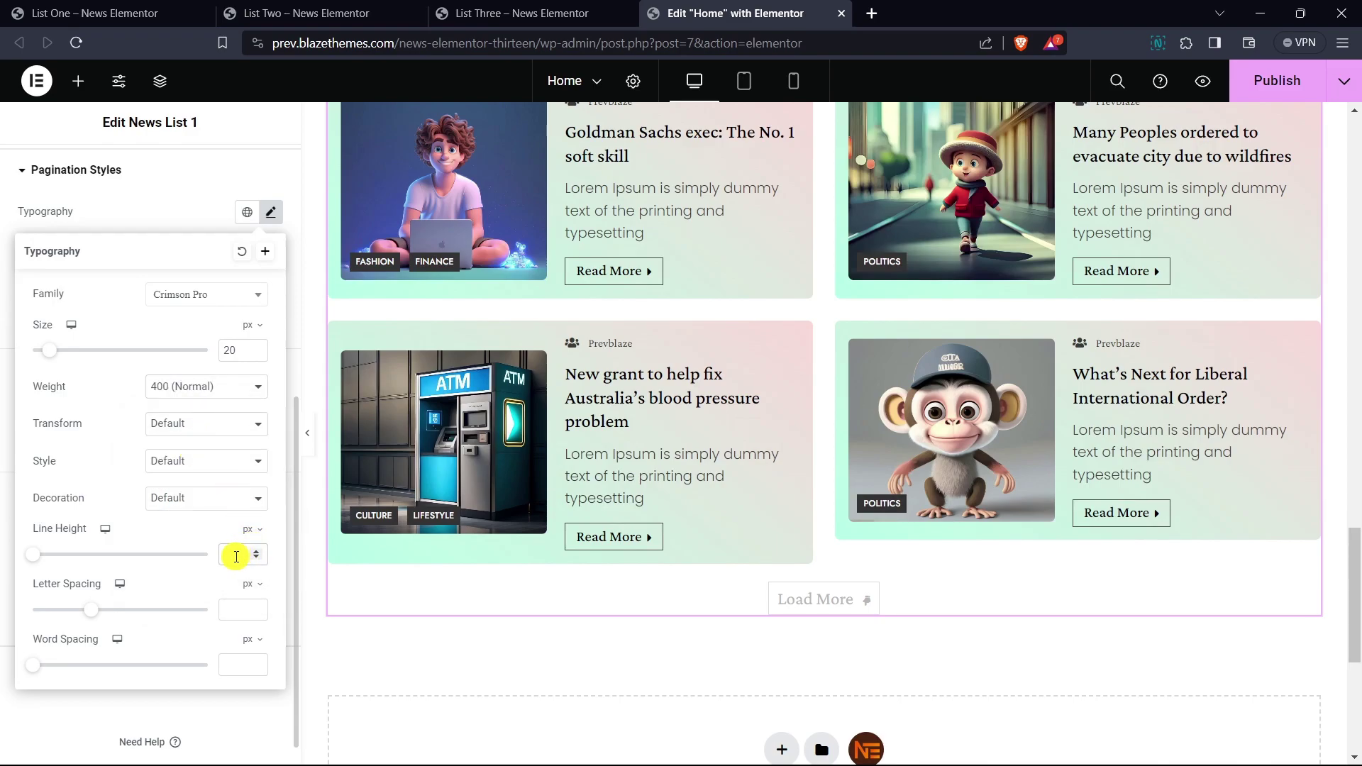
left_click(157, 225)
- Unlink the pagination button's padding values and set 6 px top and bottom, 15 px left and right
left_click(271, 521)
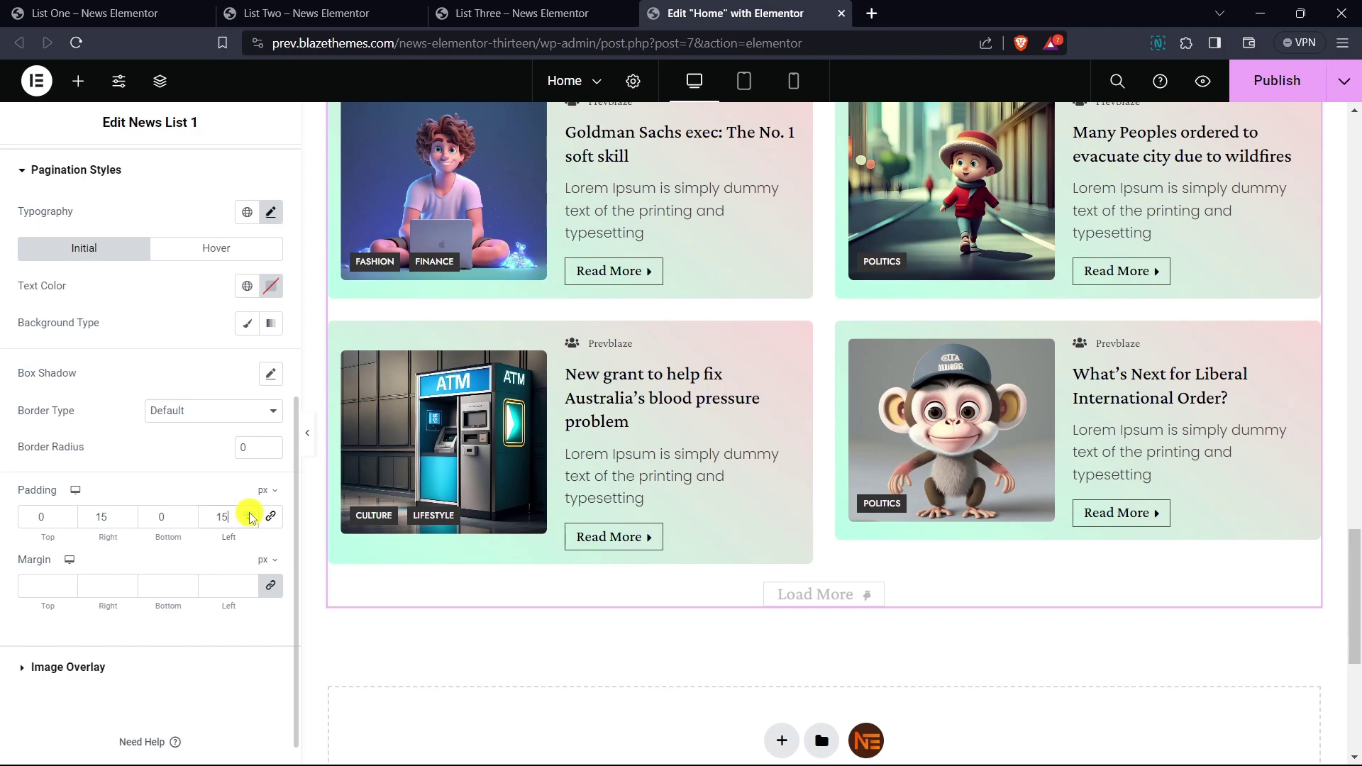
left_click(65, 514)
left_click(66, 515)
left_click(65, 515)
left_click(65, 514)
left_click(65, 515)
left_click(190, 514)
left_click(190, 513)
left_click(190, 513)
left_click(190, 514)
left_click(190, 513)
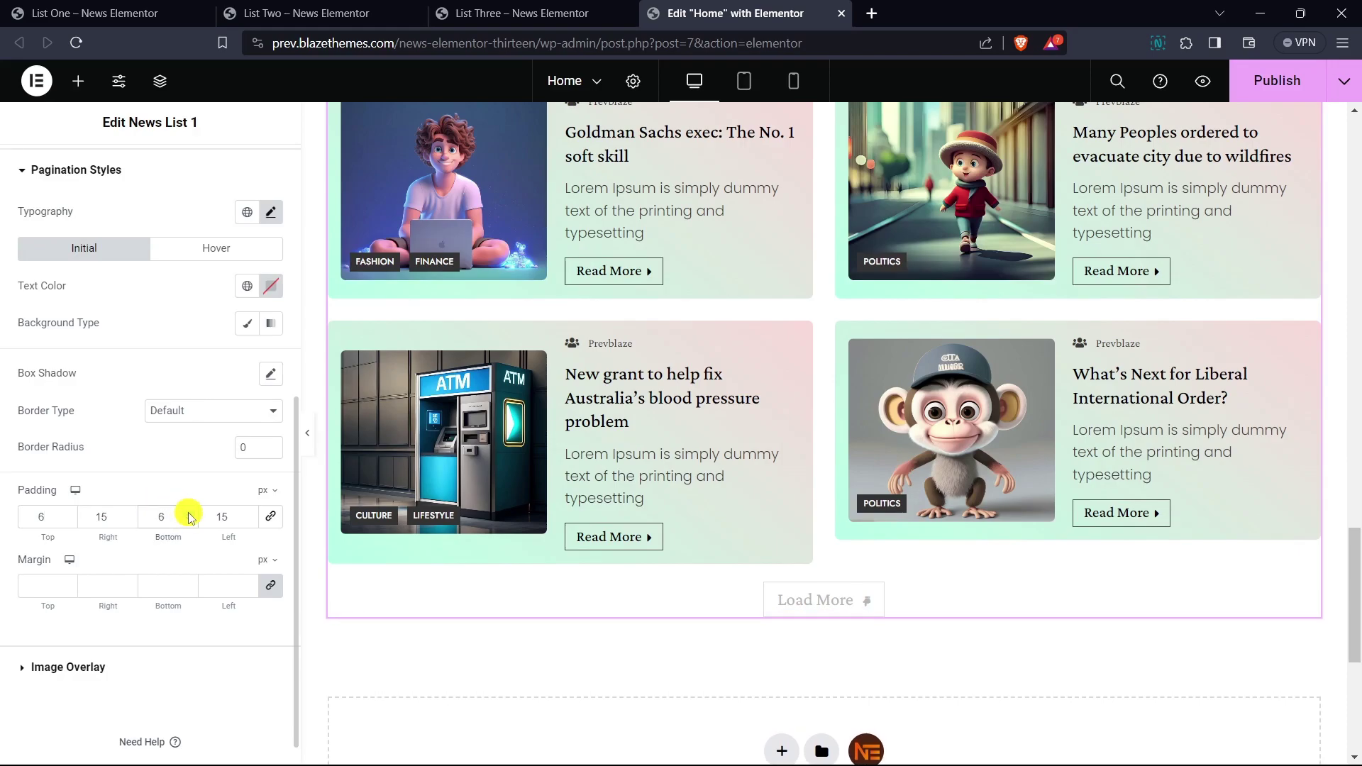
- Unlink the pagination button's margin values and set the top margin to 15 px
left_click(269, 584)
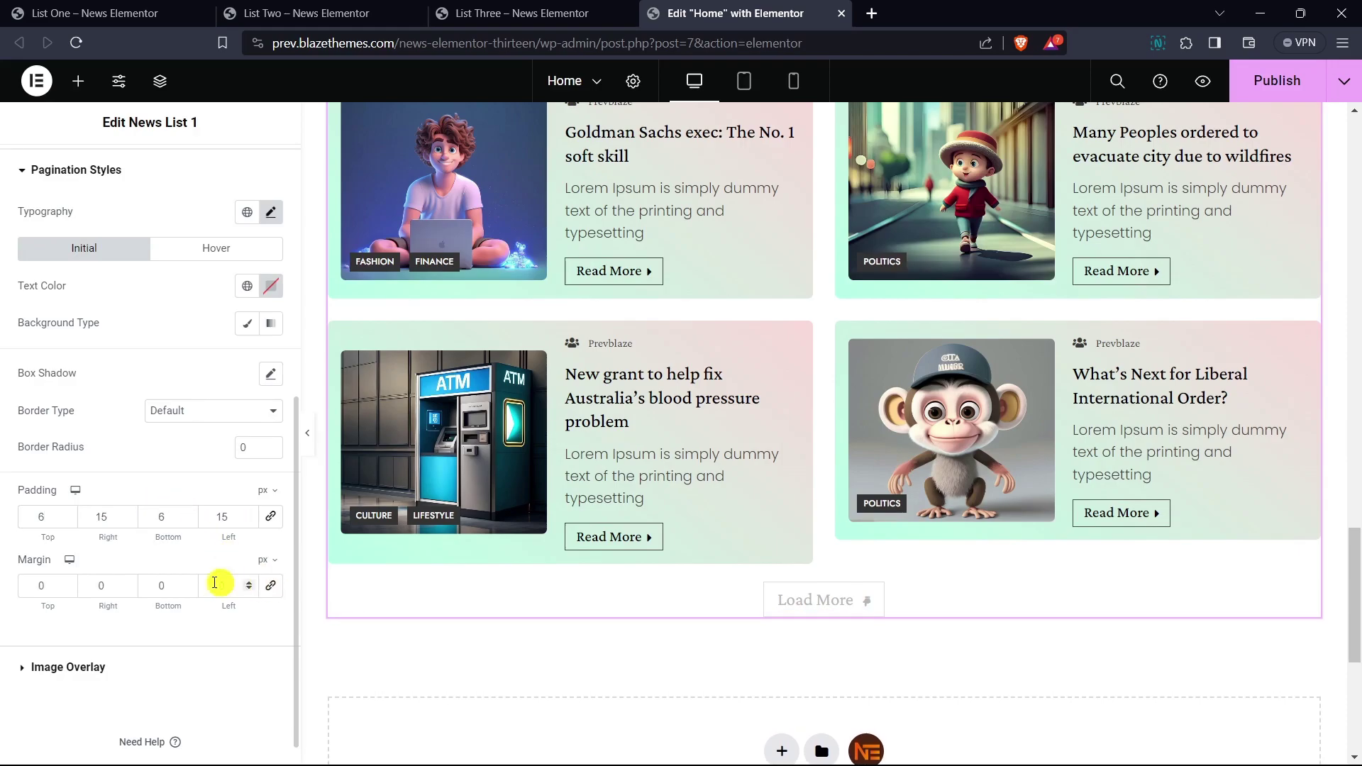
left_click(70, 583)
left_click(70, 582)
left_click(70, 582)
left_click(70, 583)
left_click(71, 583)
left_click(71, 583)
left_click(70, 582)
left_click(70, 582)
left_click(70, 585)
left_click(70, 585)
left_click(71, 584)
left_click(71, 584)
left_click(71, 584)
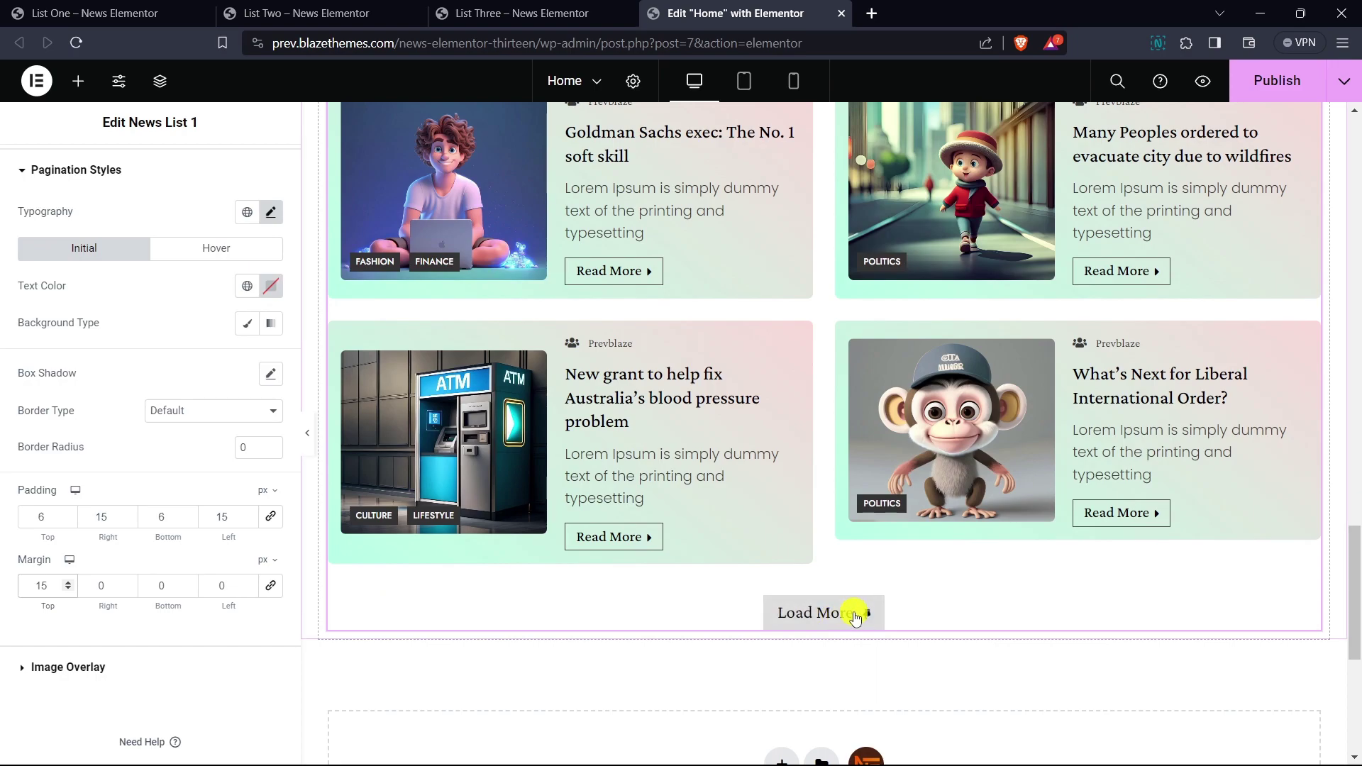
- Set the pagination button's border type to Solid
scroll(159, 454, "up", 1)
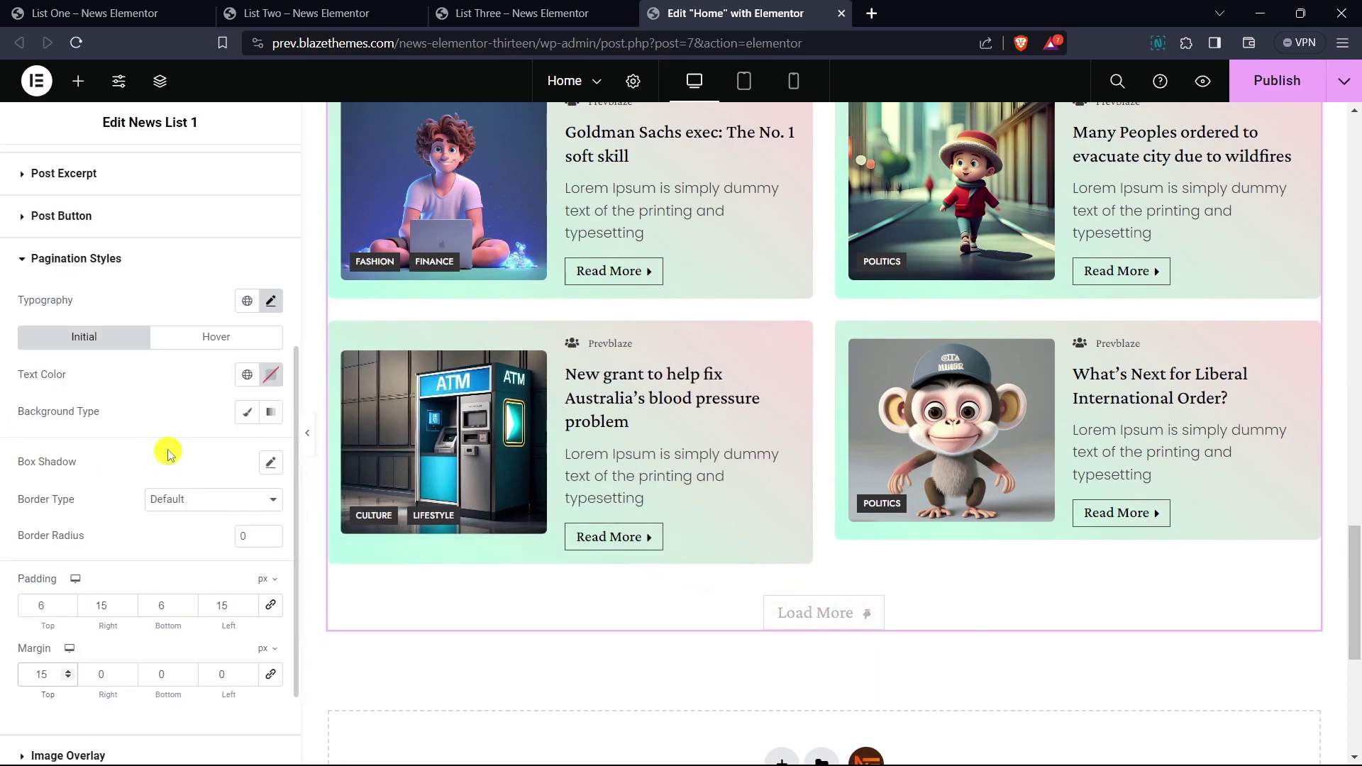
left_click(203, 499)
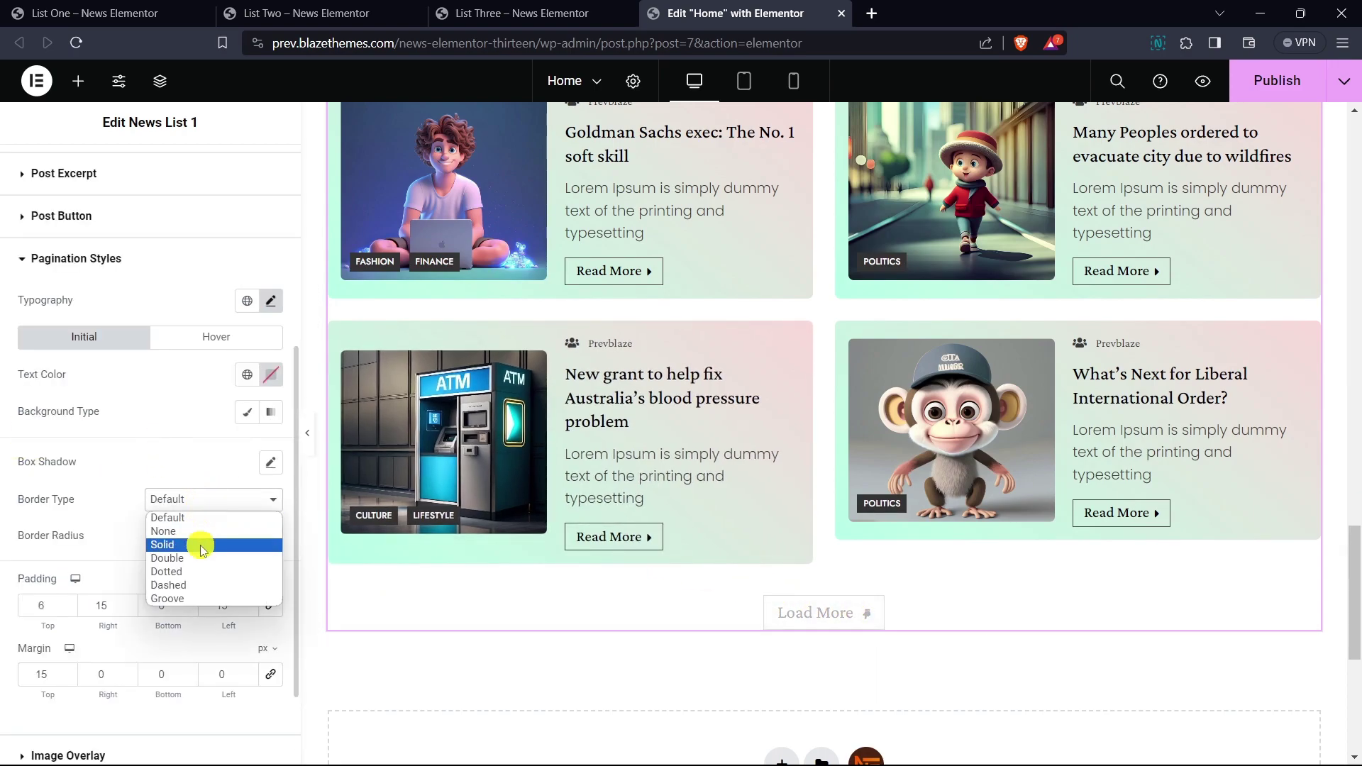
left_click(200, 545)
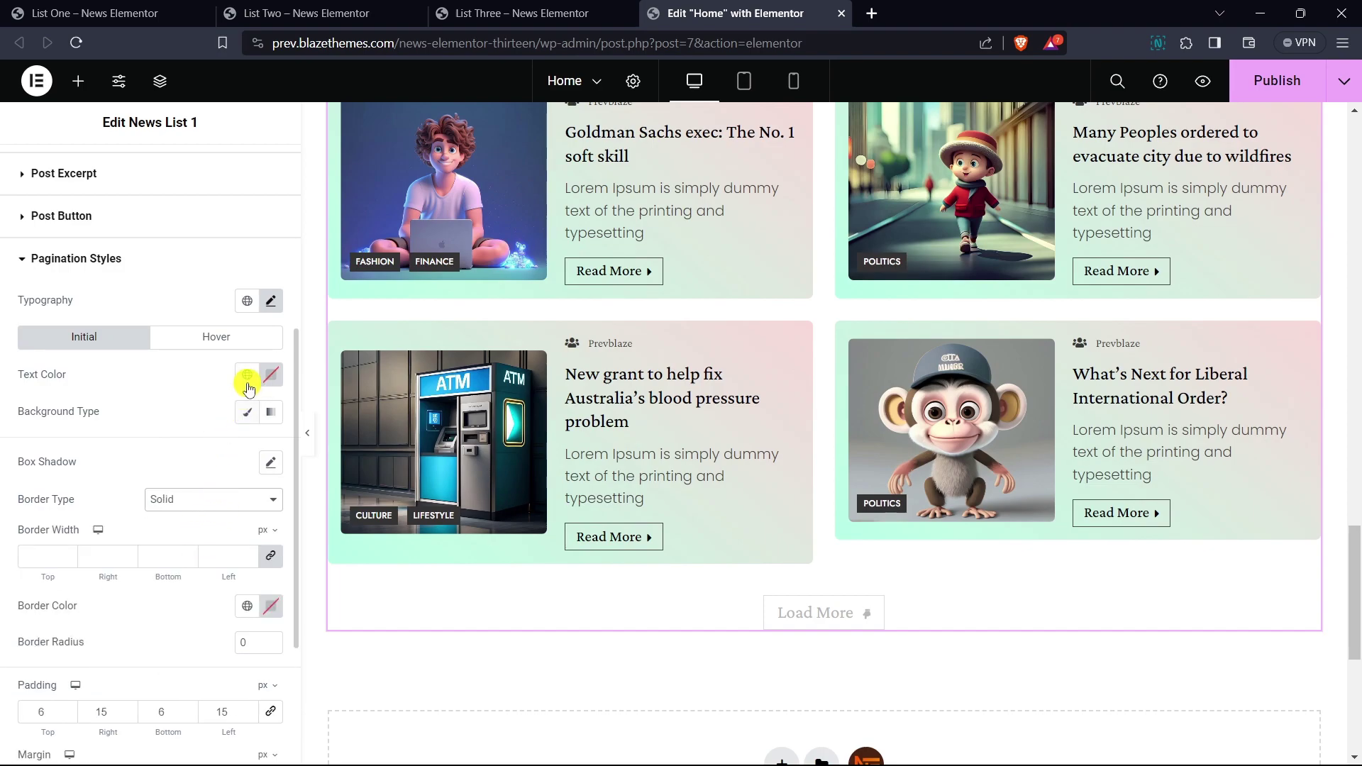
- Give the pagination button a classic background in color #F5F5F5 and collapse the Pagination Styles settings
left_click(244, 418)
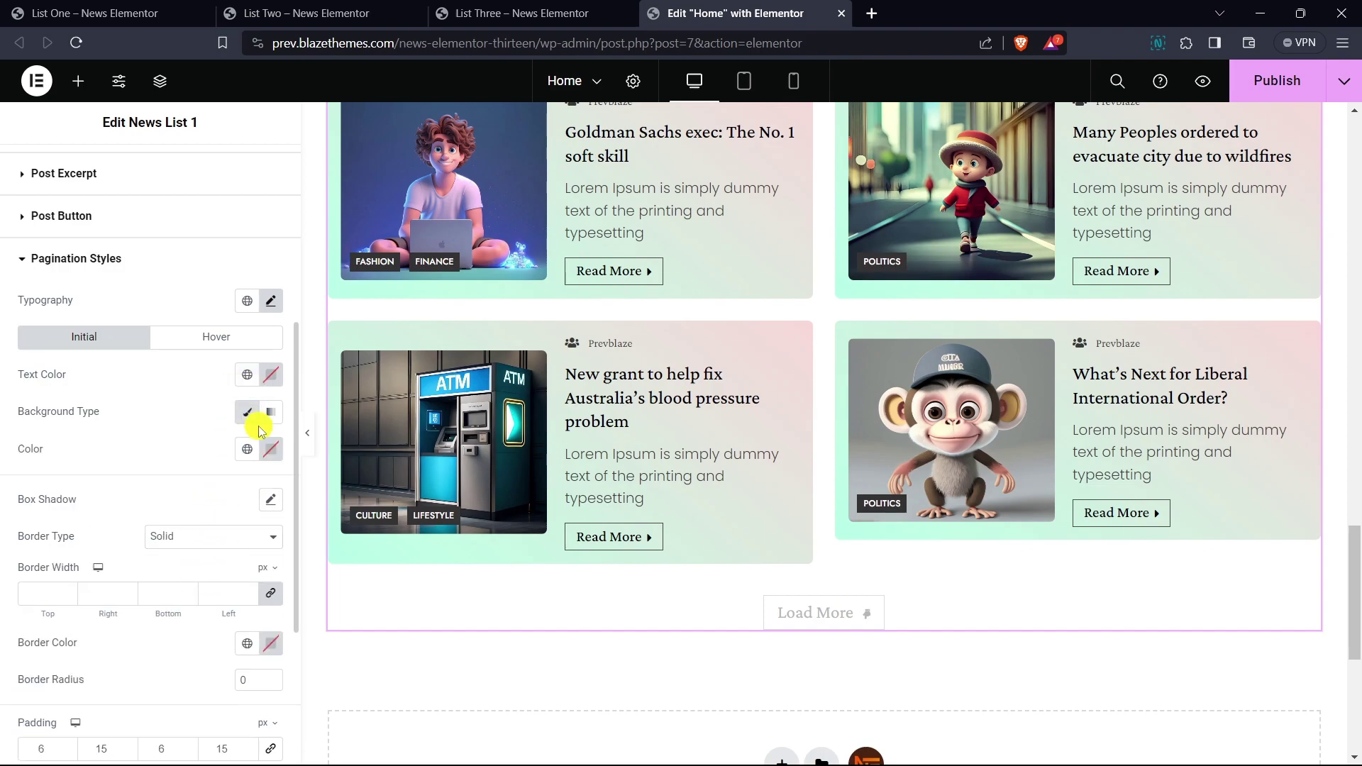
left_click(270, 448)
left_click_drag(182, 547, 154, 525)
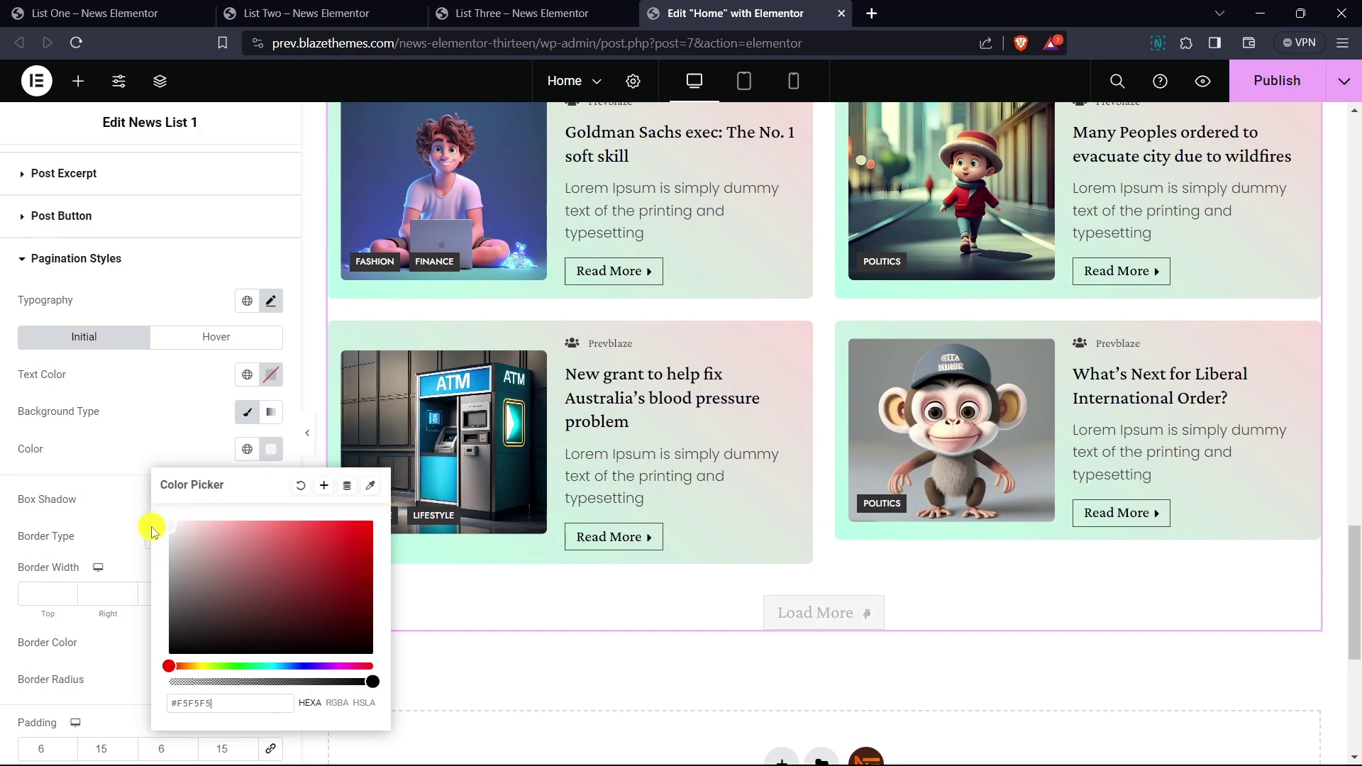
left_click(175, 395)
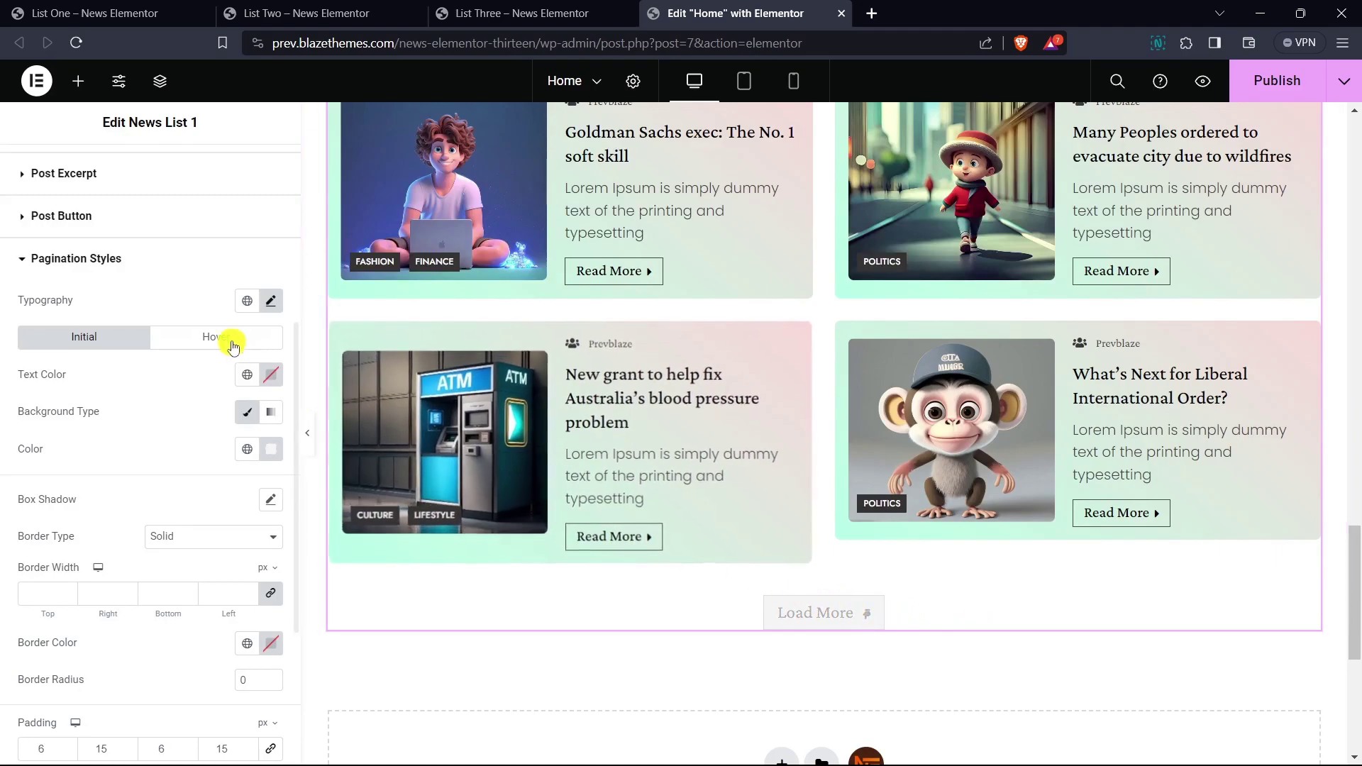
left_click(96, 259)
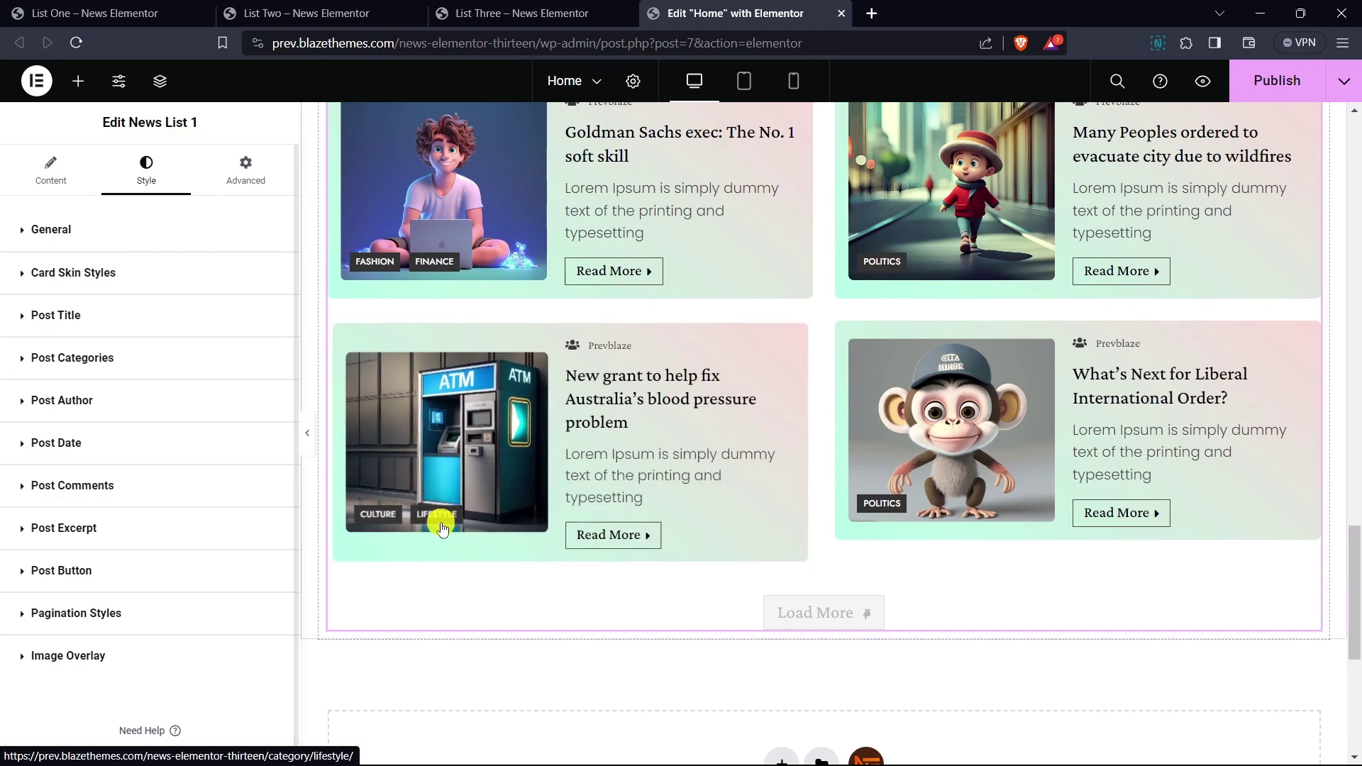
- Turn on the image overlay for the post images in the Image Overlay settings
scroll(426, 482, "up", 1)
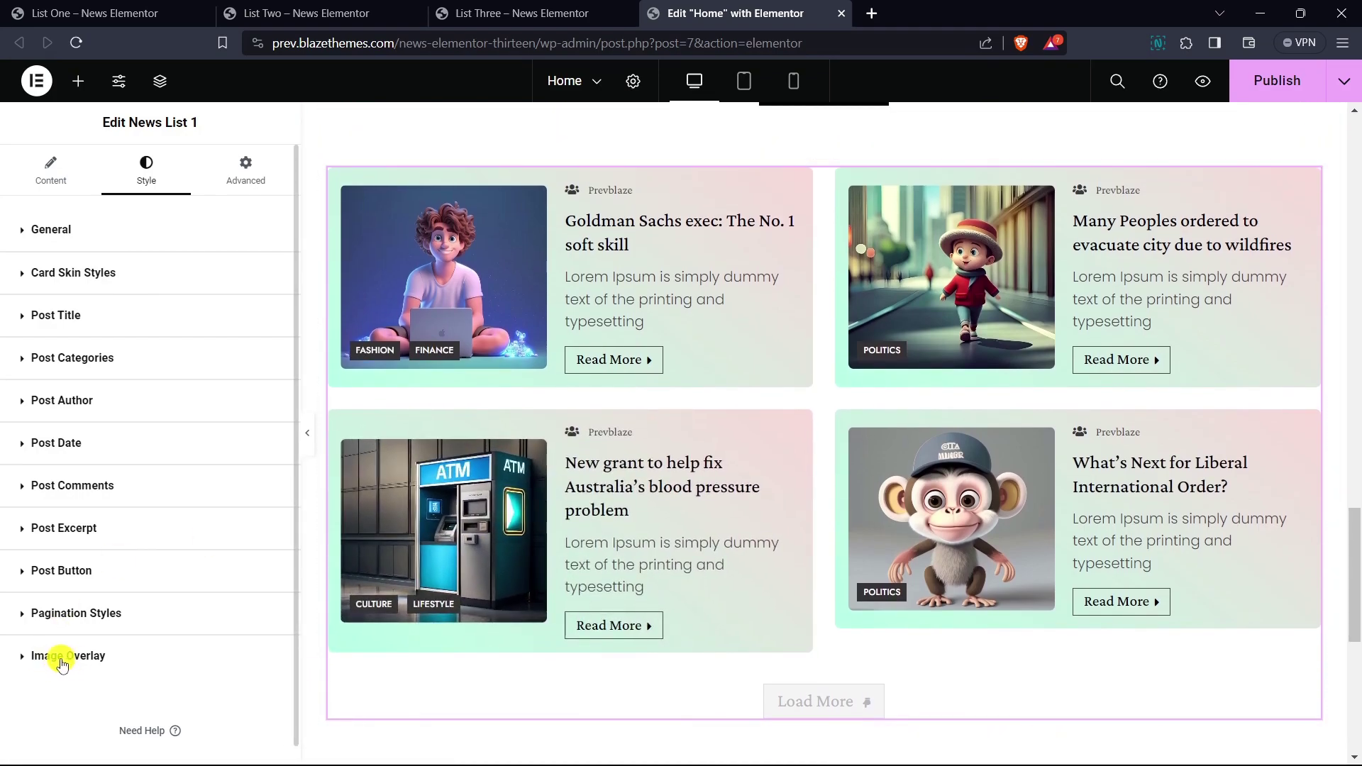
left_click(44, 660)
scroll(192, 497, "down", 3)
left_click(260, 431)
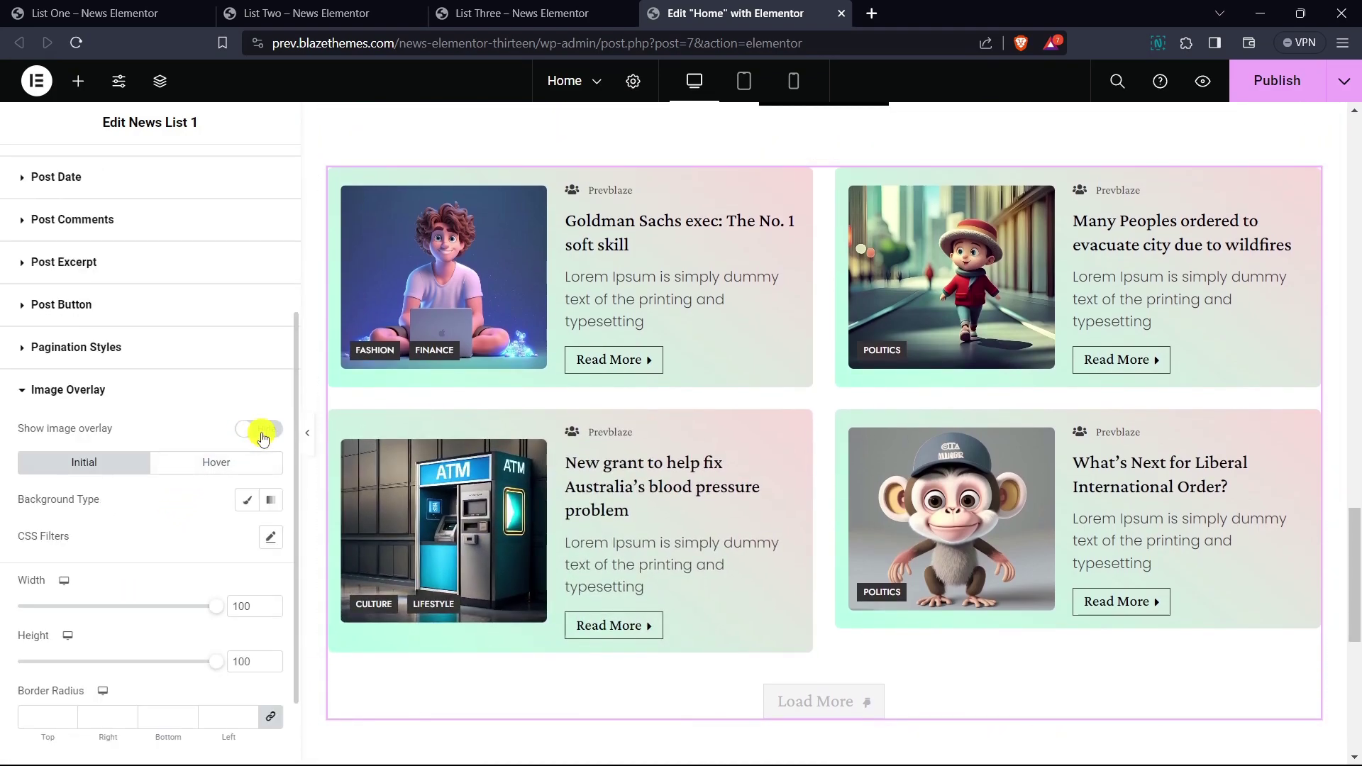
scroll(255, 398, "down", 1)
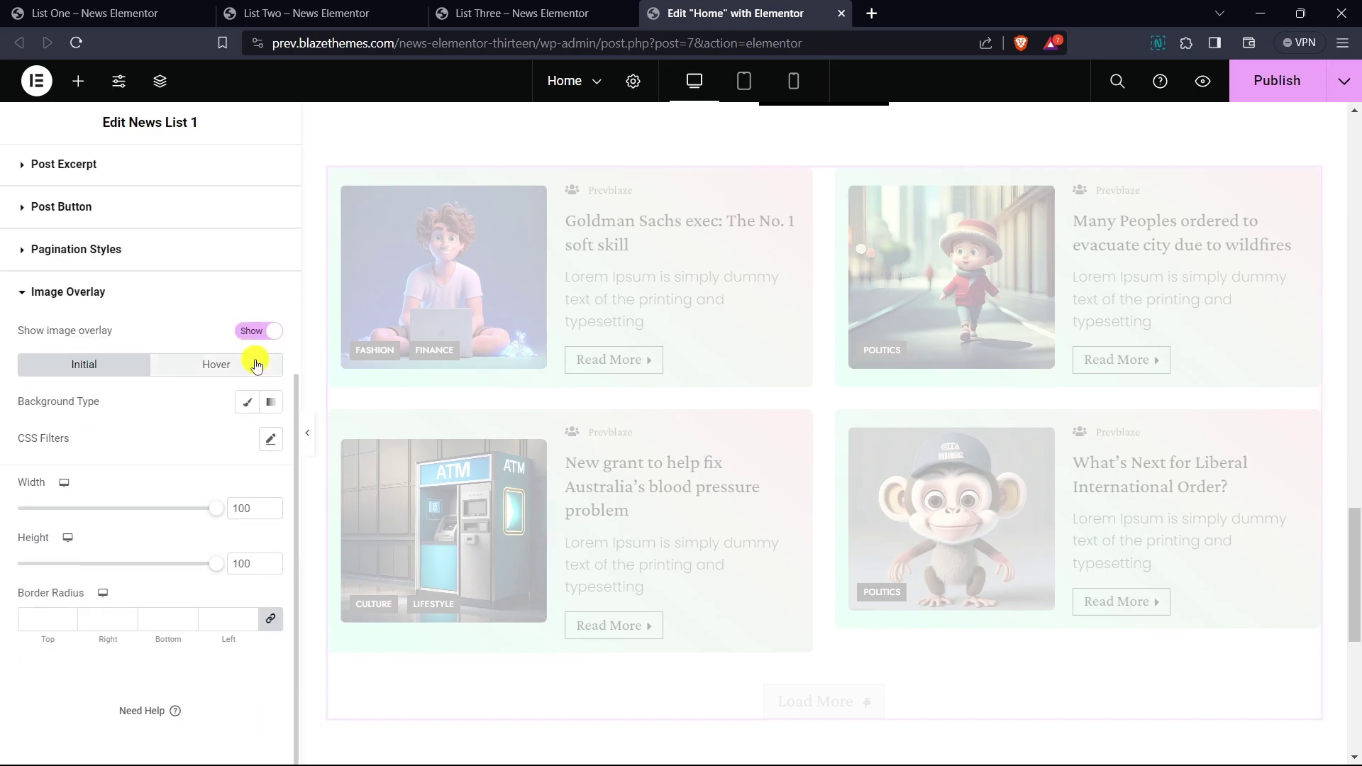
- Give the image overlay's initial state a classic background in semi-transparent black, #00000070
left_click(246, 404)
left_click(270, 439)
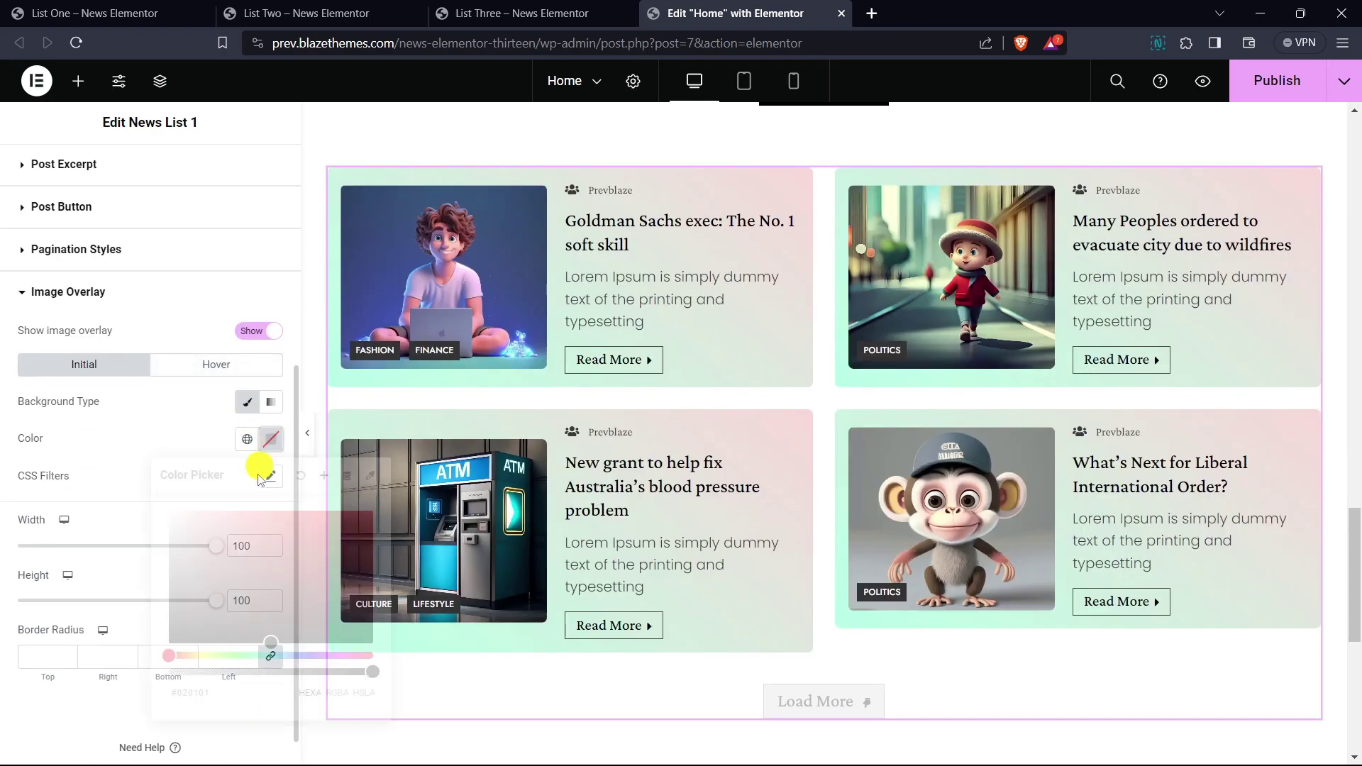
left_click_drag(182, 557, 169, 643)
mouse_move(249, 673)
left_mouse_down()
mouse_move(237, 675)
mouse_move(259, 677)
left_mouse_up()
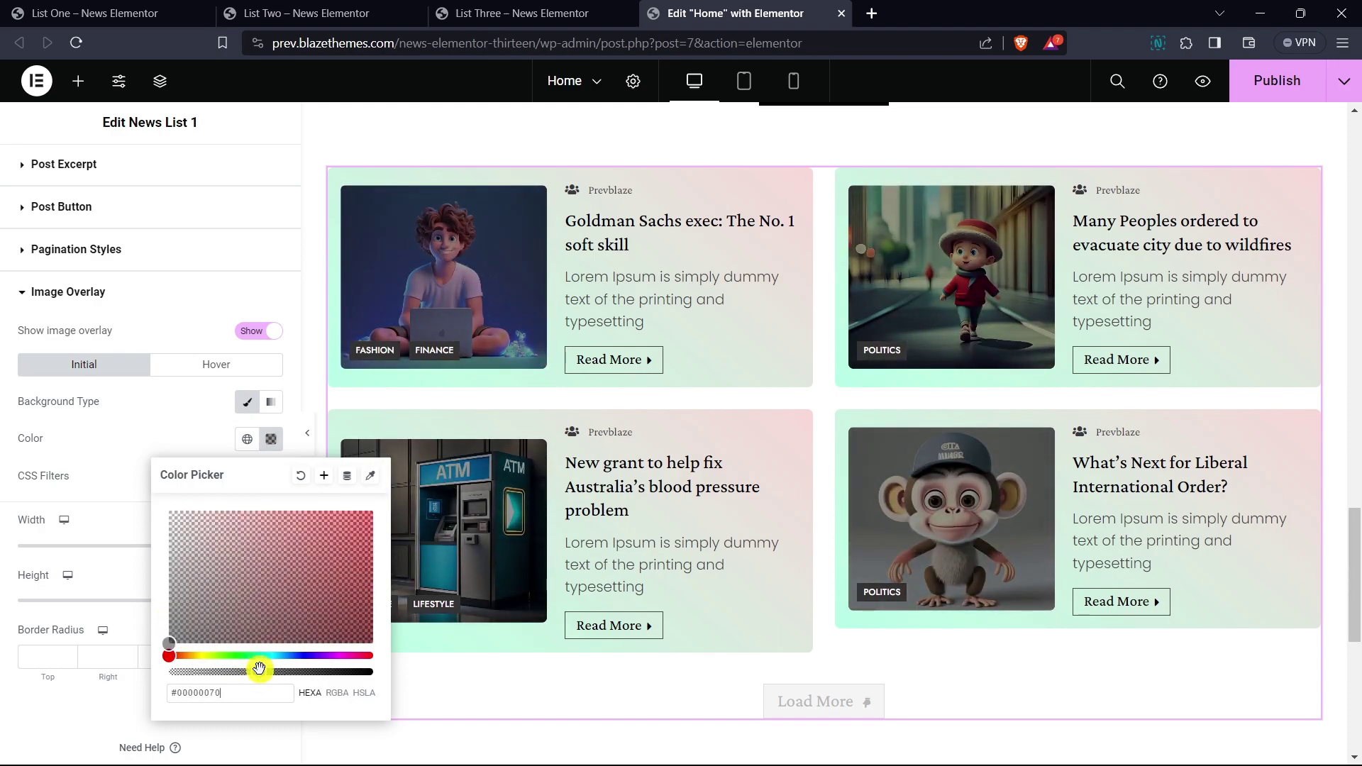
- Set the image overlay's hover background color to the nearly transparent black #0201011A
left_click(203, 367)
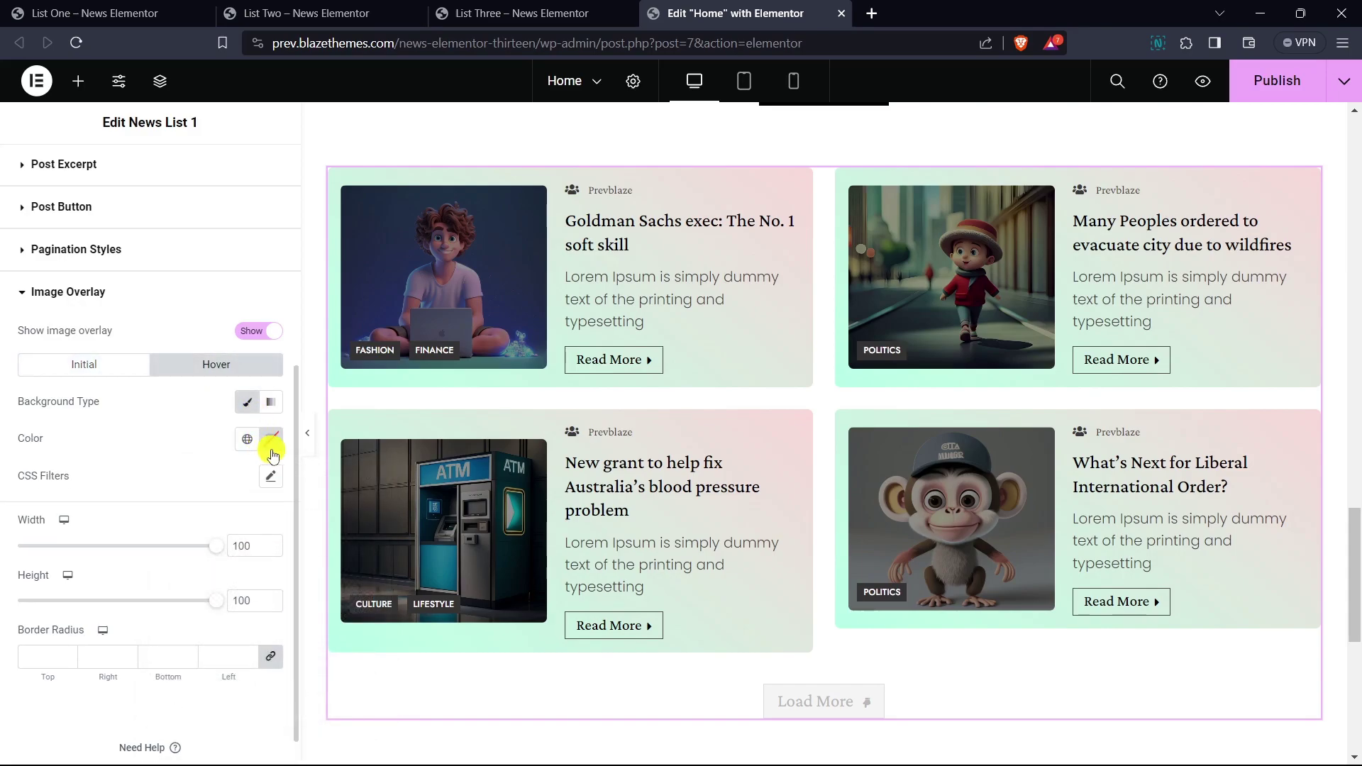
left_click(272, 453)
left_click_drag(230, 671, 188, 672)
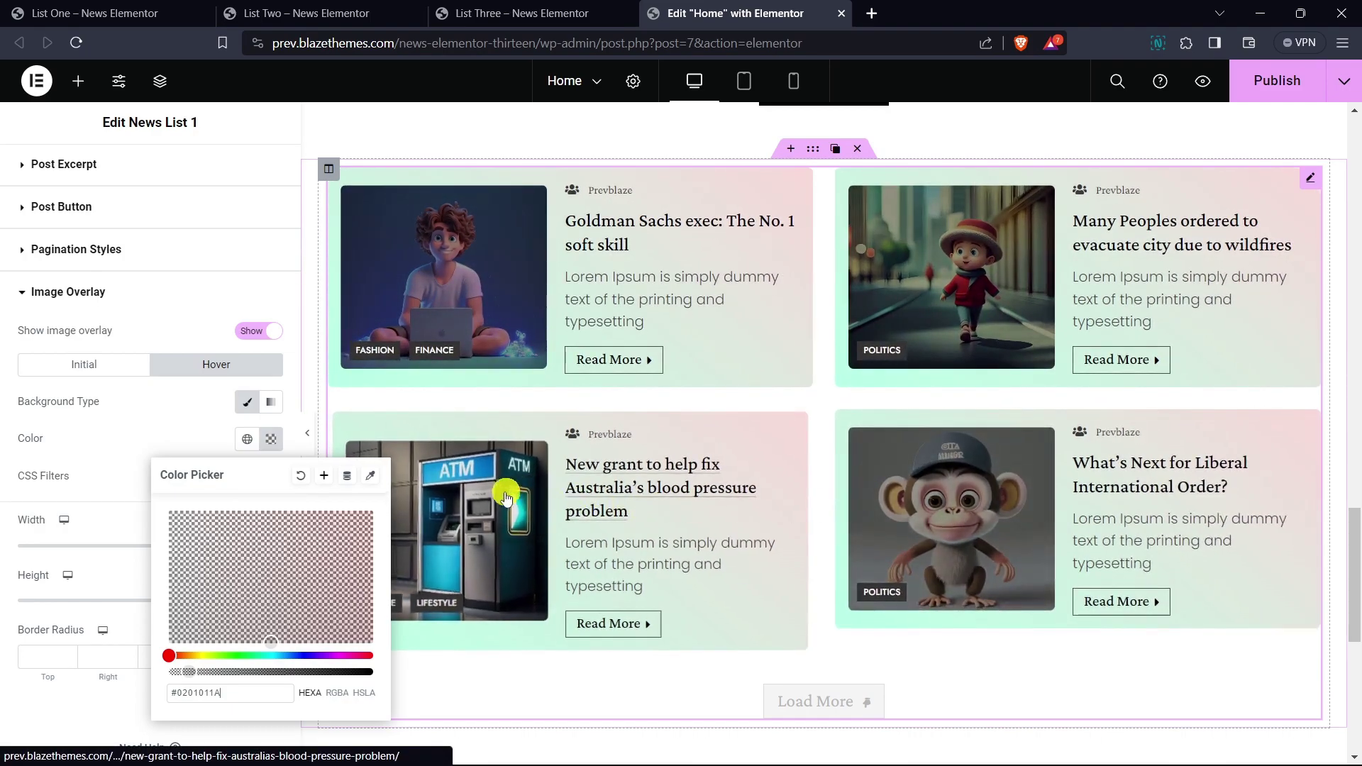
left_click(141, 415)
- Set the image overlay's border radius to 6 on all corners, its width to 83 and its height to 82
scroll(141, 415, "down", 1)
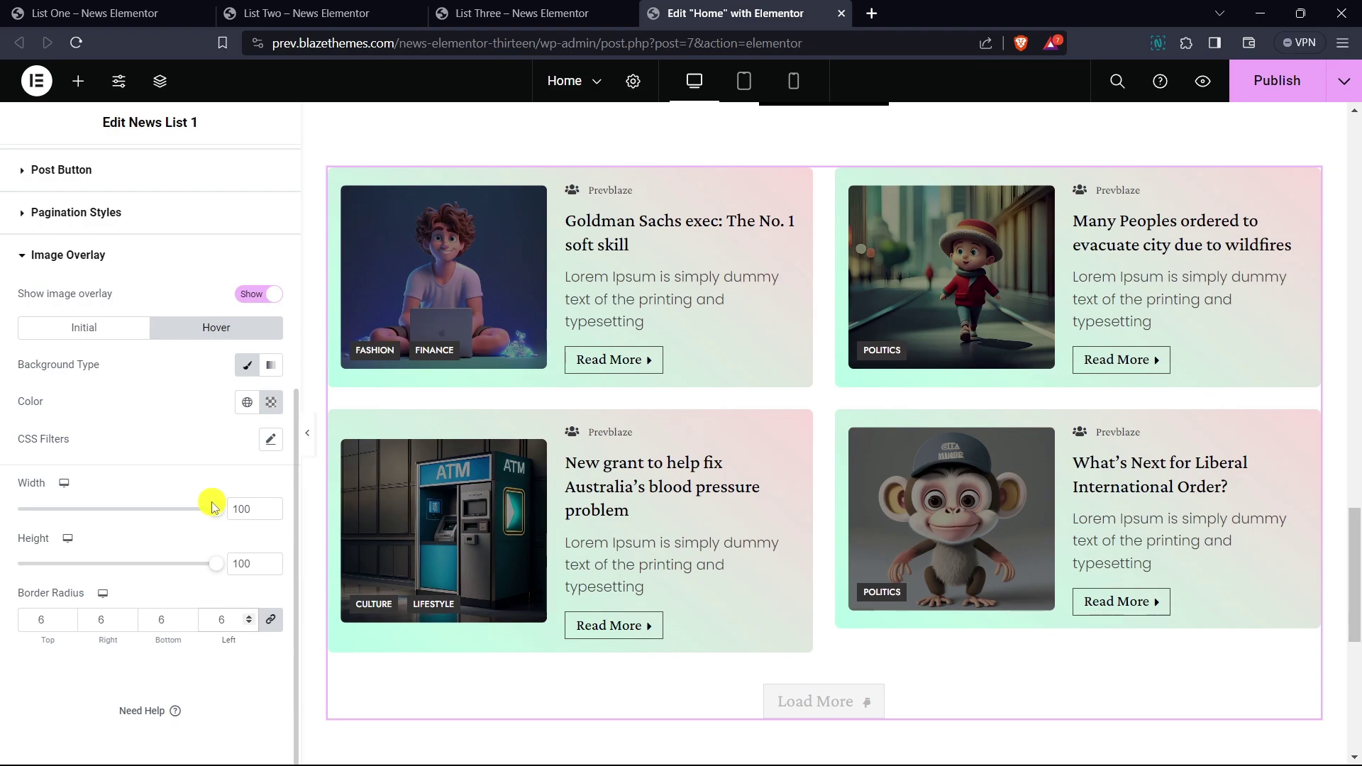
left_click_drag(214, 510, 183, 511)
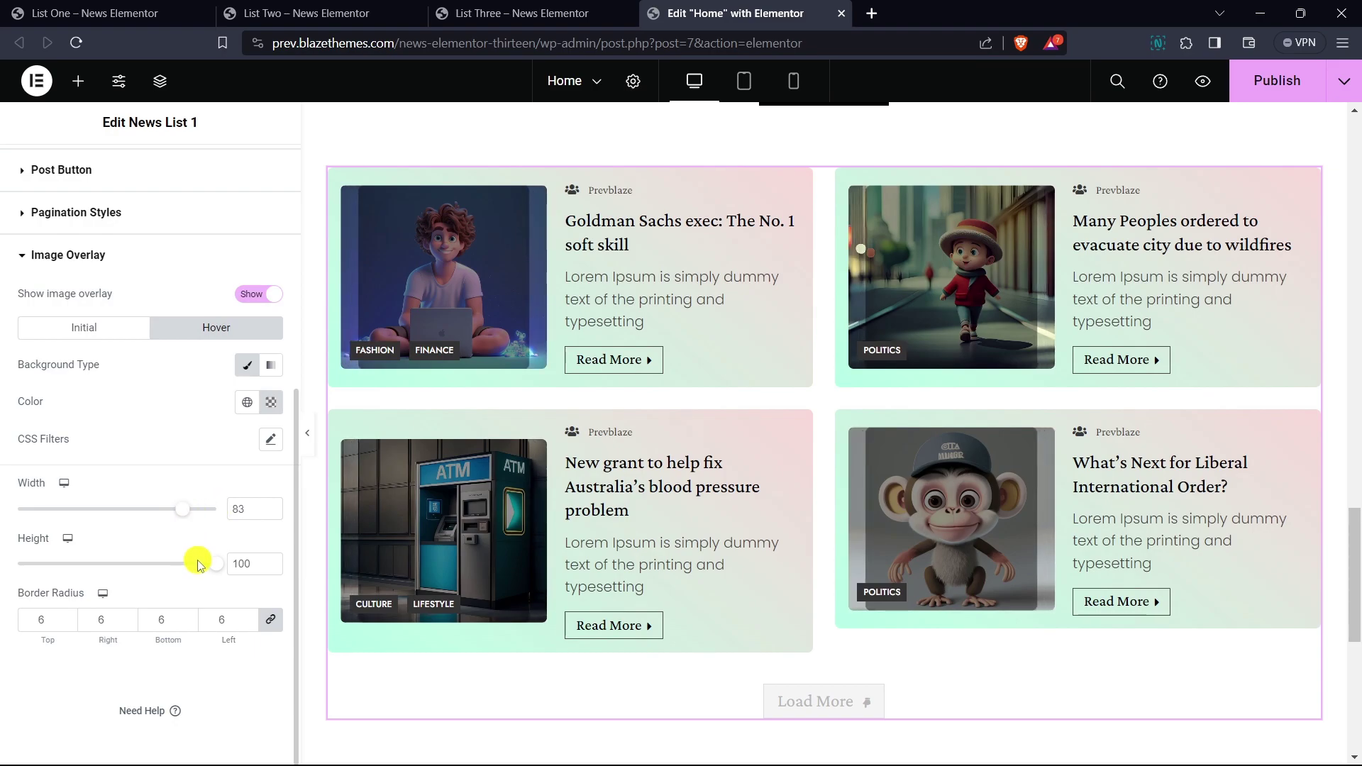
left_click_drag(210, 569, 175, 572)
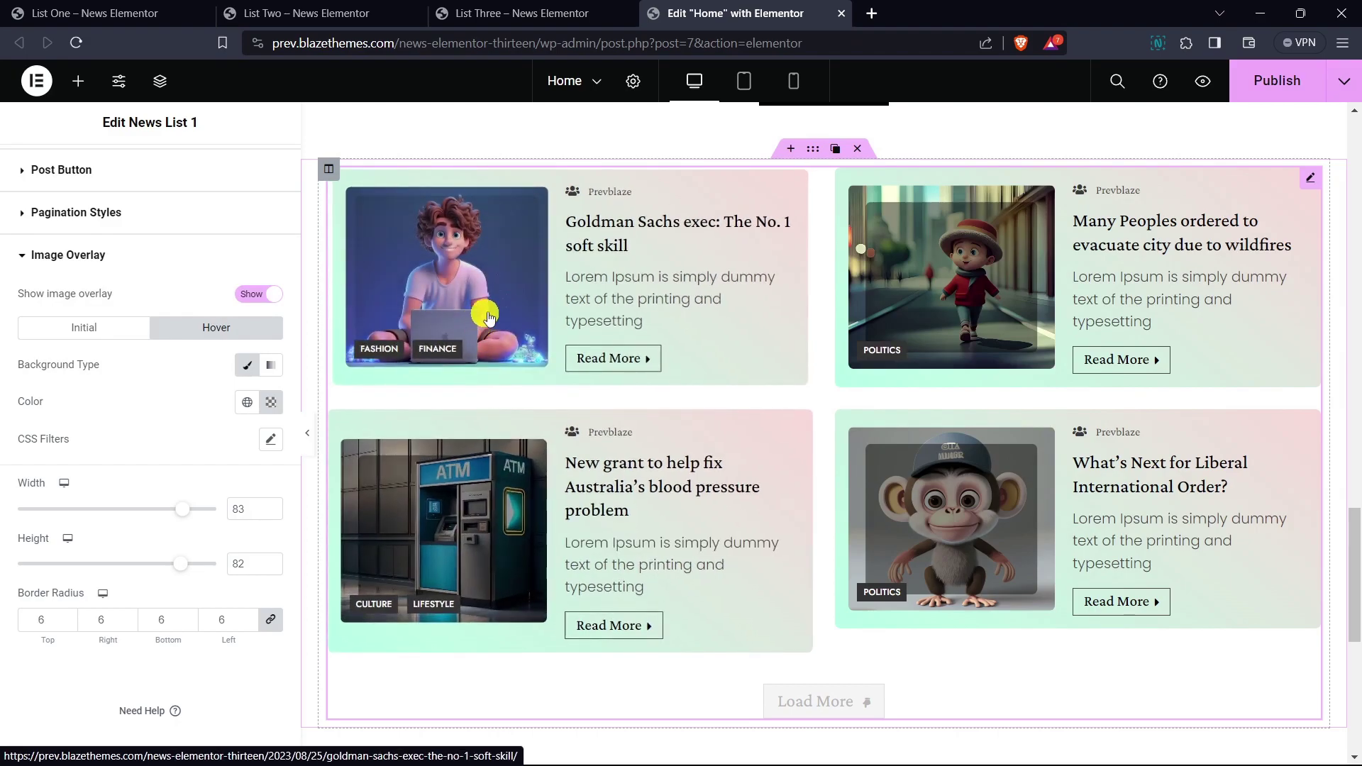
- Set the font family of the post category labels to Crimson Pro in Post Categories
scroll(167, 386, "up", 5)
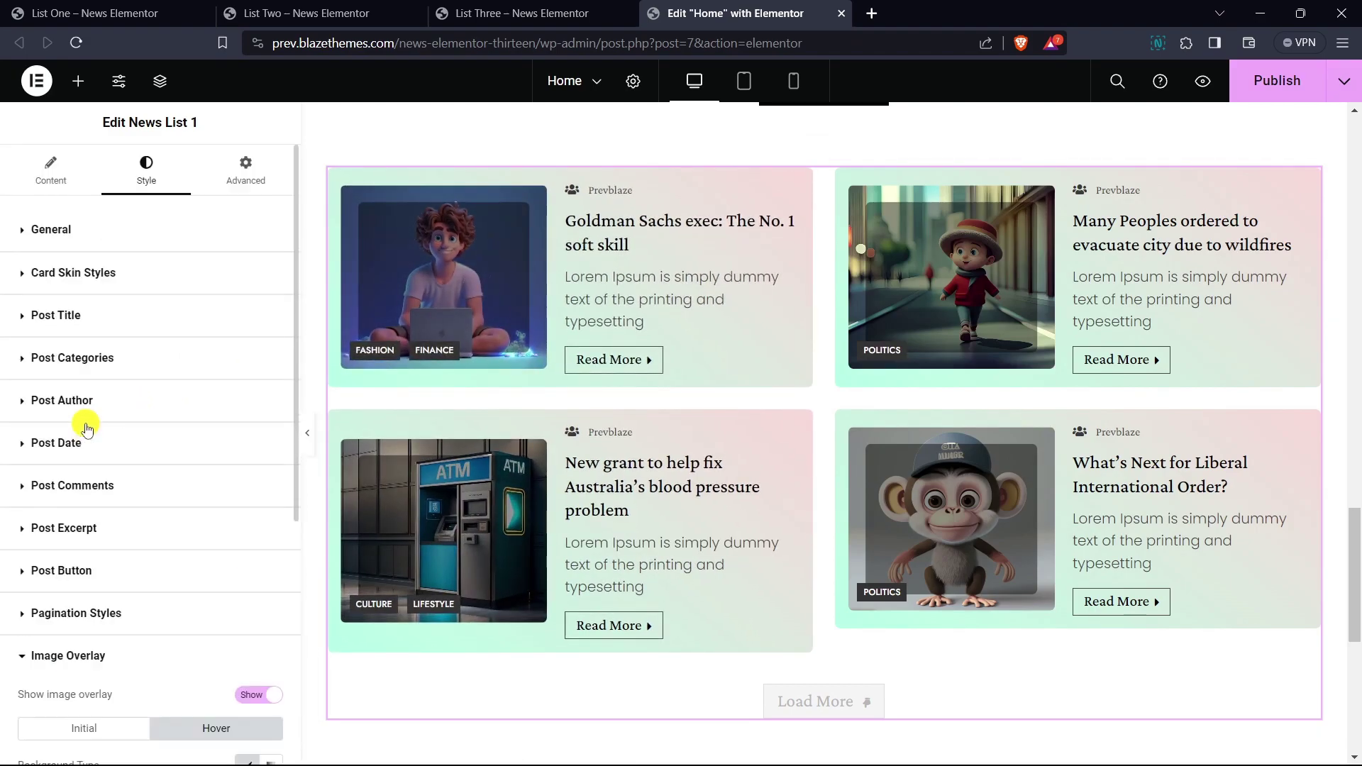
left_click(86, 358)
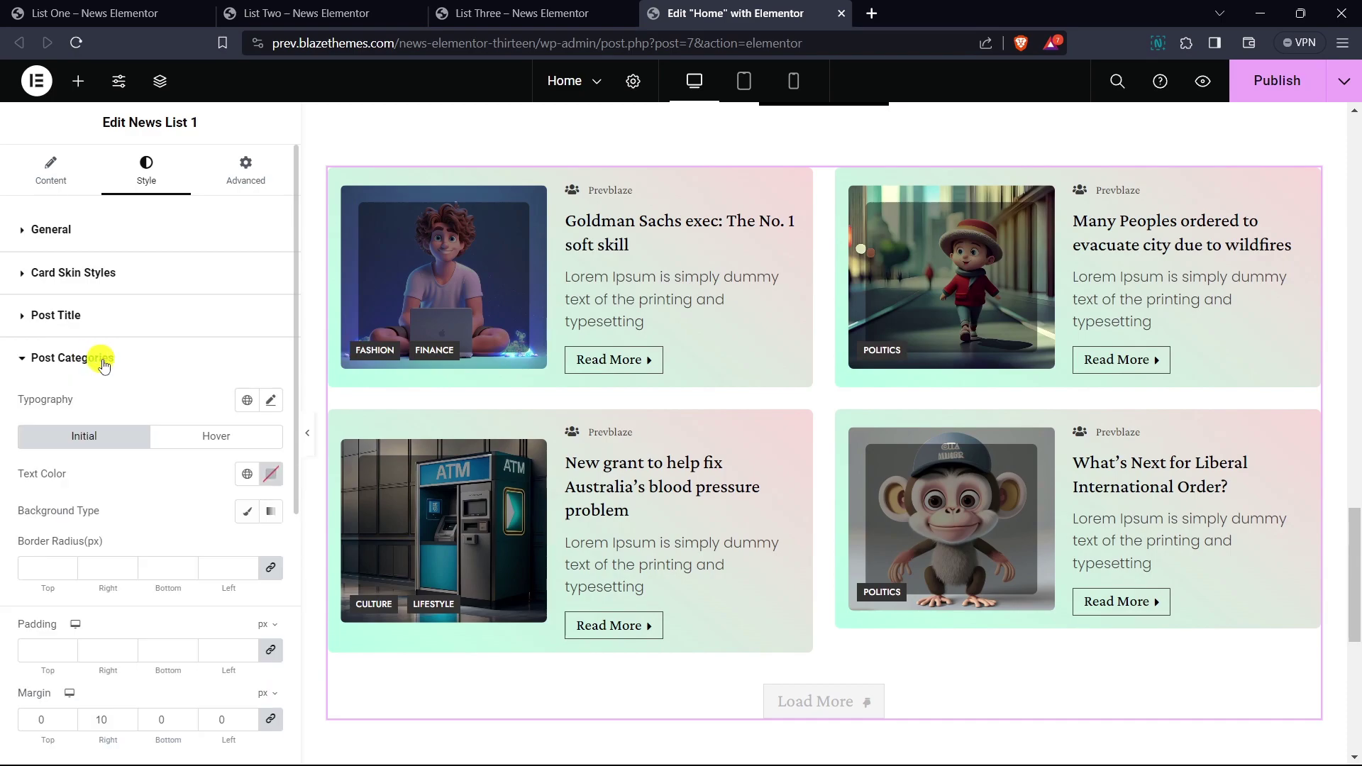
left_click(270, 400)
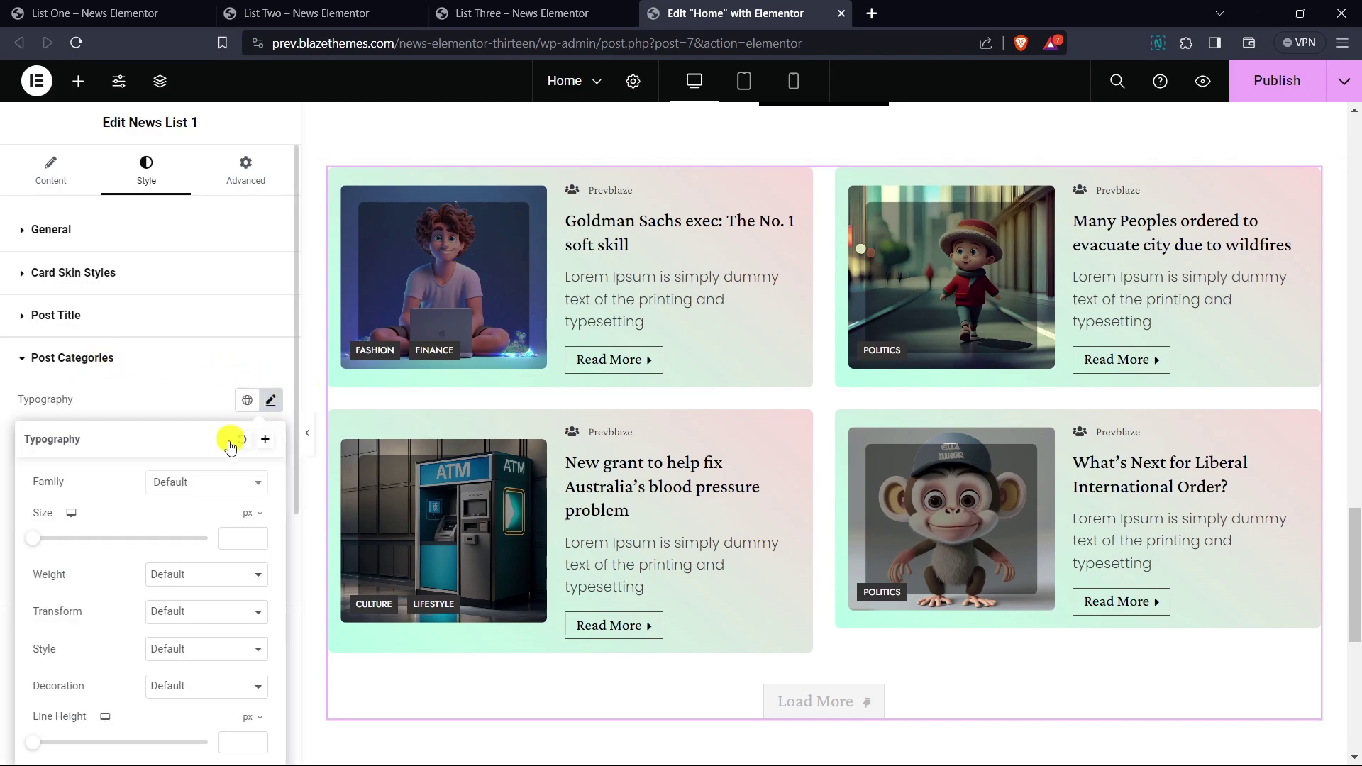
left_click(211, 488)
type("crims")
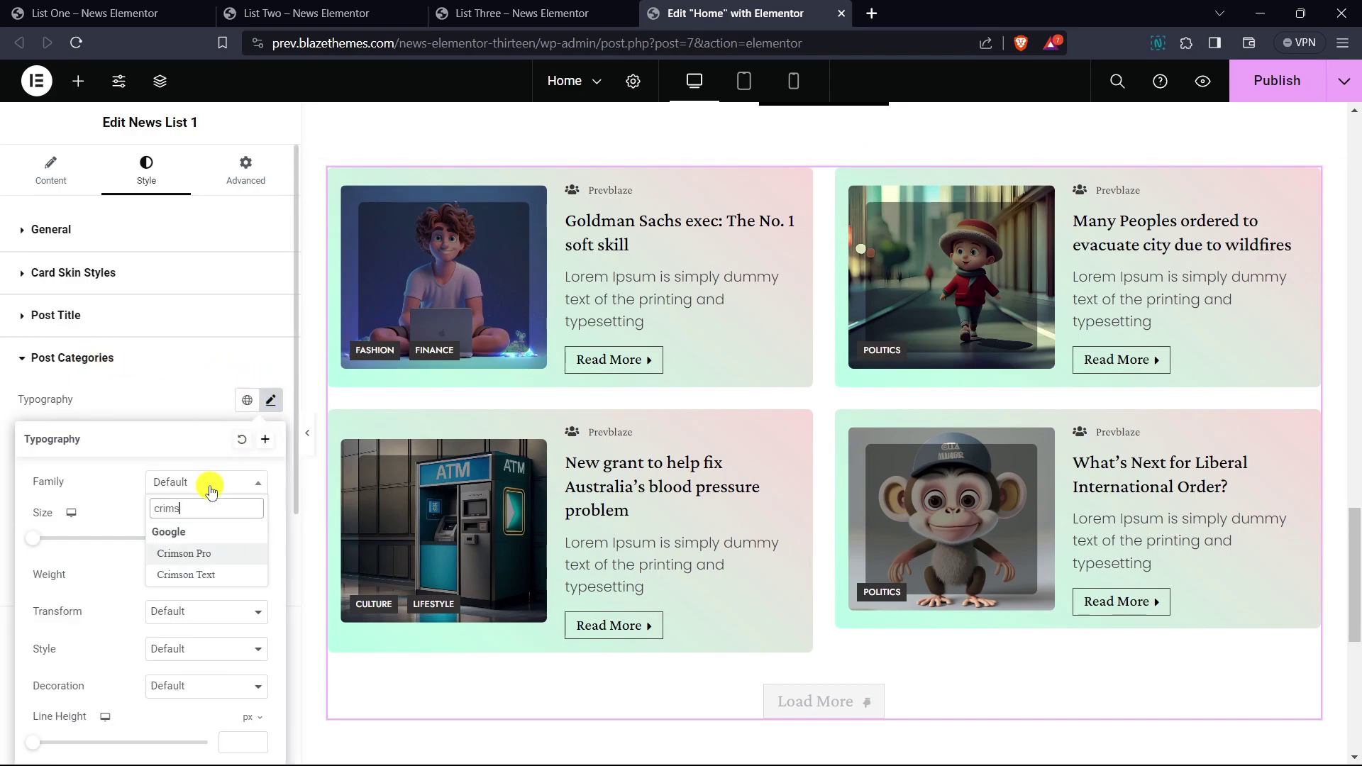
key("Return")
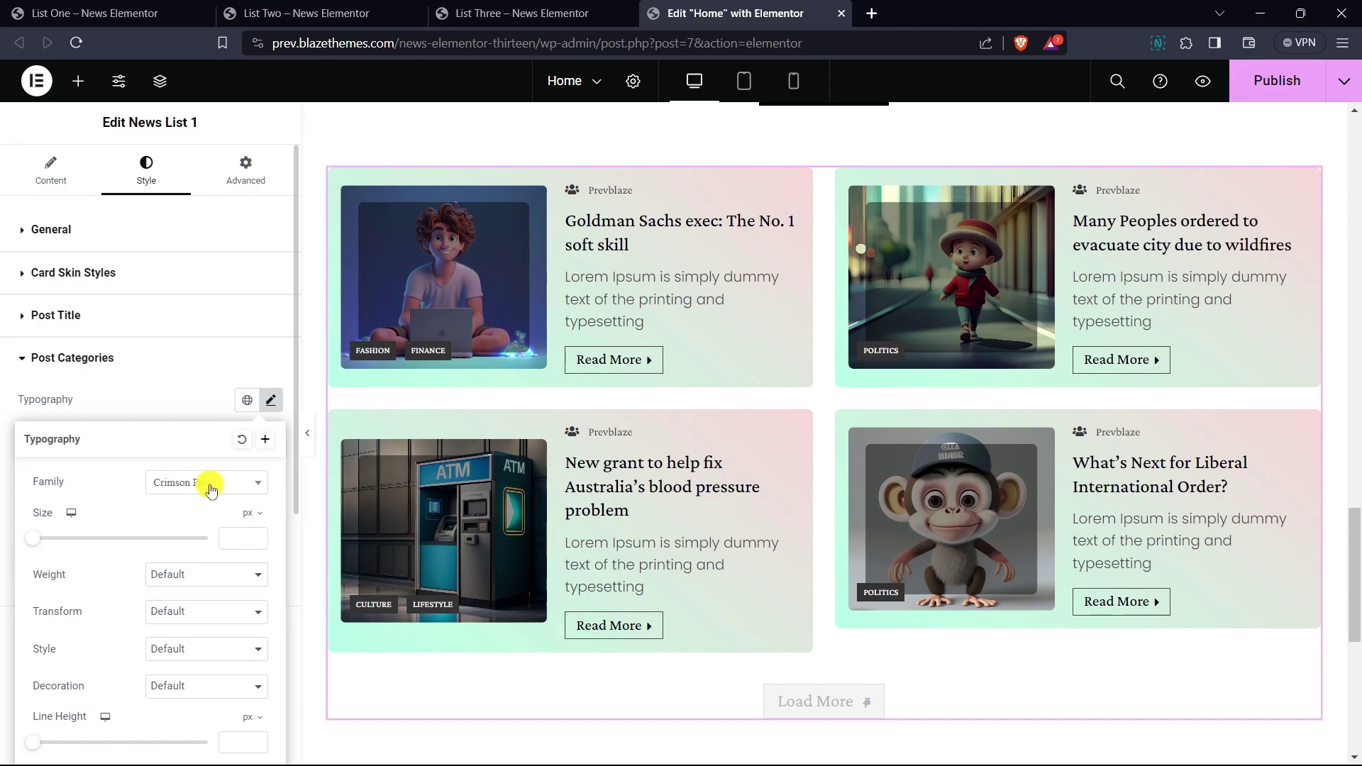
- Set the post category labels' font size to 12 px, style to Italic and transform to Capitalize
scroll(210, 461, "down", 3)
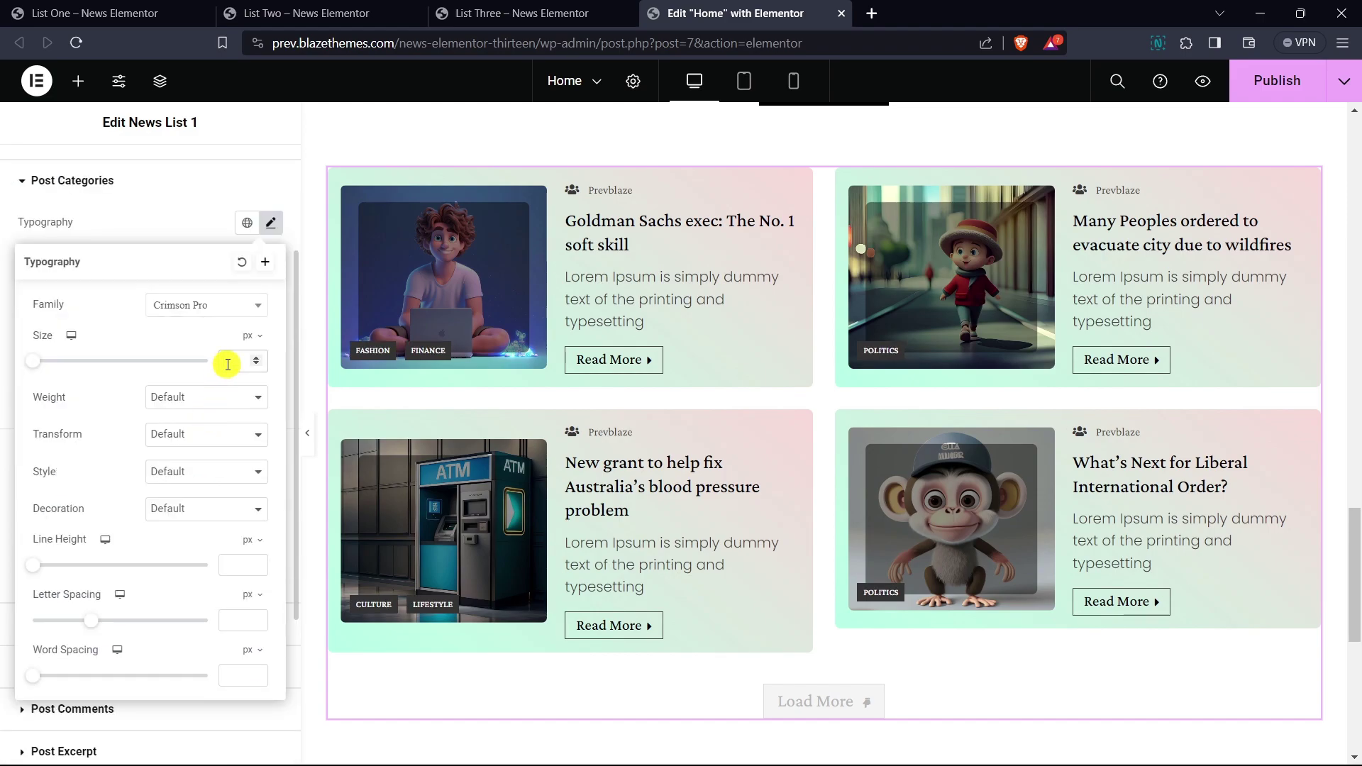
type("1212")
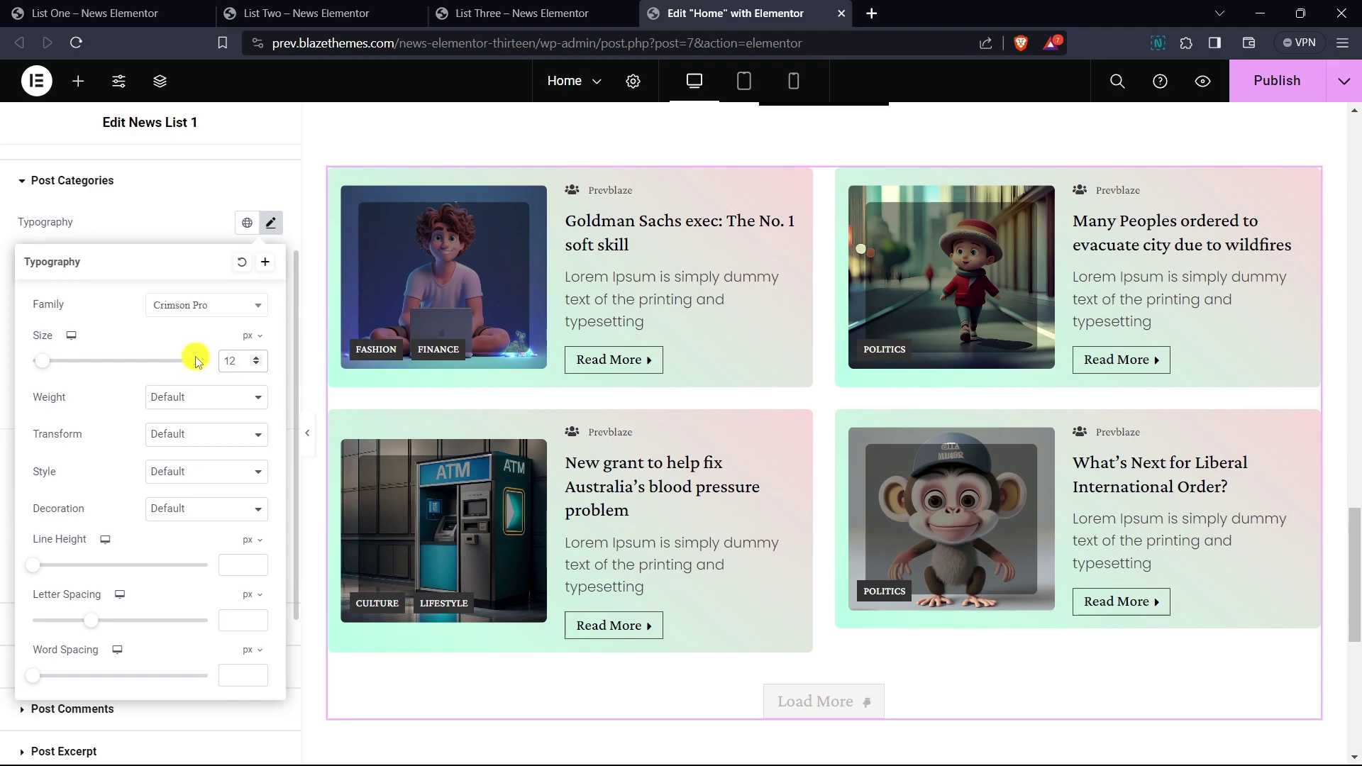
left_click(257, 365)
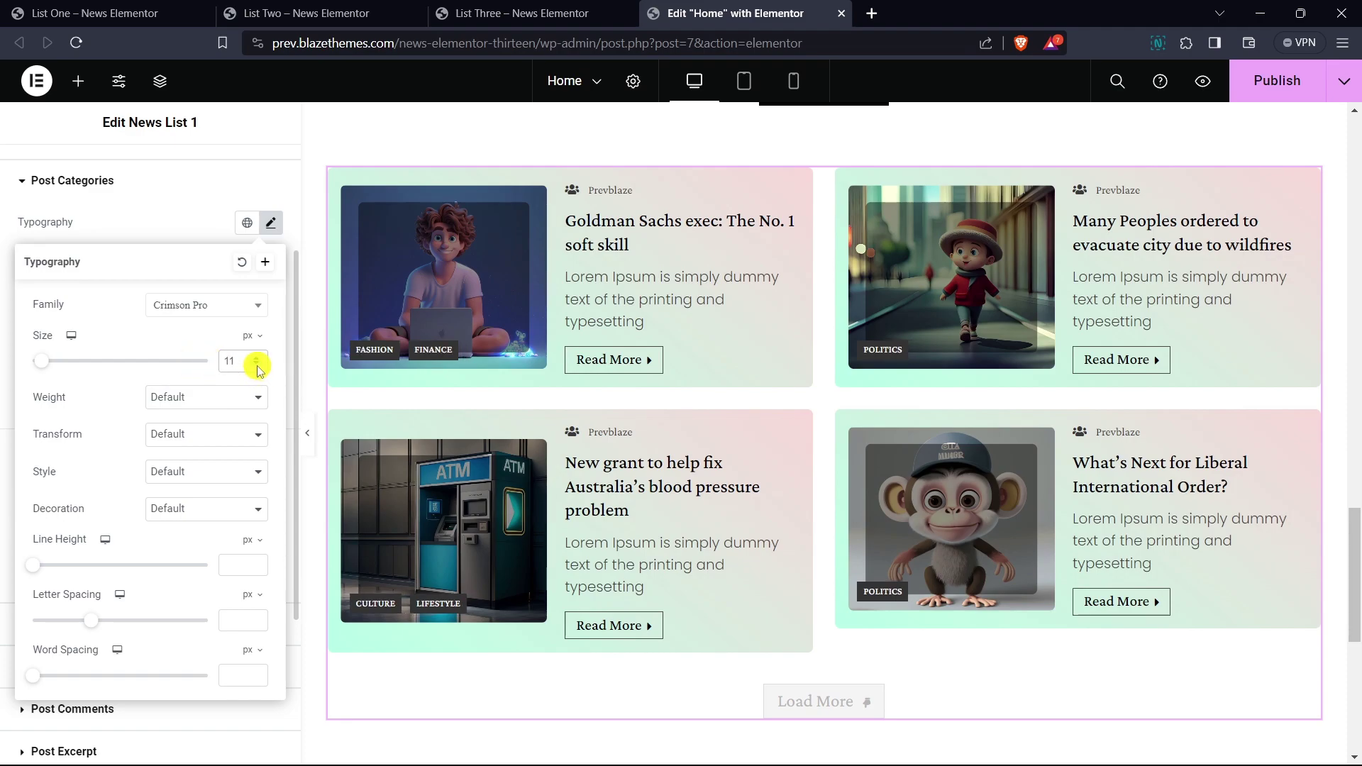
left_click(257, 357)
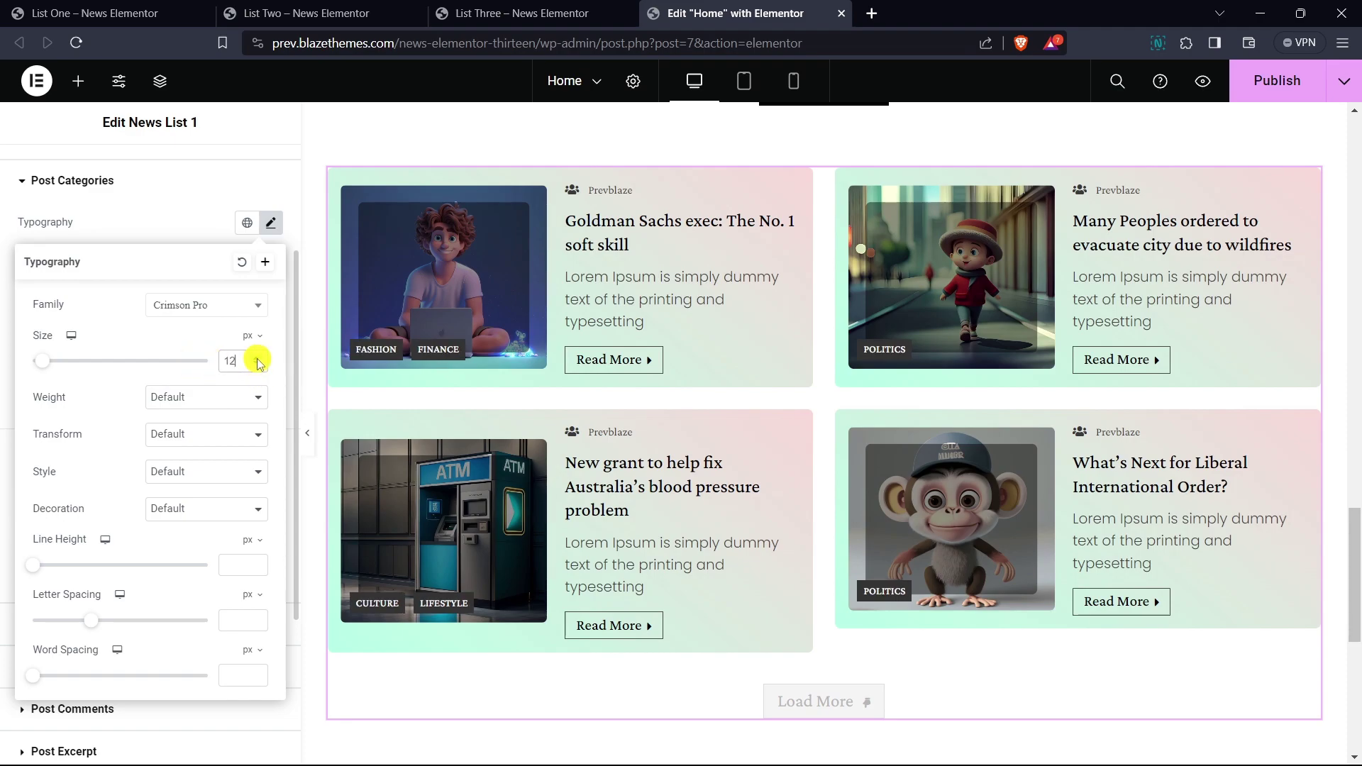
left_click(168, 471)
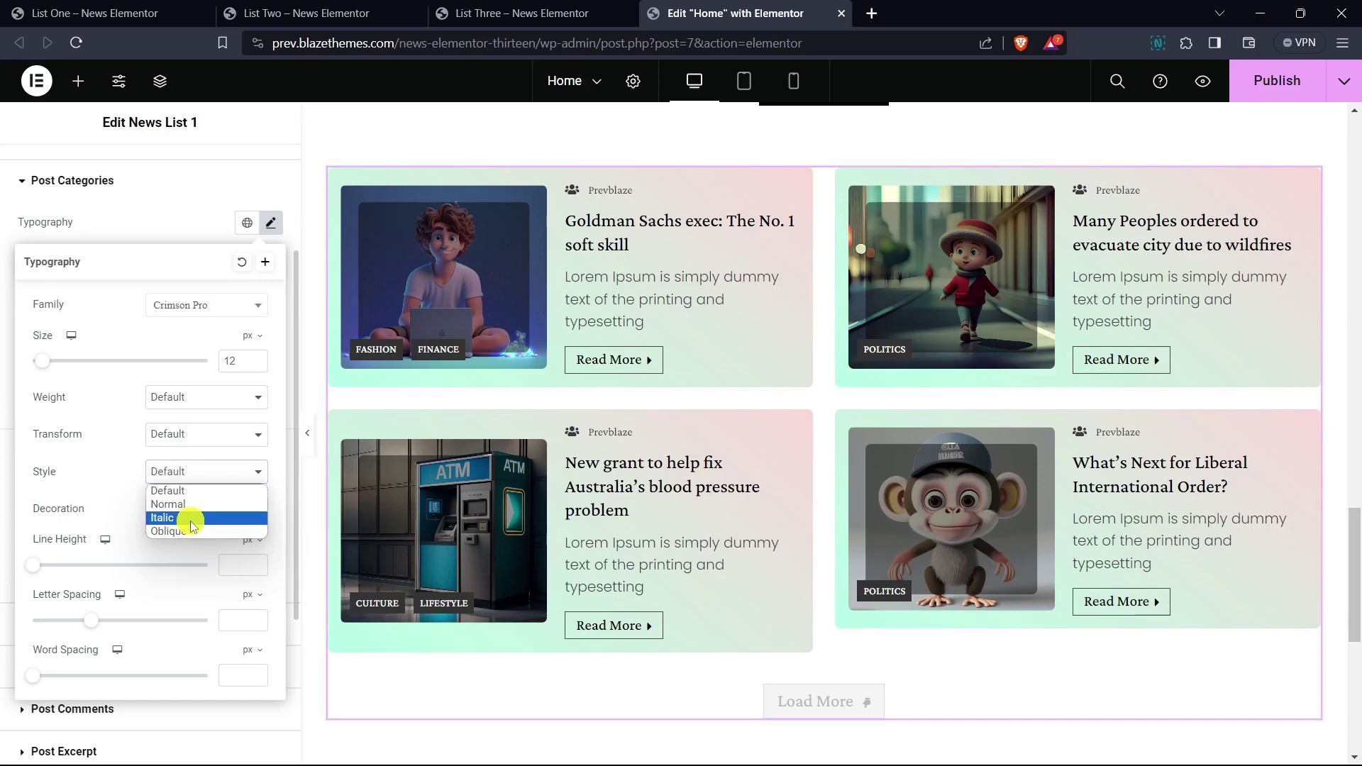
left_click(190, 517)
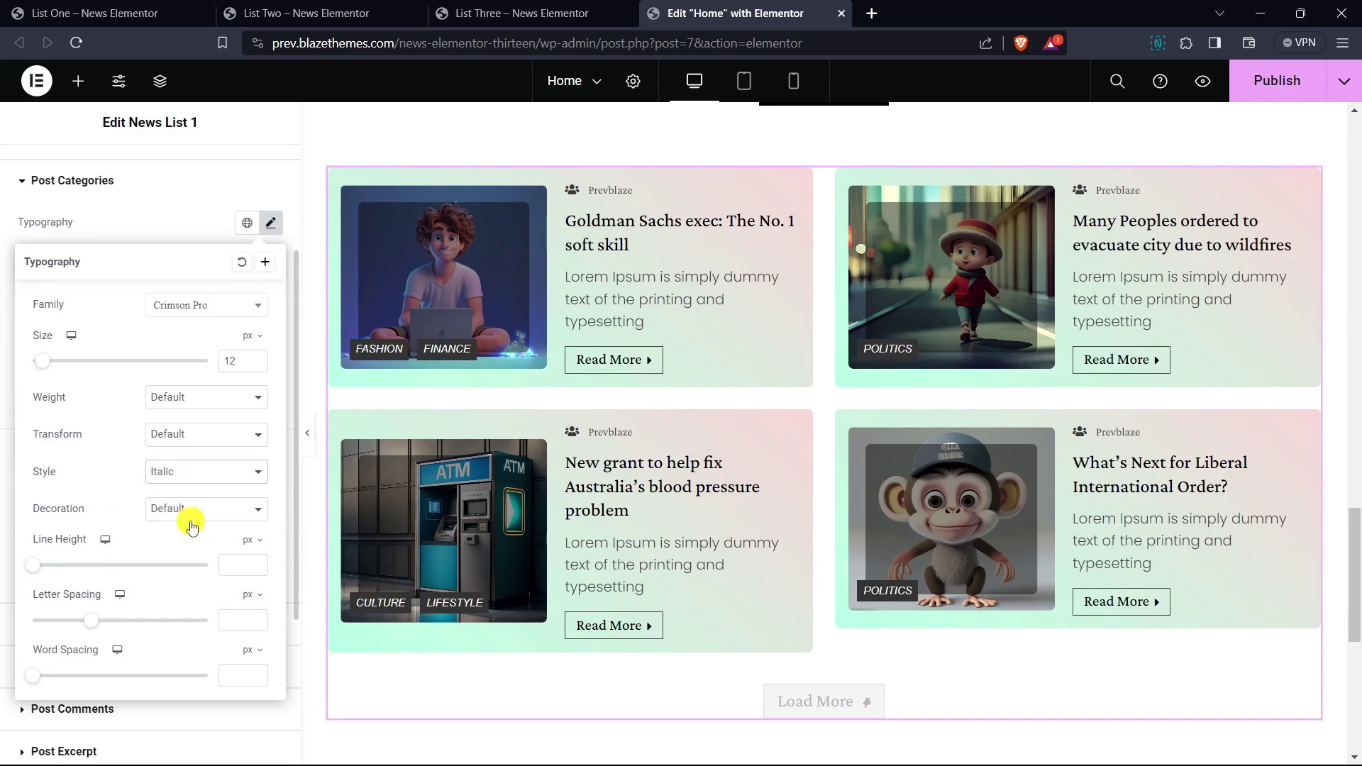
left_click(185, 444)
left_click(188, 497)
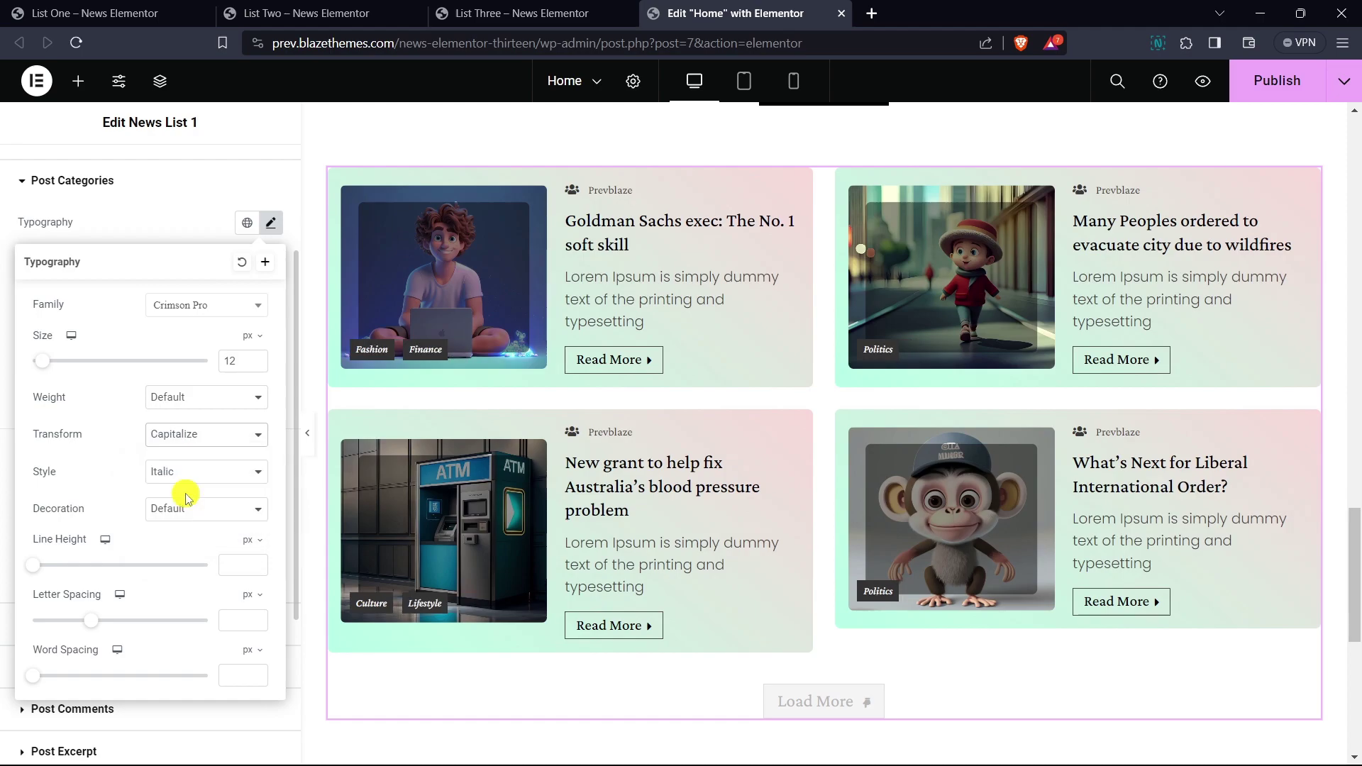
- Set the post category labels' letter spacing to 1 px, weight to 400 (Normal) and font size to 13 px
left_click(241, 616)
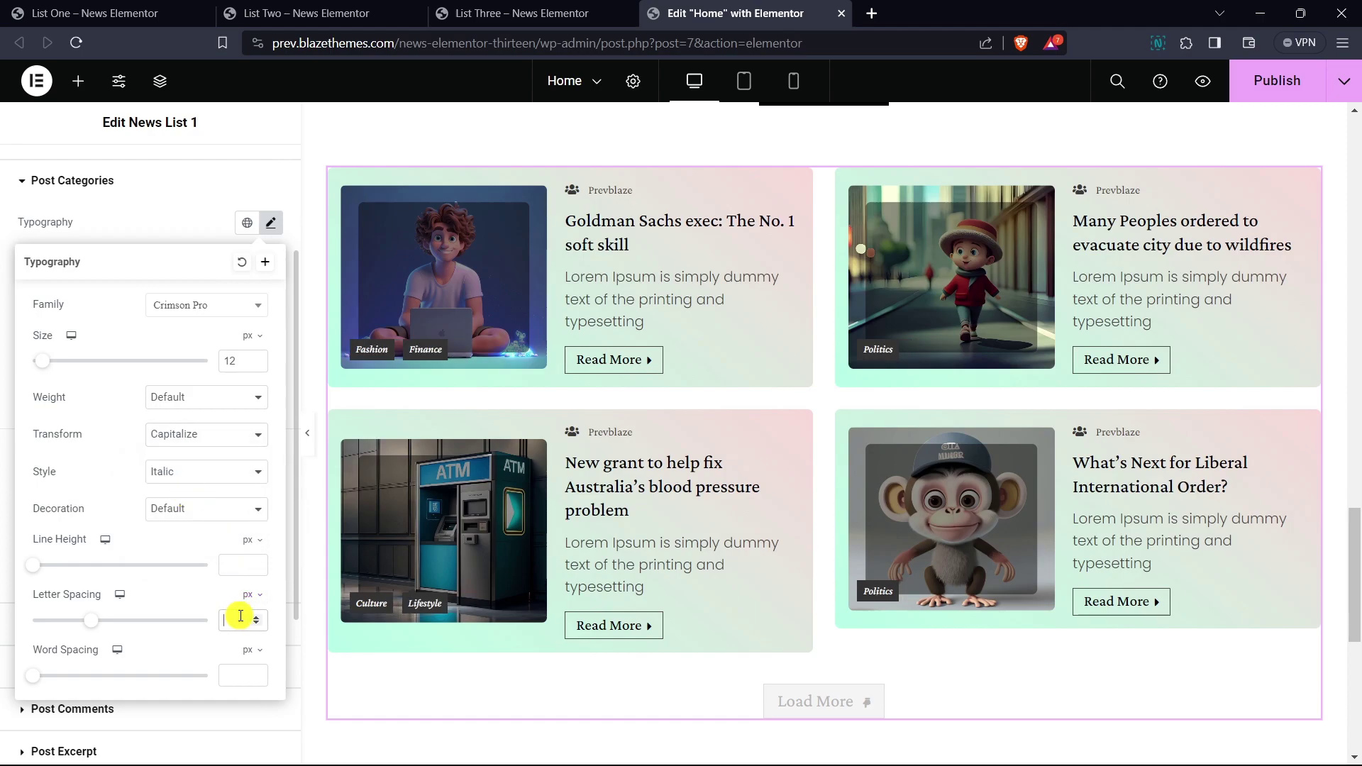
type("1")
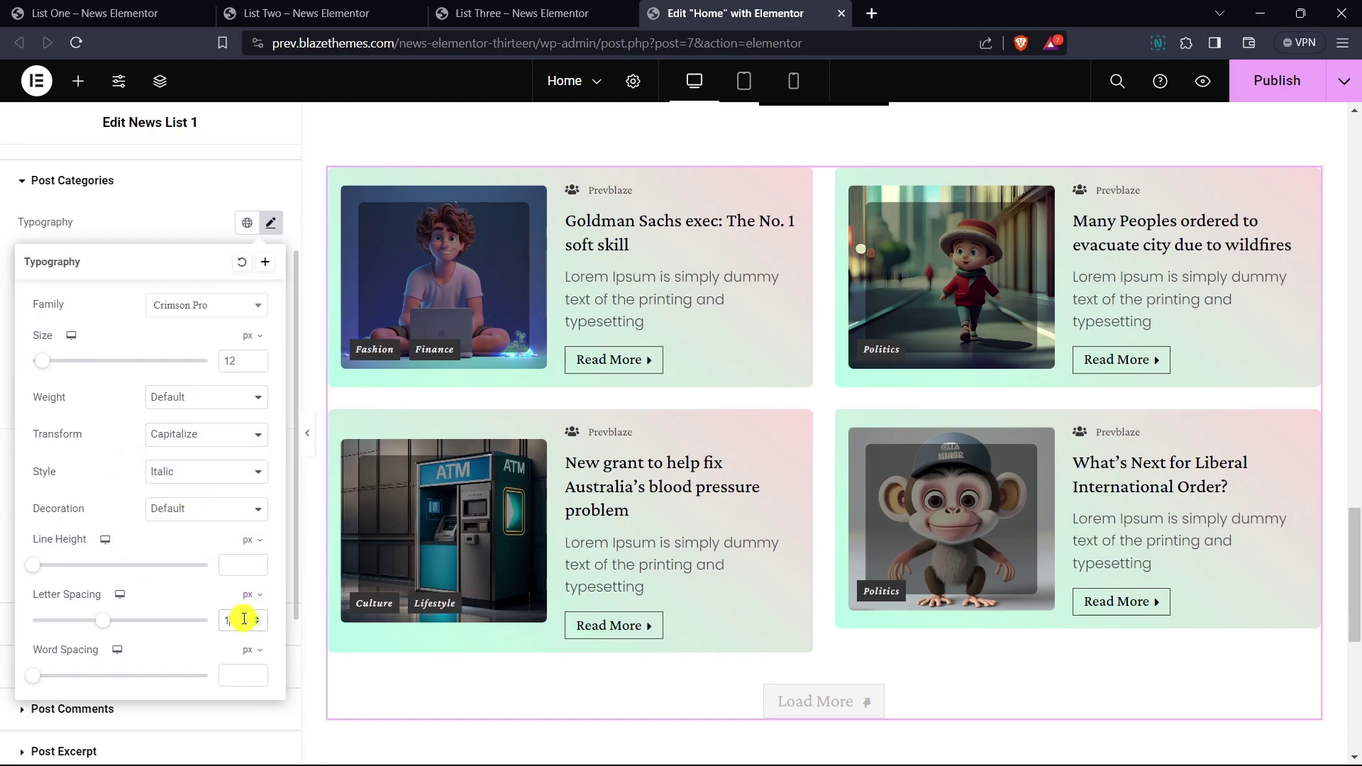
left_click(222, 399)
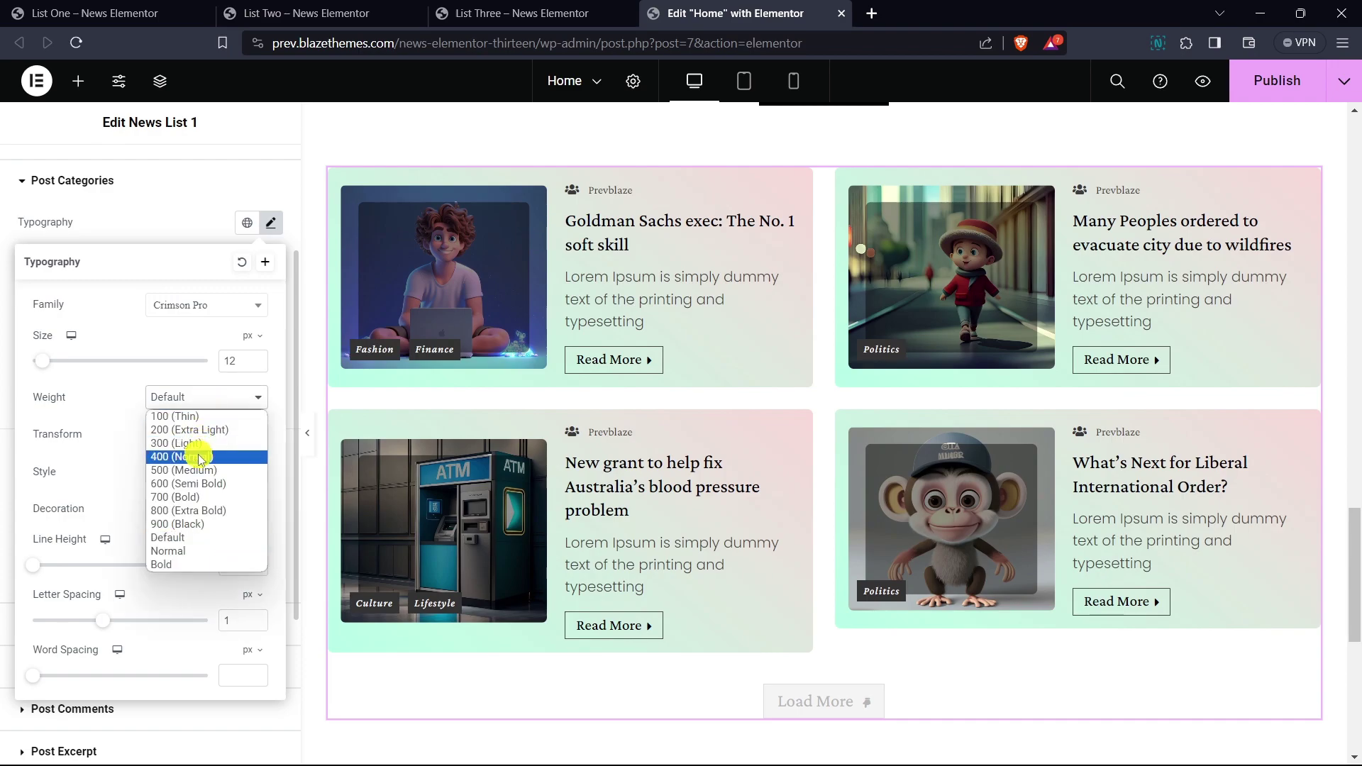
left_click(199, 458)
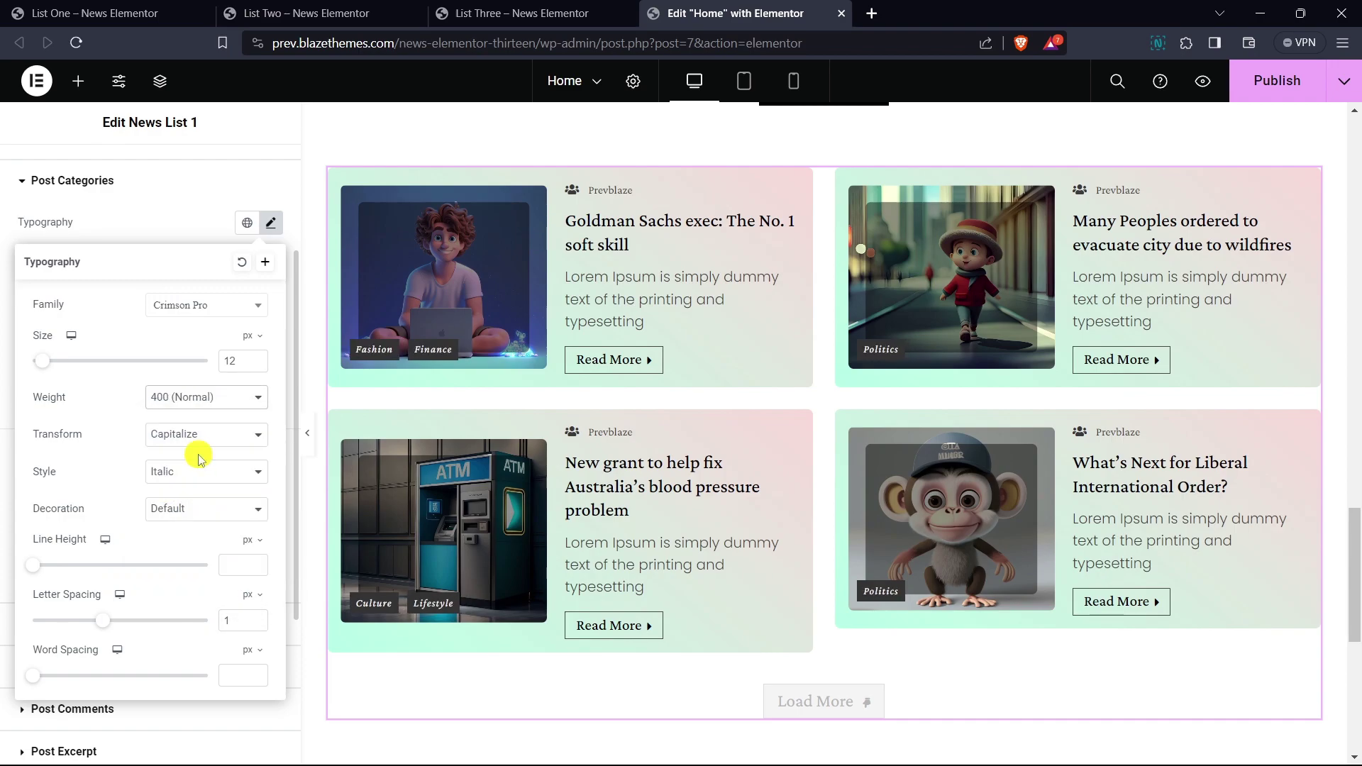
left_click(255, 357)
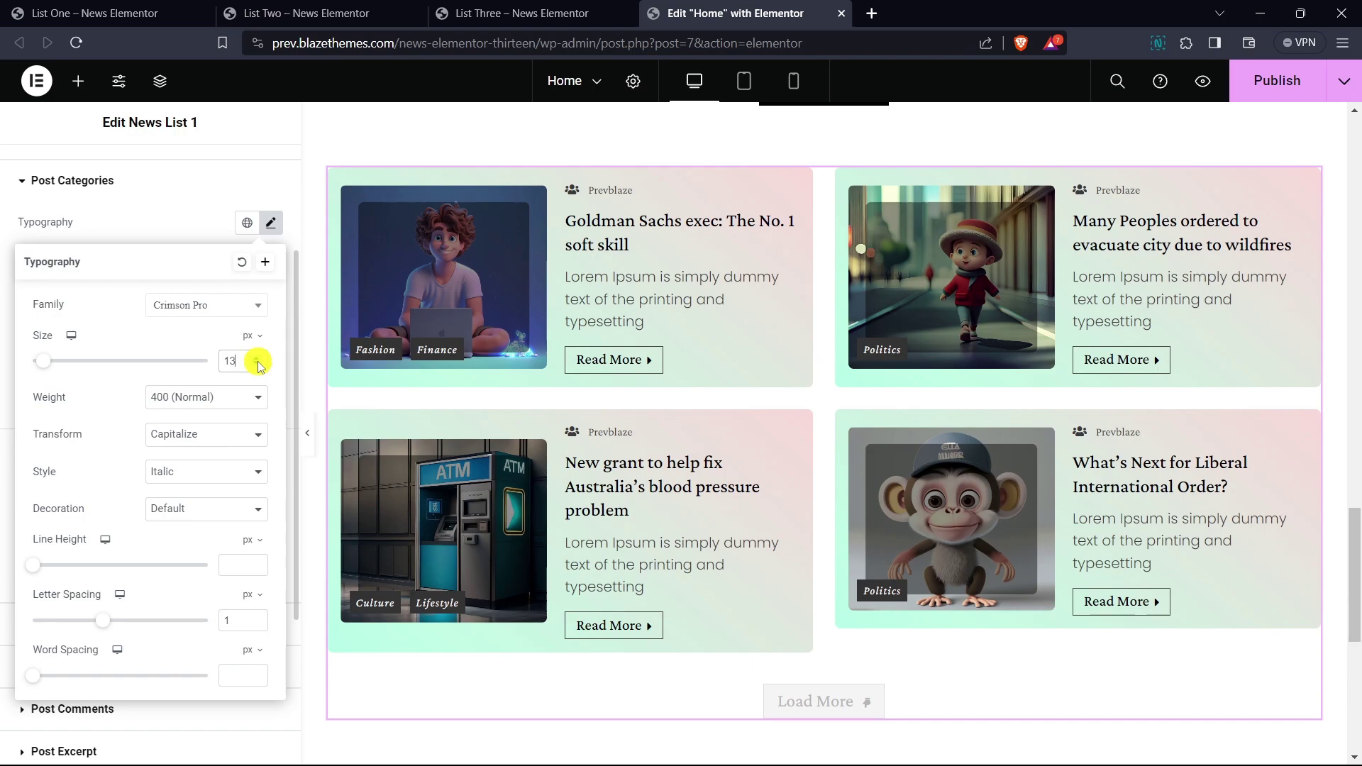
left_click(190, 227)
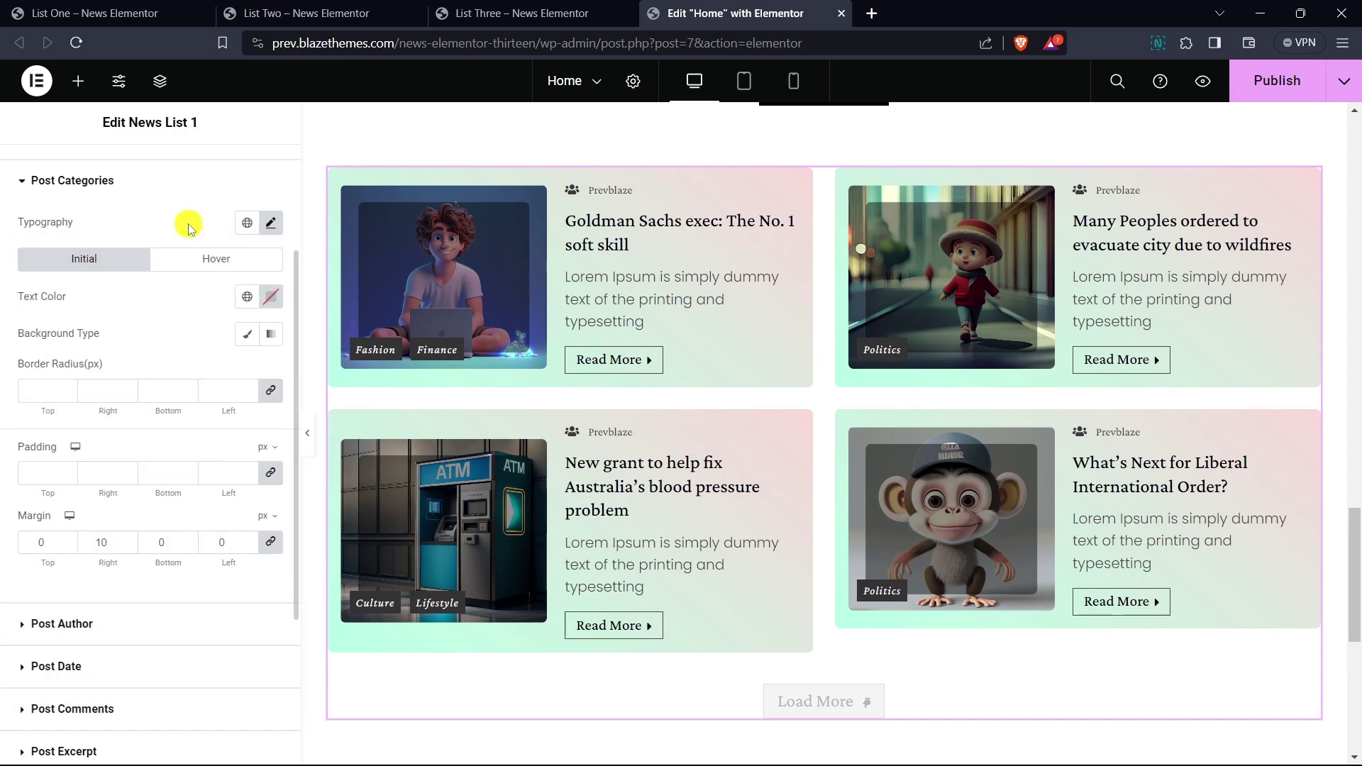
- Set the post category labels' padding to 3 px top and bottom and 10 px right and left, with the sides unlinked
scroll(213, 310, "down", 1)
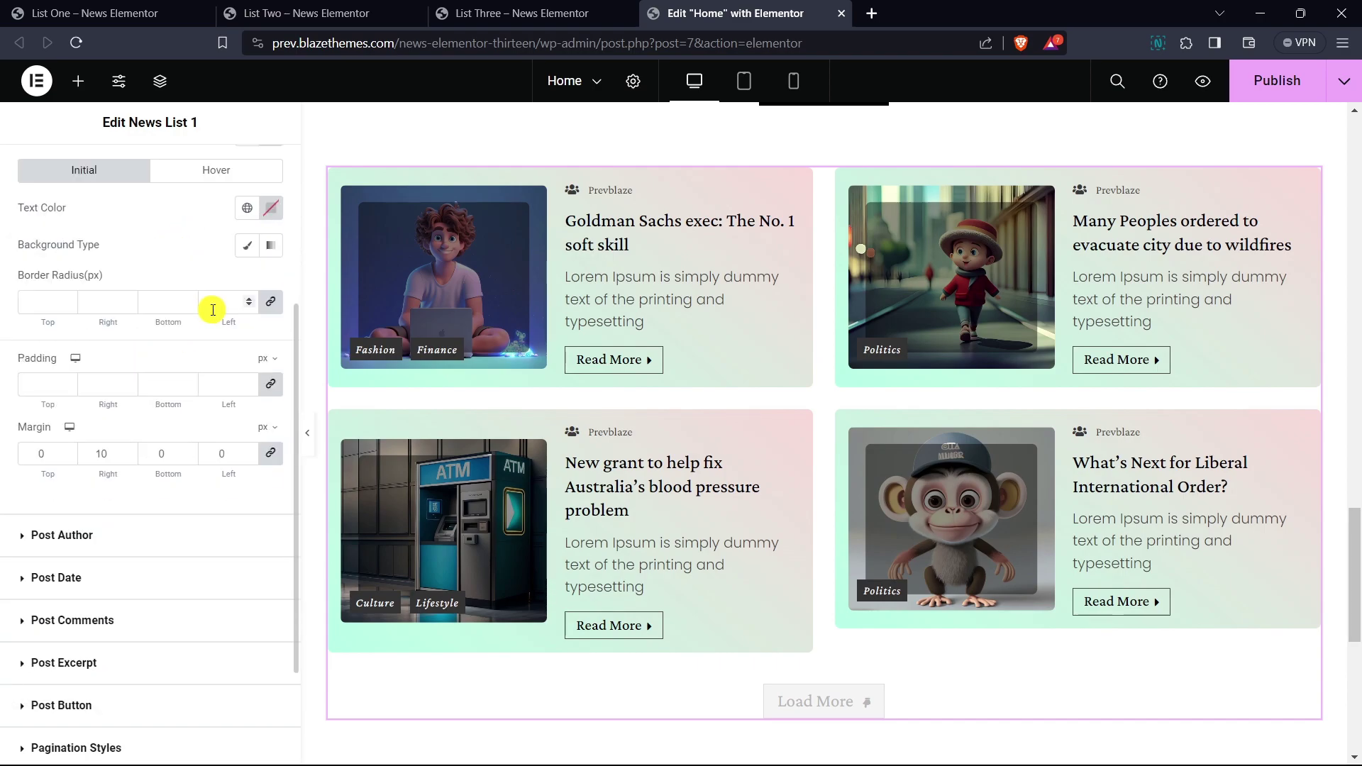
left_click(244, 383)
type("1")
key("BackSpace")
type("3")
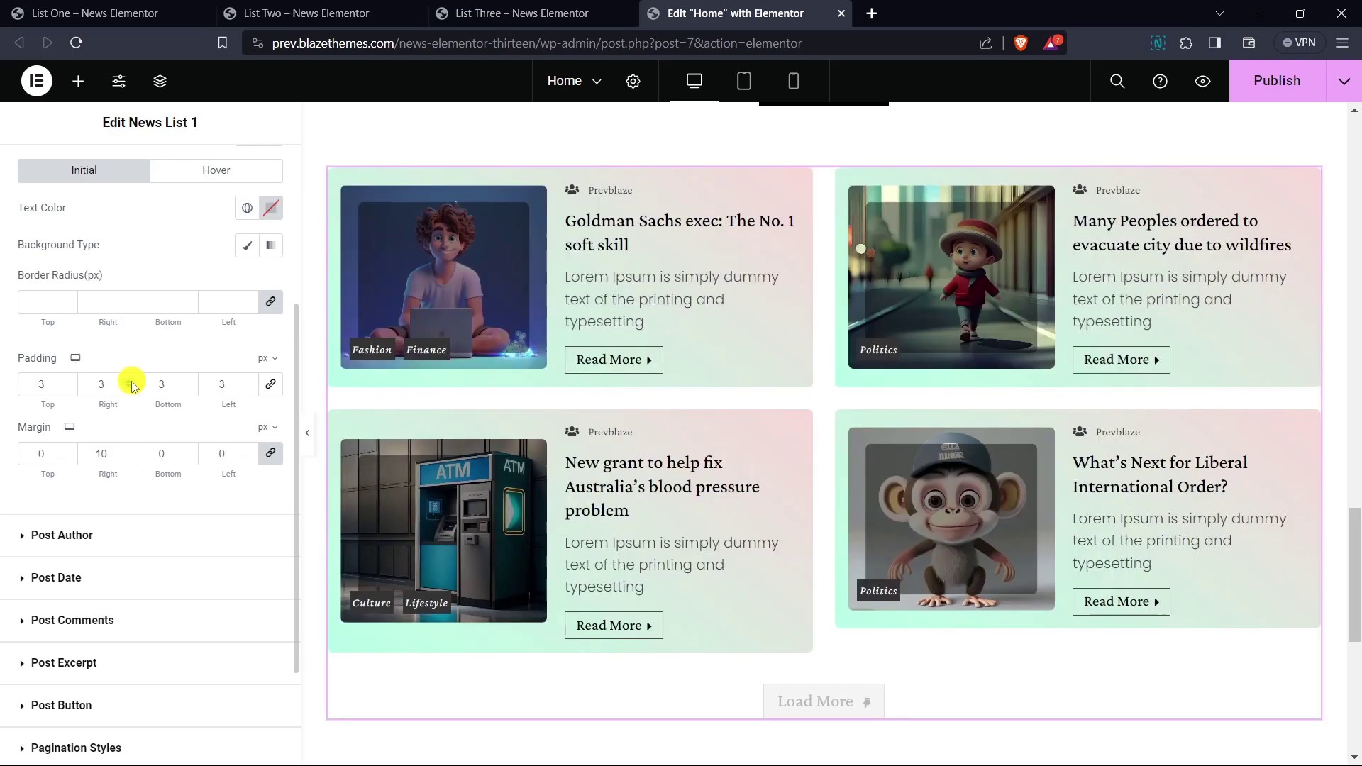
left_click(245, 384)
key("BackSpace")
type("8")
key("BackSpace")
type("10")
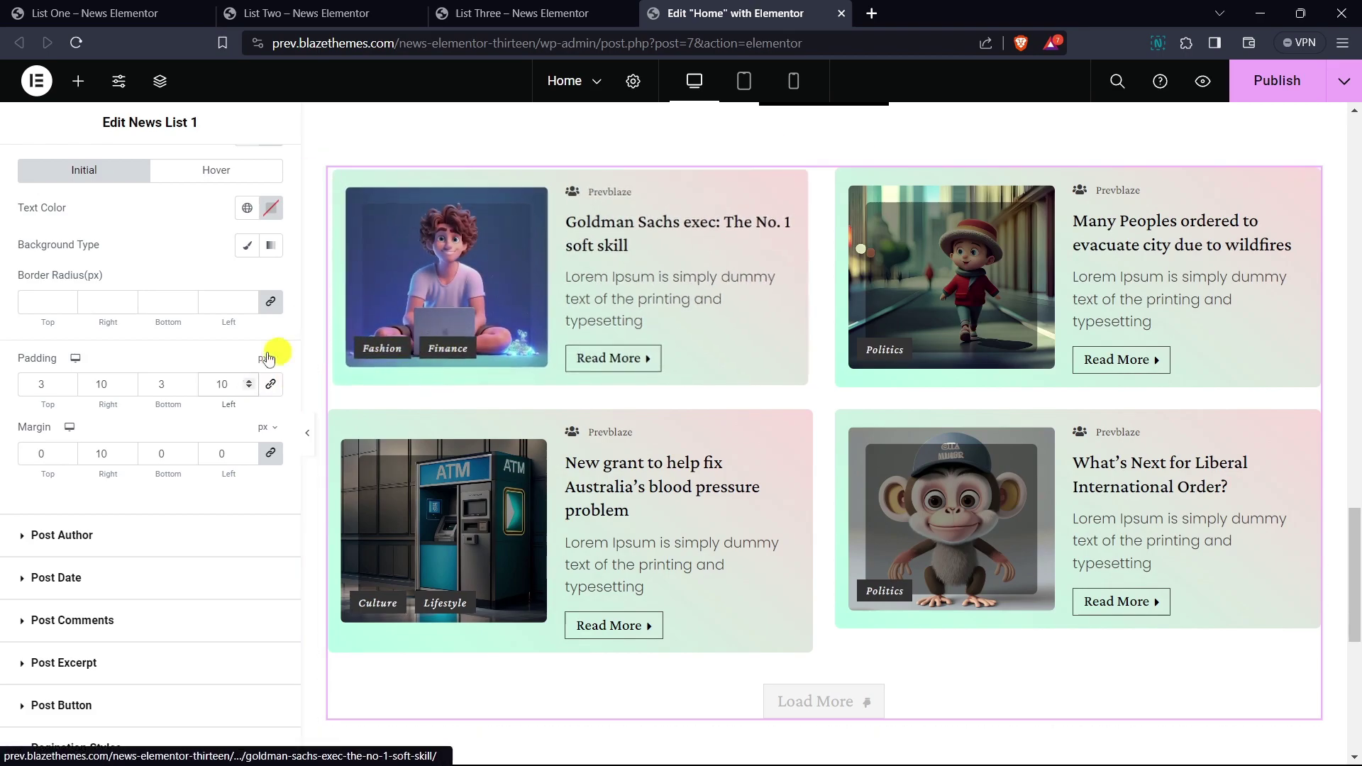
- Set the news list's image ratio to 0.5 and image width to 46 in Image Settings
scroll(170, 433, "up", 1)
scroll(741, 589, "up", 1)
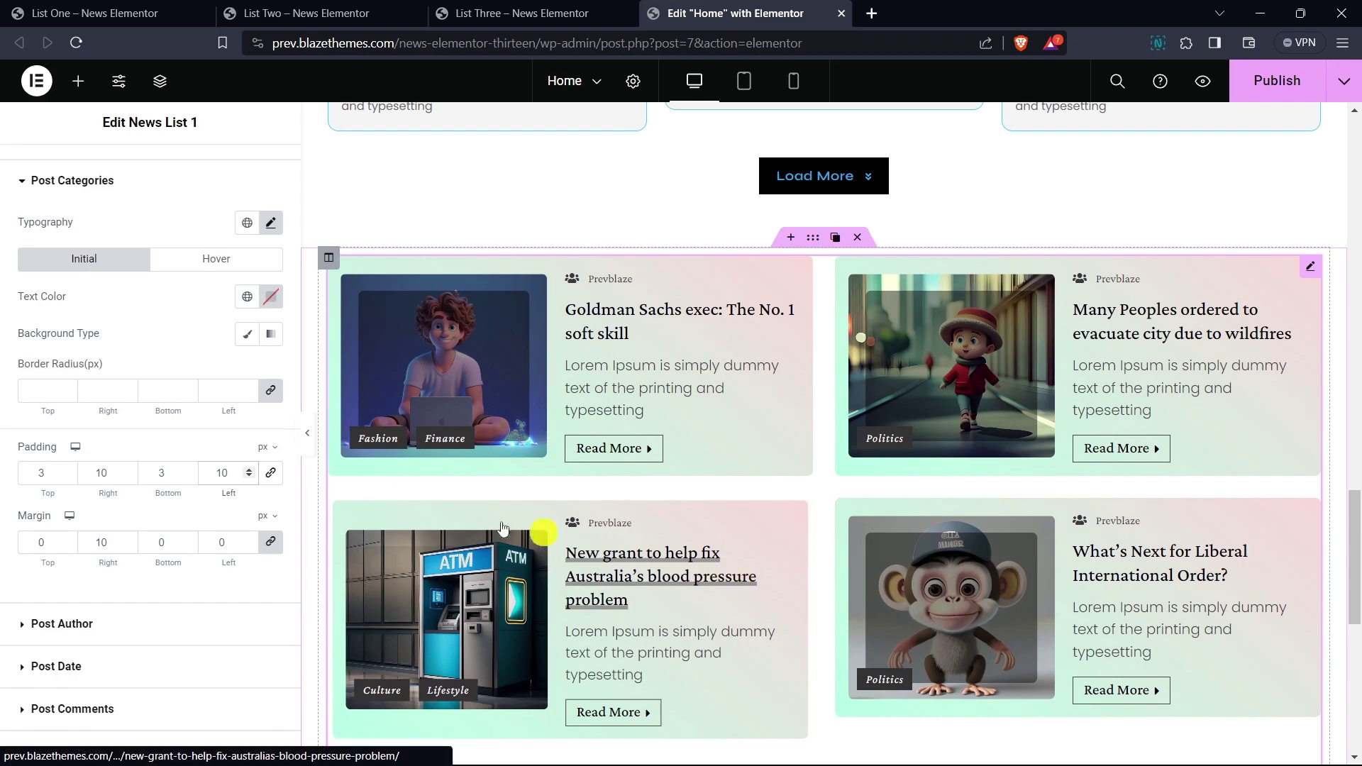
scroll(117, 426, "up", 2)
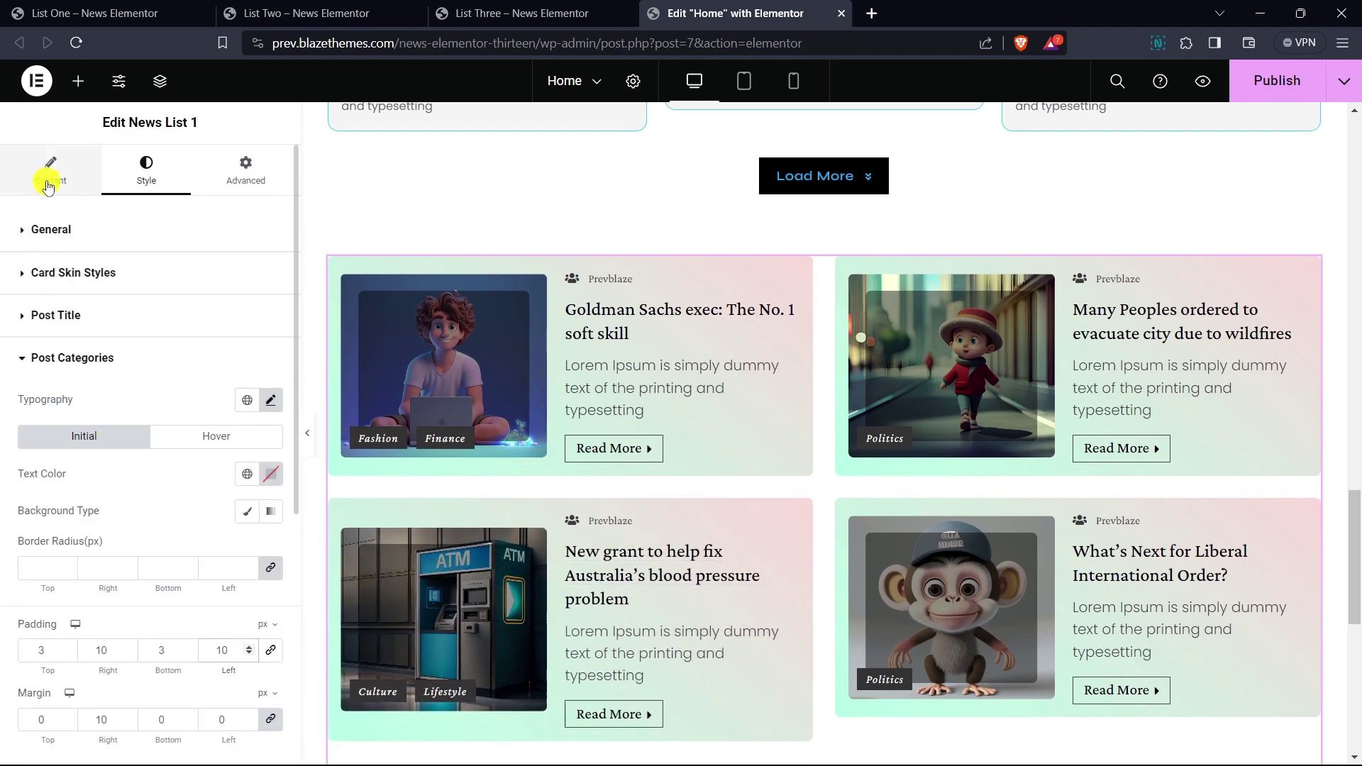
left_click(61, 199)
left_click(107, 445)
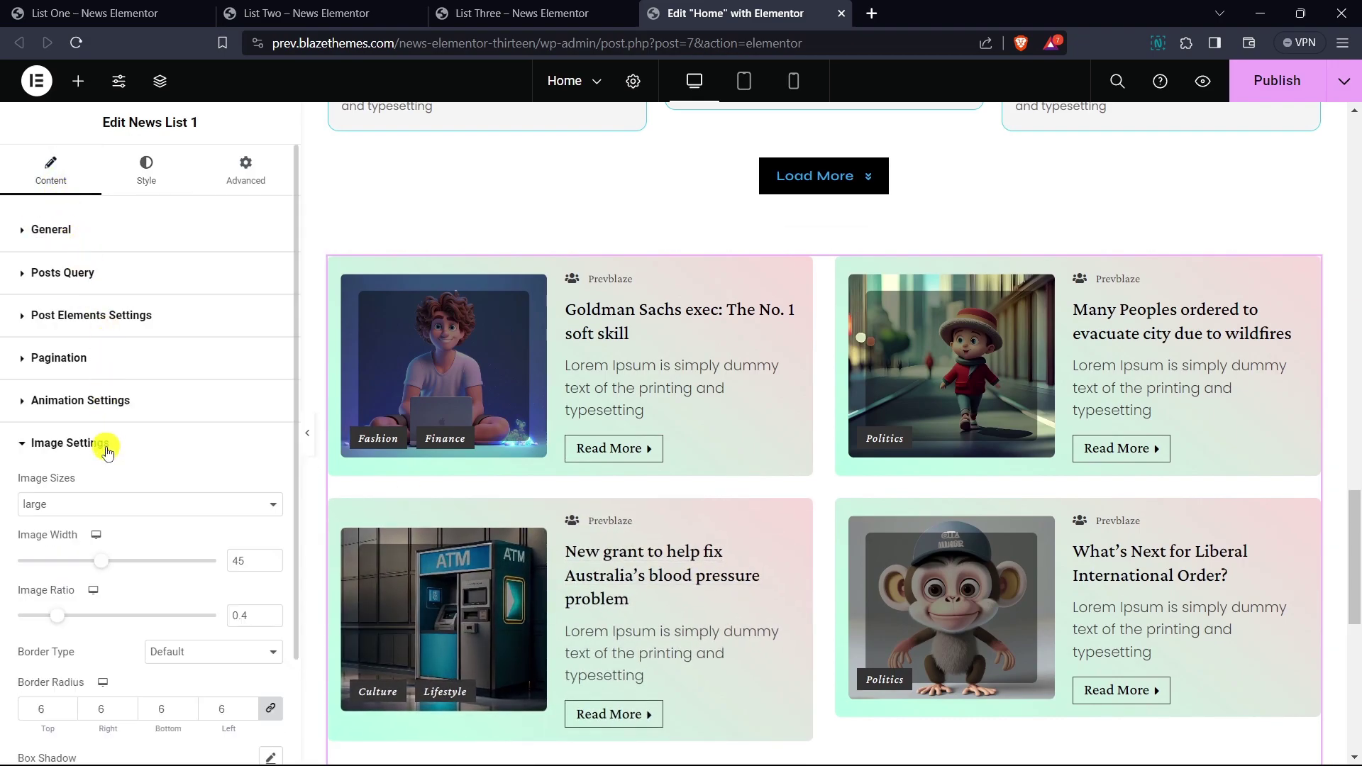
scroll(208, 384, "down", 1)
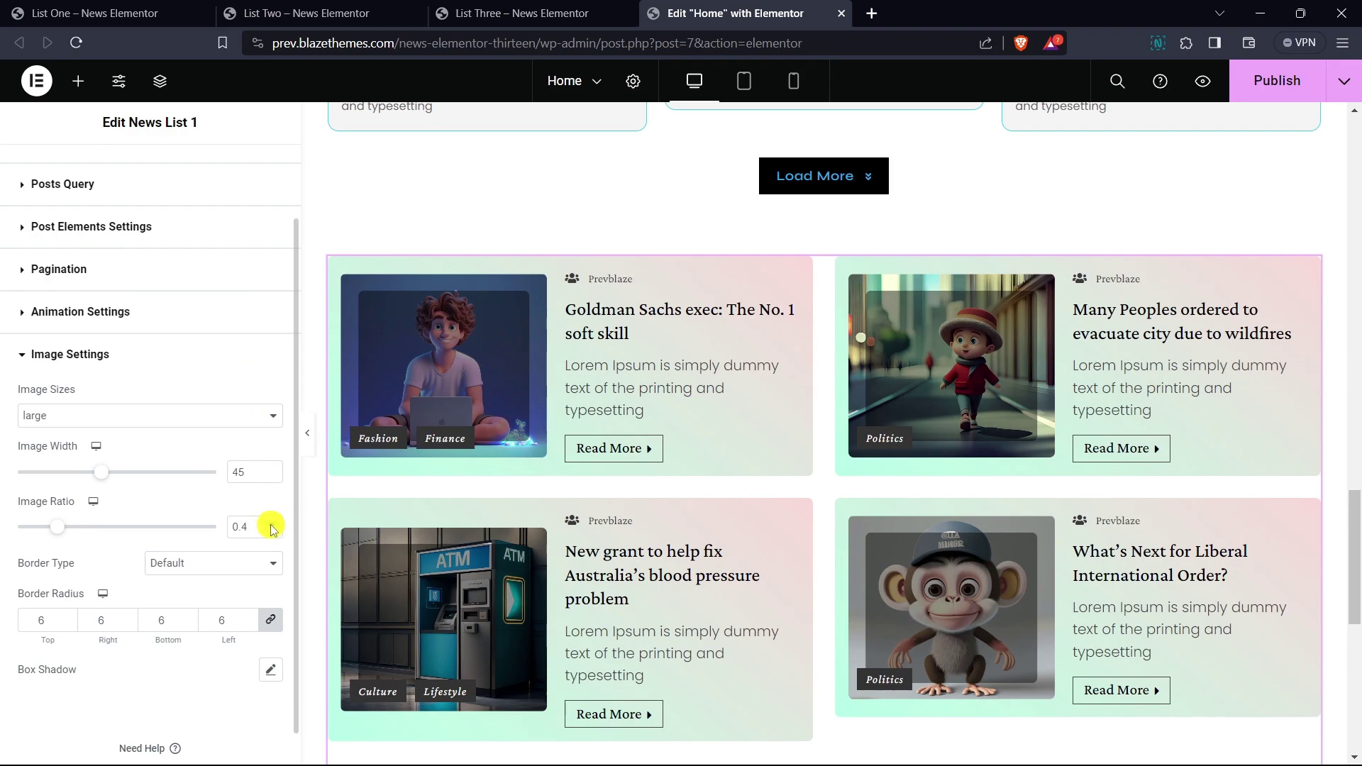
left_click(272, 524)
scroll(760, 486, "down", 1)
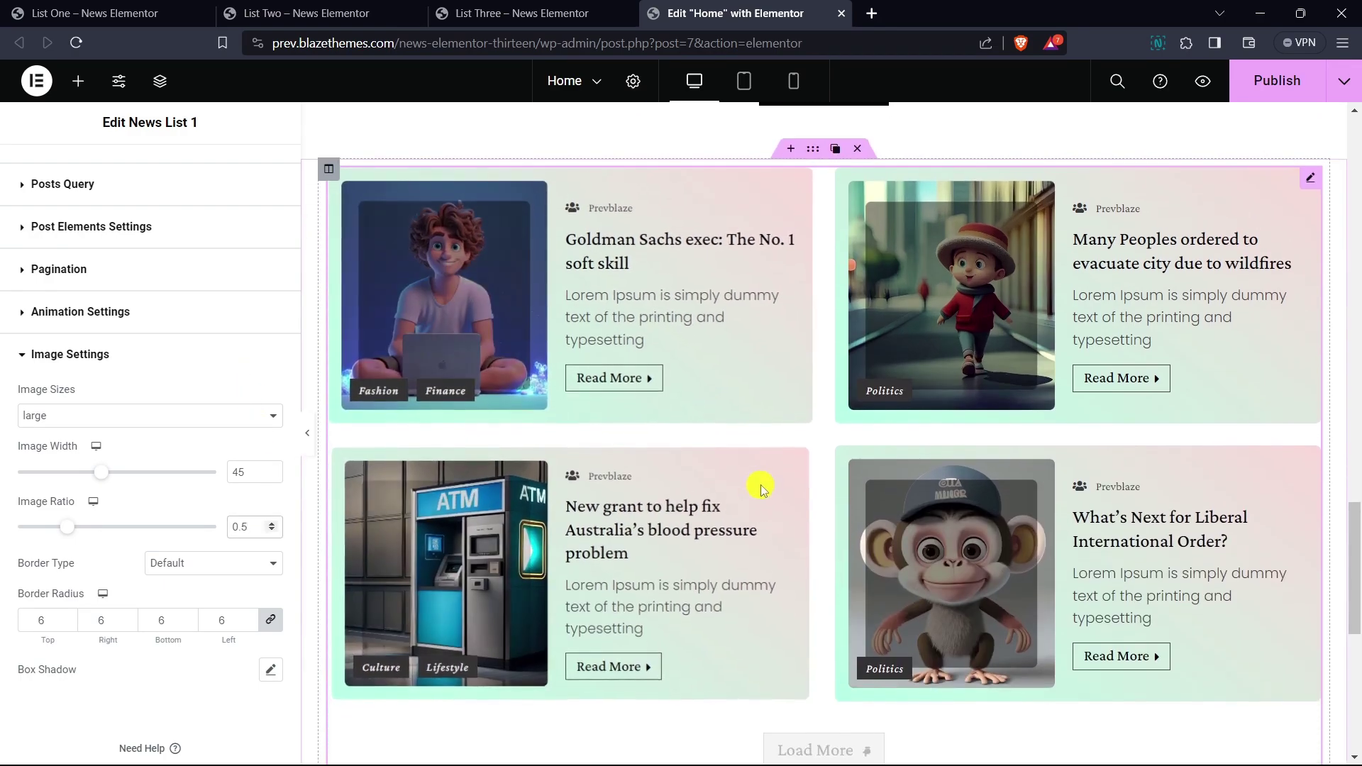
left_click(273, 469)
left_click(273, 469)
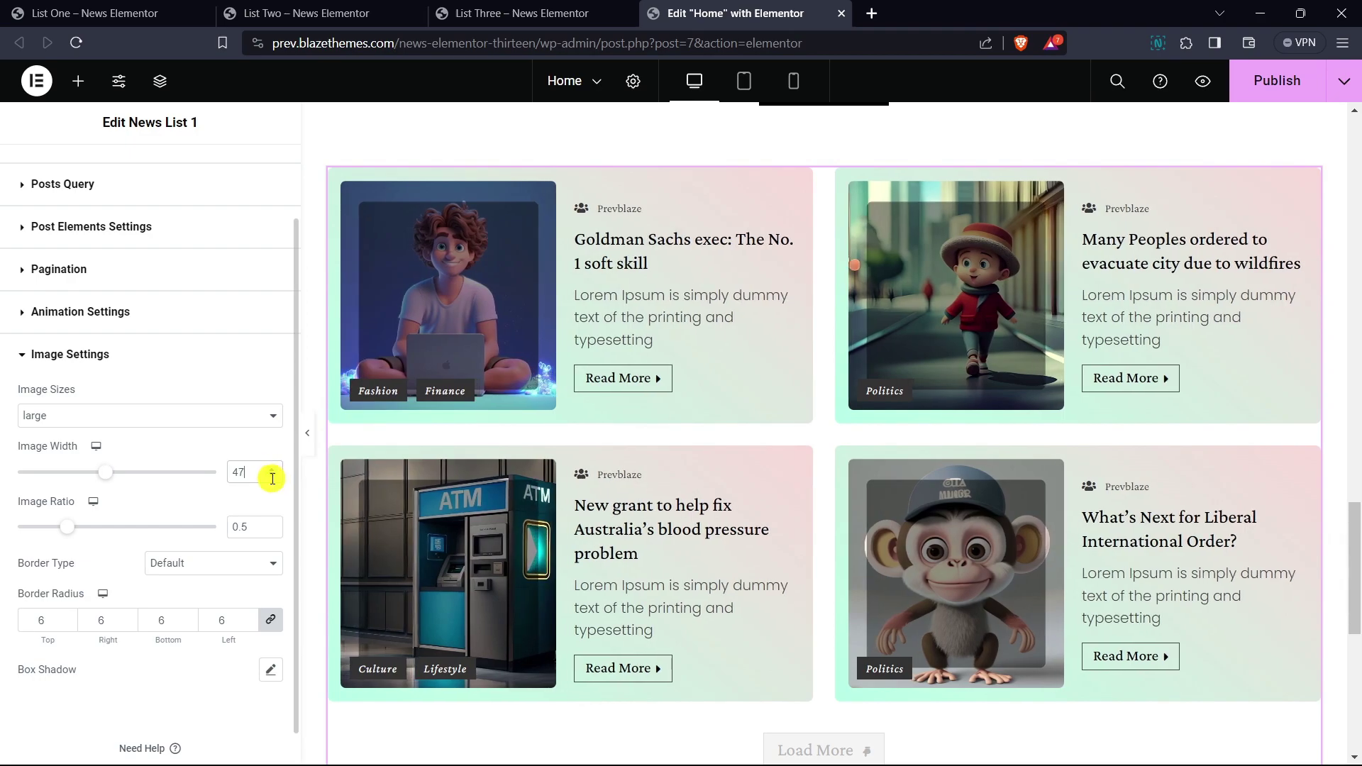
left_click(274, 476)
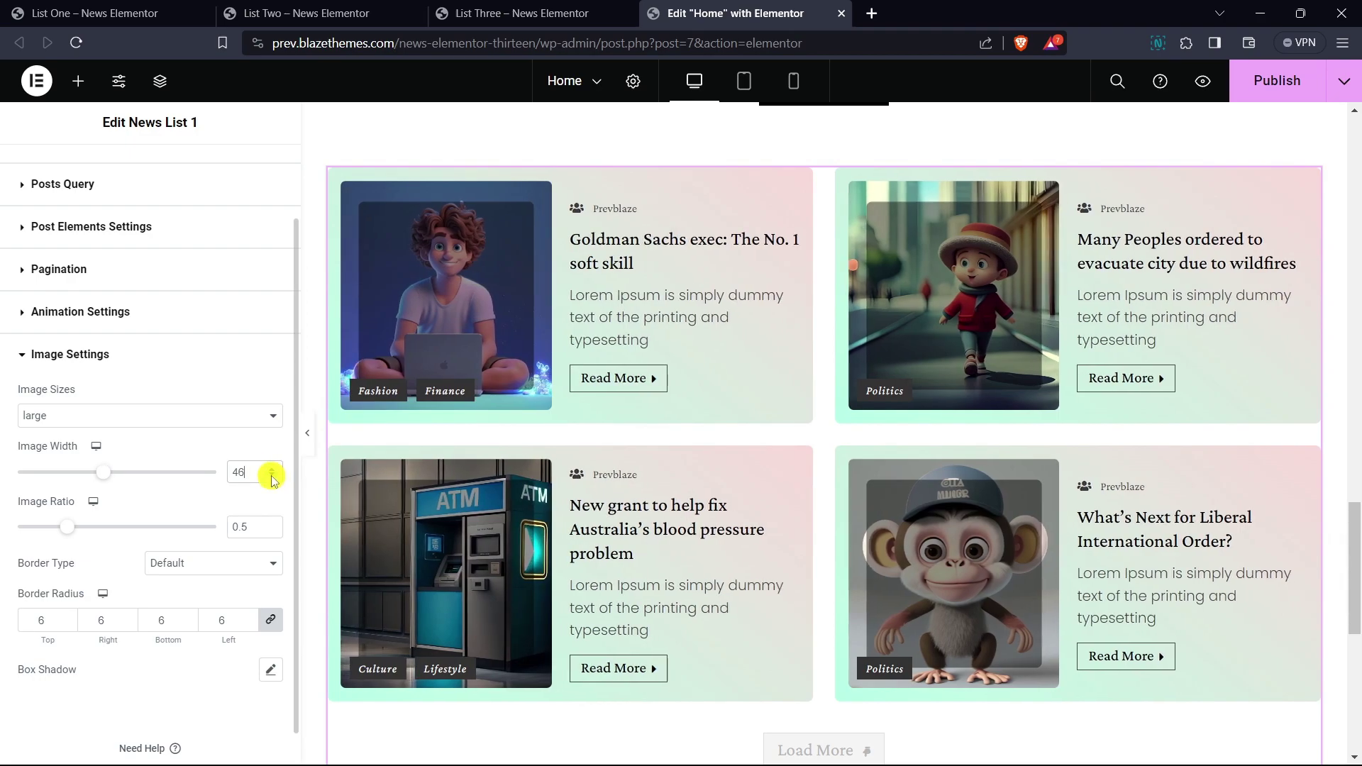
scroll(815, 386, "down", 1)
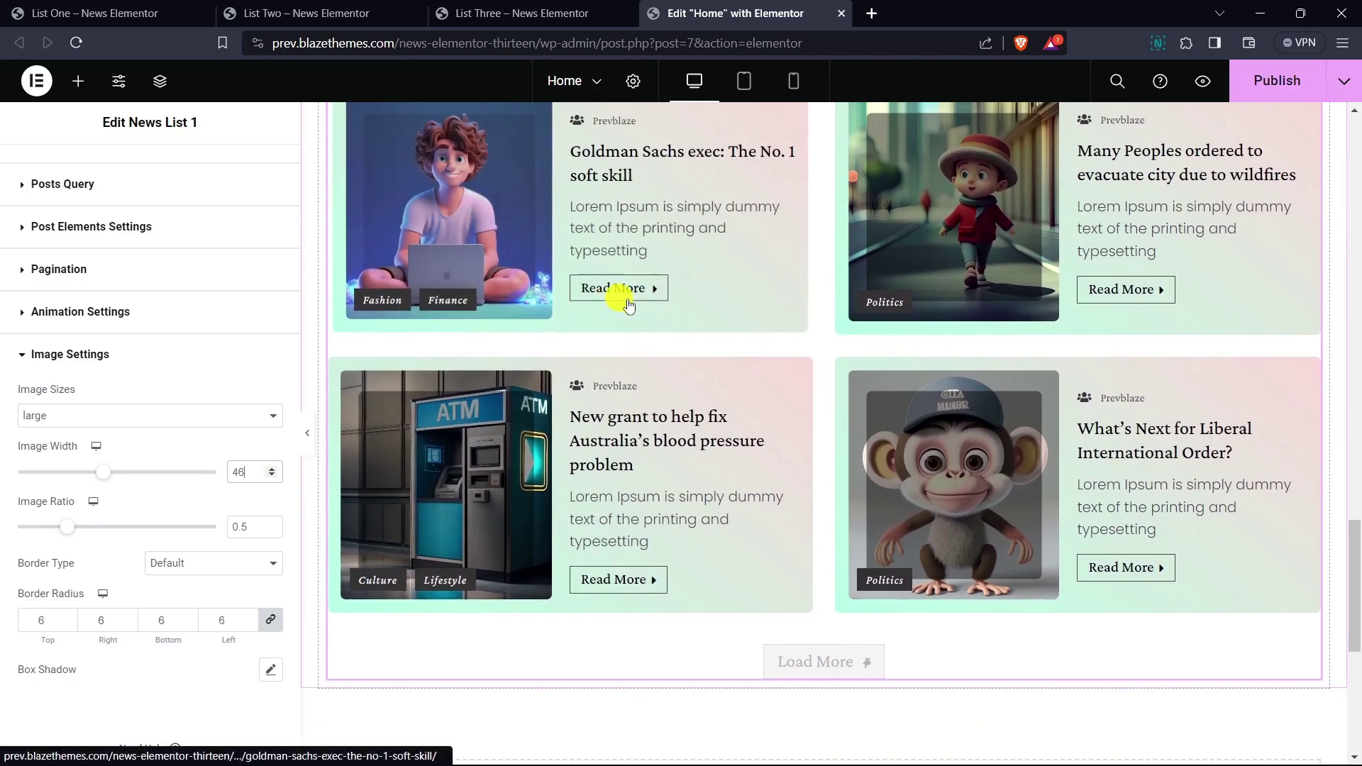
- Publish the Home page changes and open the page preview
left_click(1269, 89)
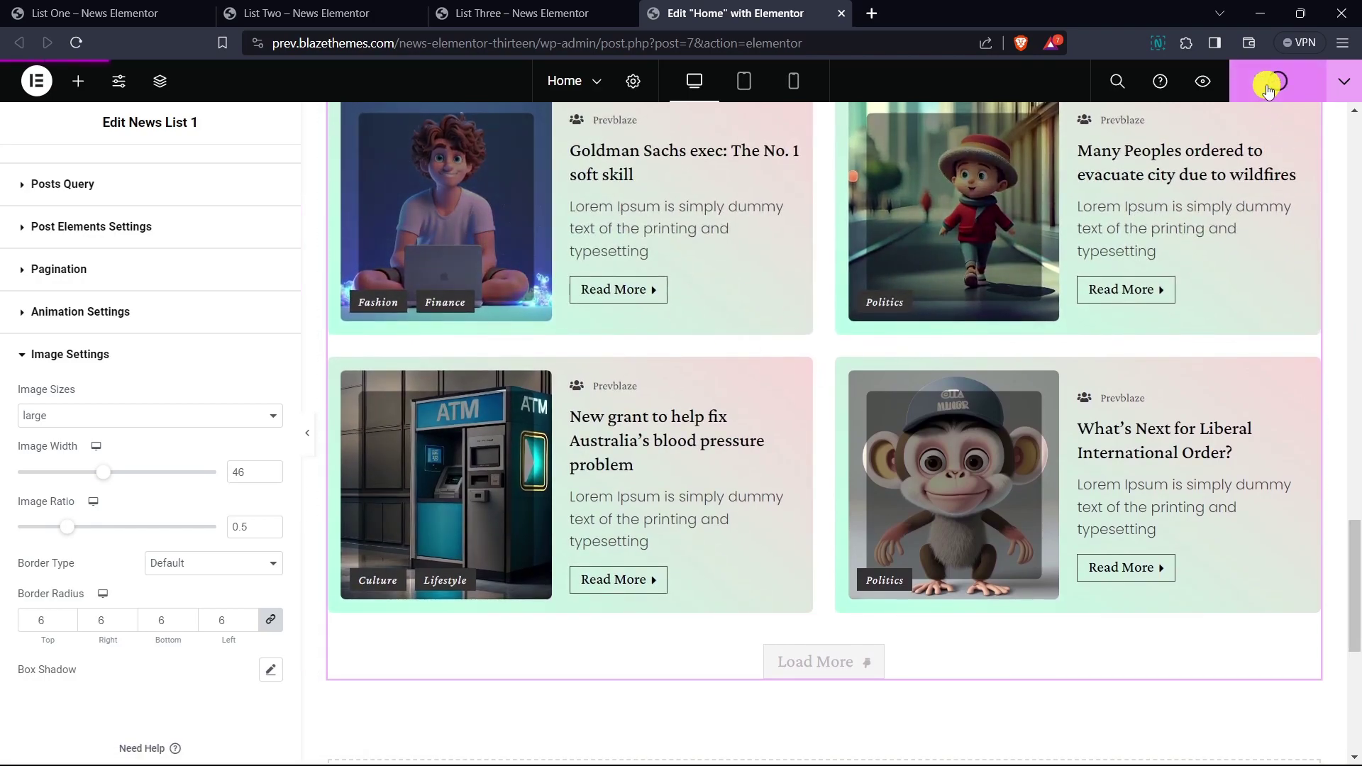
left_click(1202, 82)
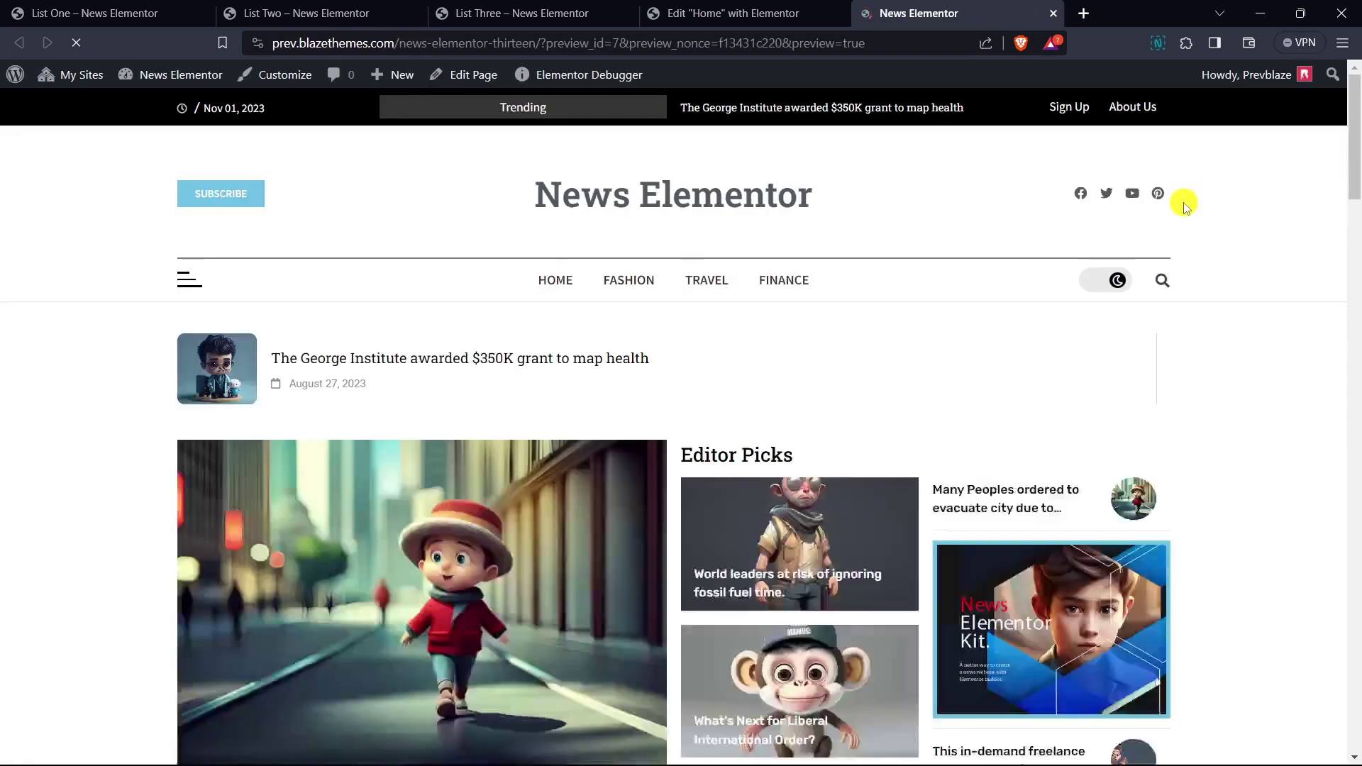
- Check the styled news list cards on the previewed page and try its Load More pagination
scroll(1247, 237, "down", 5)
scroll(1250, 241, "down", 10)
scroll(1251, 241, "down", 3)
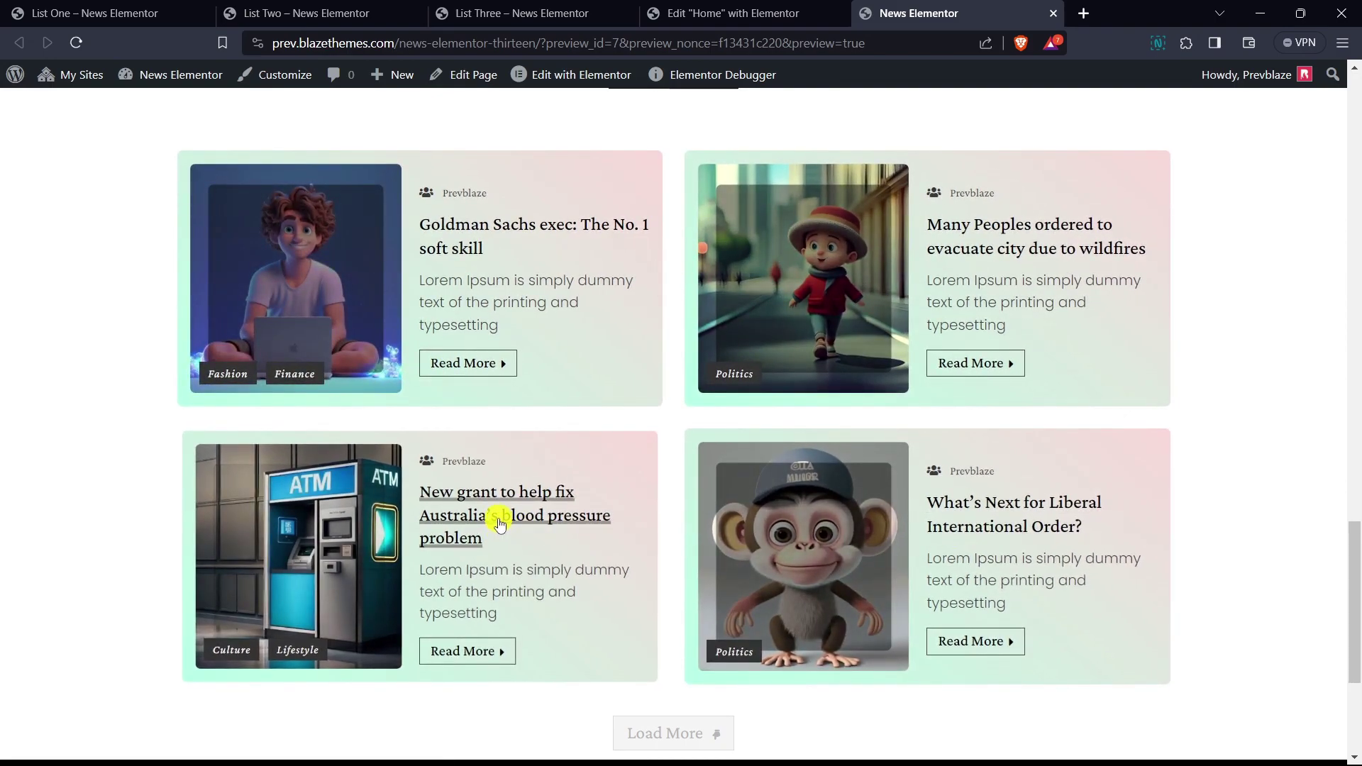
scroll(523, 665, "down", 3)
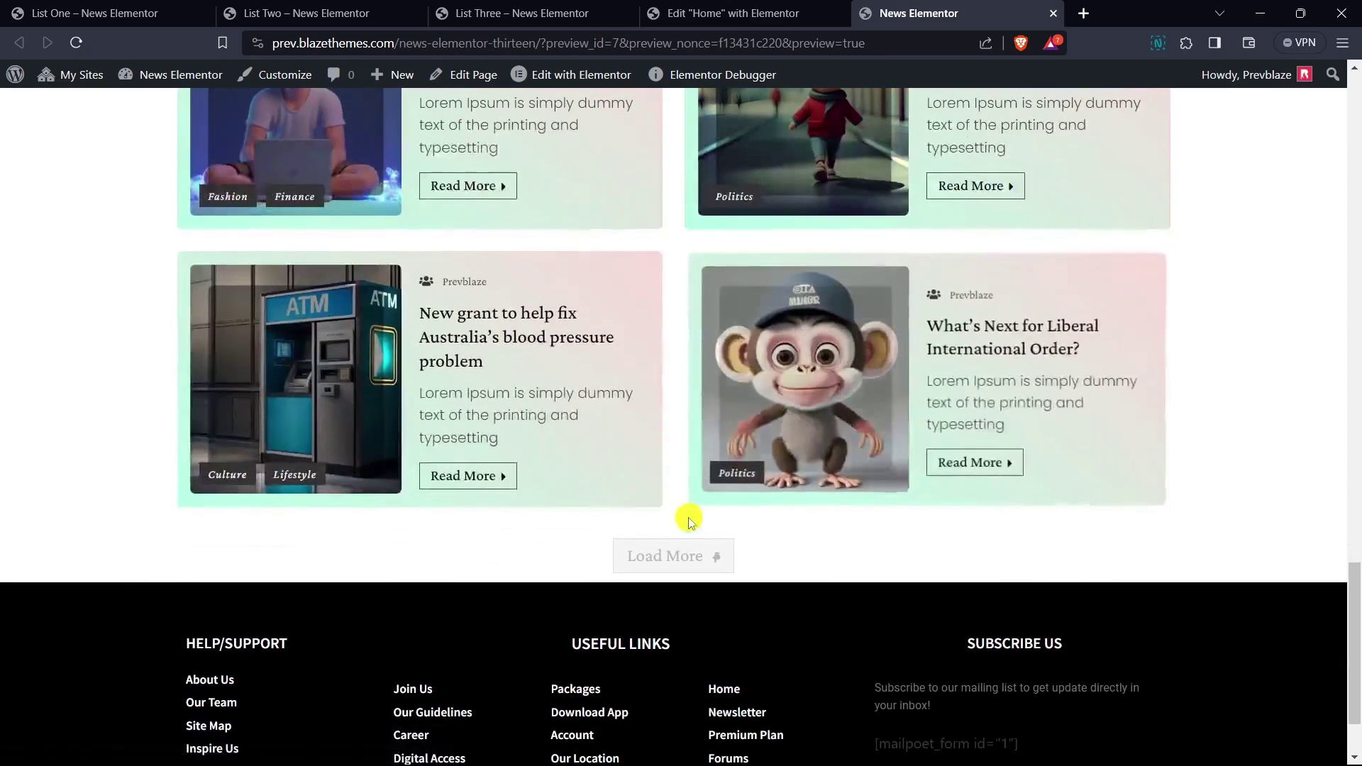
left_click(681, 560)
scroll(979, 599, "up", 3)
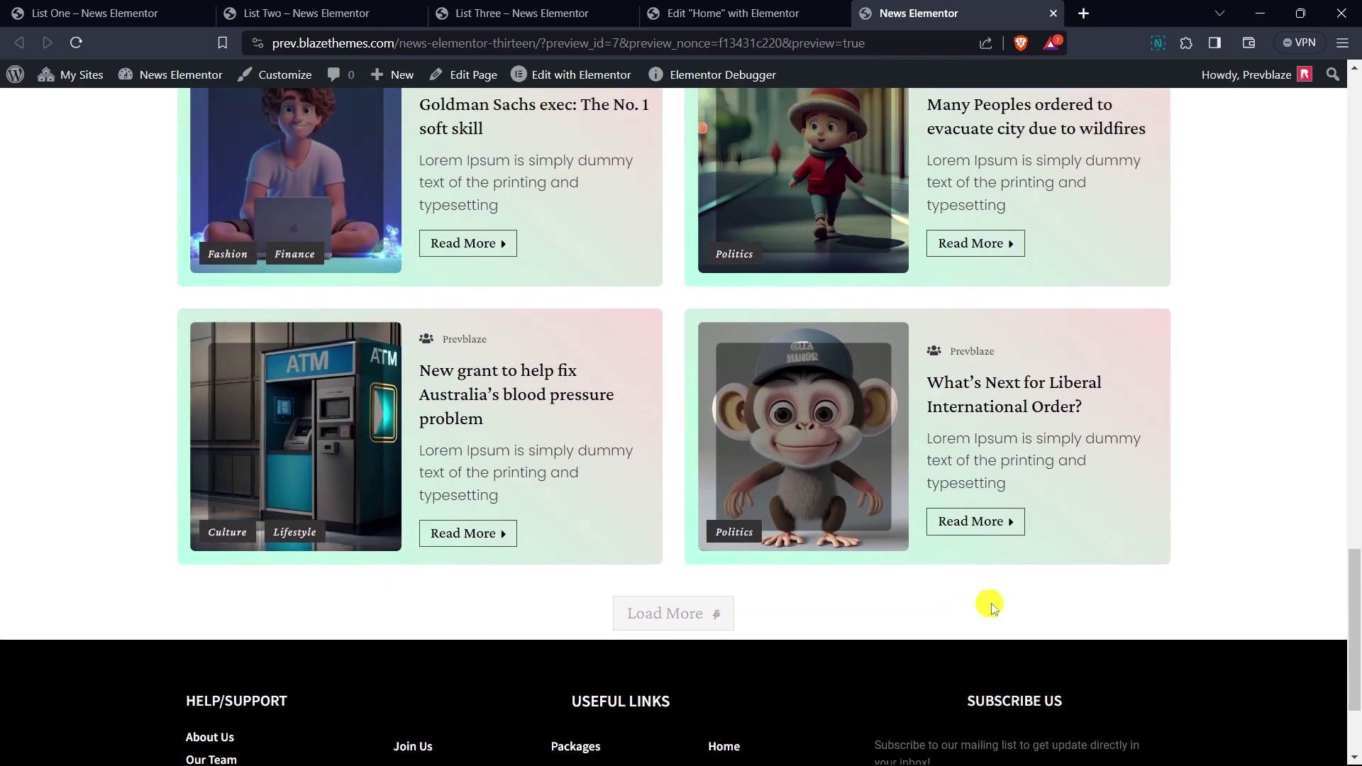